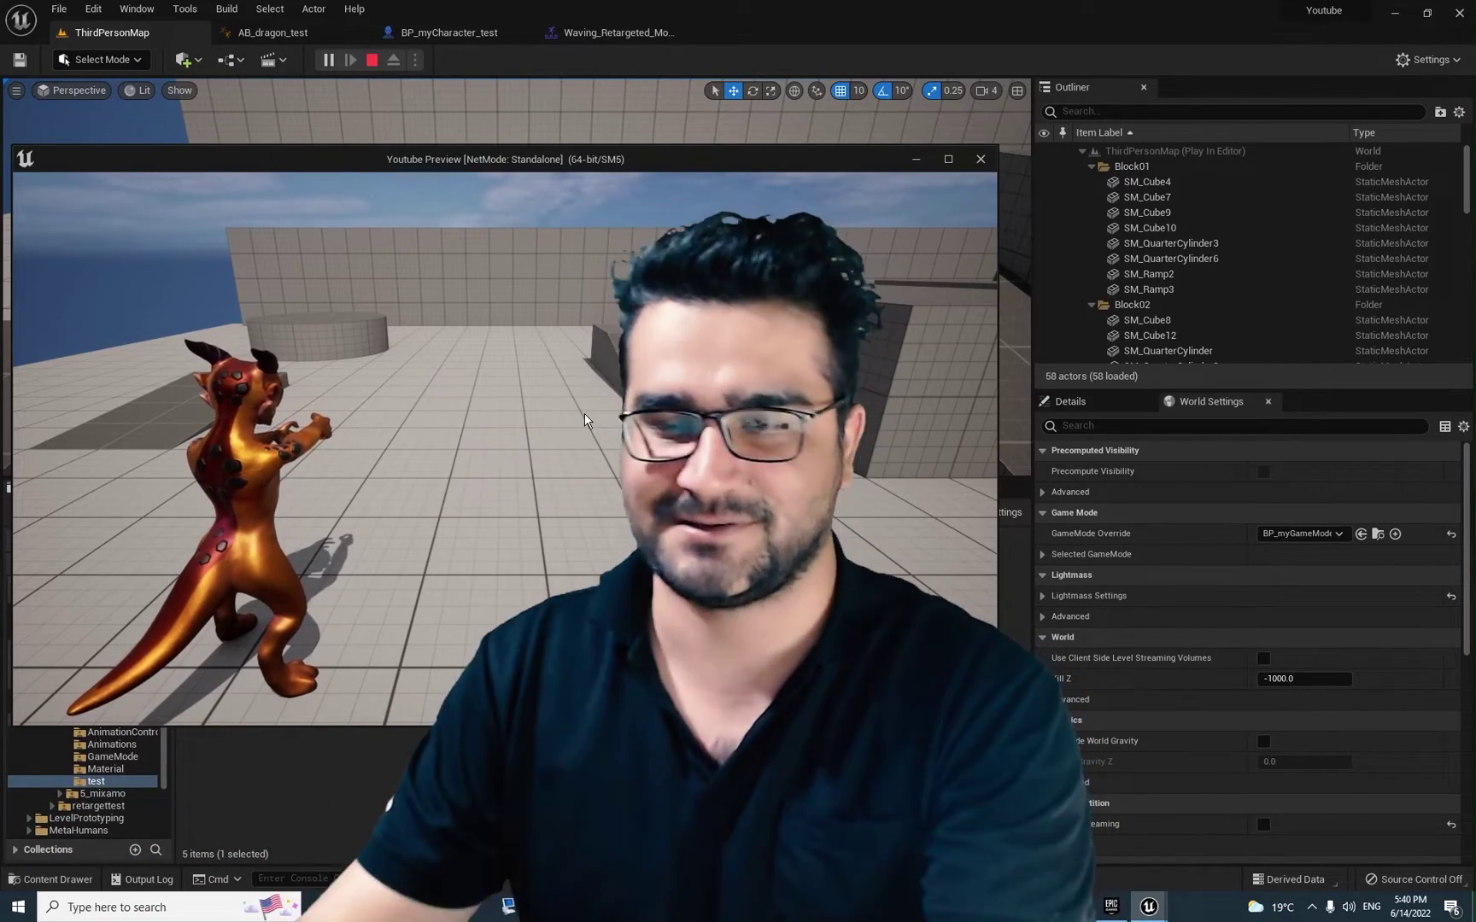
Step: Take control of the dragon in the running game and walk it forward, turning right
left_click(584, 414)
key("w")
key("w")
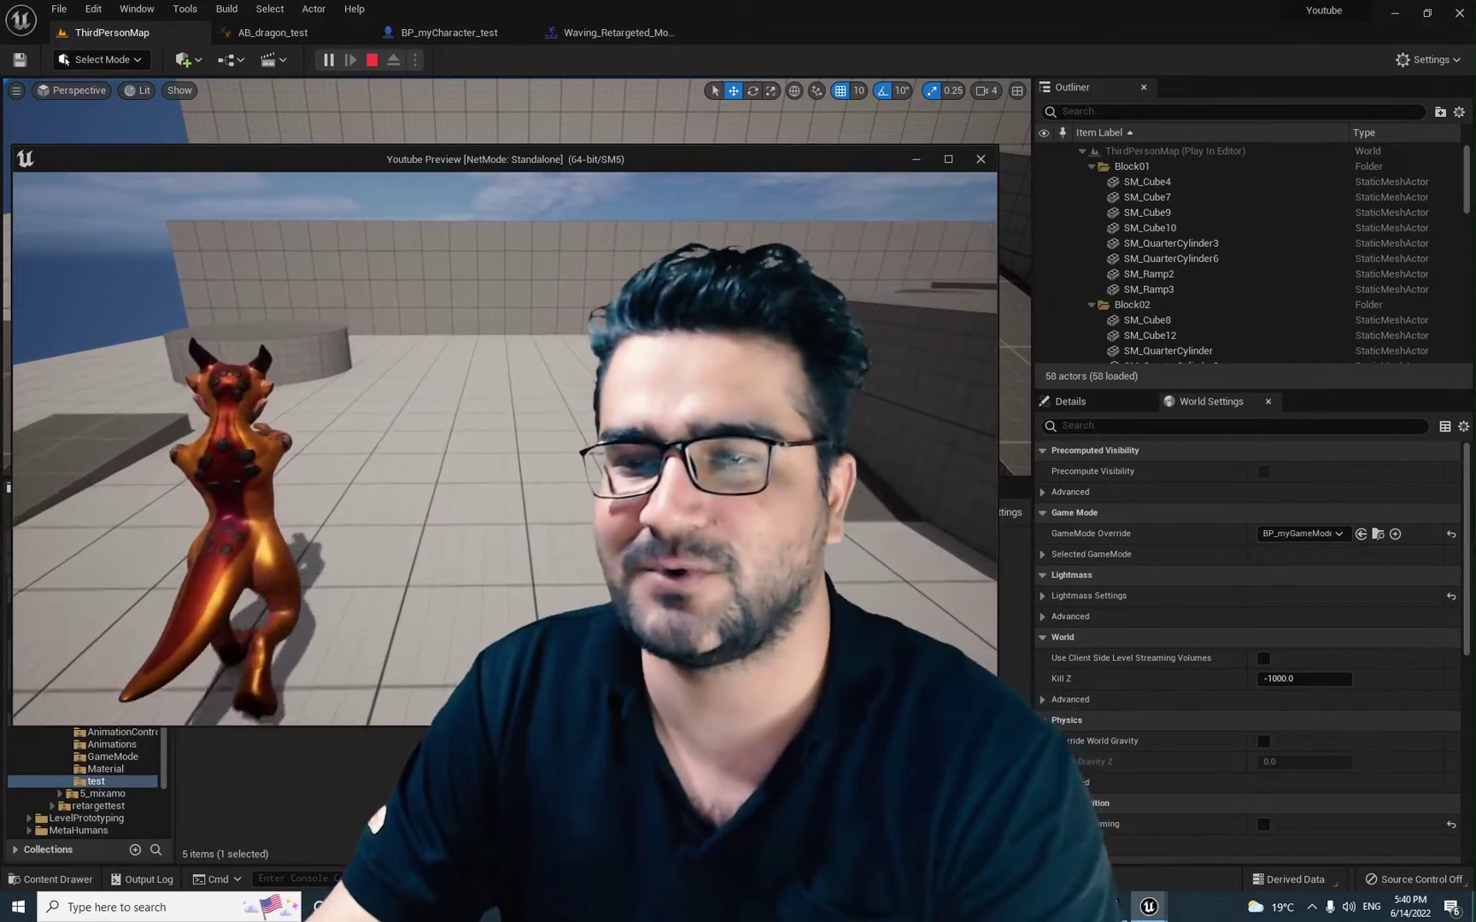
key("d")
key("w")
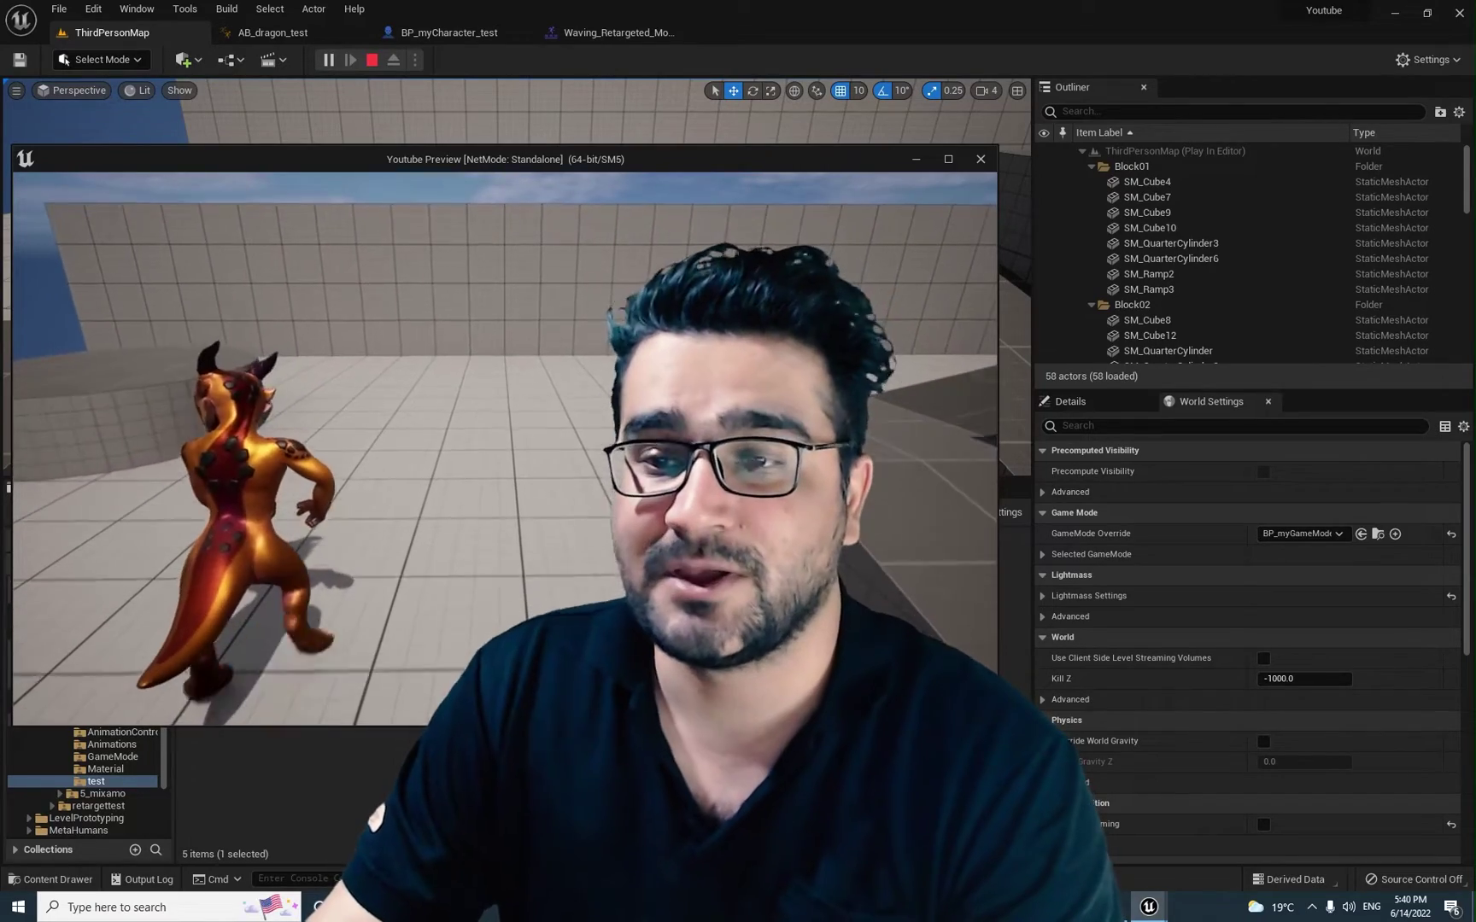
key("d")
key("d")
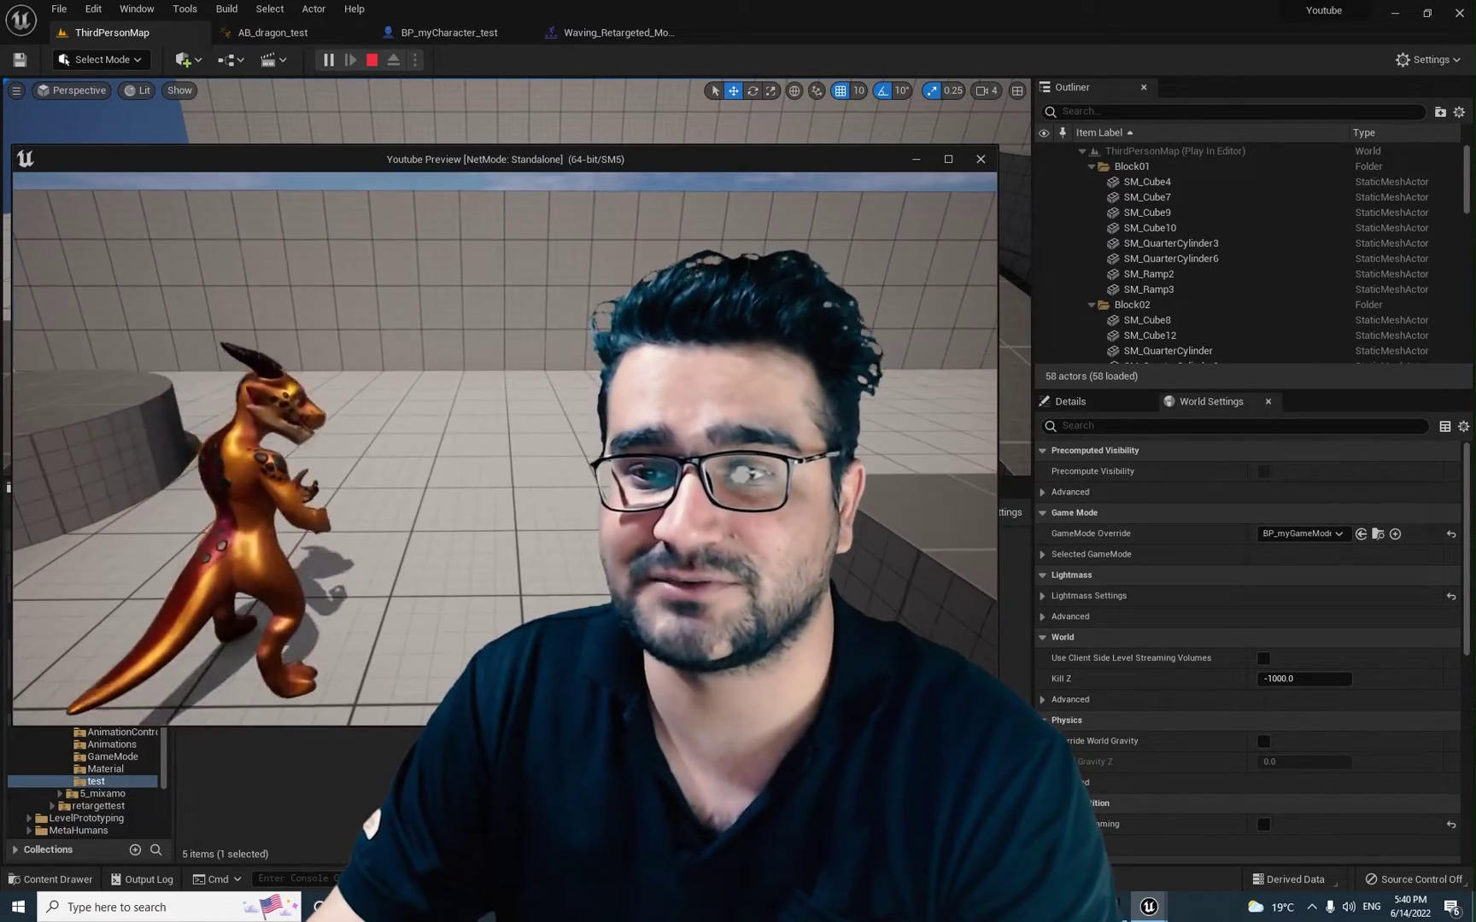
key("w")
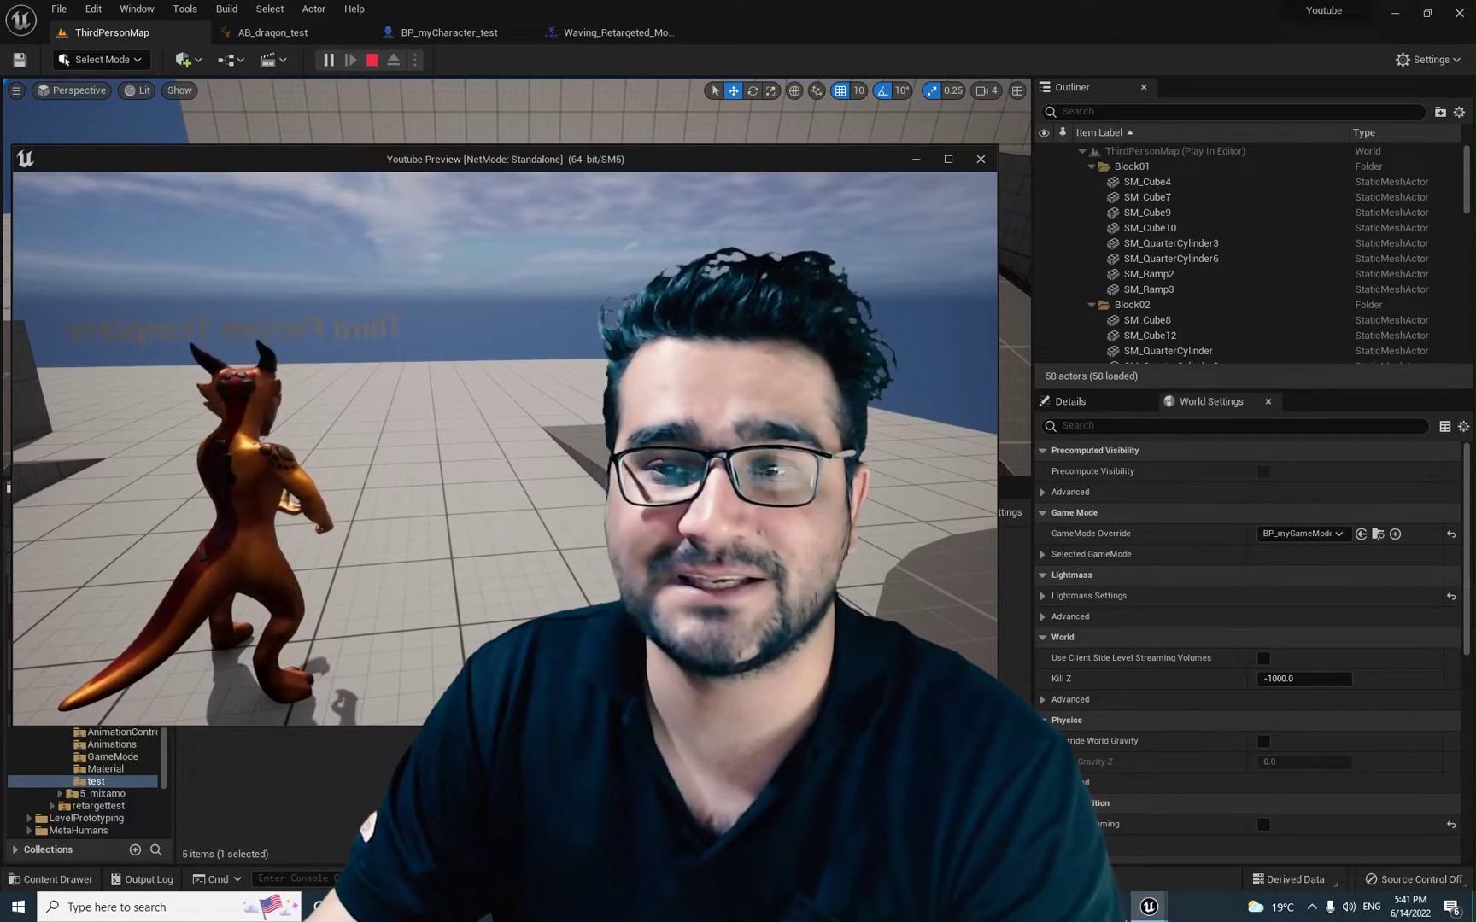
key("w")
Step: Run the dragon toward the ramps, trigger its wave, then turn it toward the open floor
key("w")
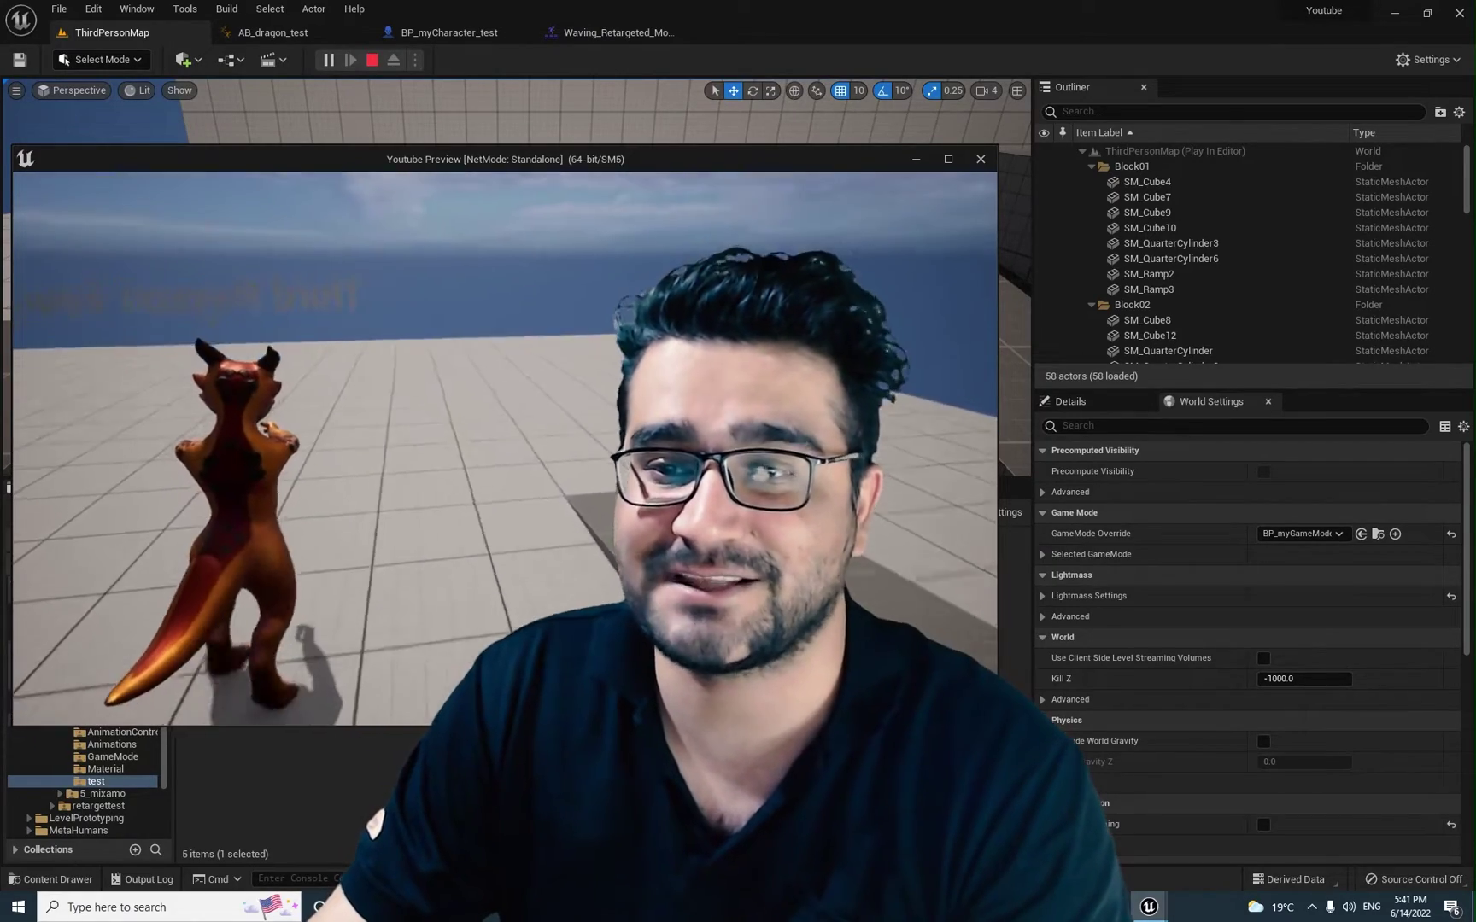
key("w")
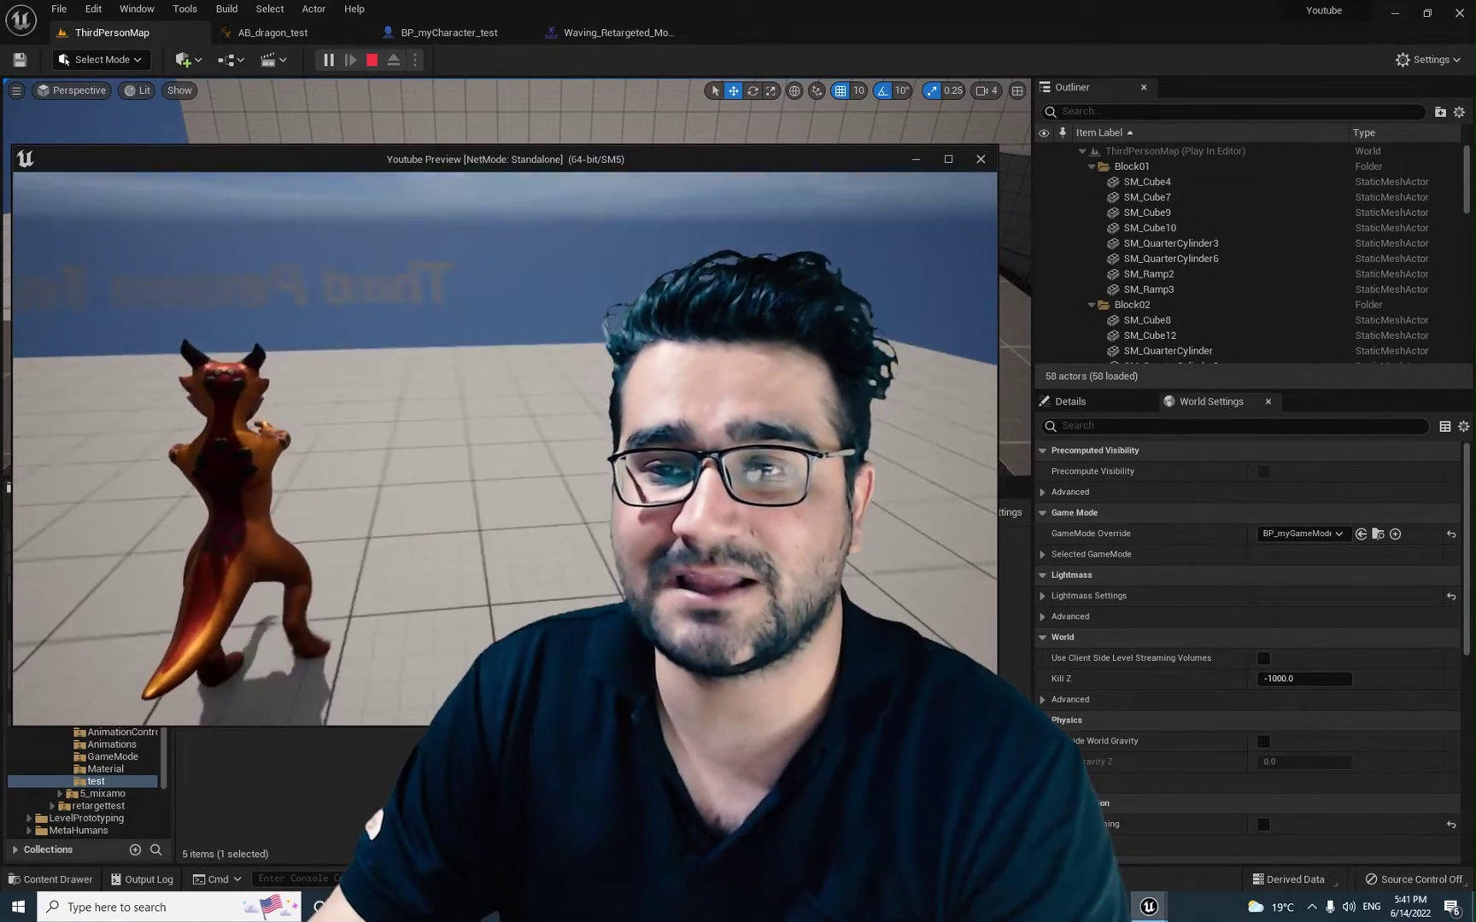
key("w")
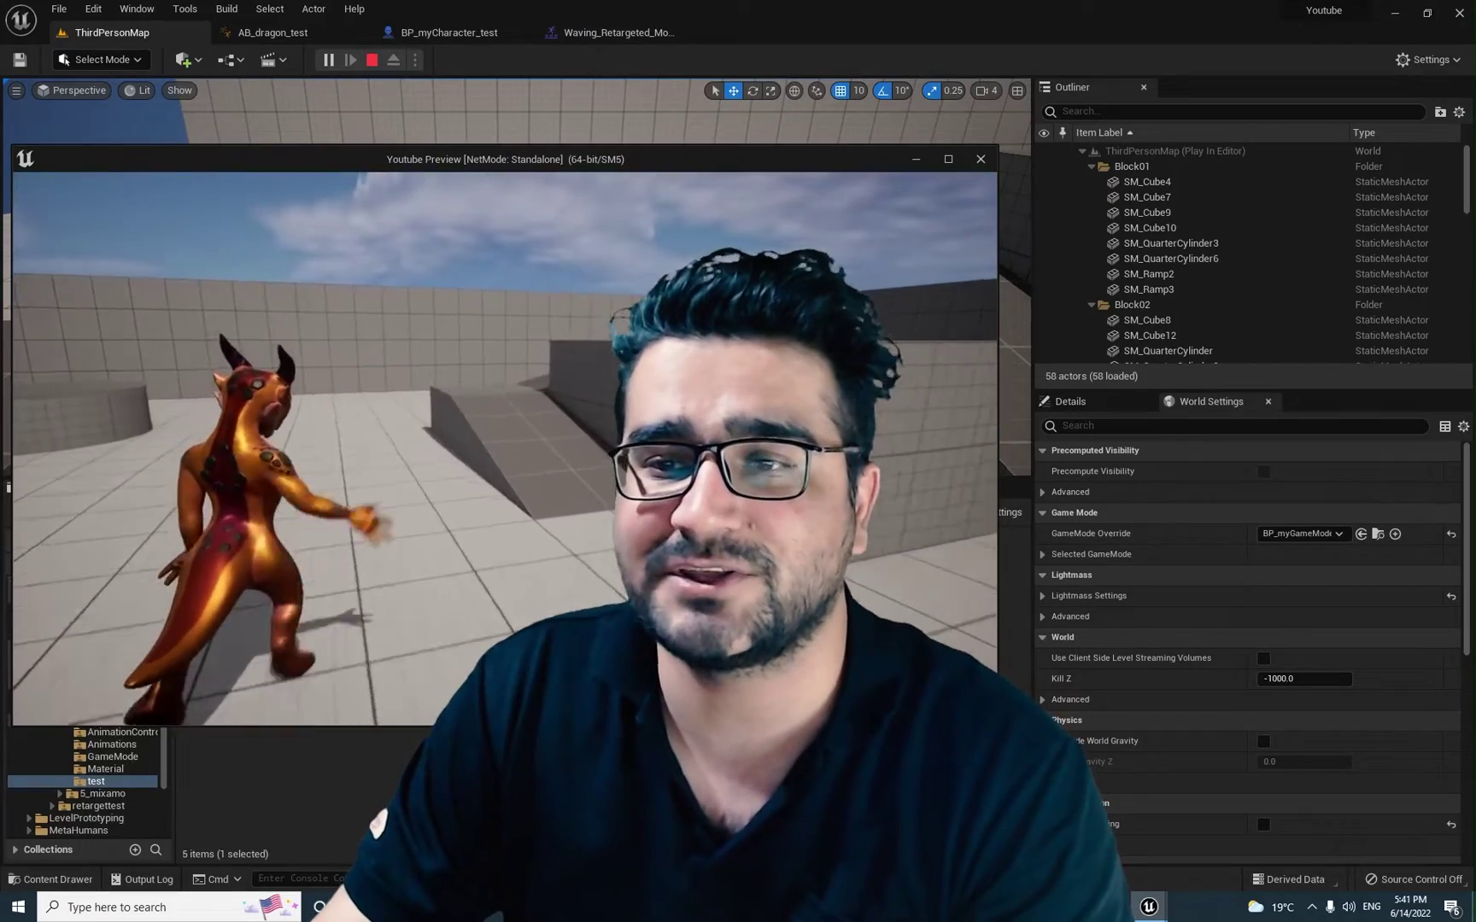
key("w")
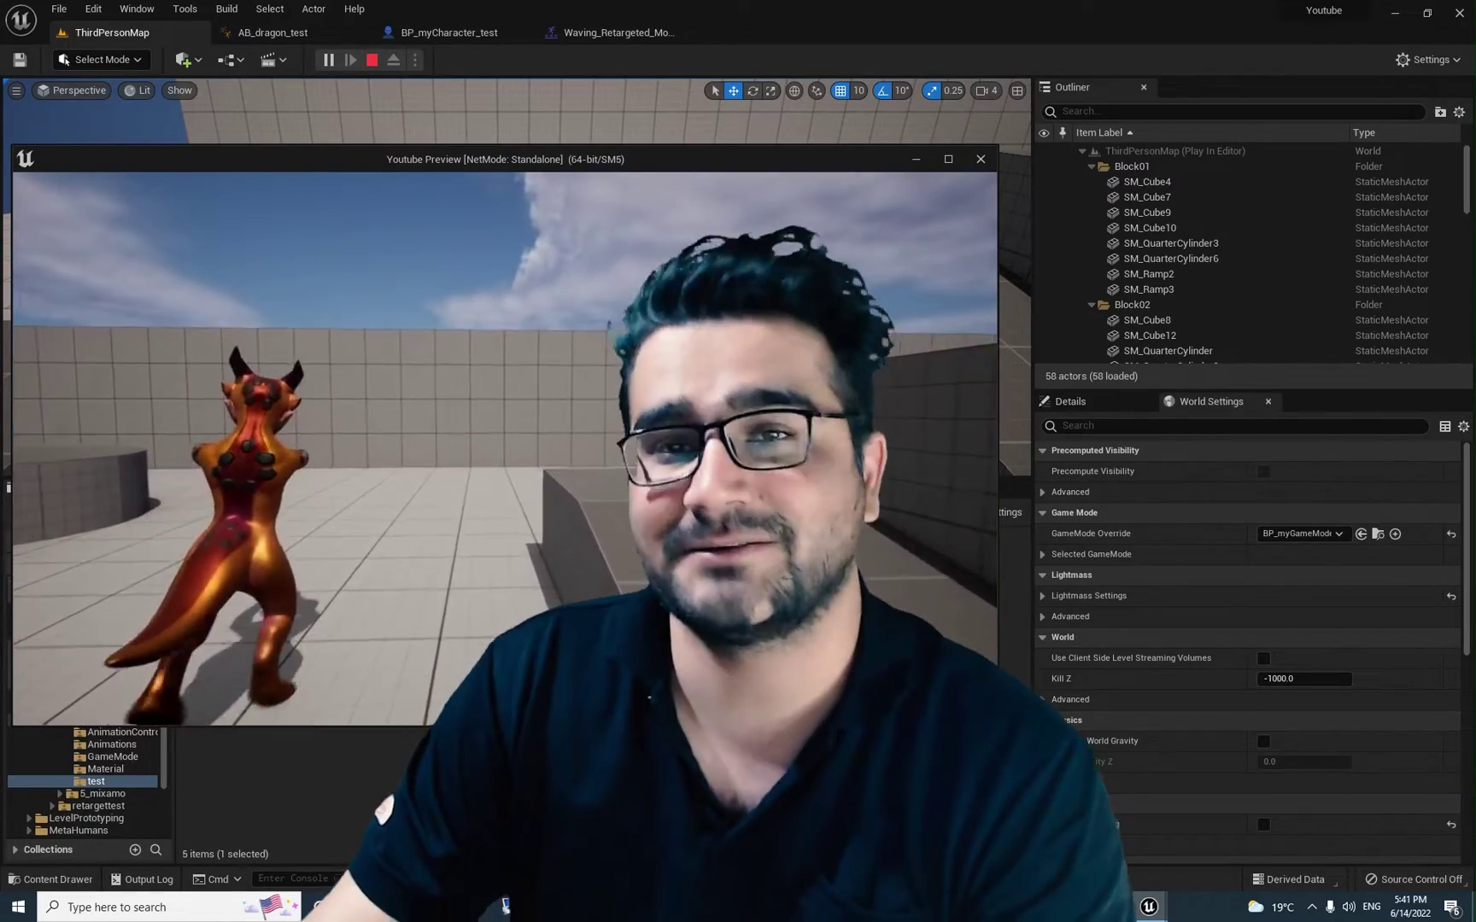
key("w")
key("d")
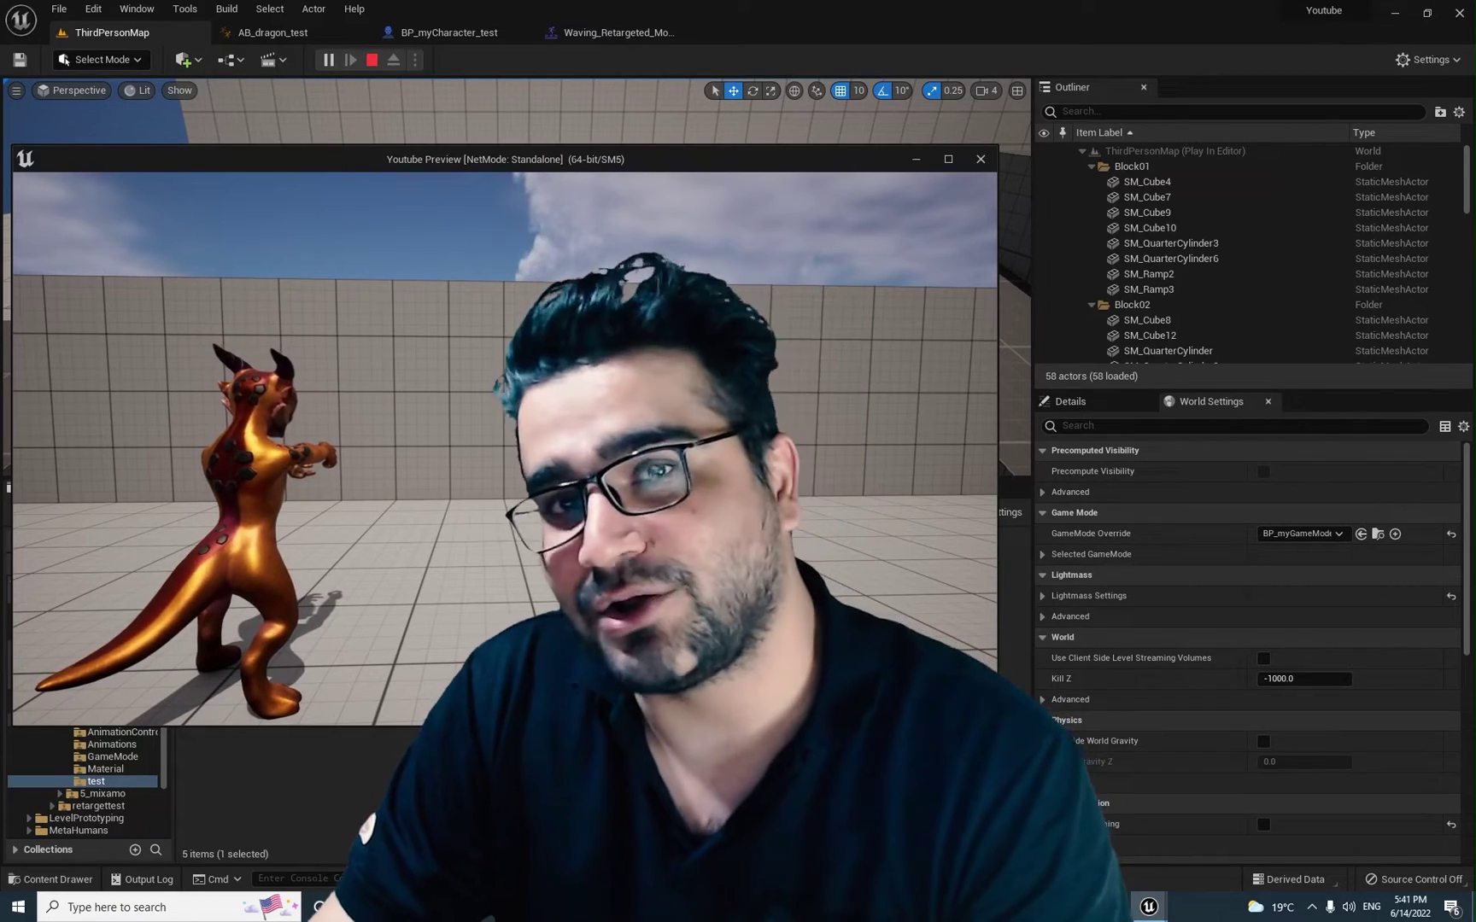
key("w")
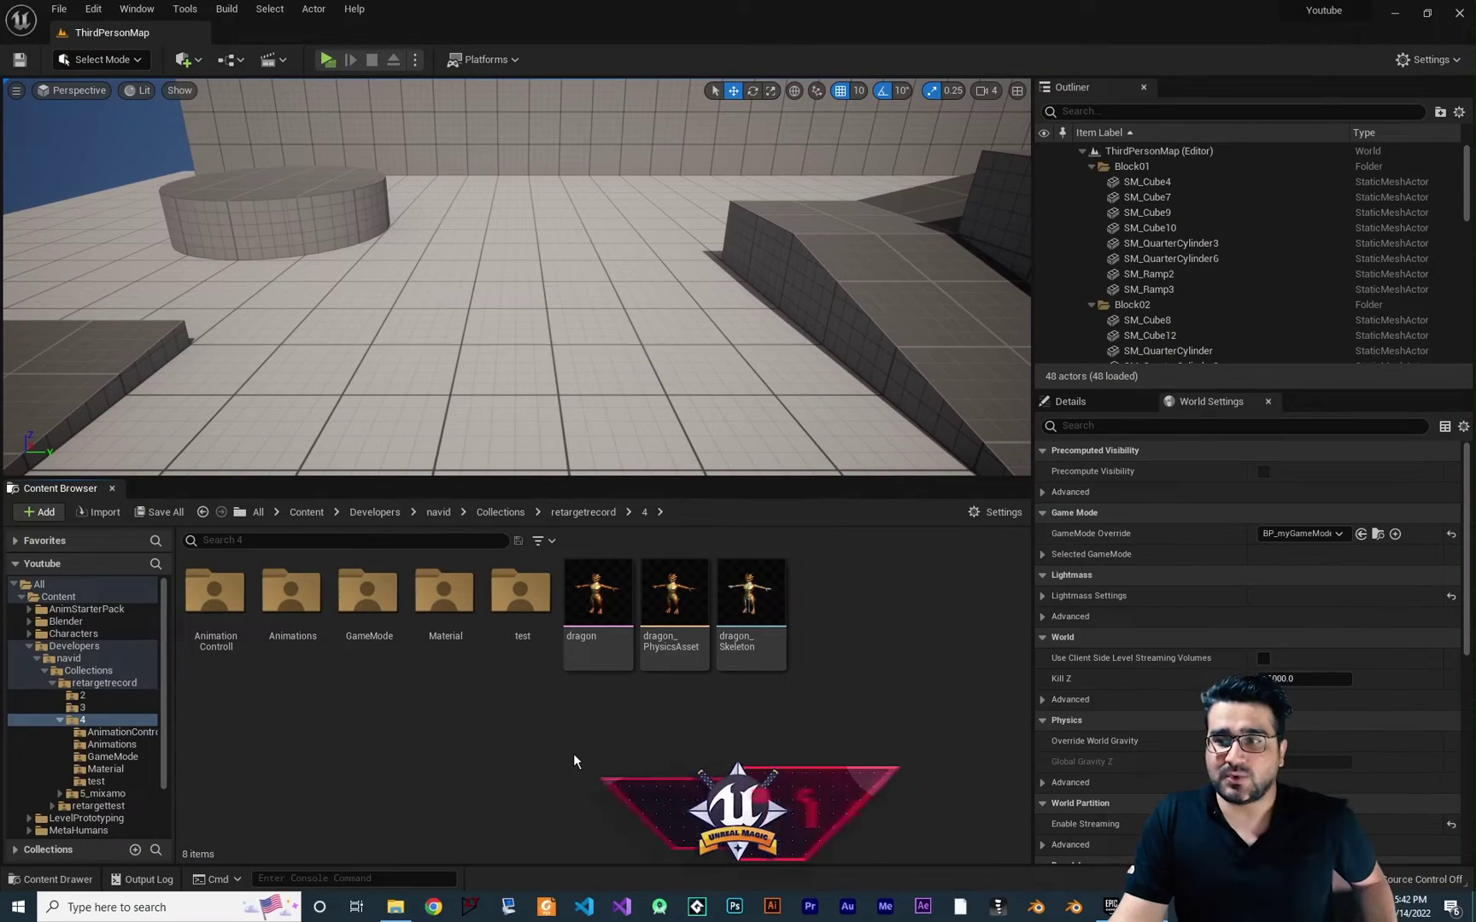
Step: Open BP_dragonCharacter from the GameMode folder and review its Event Graph input nodes
double_click(390, 647)
double_click(215, 592)
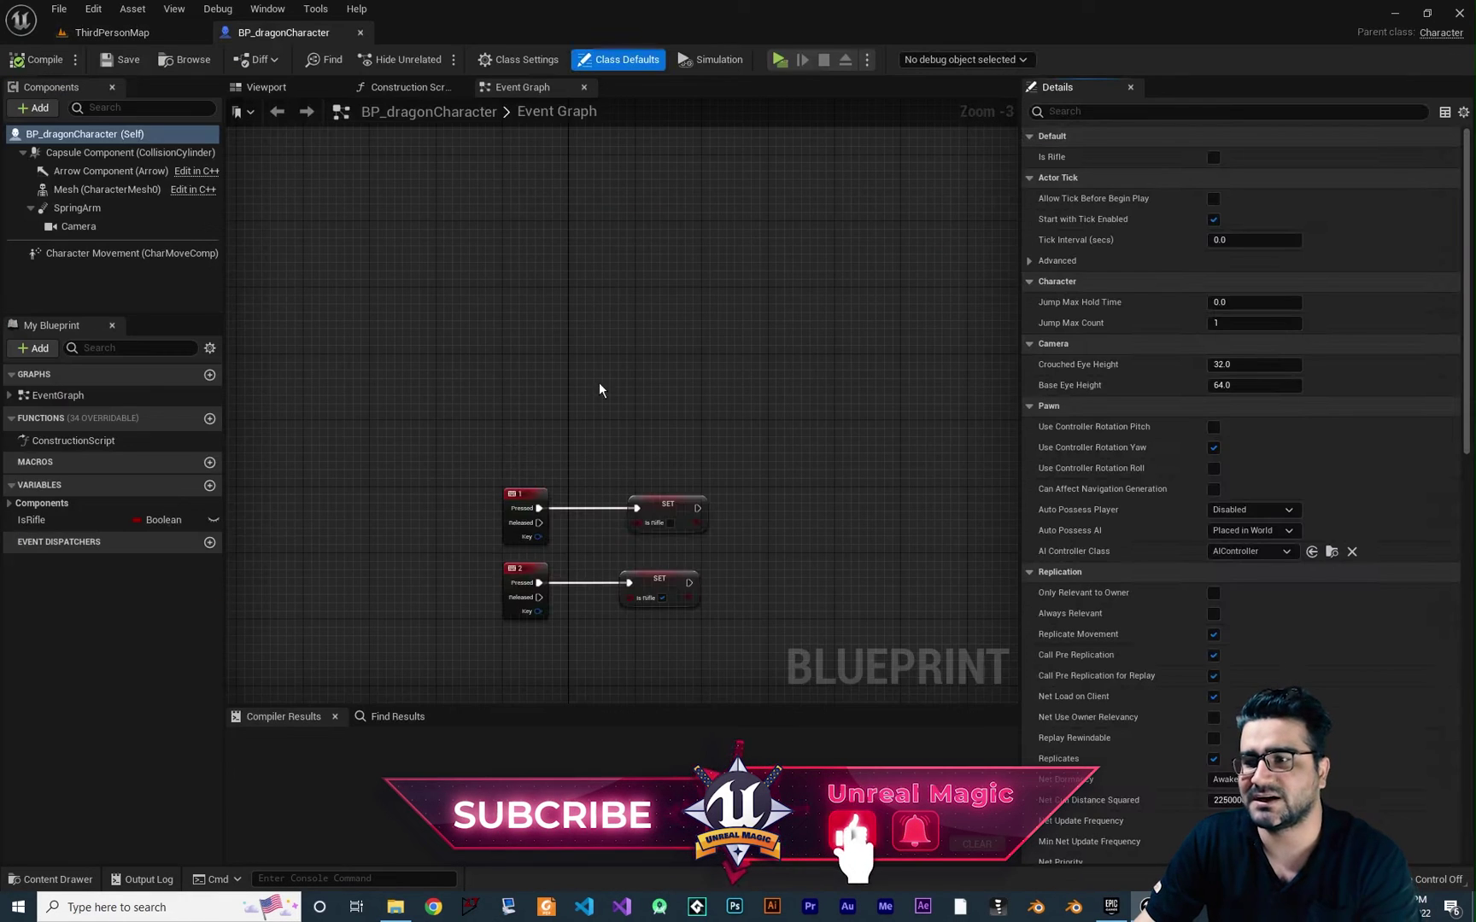
right_click_drag(607, 621, 520, 400)
scroll(489, 432, "up", 3)
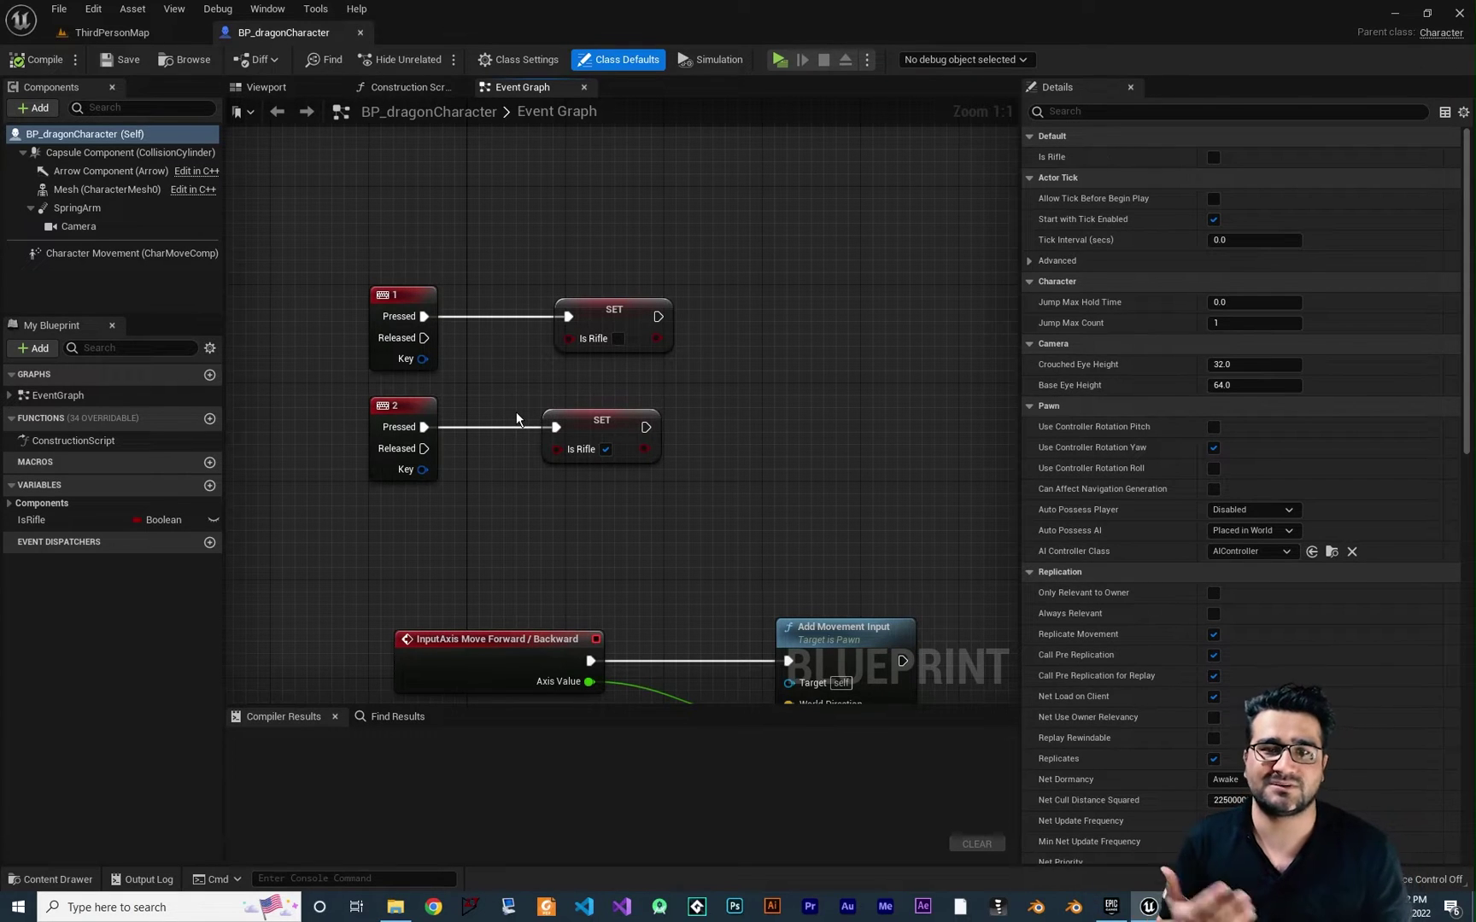
right_click_drag(491, 494, 477, 454)
left_click(51, 879)
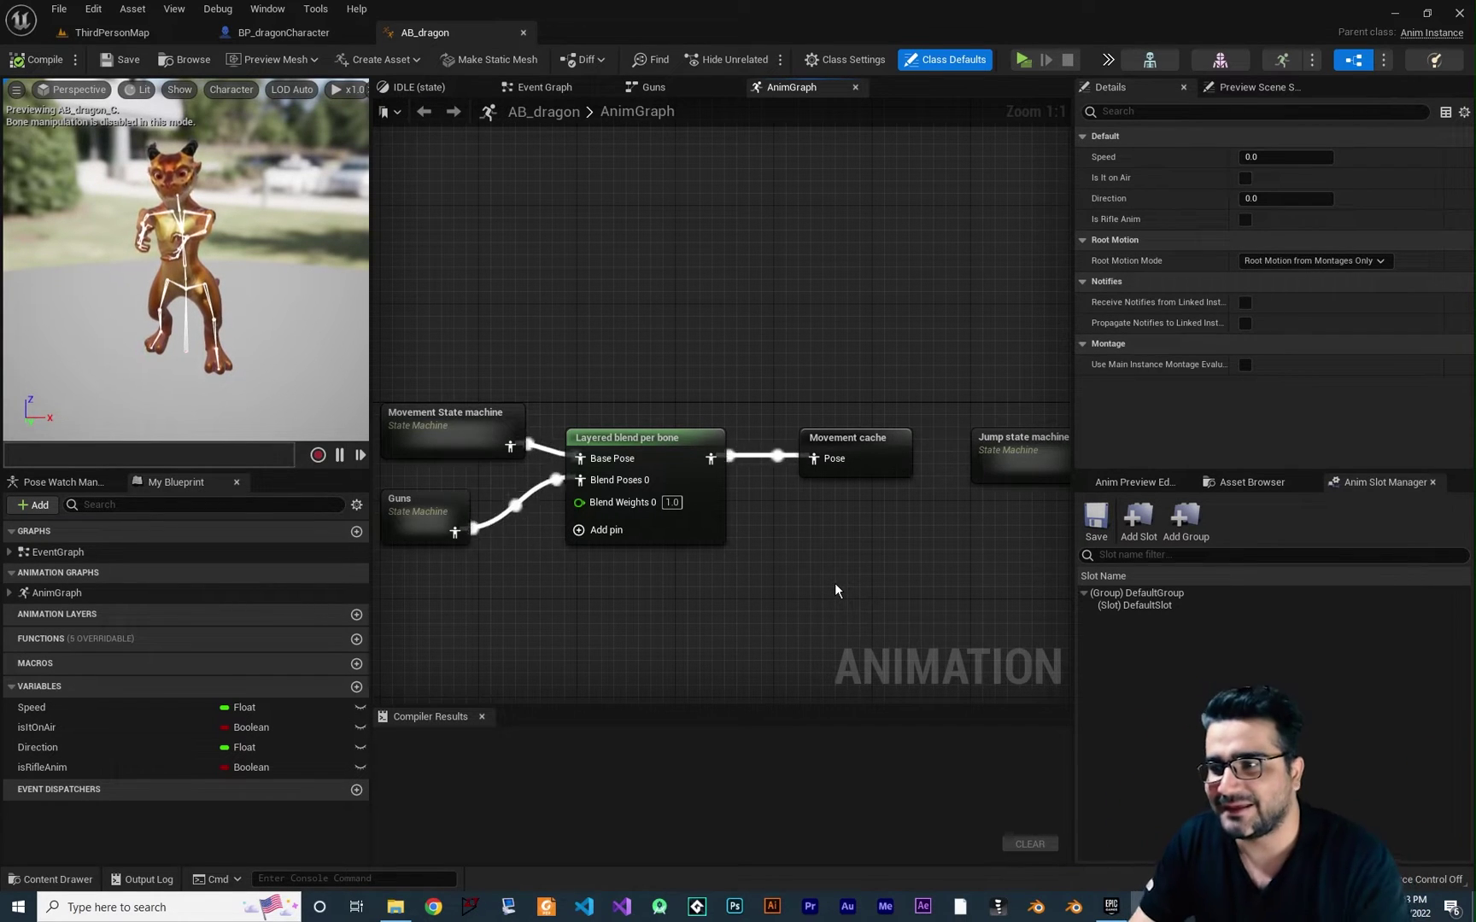
right_click_drag(834, 582, 745, 553)
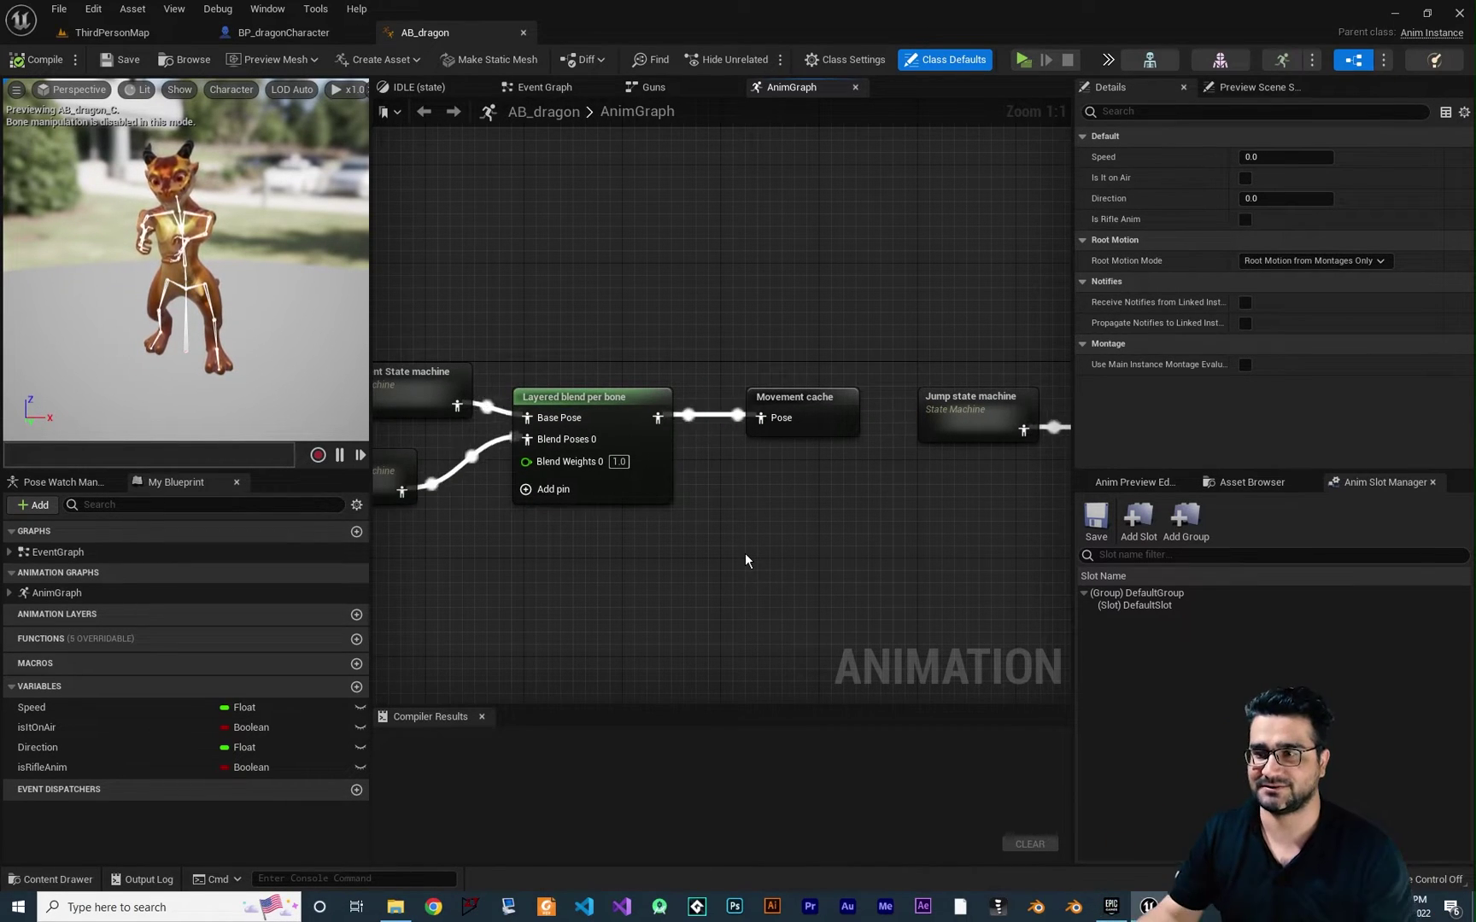
right_click_drag(578, 563, 726, 557)
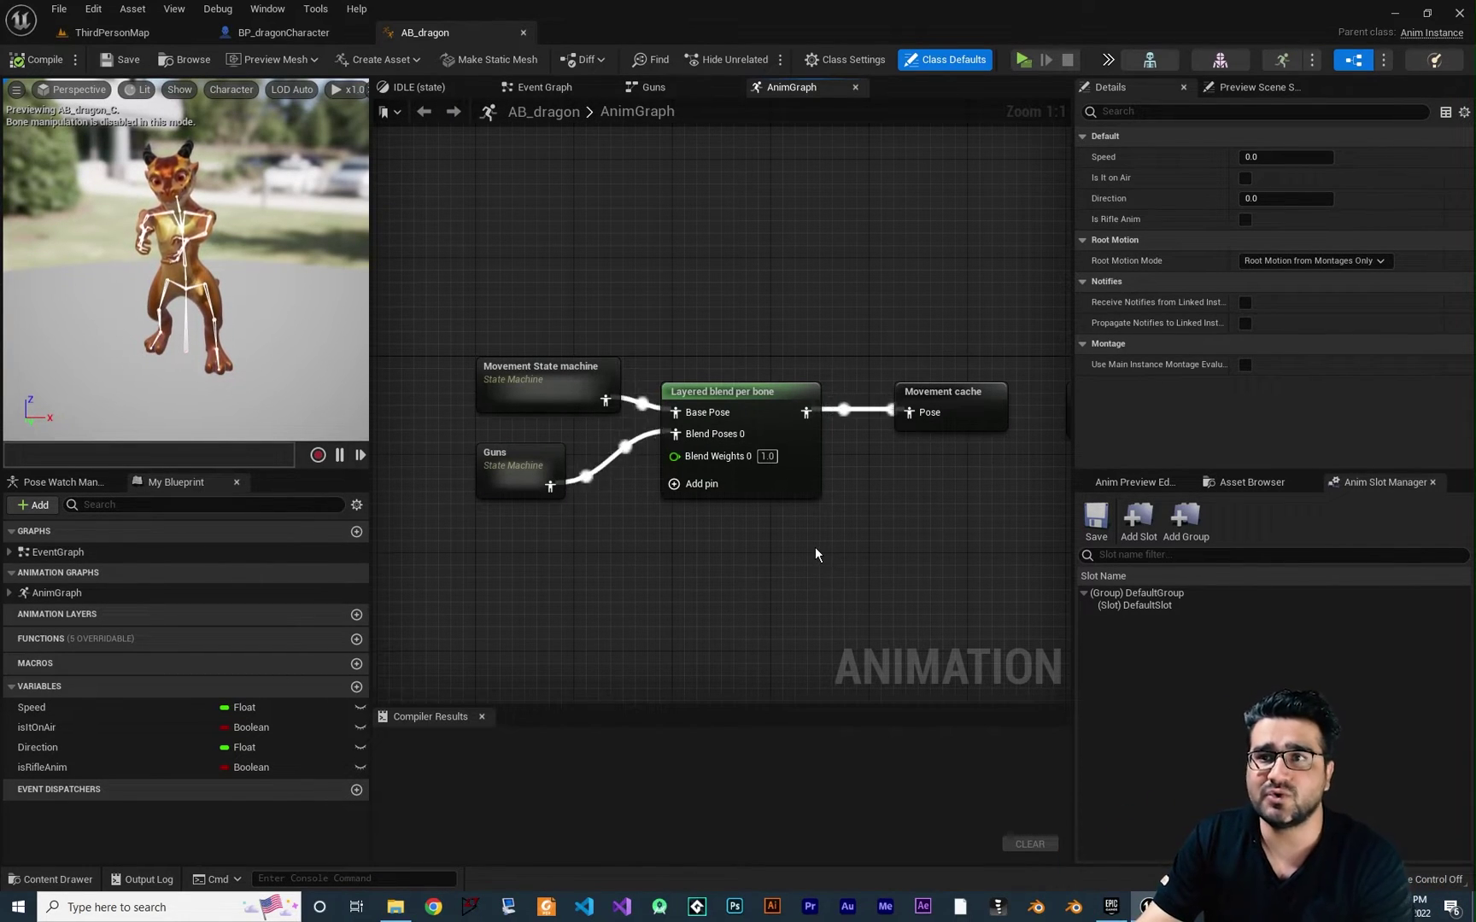
left_click(295, 32)
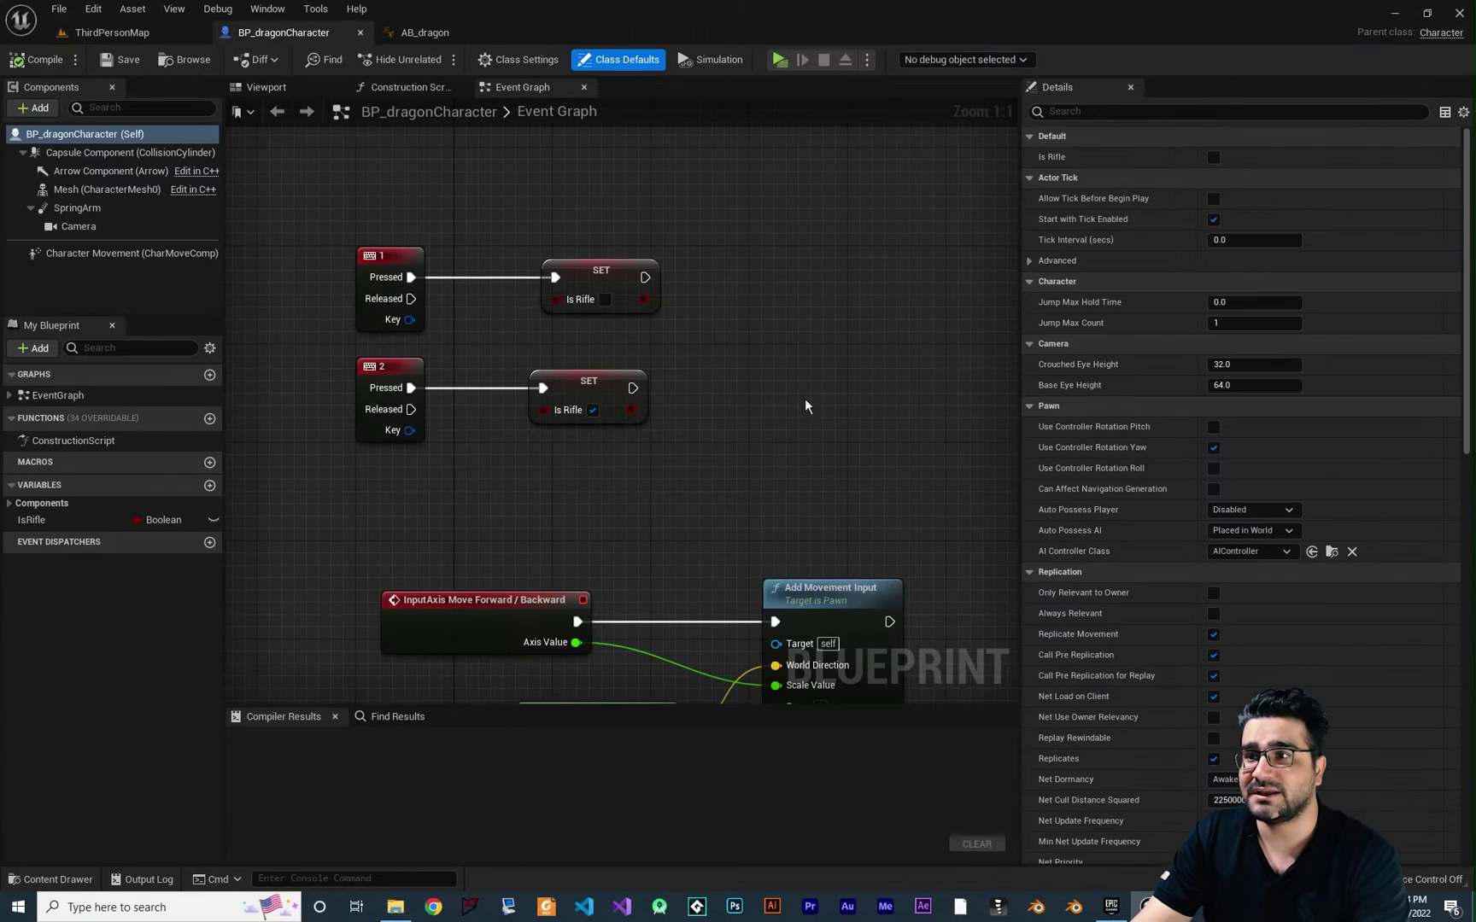
right_click_drag(720, 327, 777, 485)
left_click(424, 31)
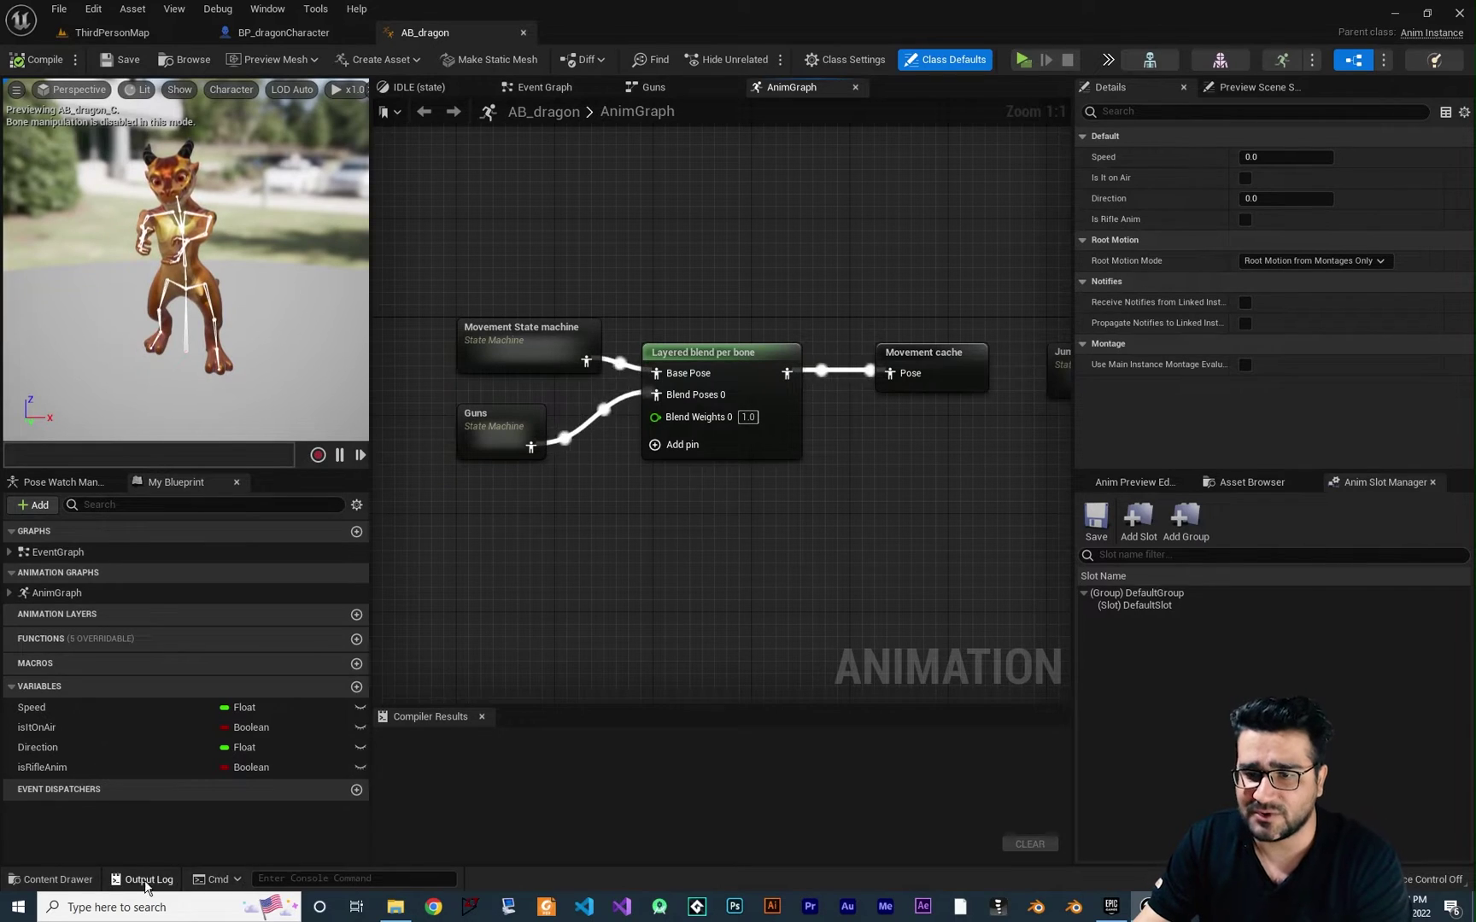
left_click(58, 879)
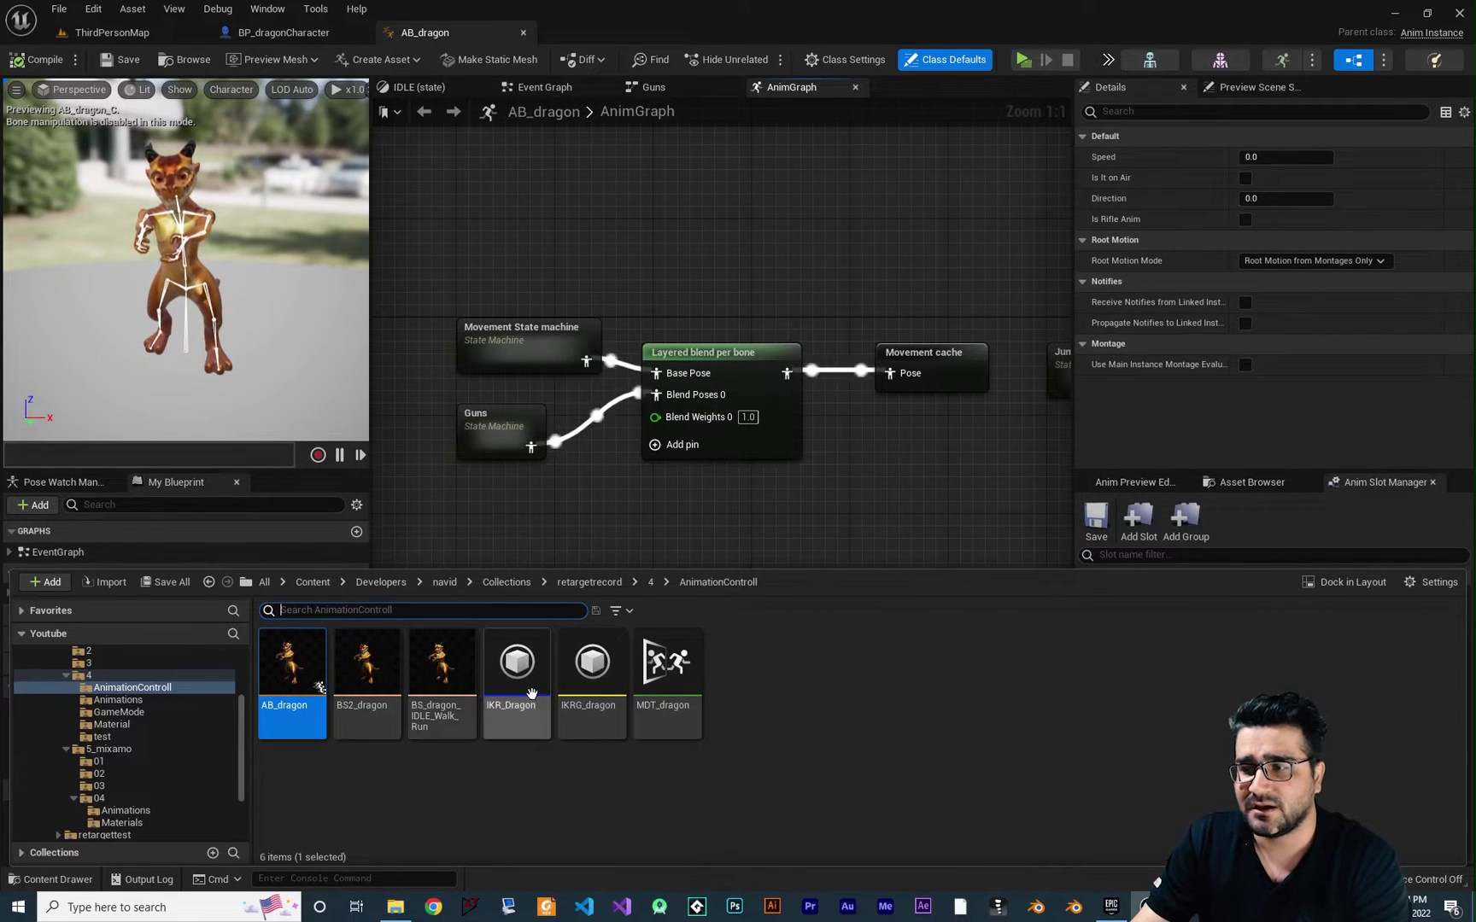
left_click(132, 700)
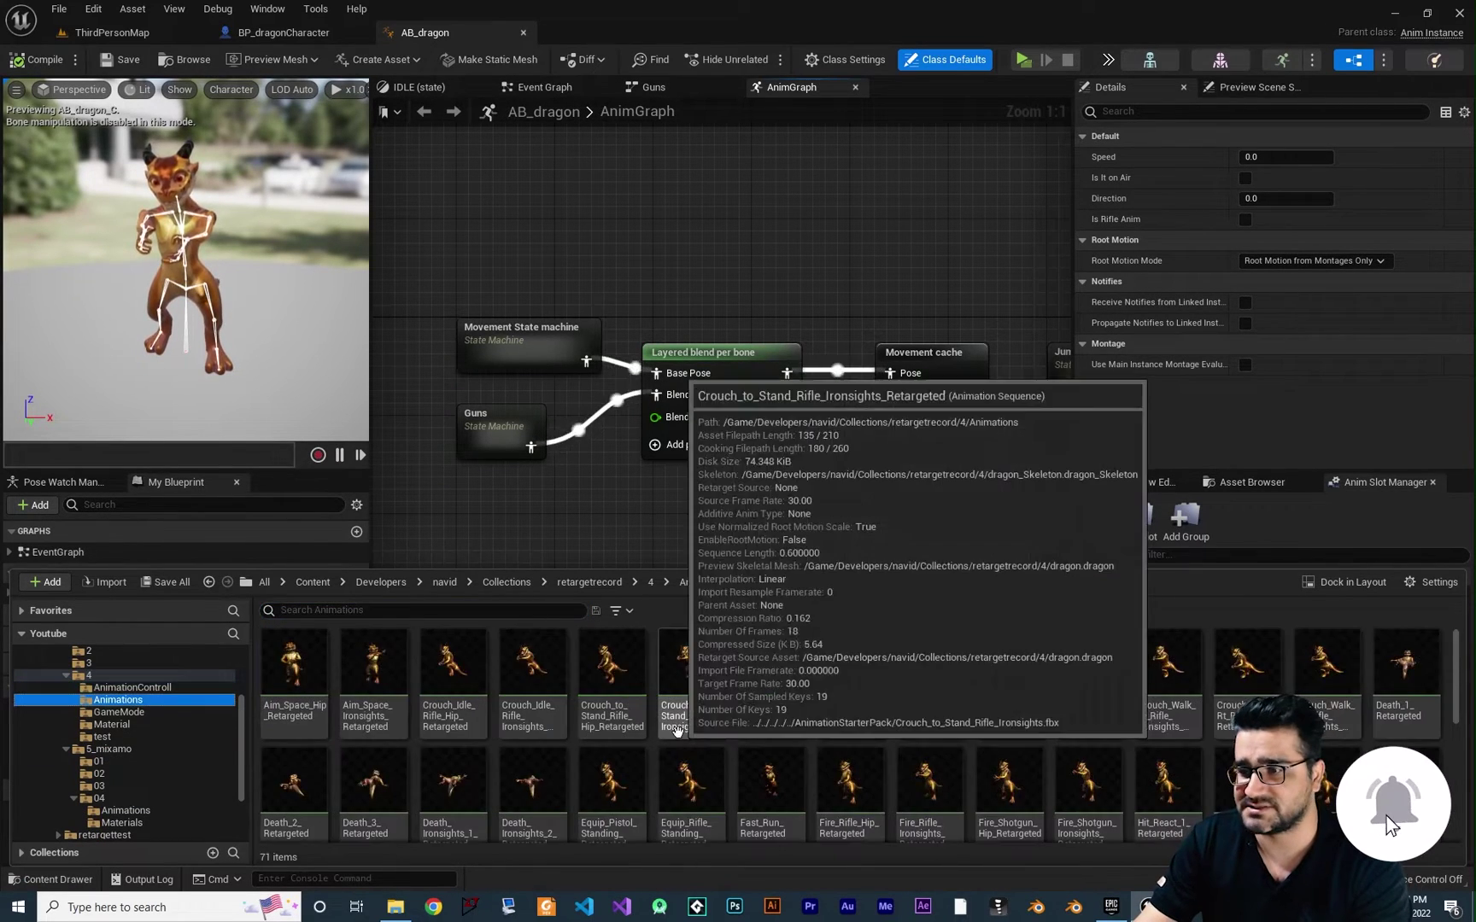
scroll(829, 752, "down", 5)
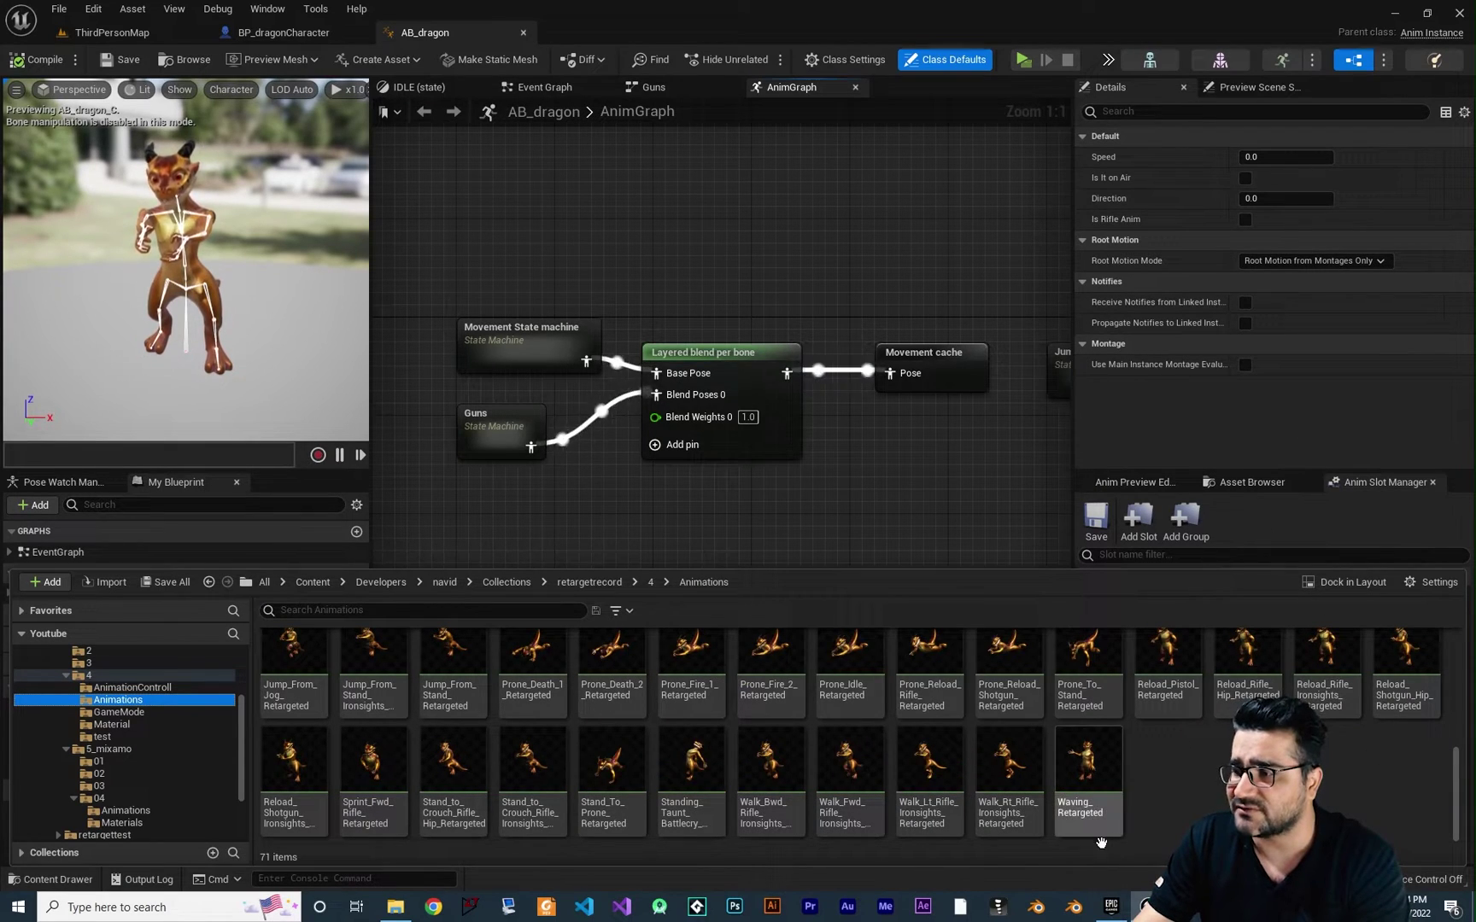
double_click(1078, 822)
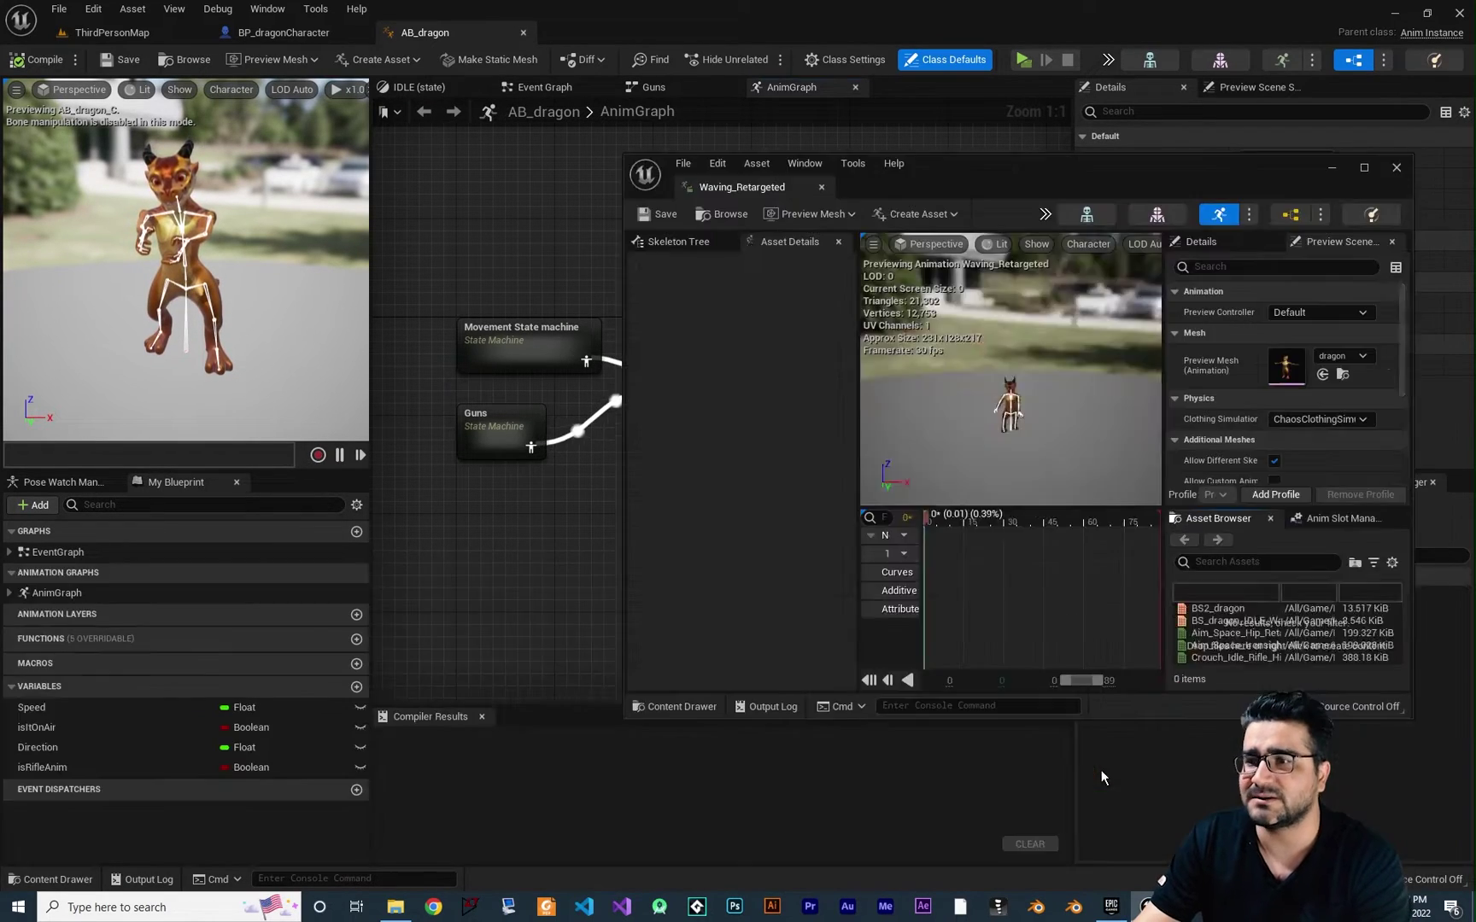
left_click_drag(774, 189, 663, 39)
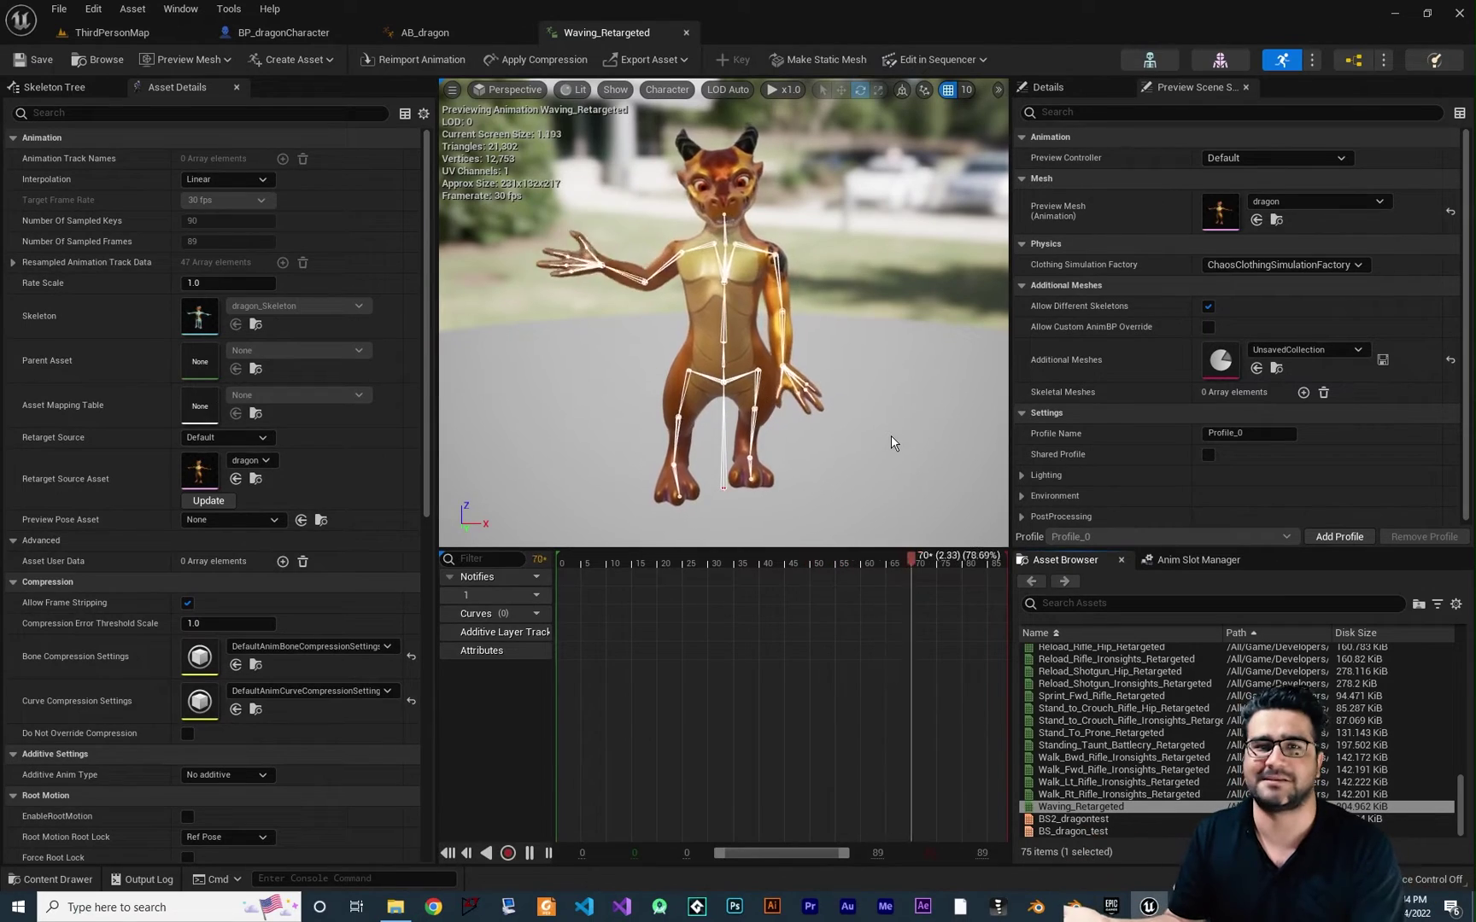
Step: Close the waving animation editor and create an AnimMontage from Waving_Retargeted
left_click(685, 32)
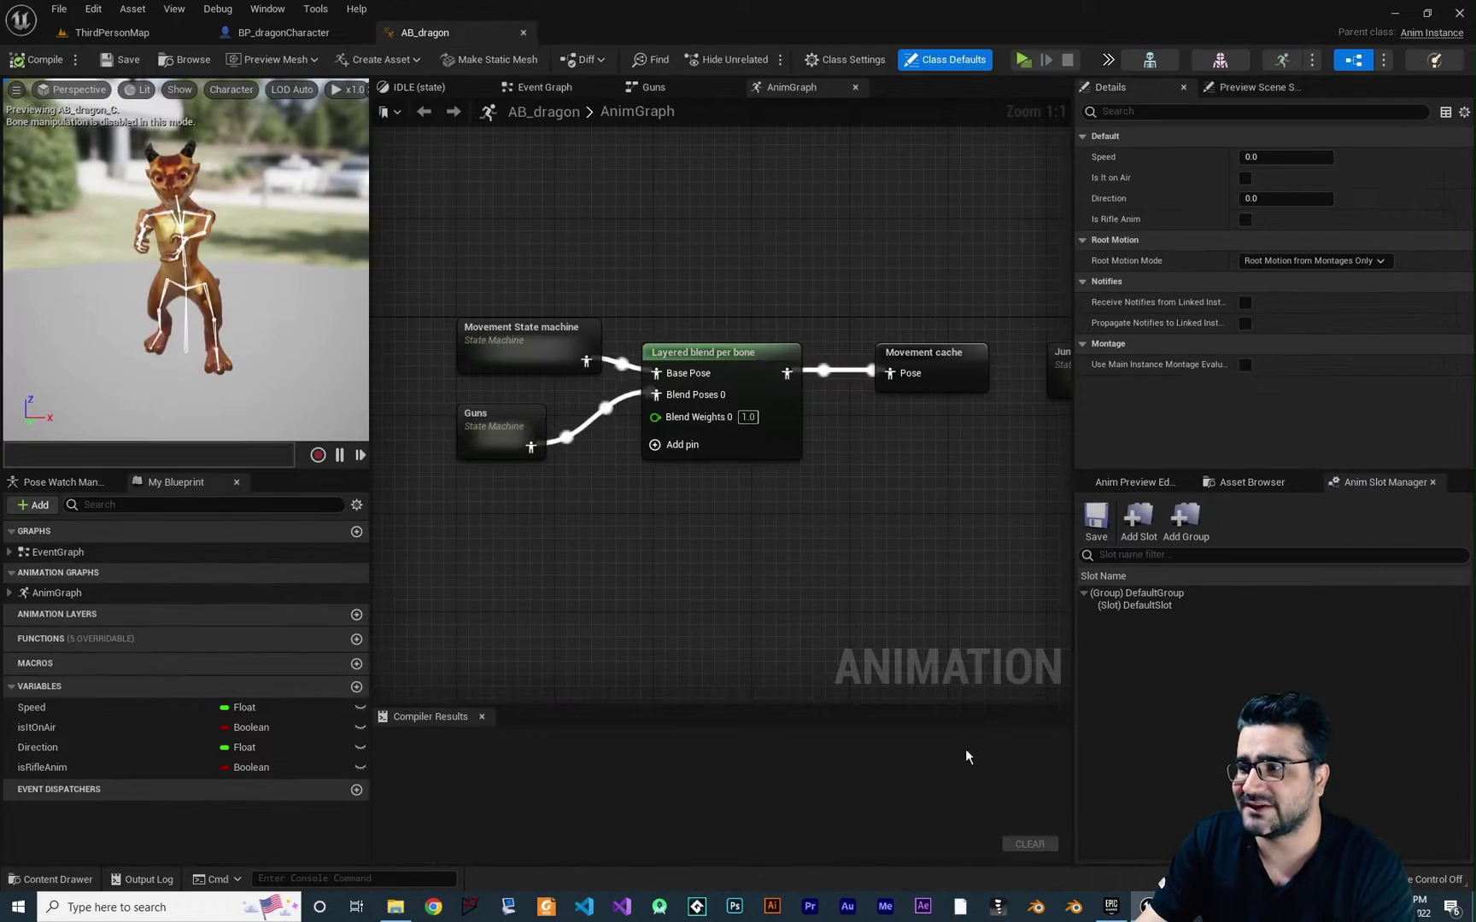
left_click(57, 879)
right_click(1086, 762)
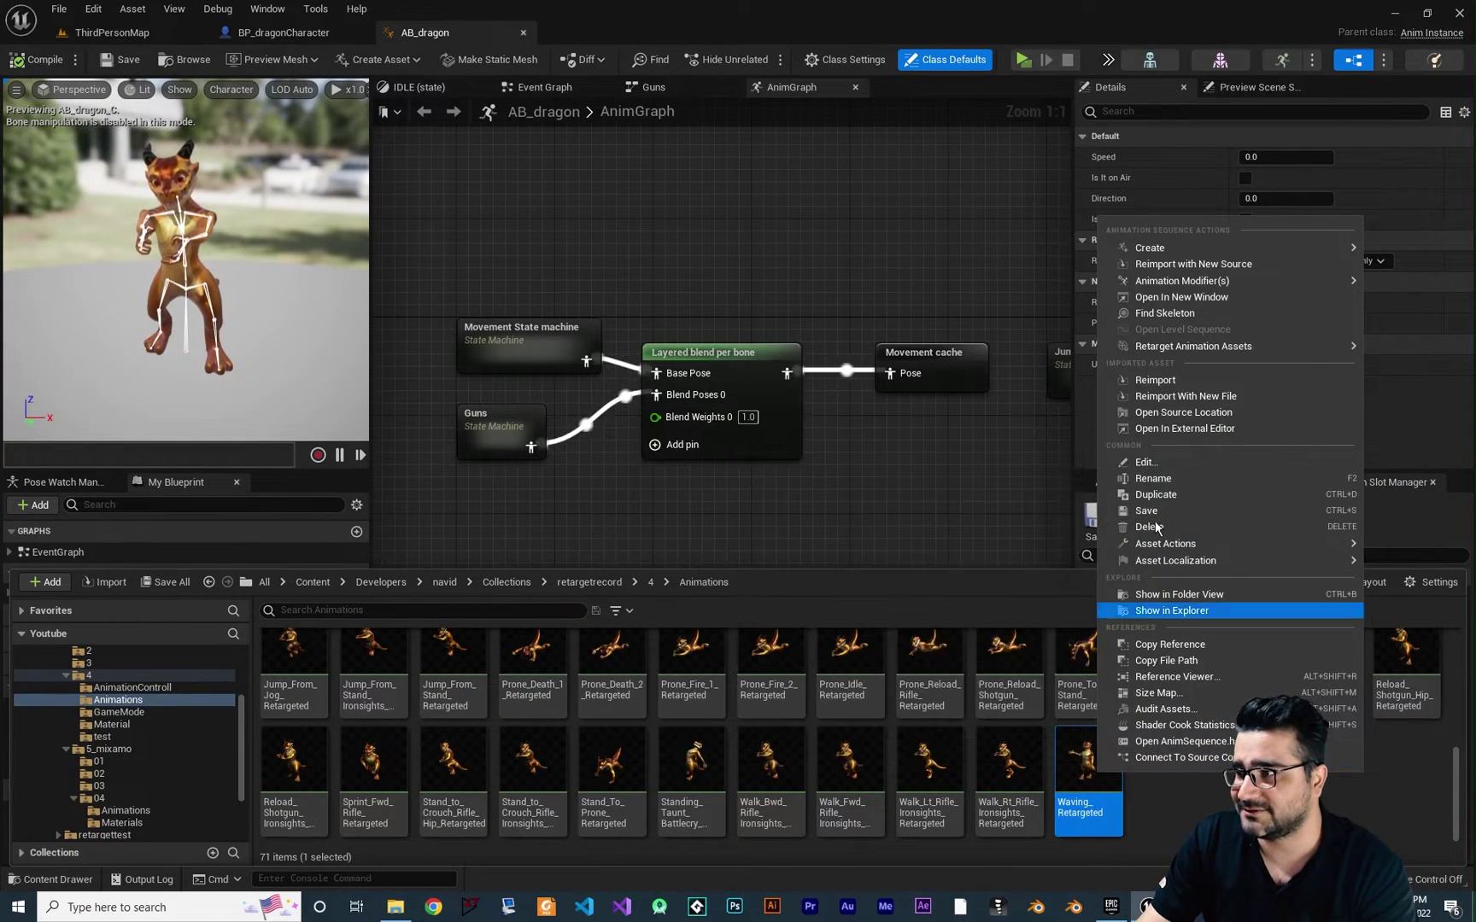
mouse_move(1153, 249)
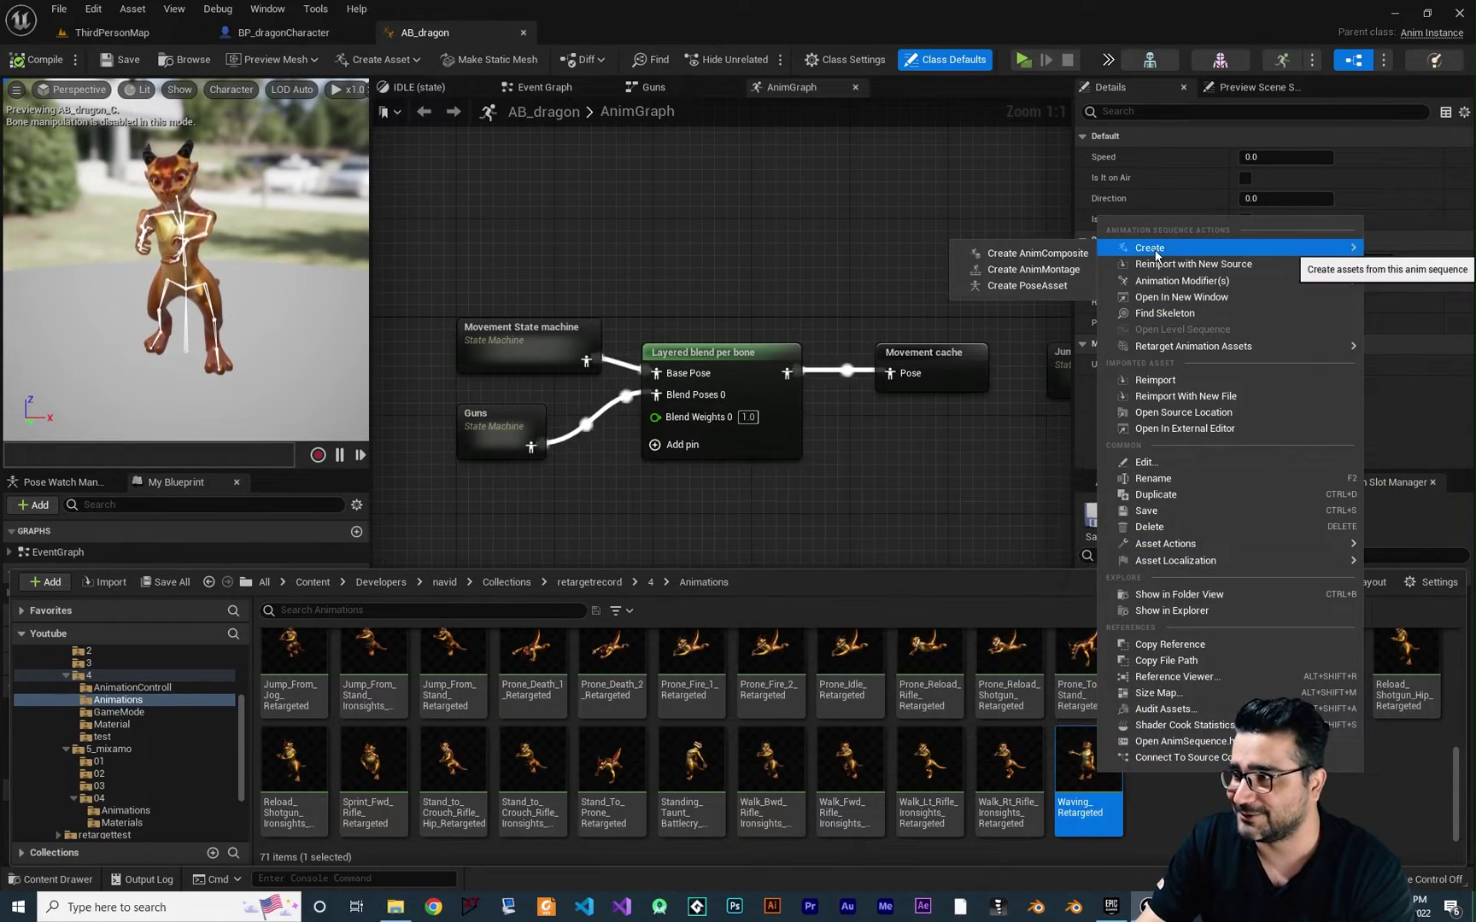
left_click(1032, 270)
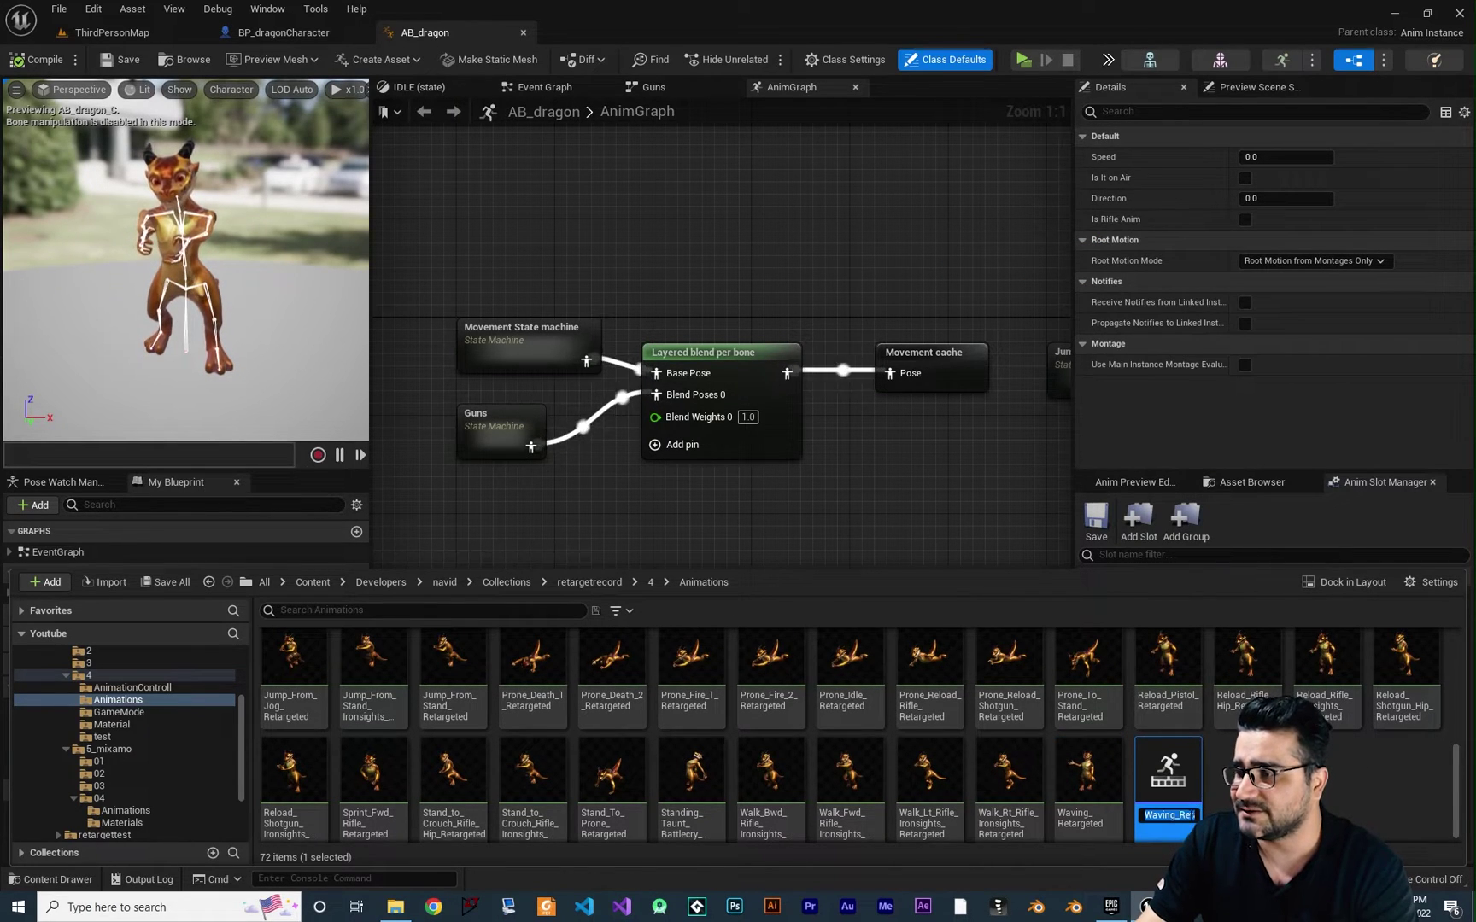
left_click(1192, 816)
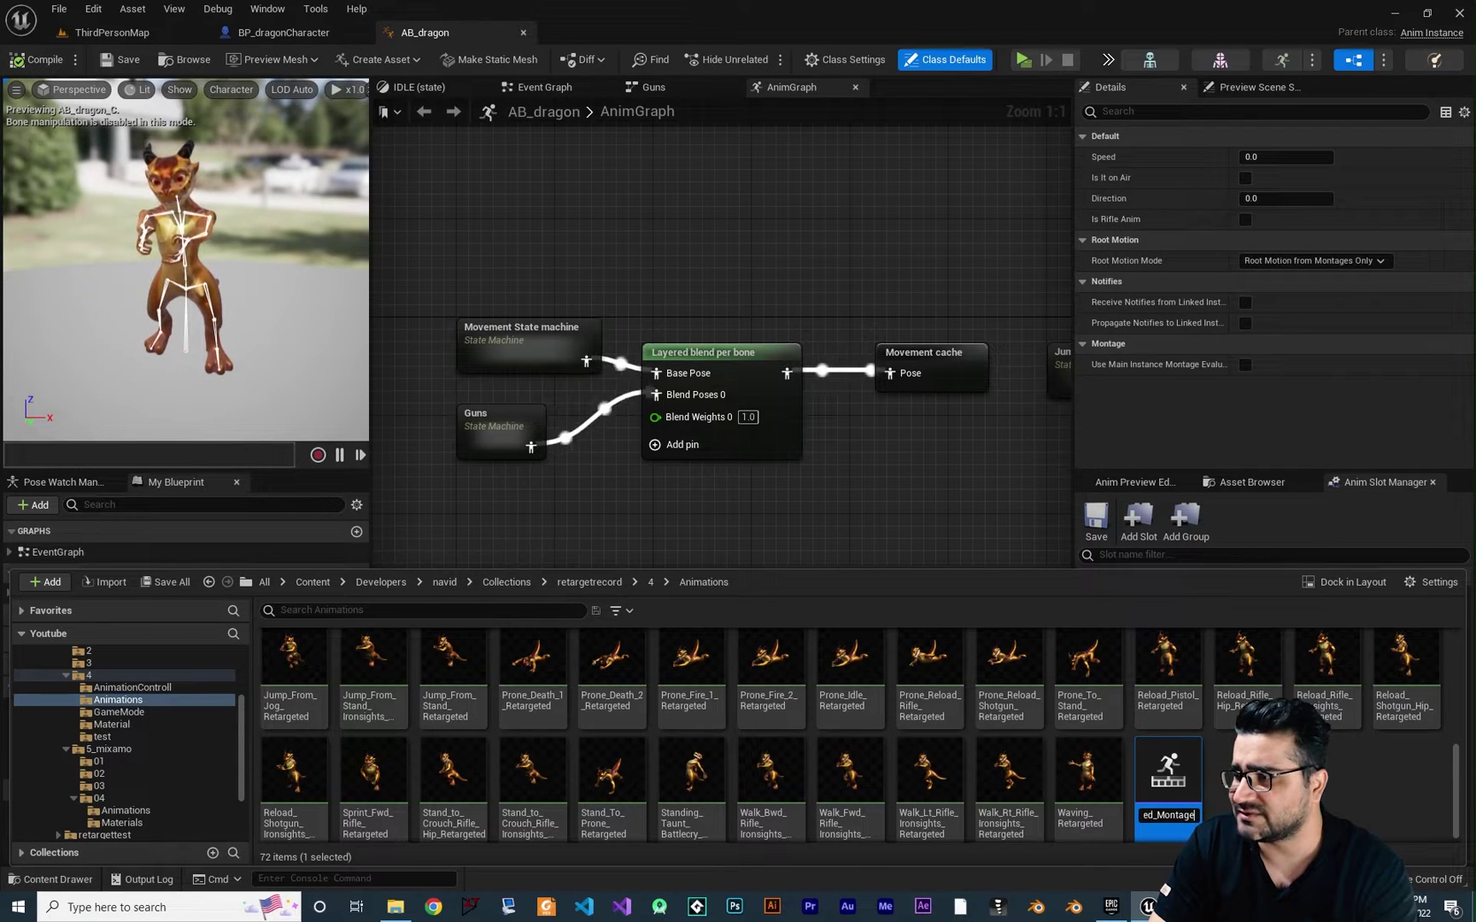
Step: Find the new Waving_Retargeted_Montage in the Content Drawer and open it for editing
scroll(1186, 791, "down", 1)
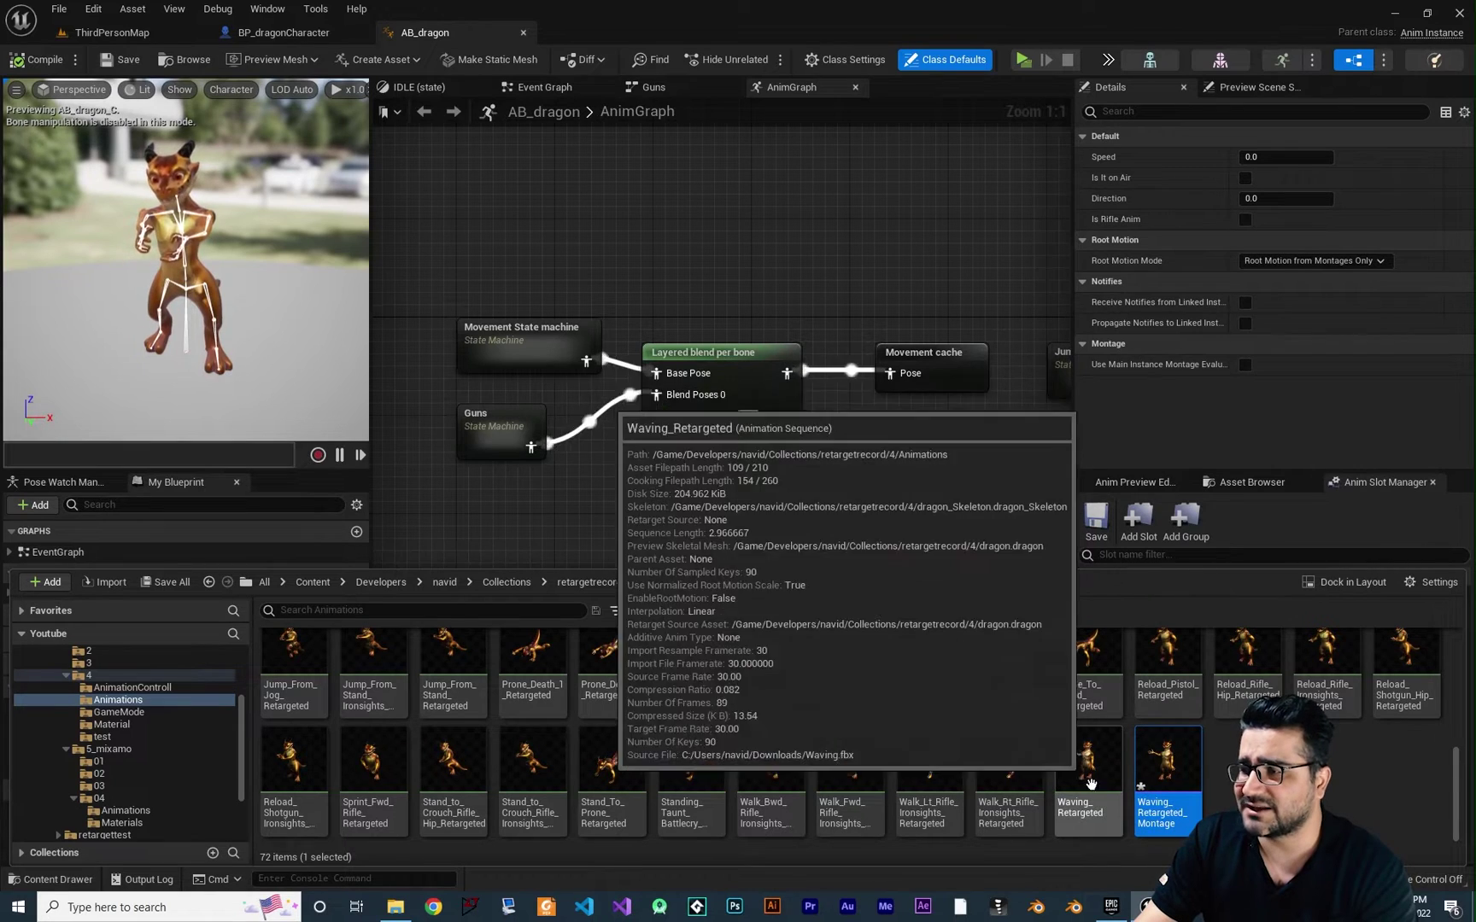
mouse_move(1081, 771)
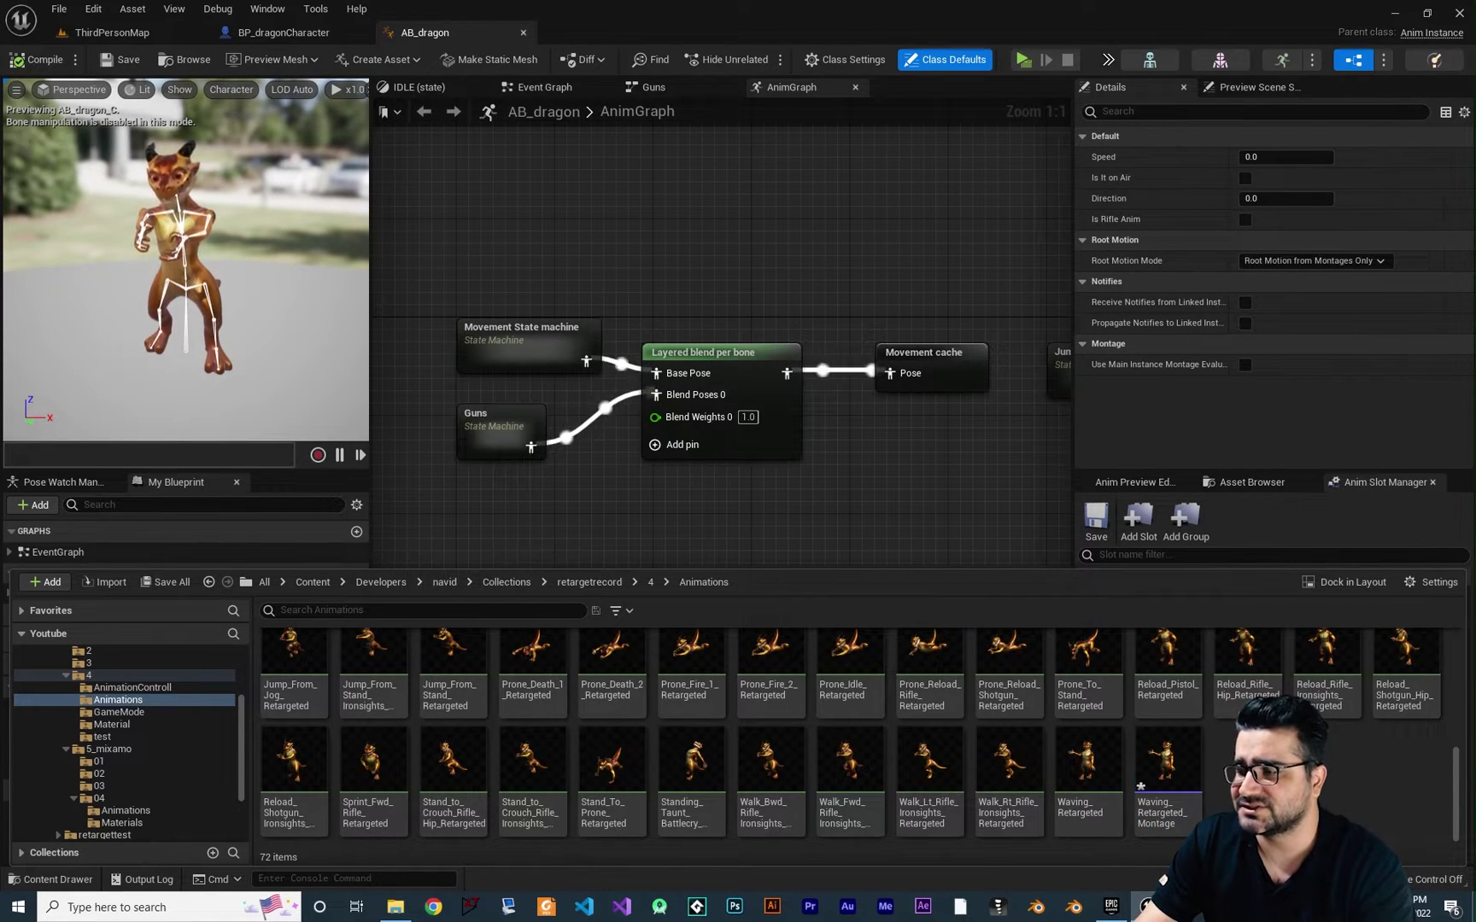
double_click(1167, 760)
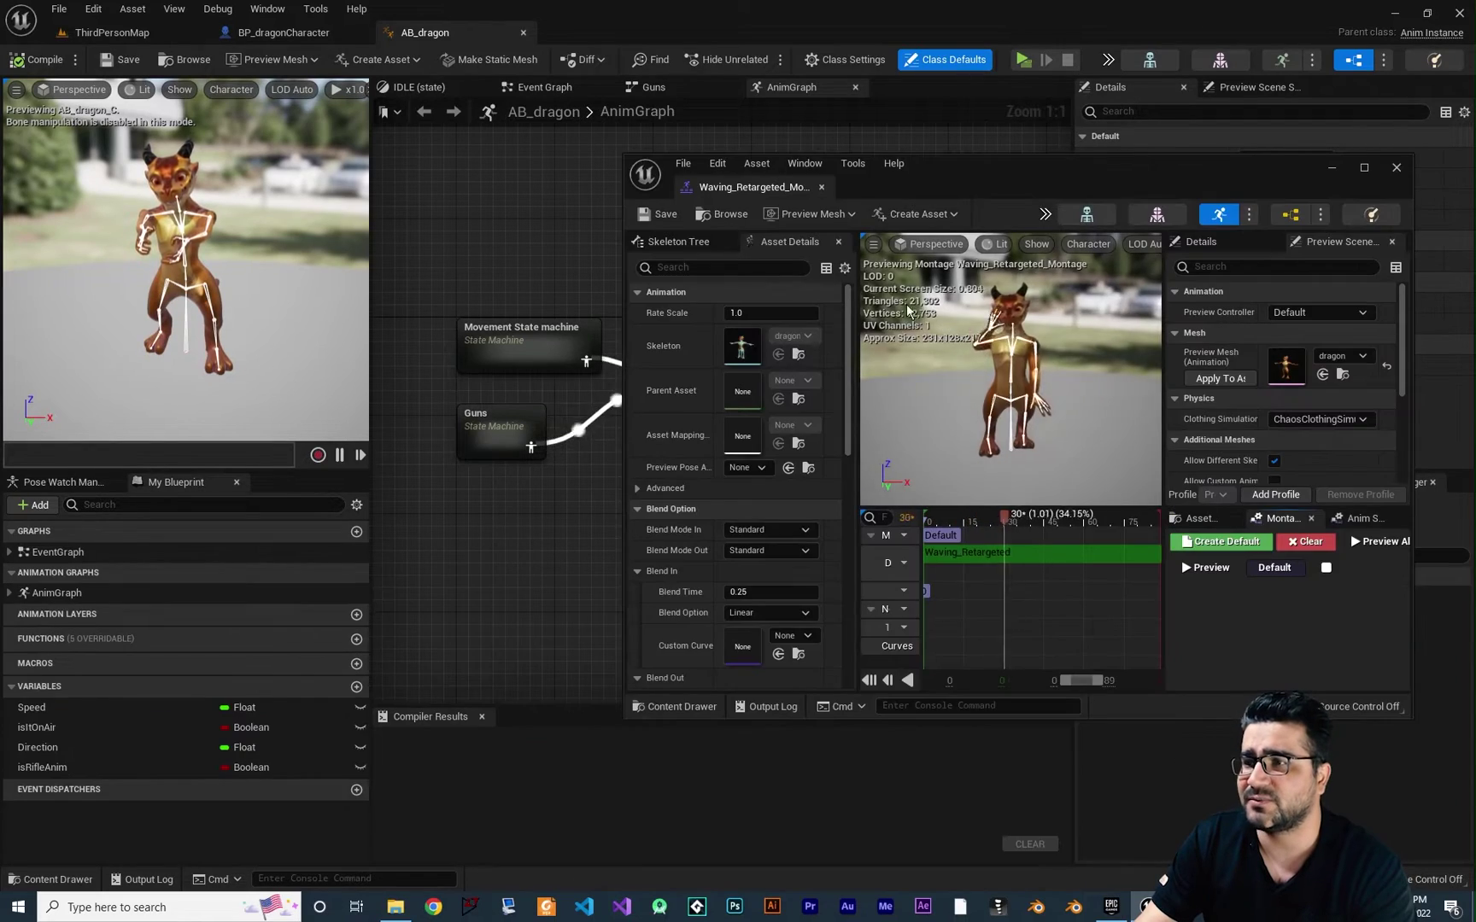
Step: Dock the Waving_Retargeted_Montage editor into the main window and widen its track names column
left_click_drag(769, 191, 605, 42)
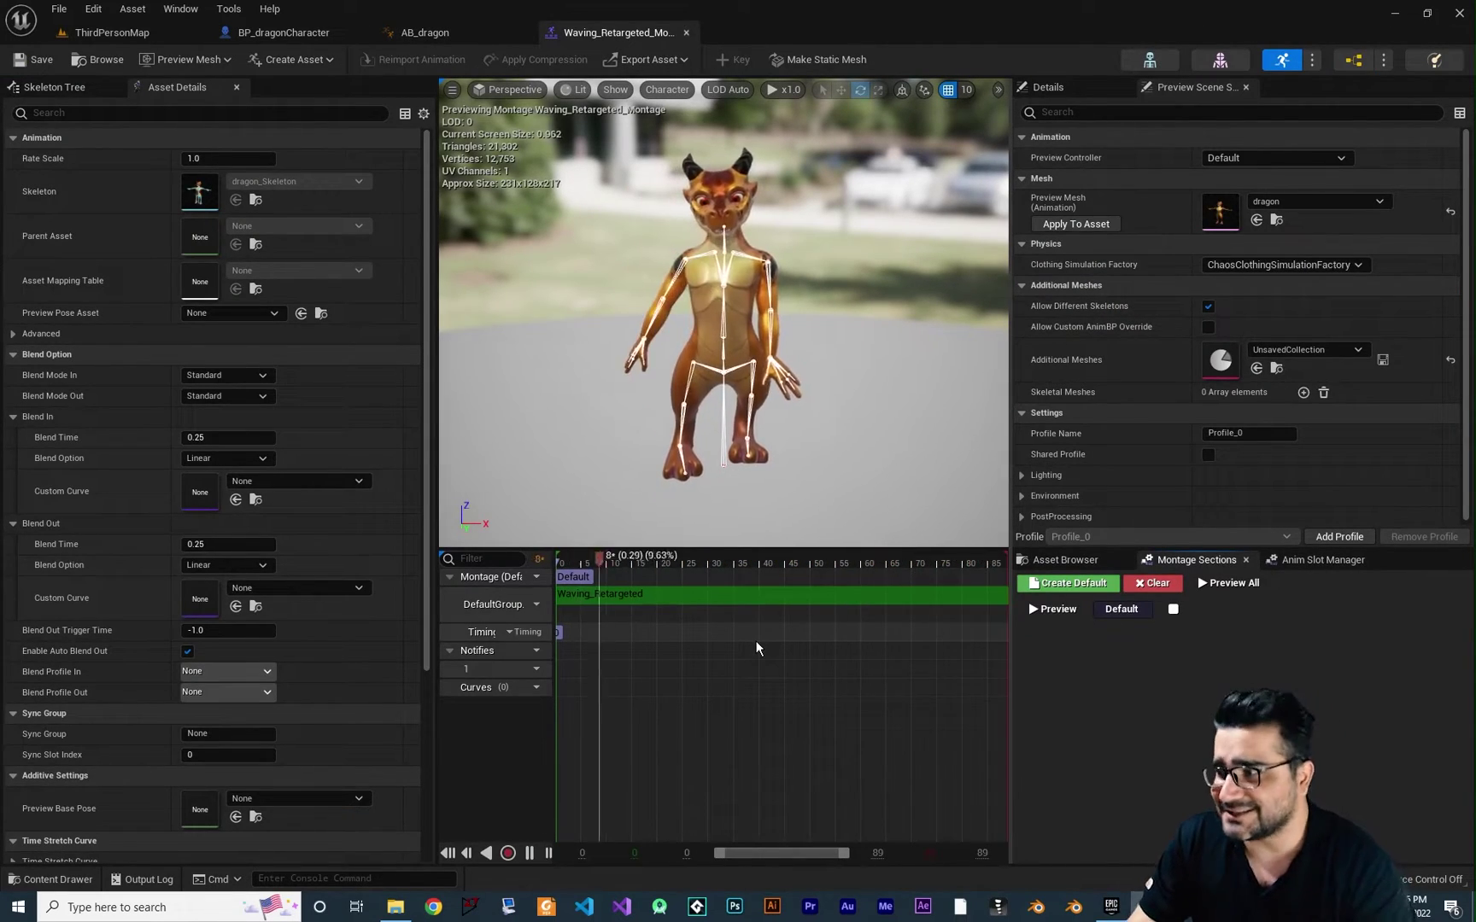
left_click_drag(556, 625, 617, 624)
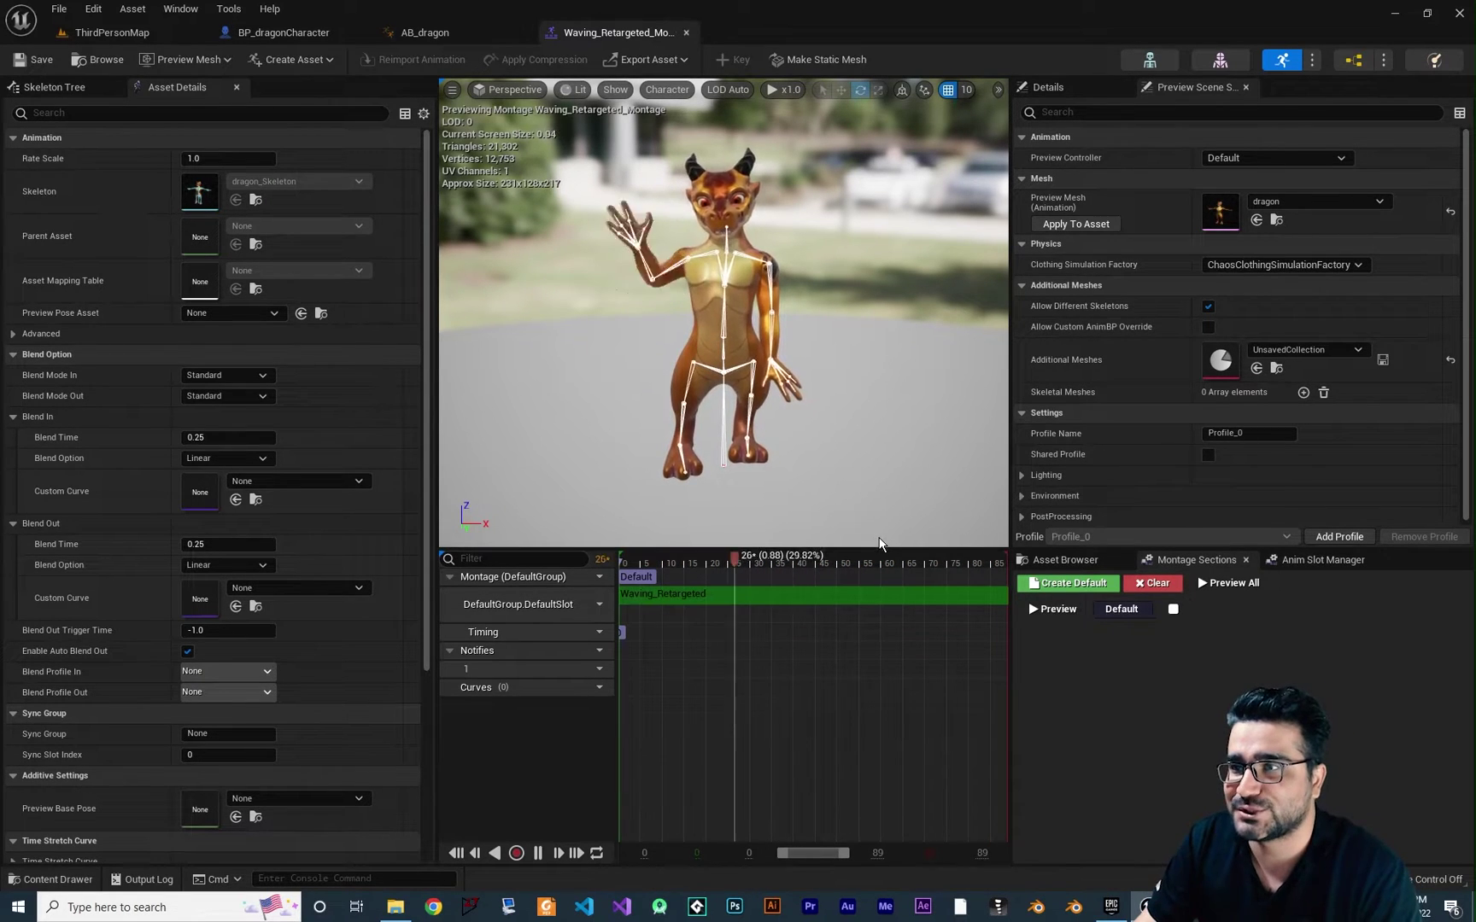
left_click(431, 34)
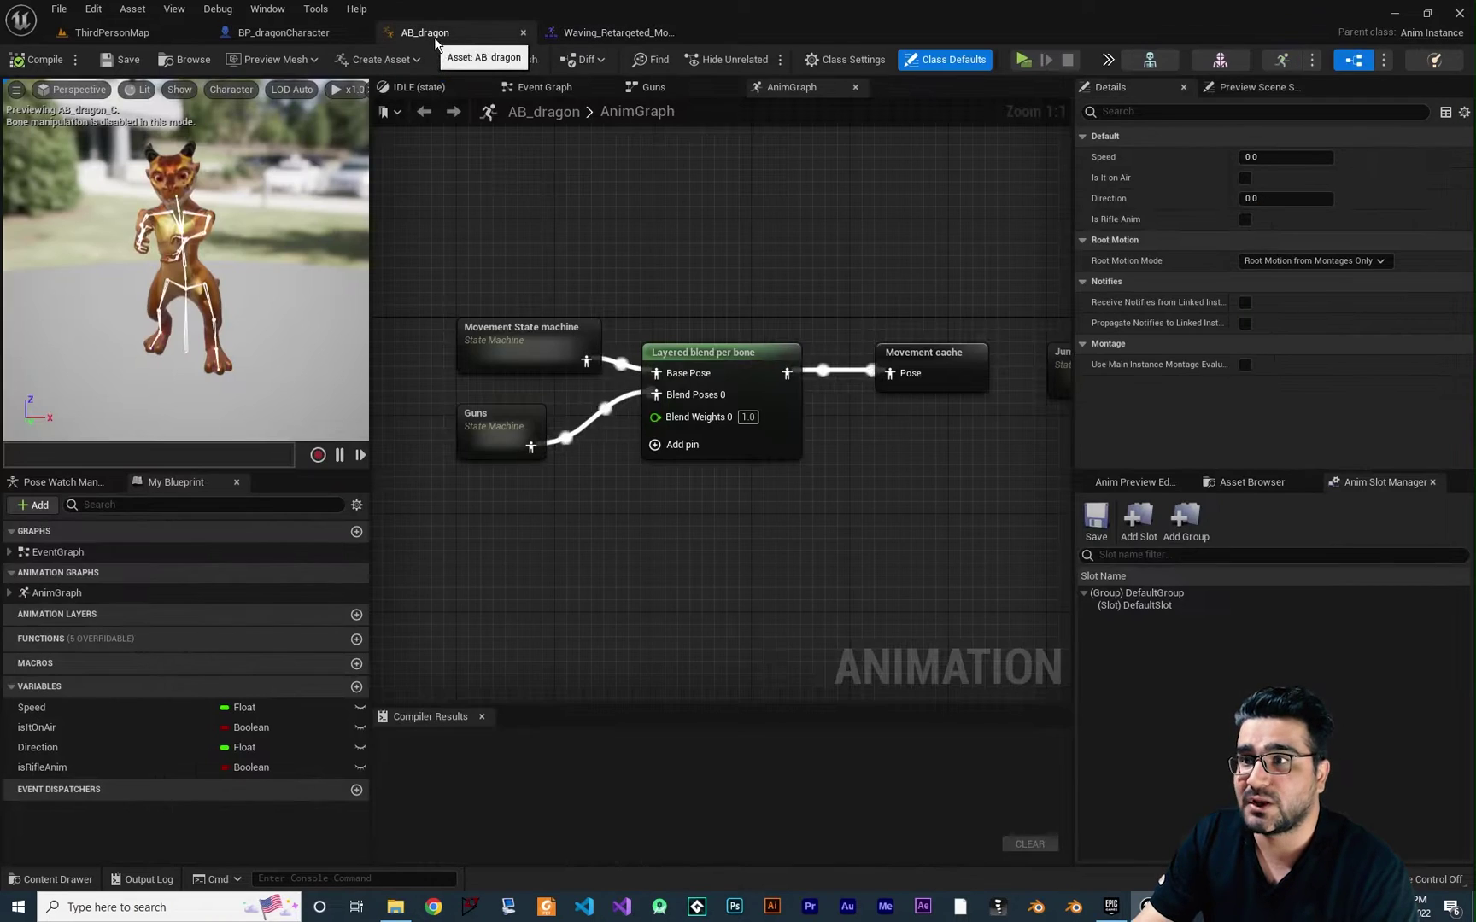
right_click_drag(834, 538, 803, 524)
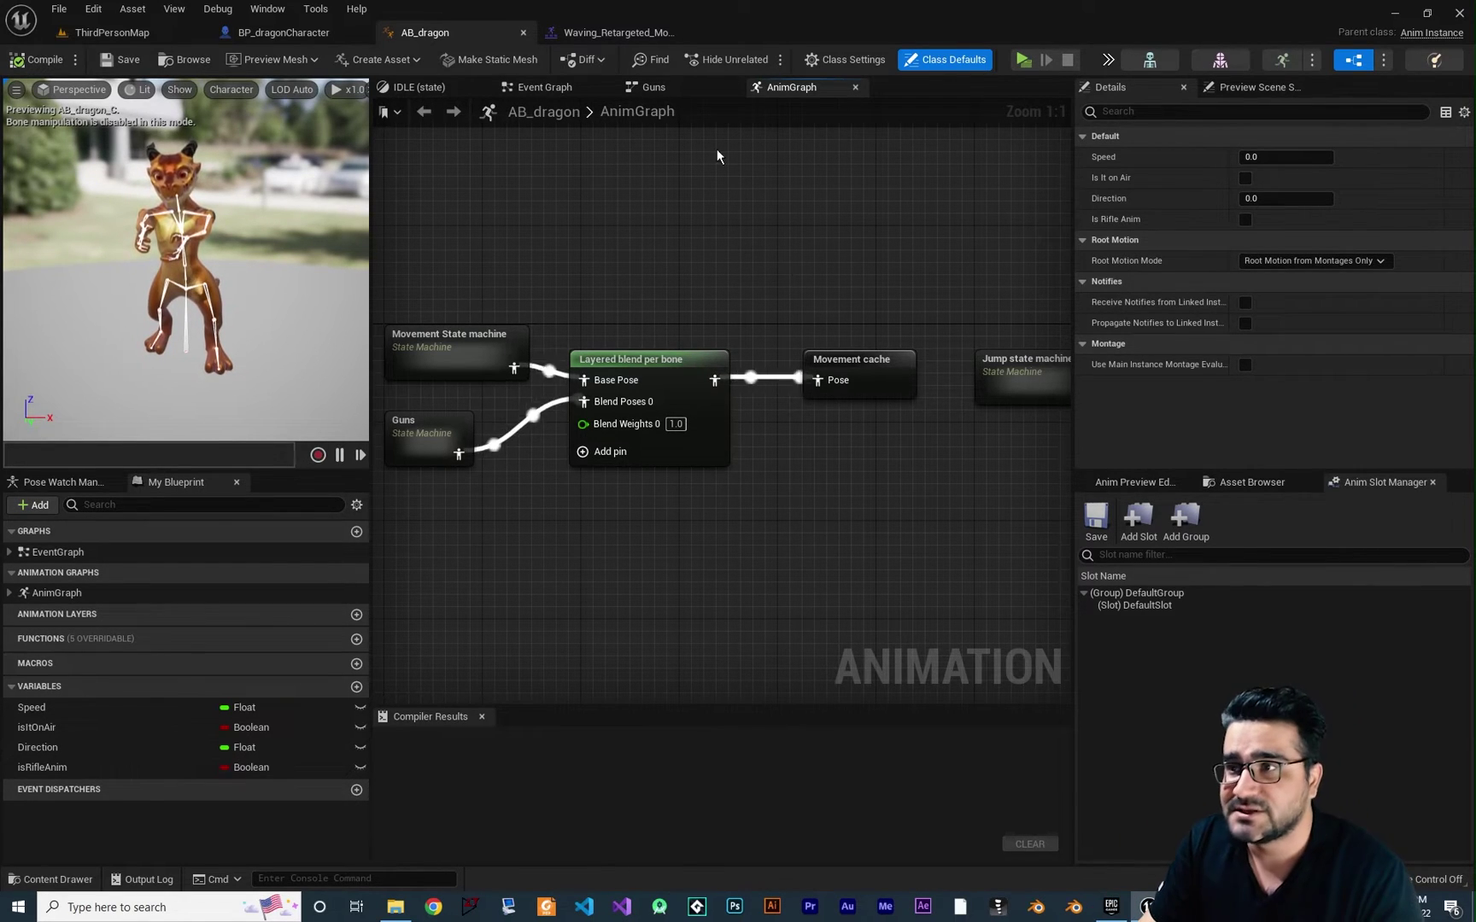
left_click(618, 33)
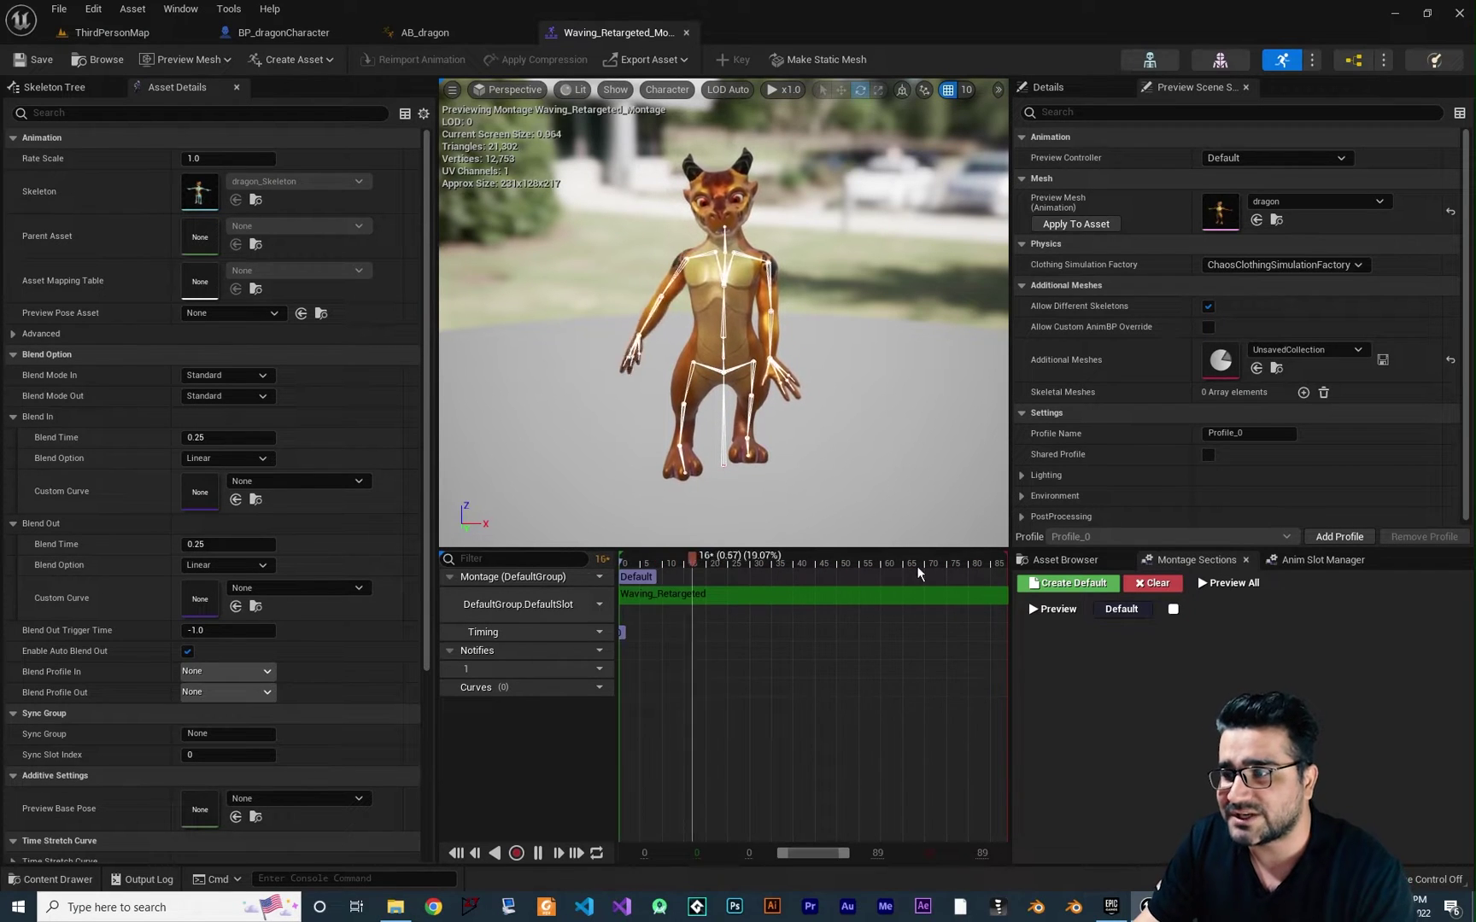
left_click(425, 33)
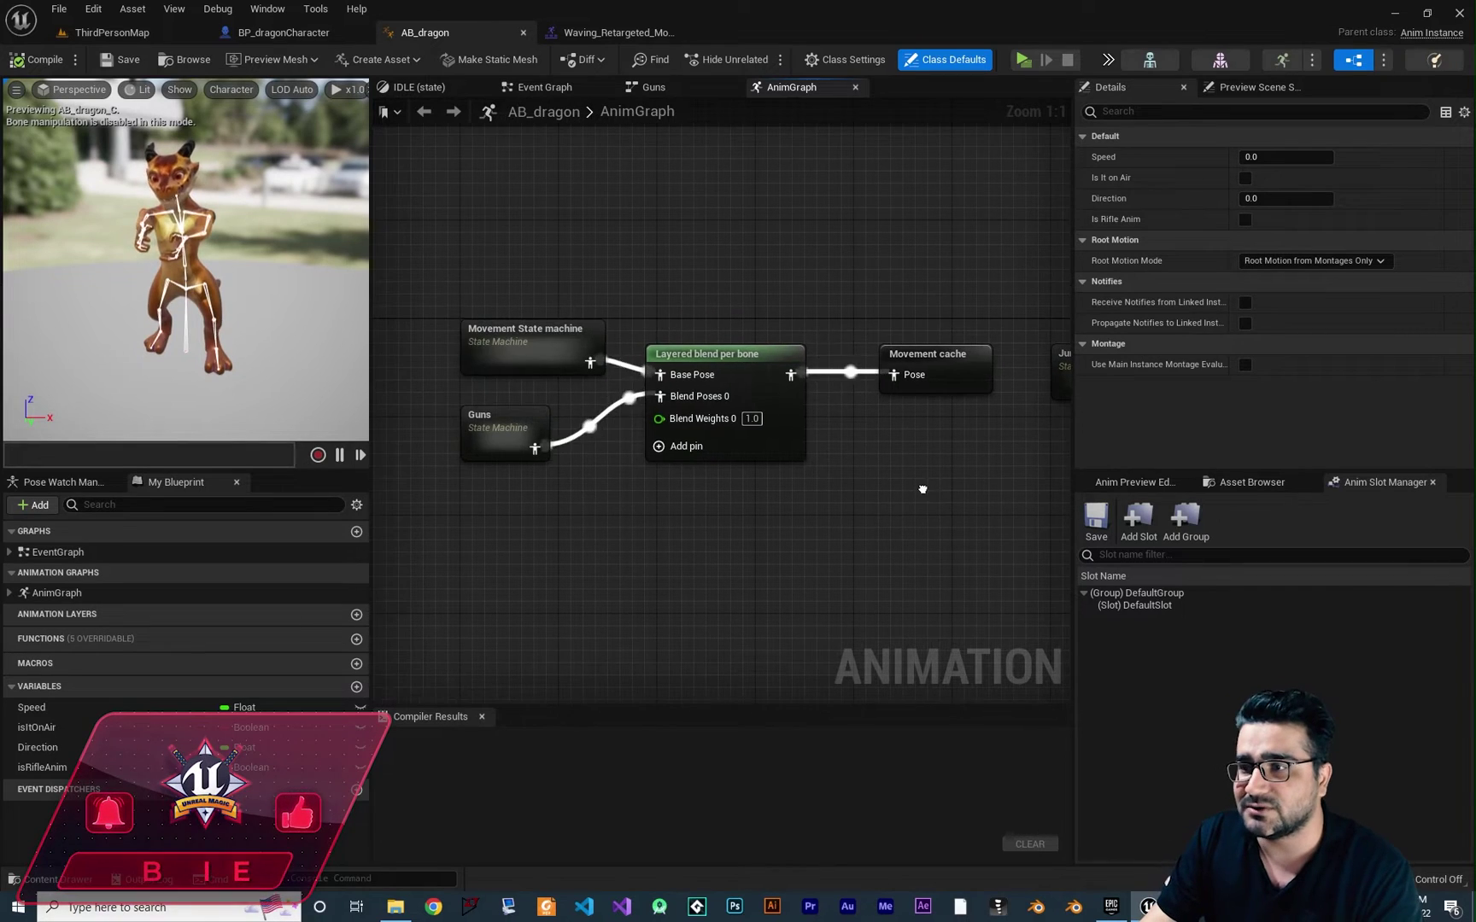
Step: Pan the AnimGraph to inspect the Jump state machine nodes, then return to Movement and Guns
scroll(850, 551, "down", 5)
scroll(723, 523, "up", 4)
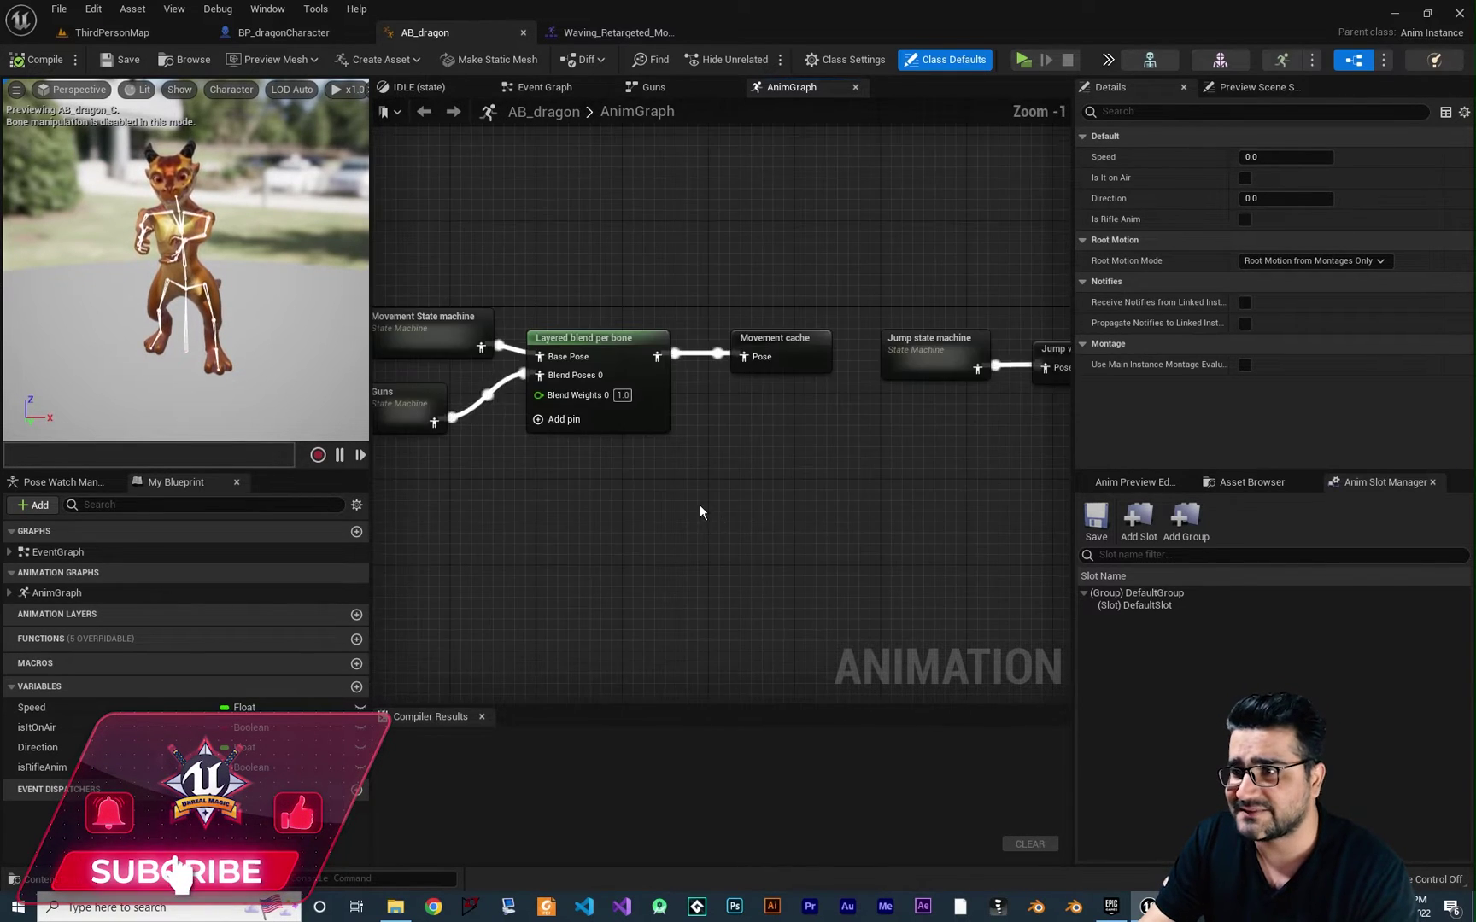
right_click_drag(907, 500, 801, 547)
mouse_move(1025, 500)
right_mouse_down()
mouse_move(734, 478)
mouse_move(768, 504)
mouse_move(1011, 492)
right_mouse_up()
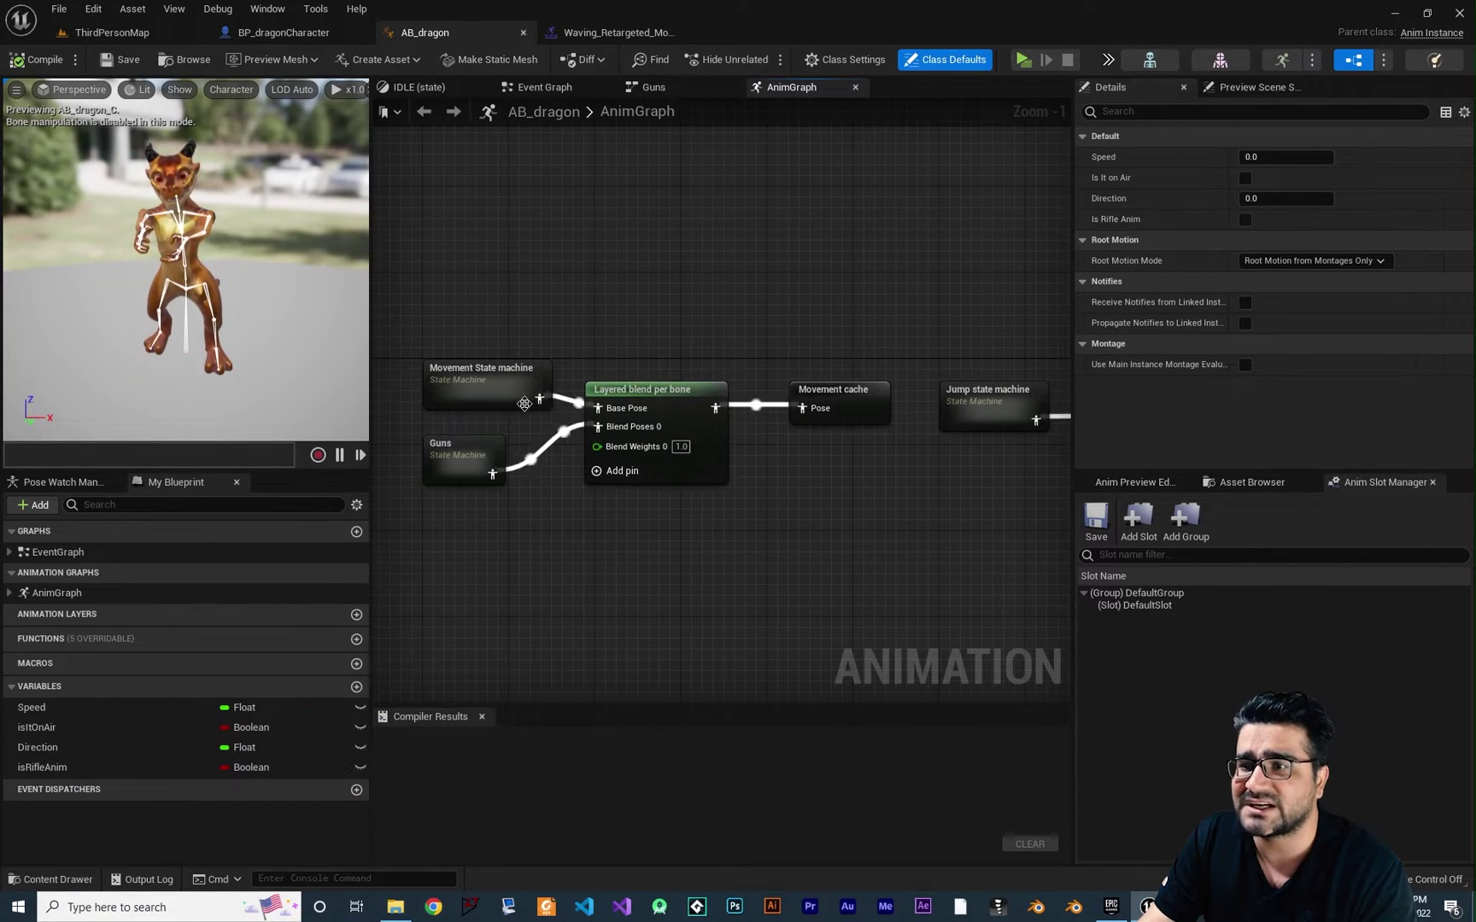
right_click_drag(621, 580, 828, 544)
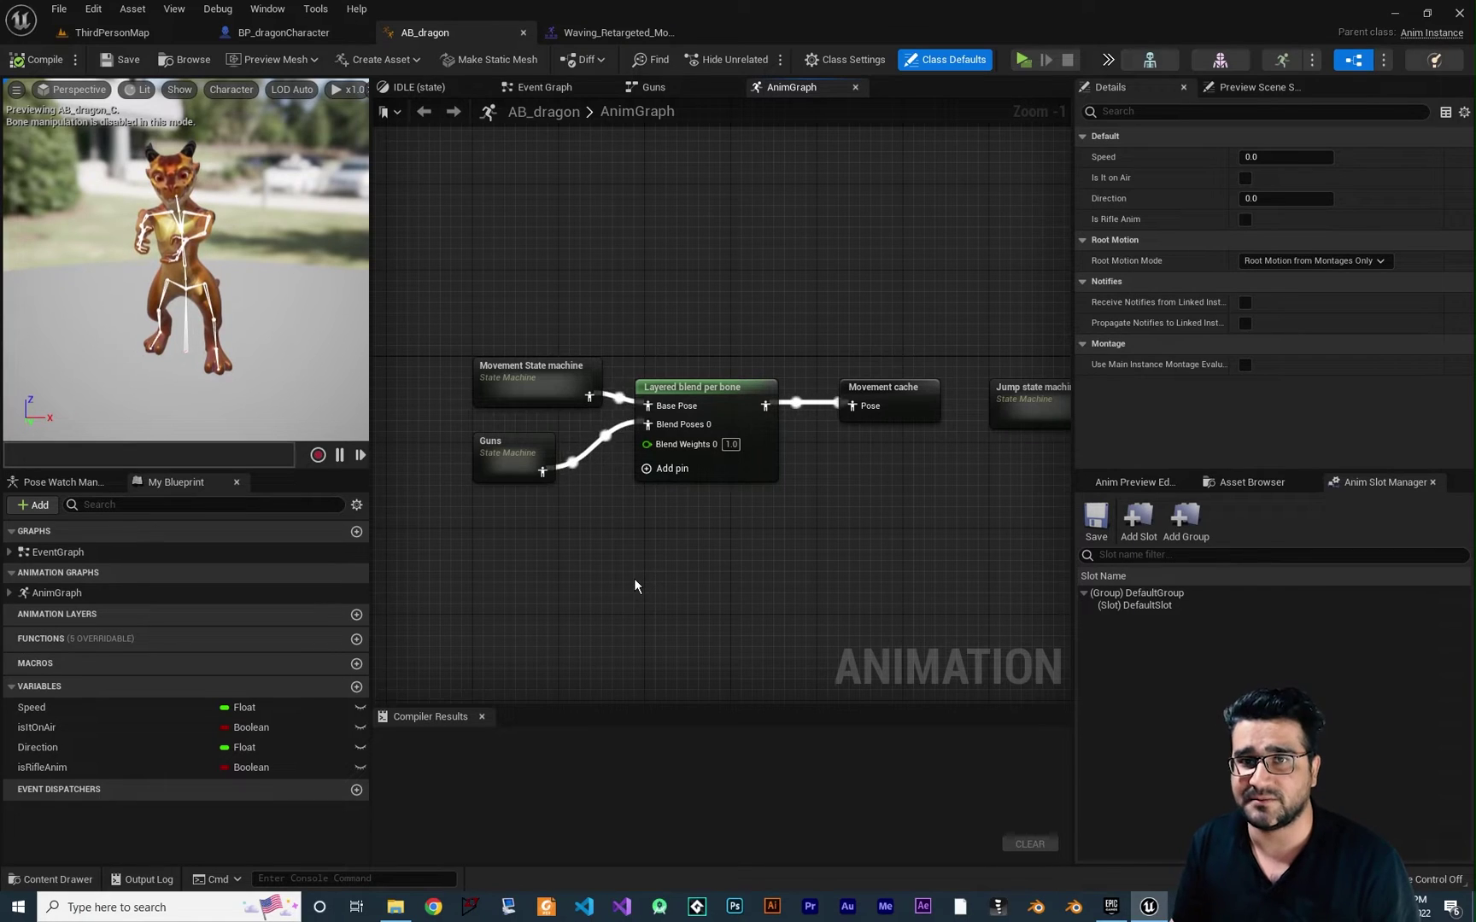
right_click_drag(634, 577, 900, 475)
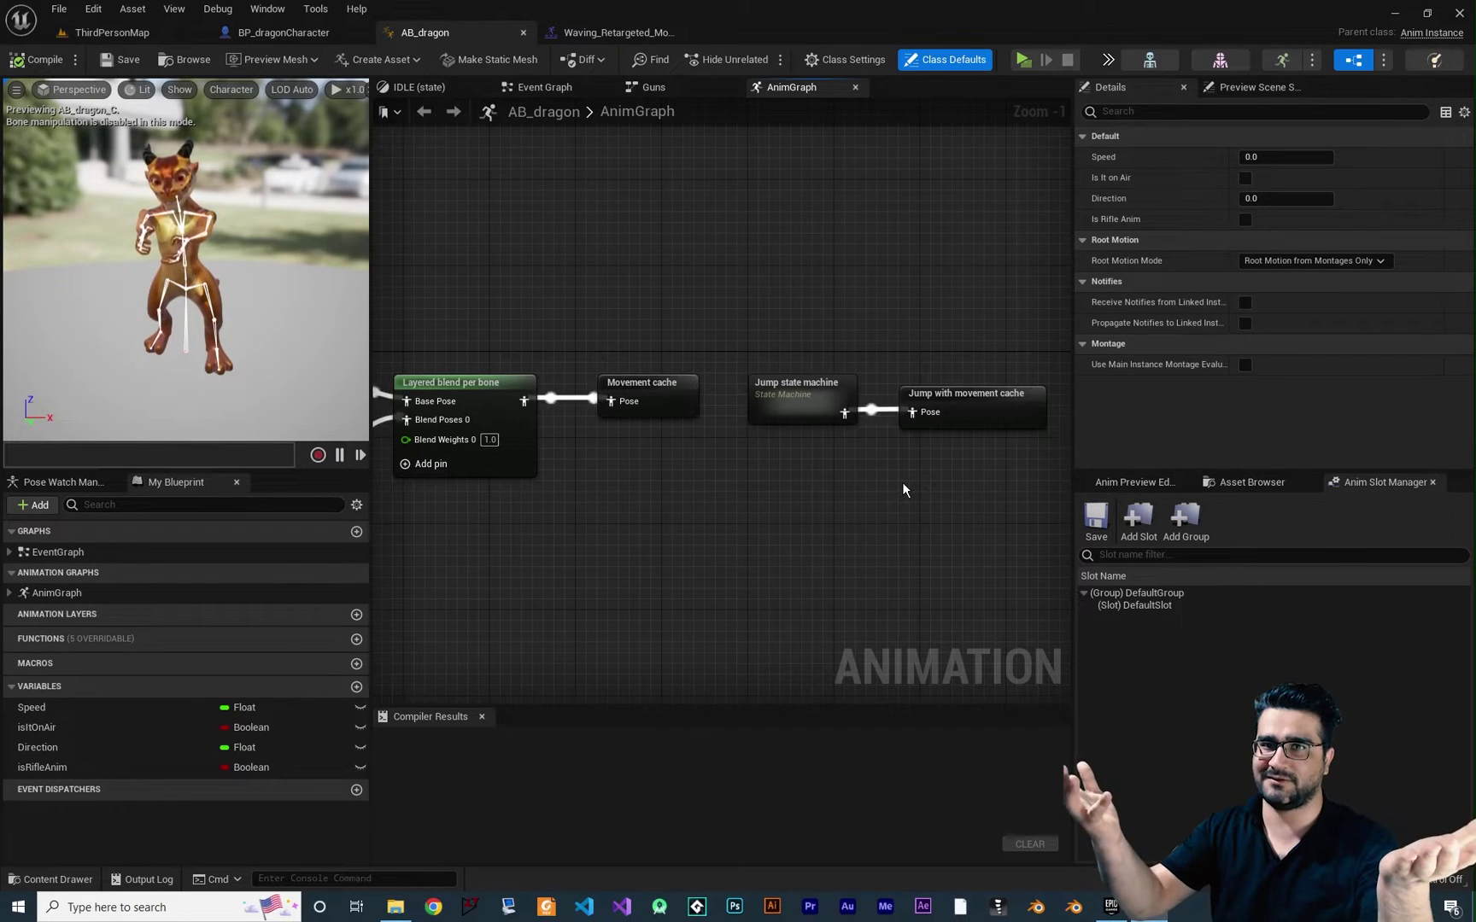
right_click_drag(904, 489, 760, 531)
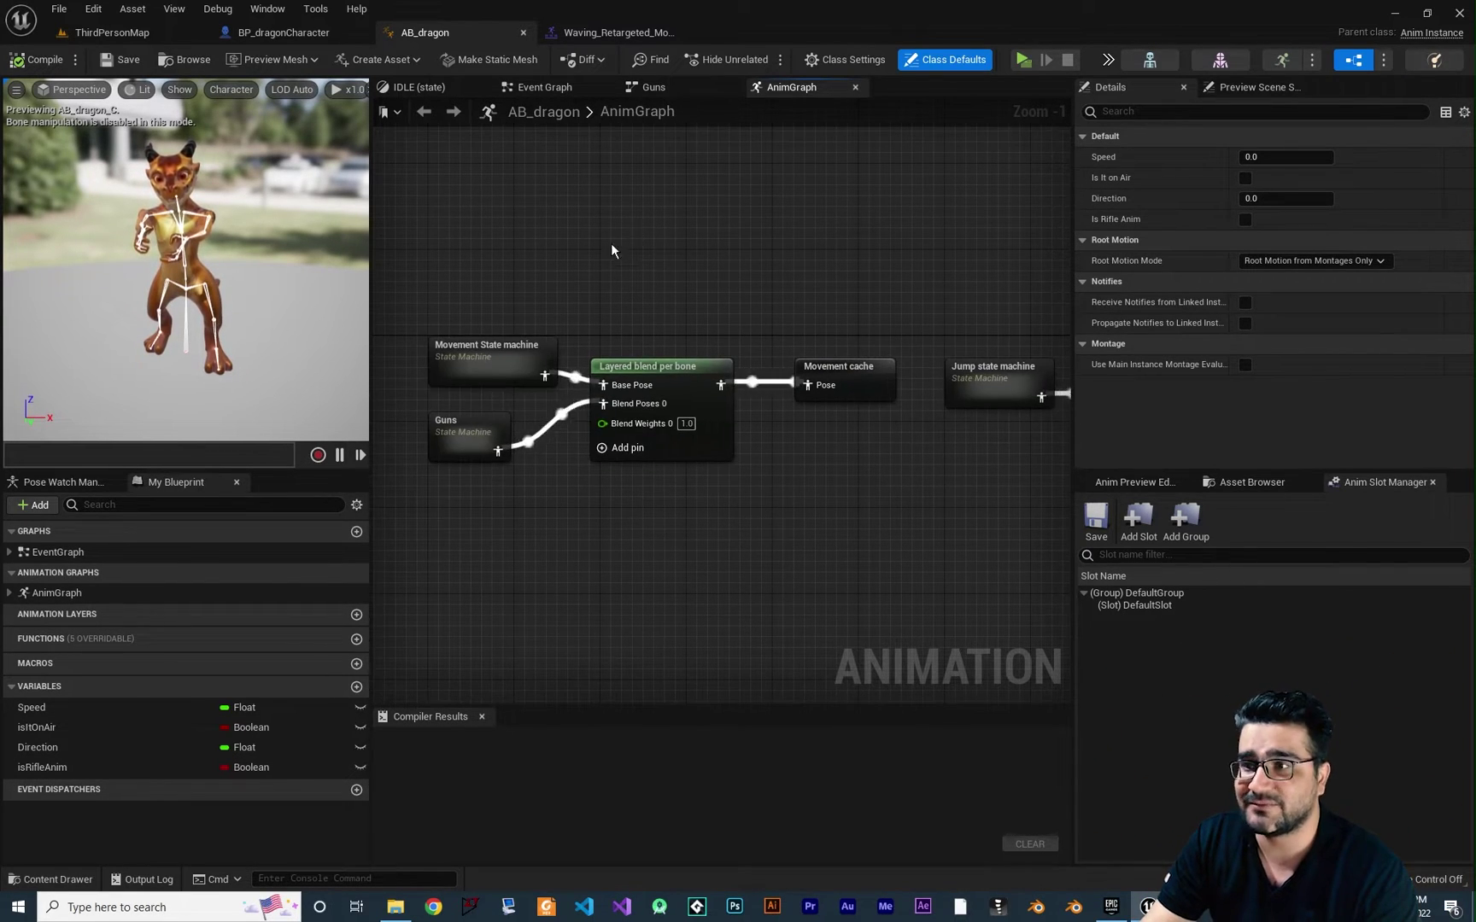
Step: Select Movement State machine, Guns and Layered blend per bone together and shift them left
left_click_drag(658, 246, 459, 491)
right_click_drag(629, 542, 817, 600)
left_click_drag(803, 333, 659, 531)
right_click_drag(902, 616, 866, 570)
left_click_drag(713, 400, 557, 402)
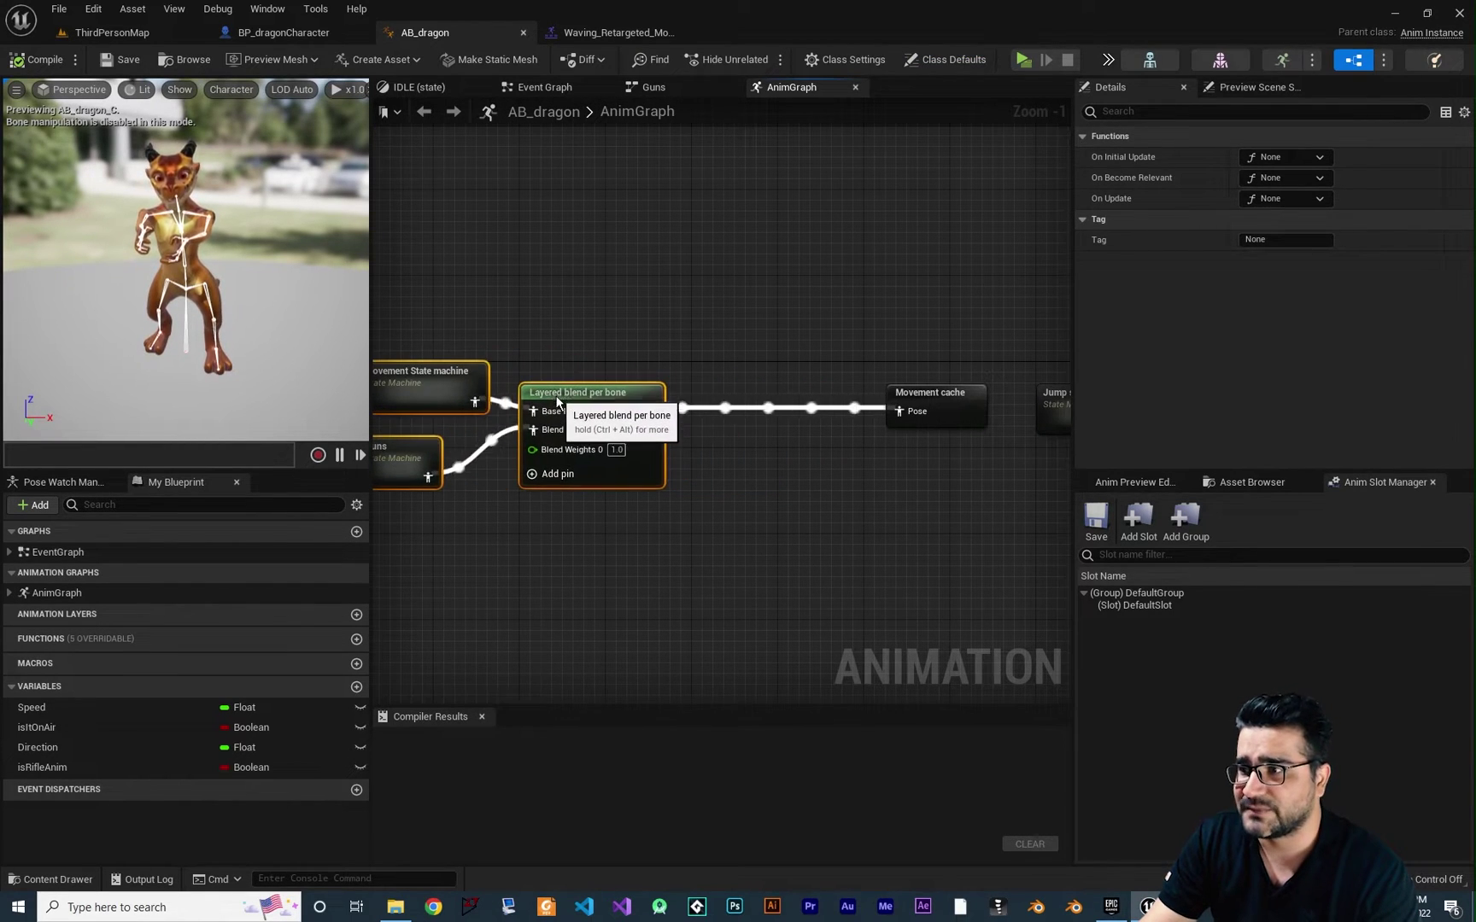
Step: Rename the Movement cache node to 'Movement blend cache'
right_click_drag(825, 469, 706, 497)
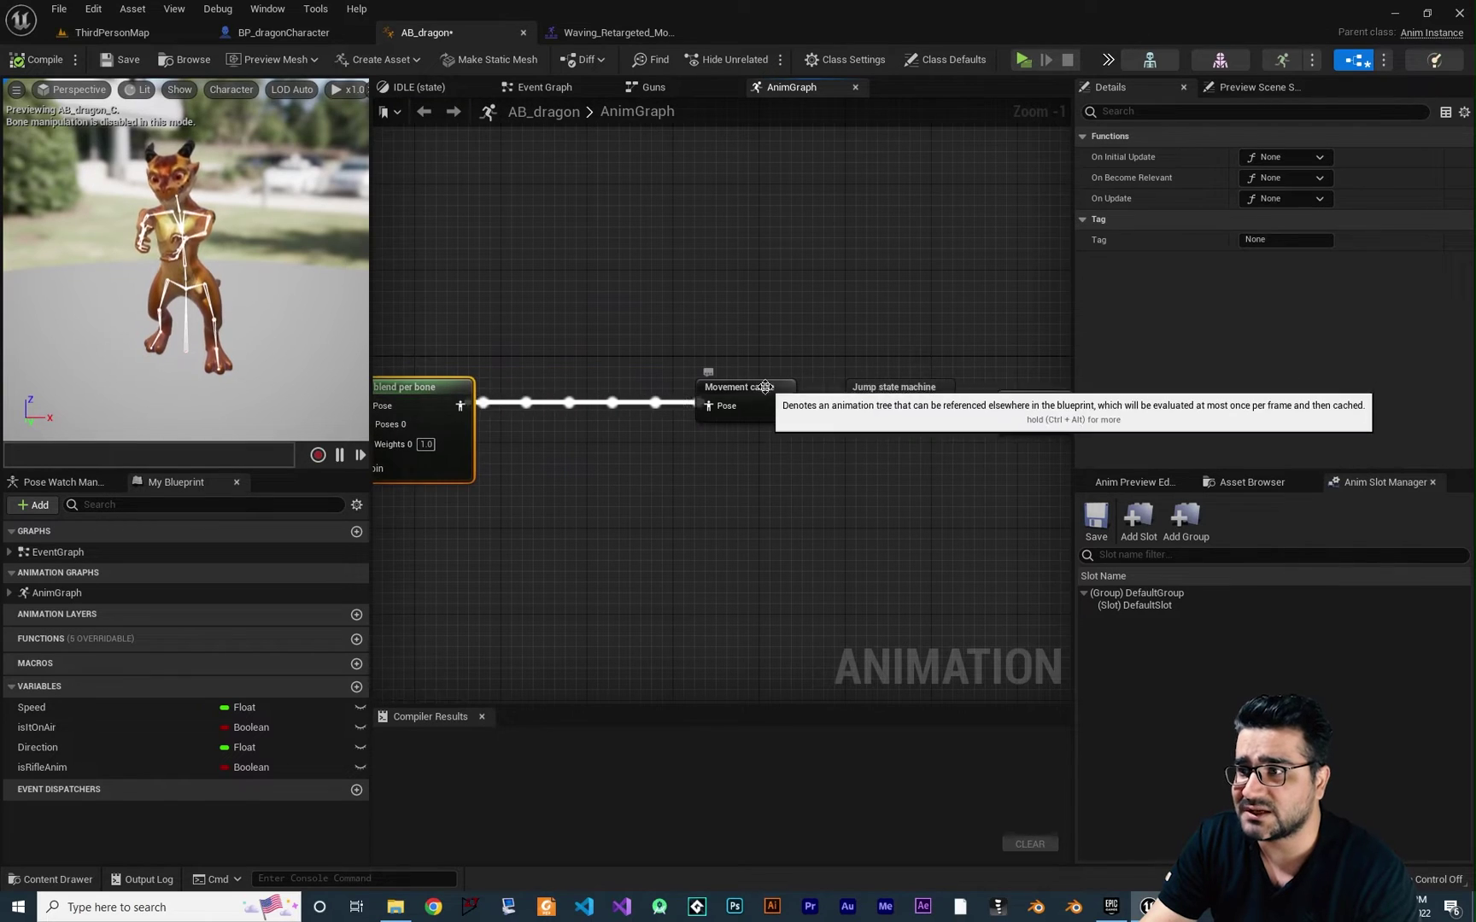
left_click(764, 387)
double_click(759, 386)
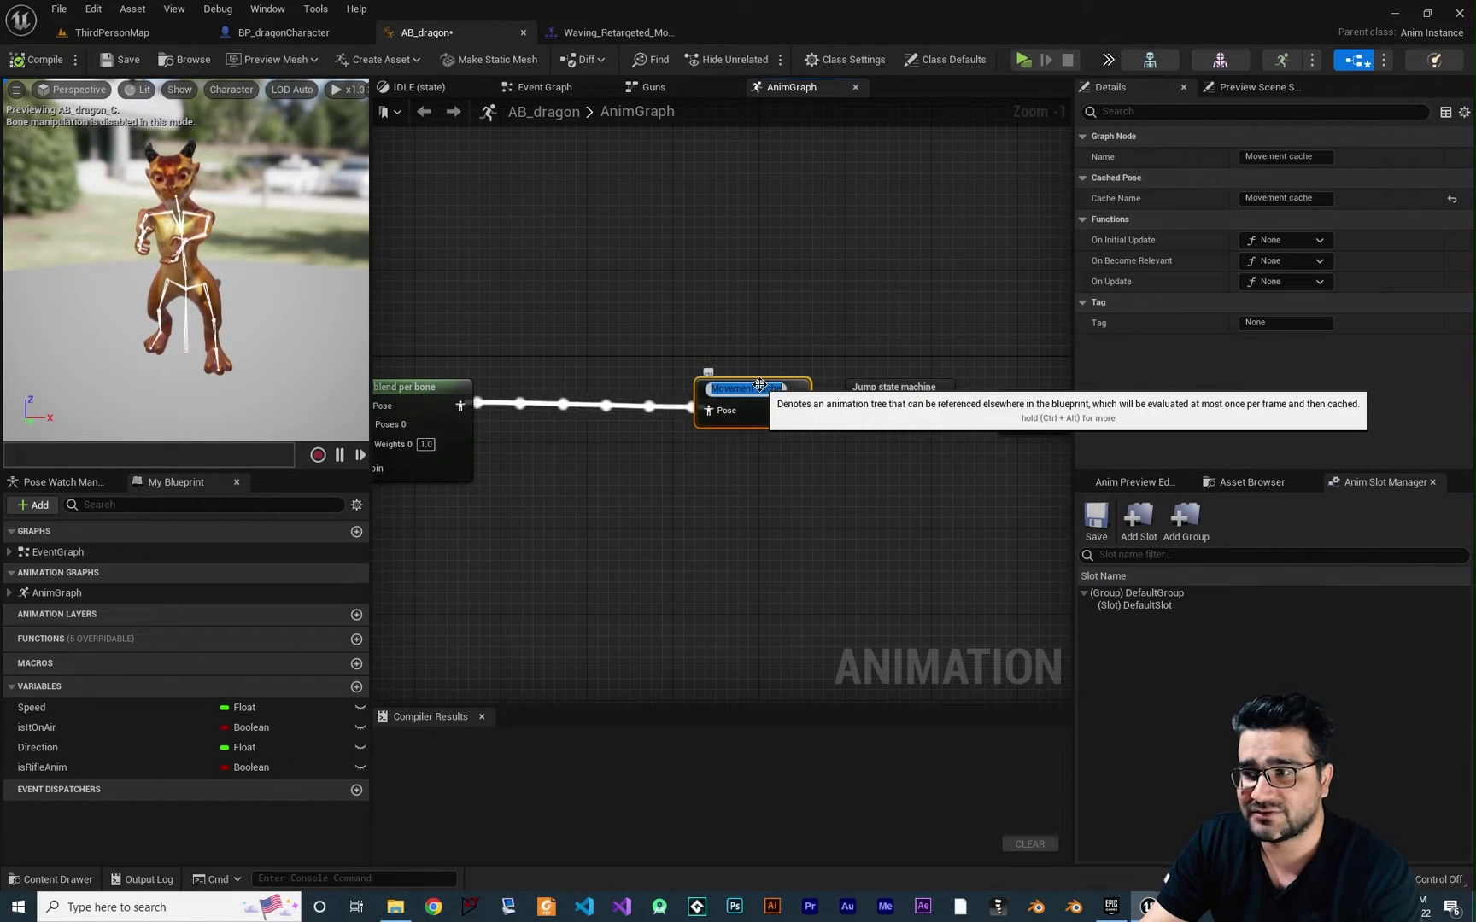
left_click(759, 387)
type("blend")
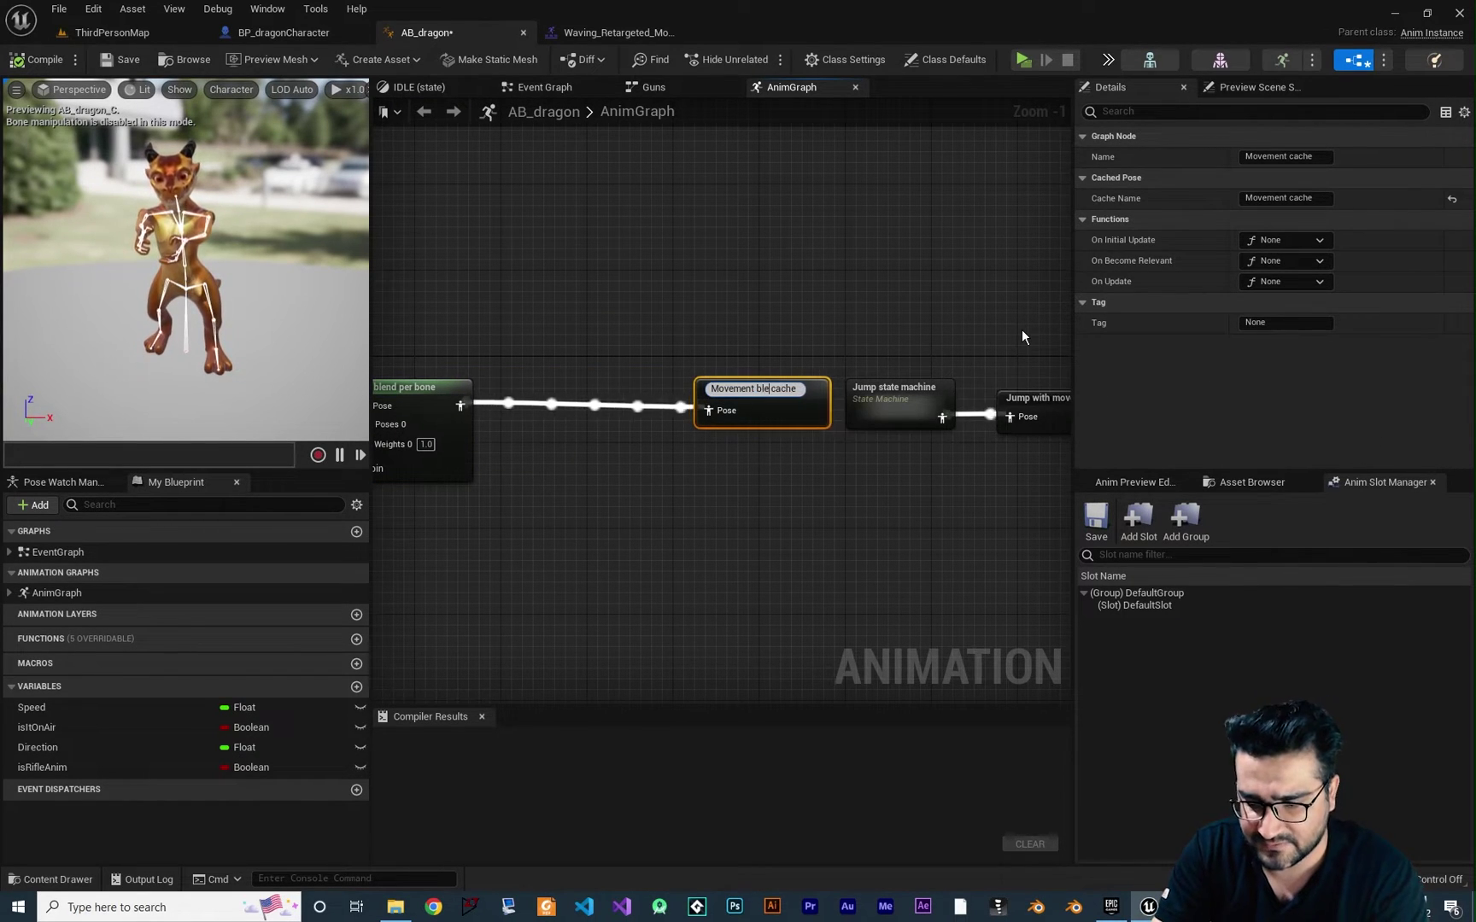
key("Return")
Step: Compile the AB_dragon animation blueprint
right_click_drag(829, 421, 747, 414)
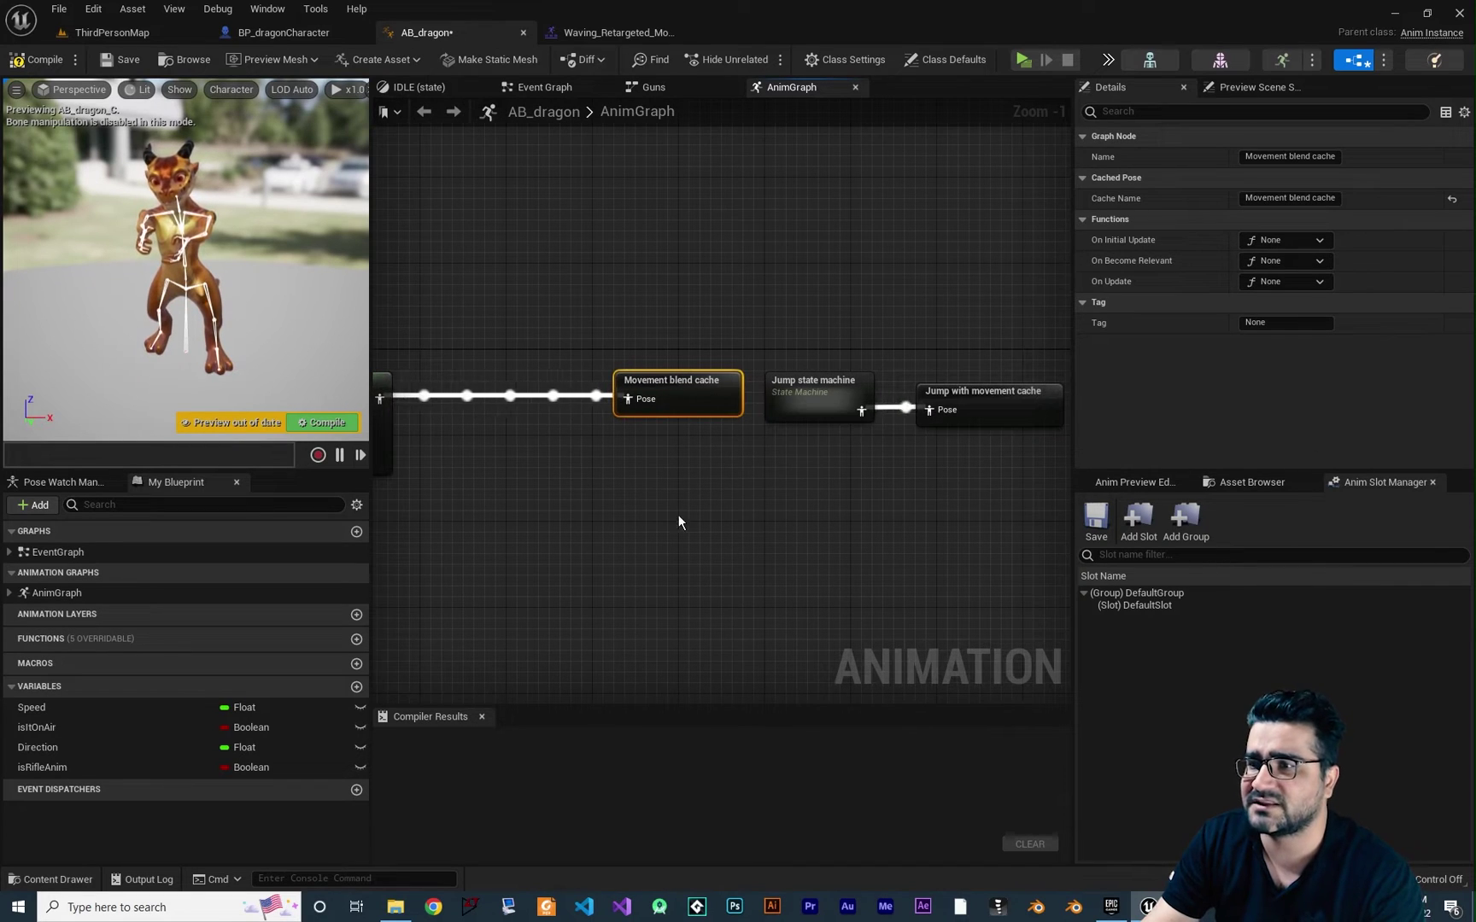
left_click(322, 422)
right_click_drag(595, 504, 845, 488)
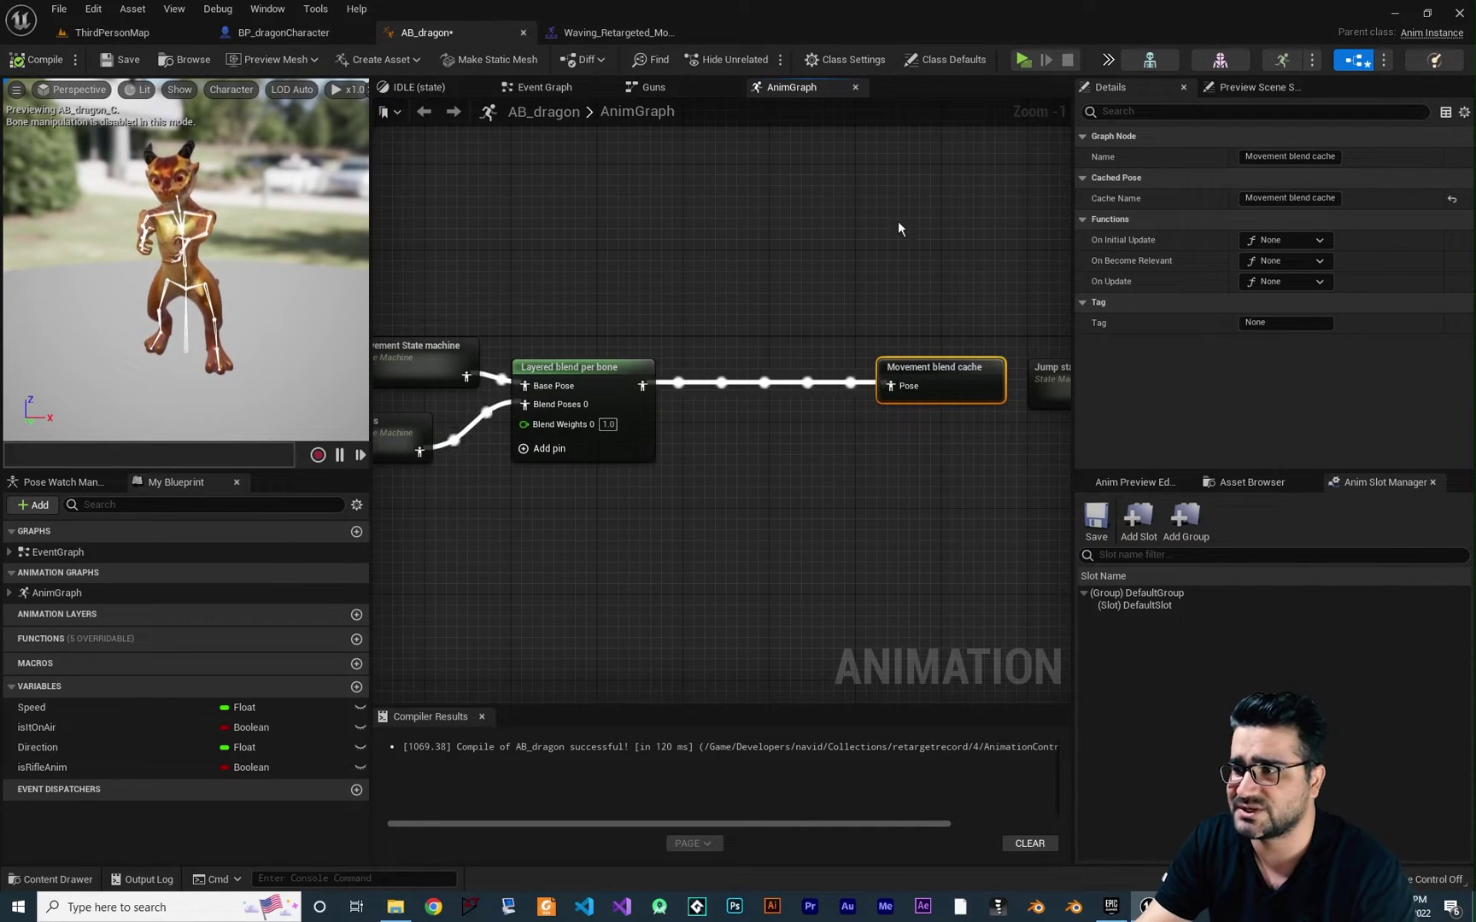
Step: Break the Movement State machine's Base Pose link and move the node away to the left
right_click_drag(731, 505, 994, 515)
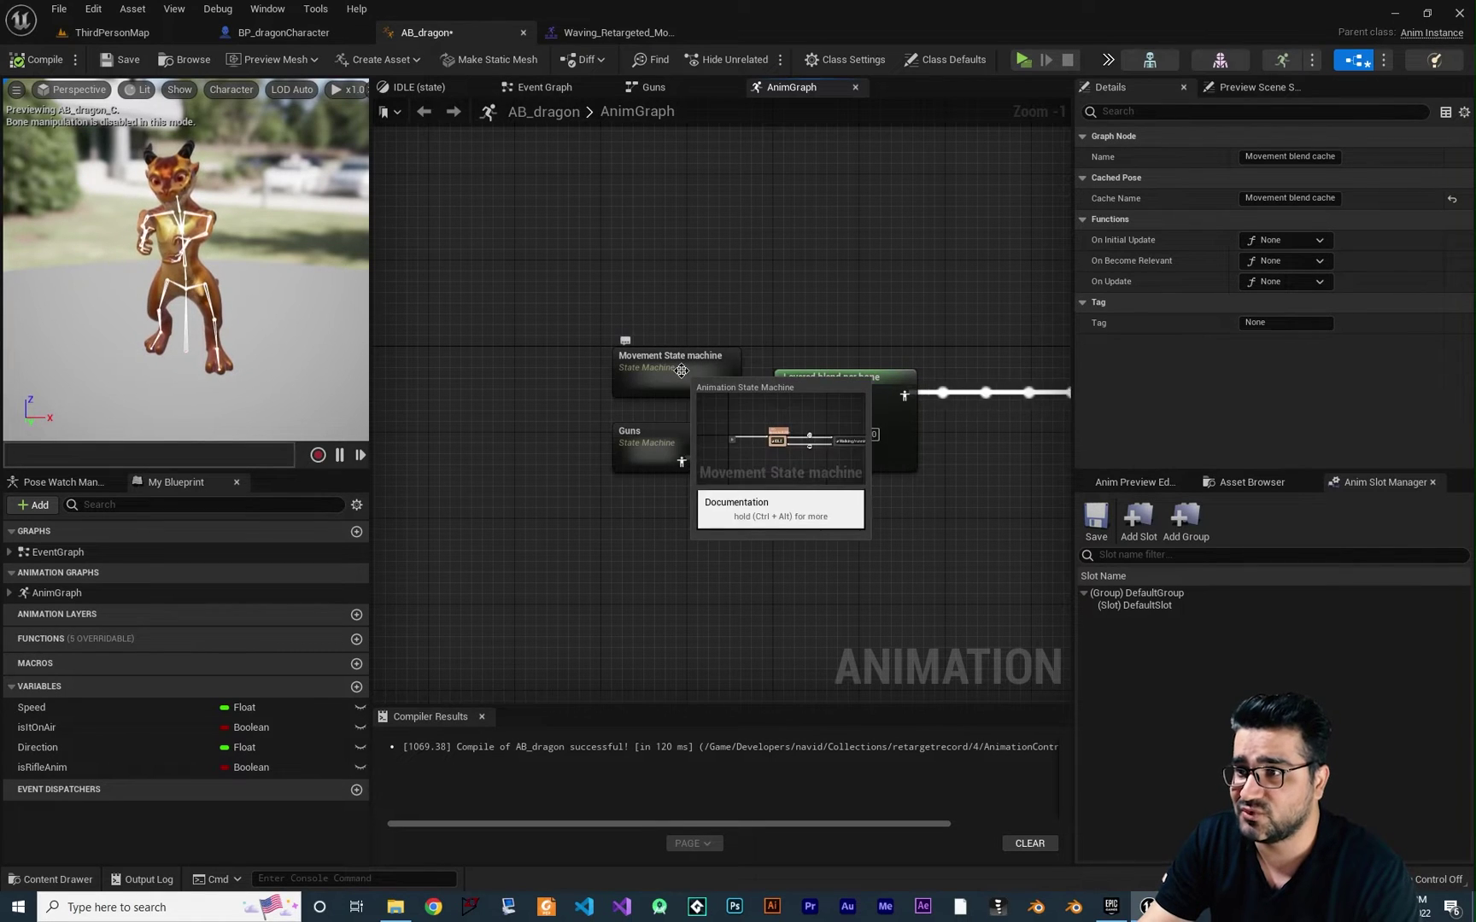
right_click_drag(711, 399, 587, 415)
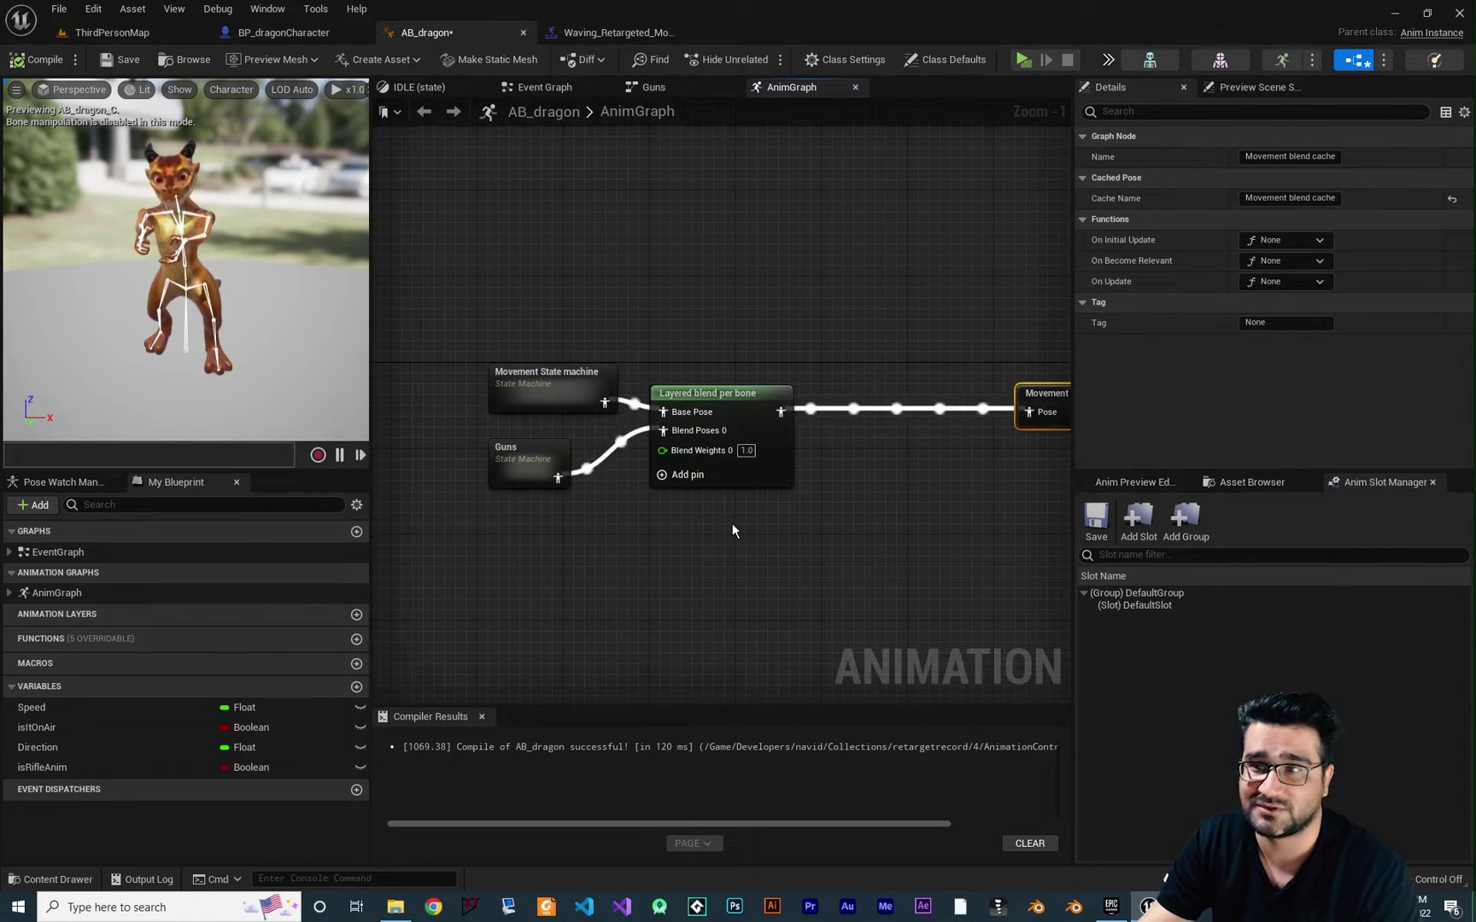
left_click(664, 412, "alt")
left_click_drag(564, 386, 464, 269)
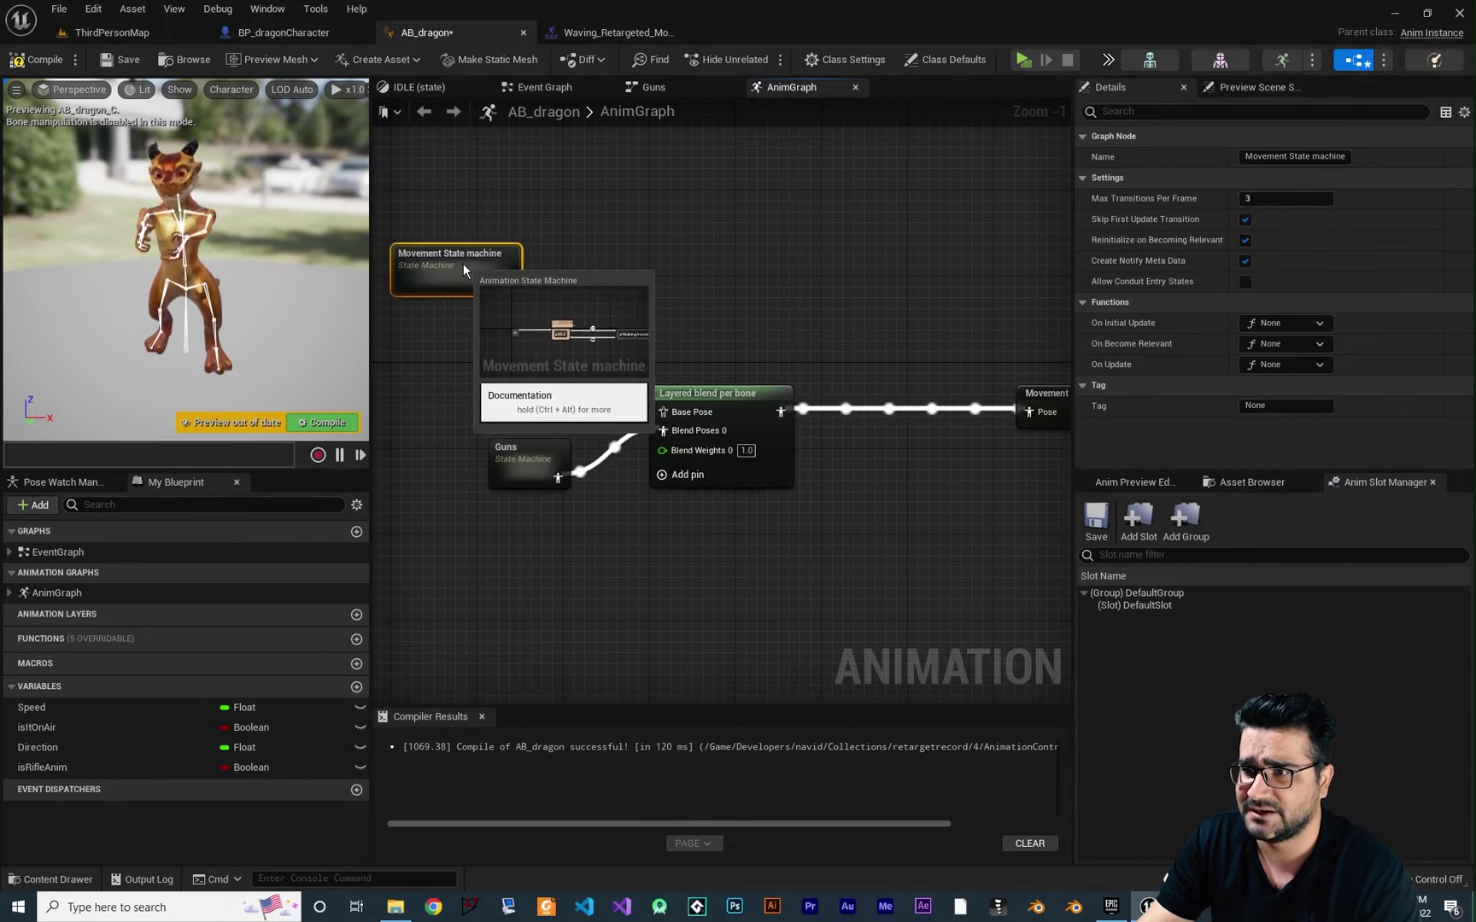
right_click_drag(464, 270, 794, 238)
left_click_drag(794, 239, 441, 396)
scroll(666, 443, "down", 5)
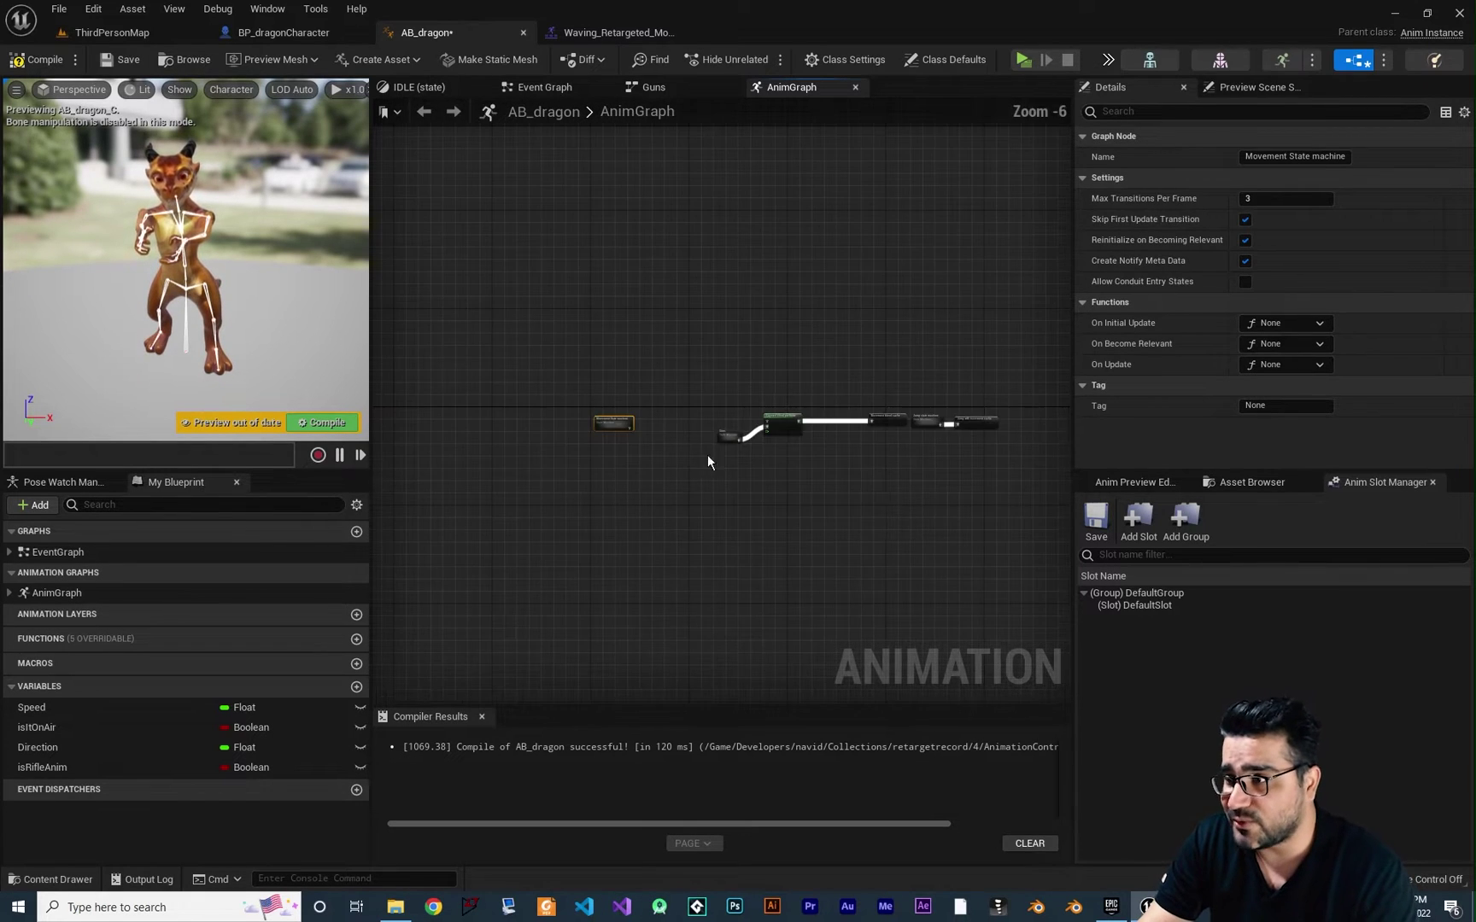
right_click_drag(814, 471, 741, 475)
scroll(692, 461, "up", 4)
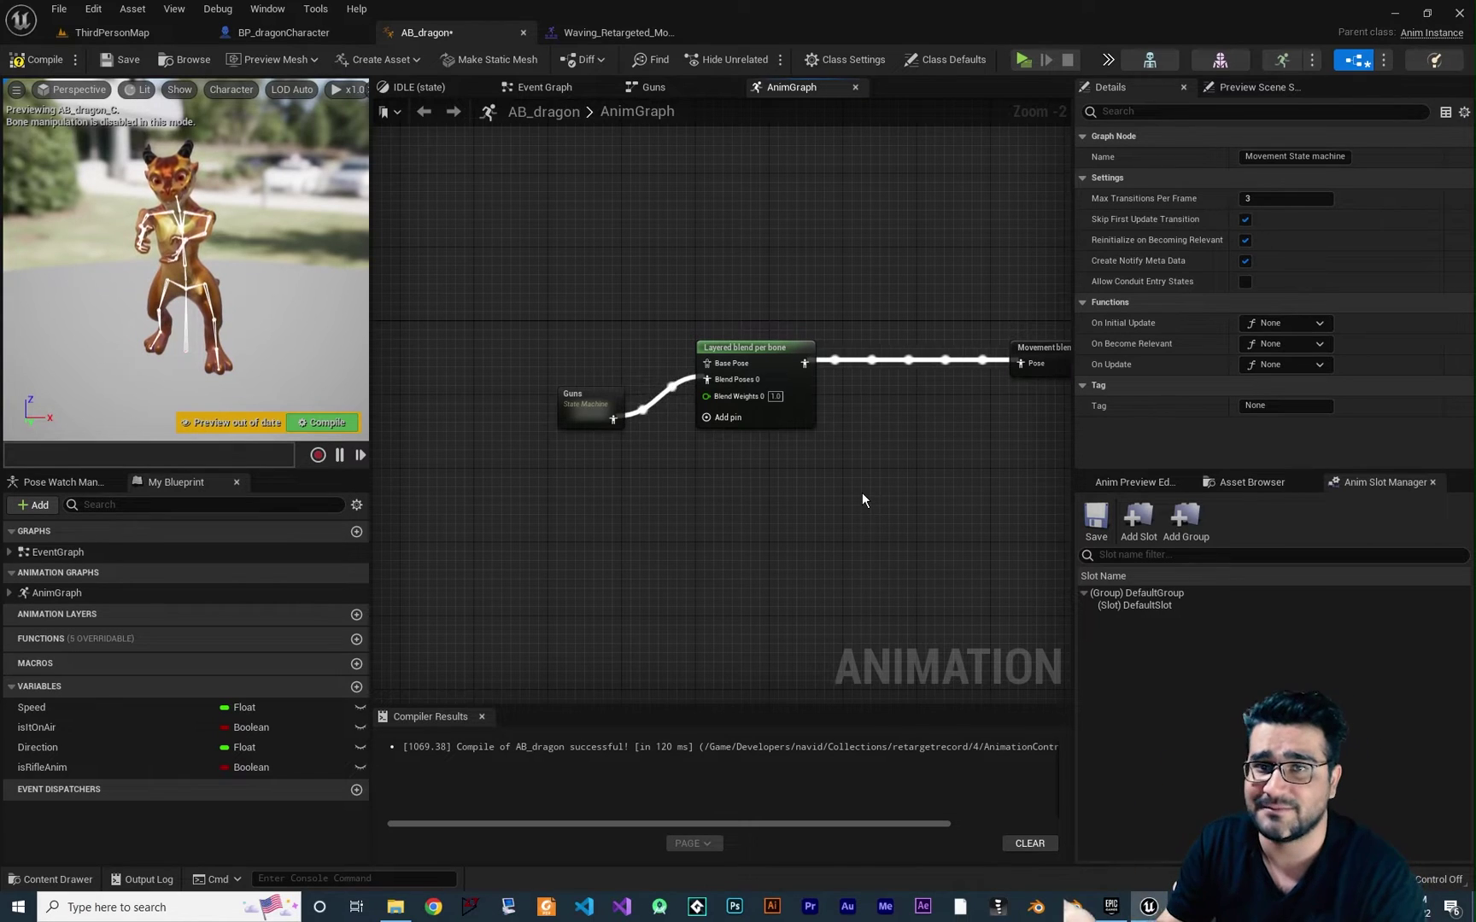
right_click_drag(779, 488, 780, 488)
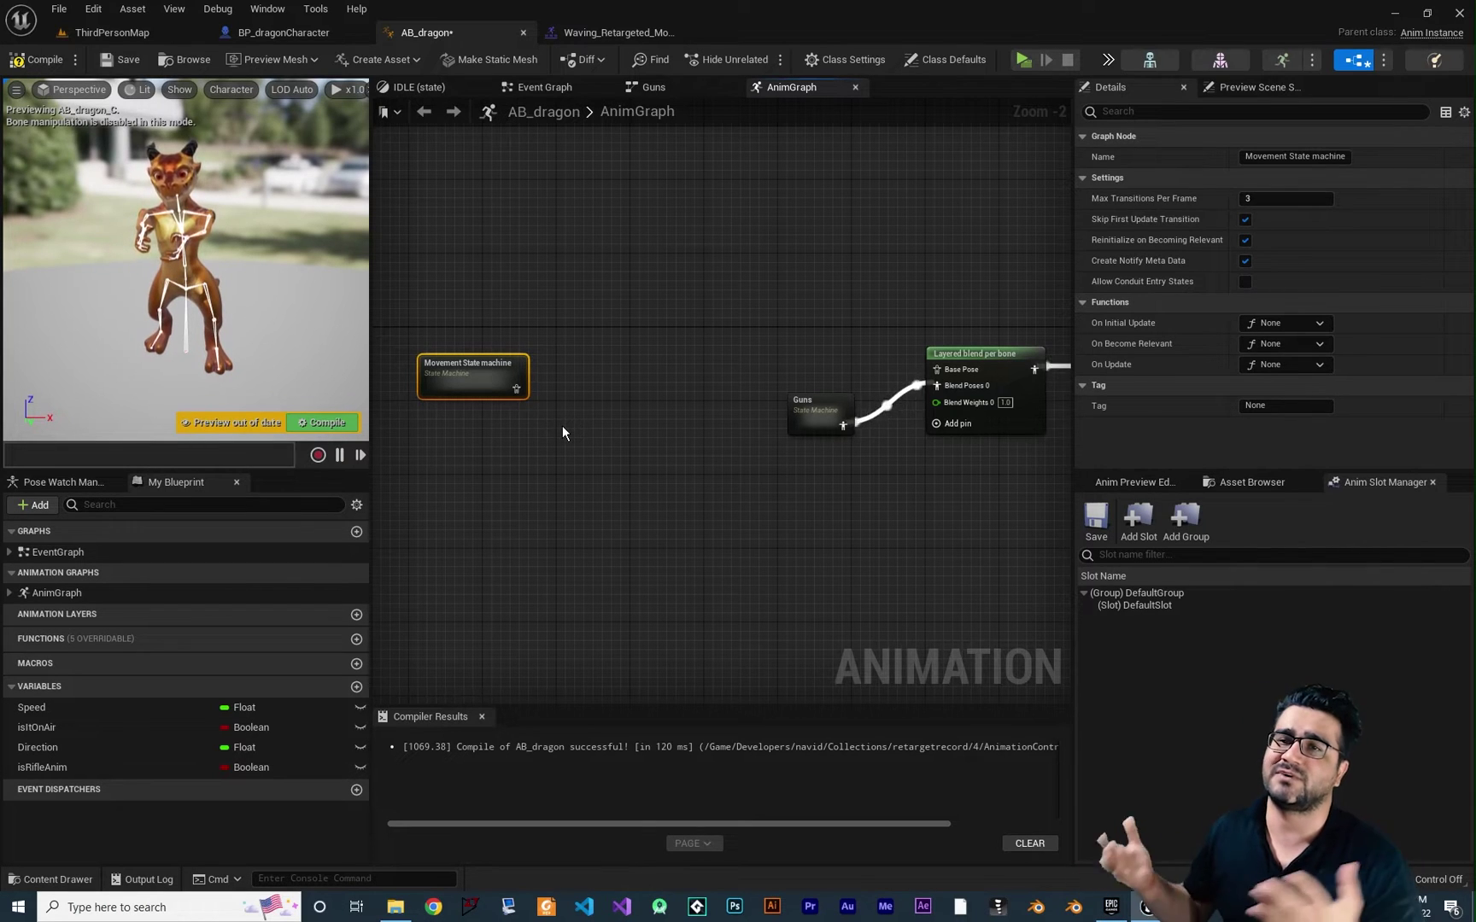
Step: Save the Movement State machine output as a new cached pose named 'movement cache'
left_click_drag(516, 390, 623, 391)
type("cach")
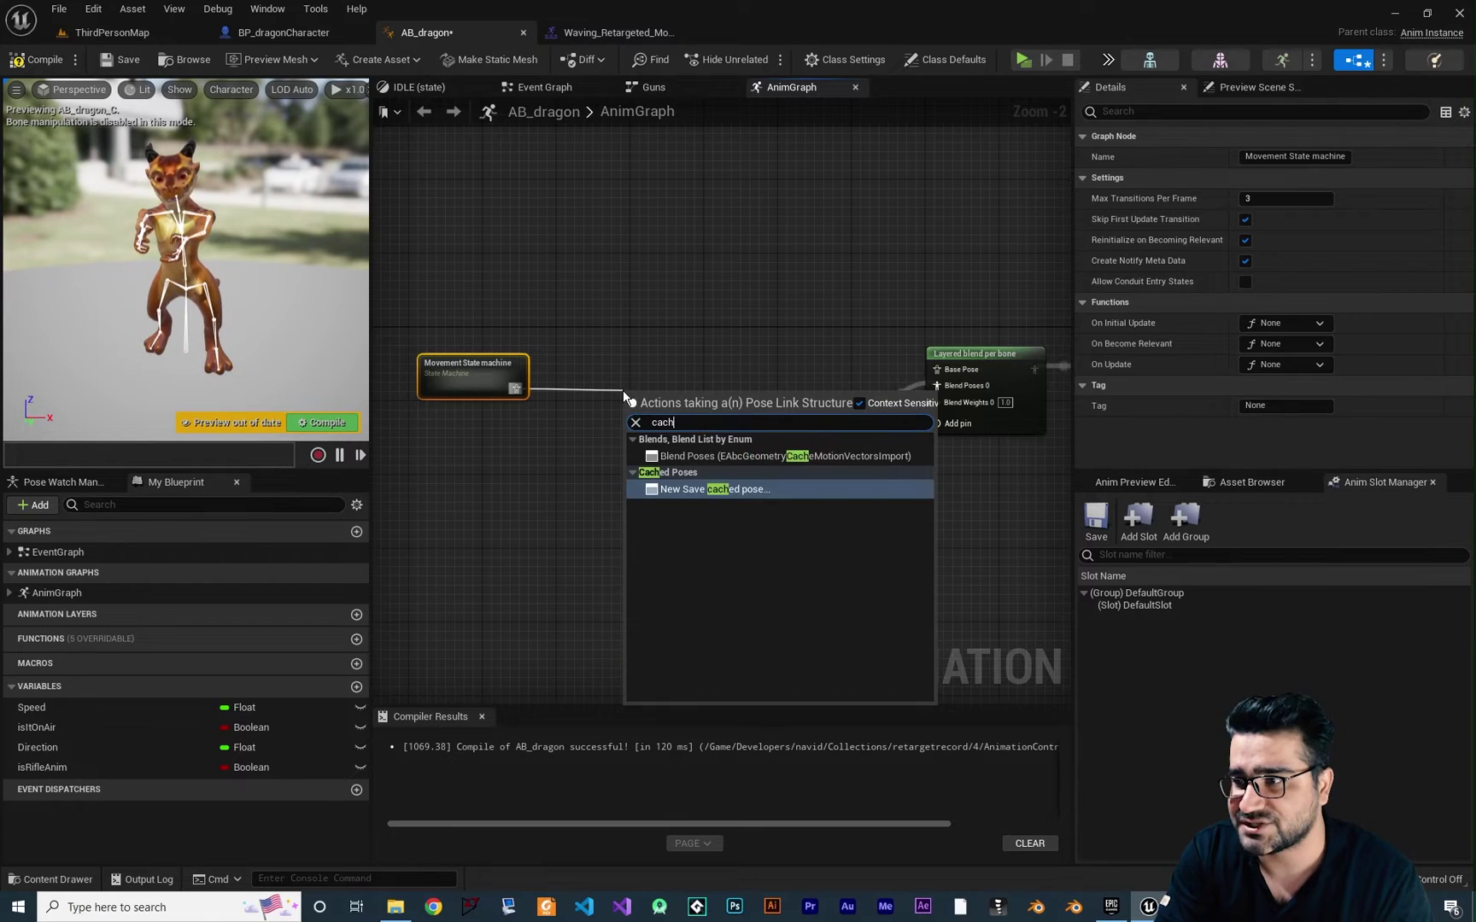
key("Return")
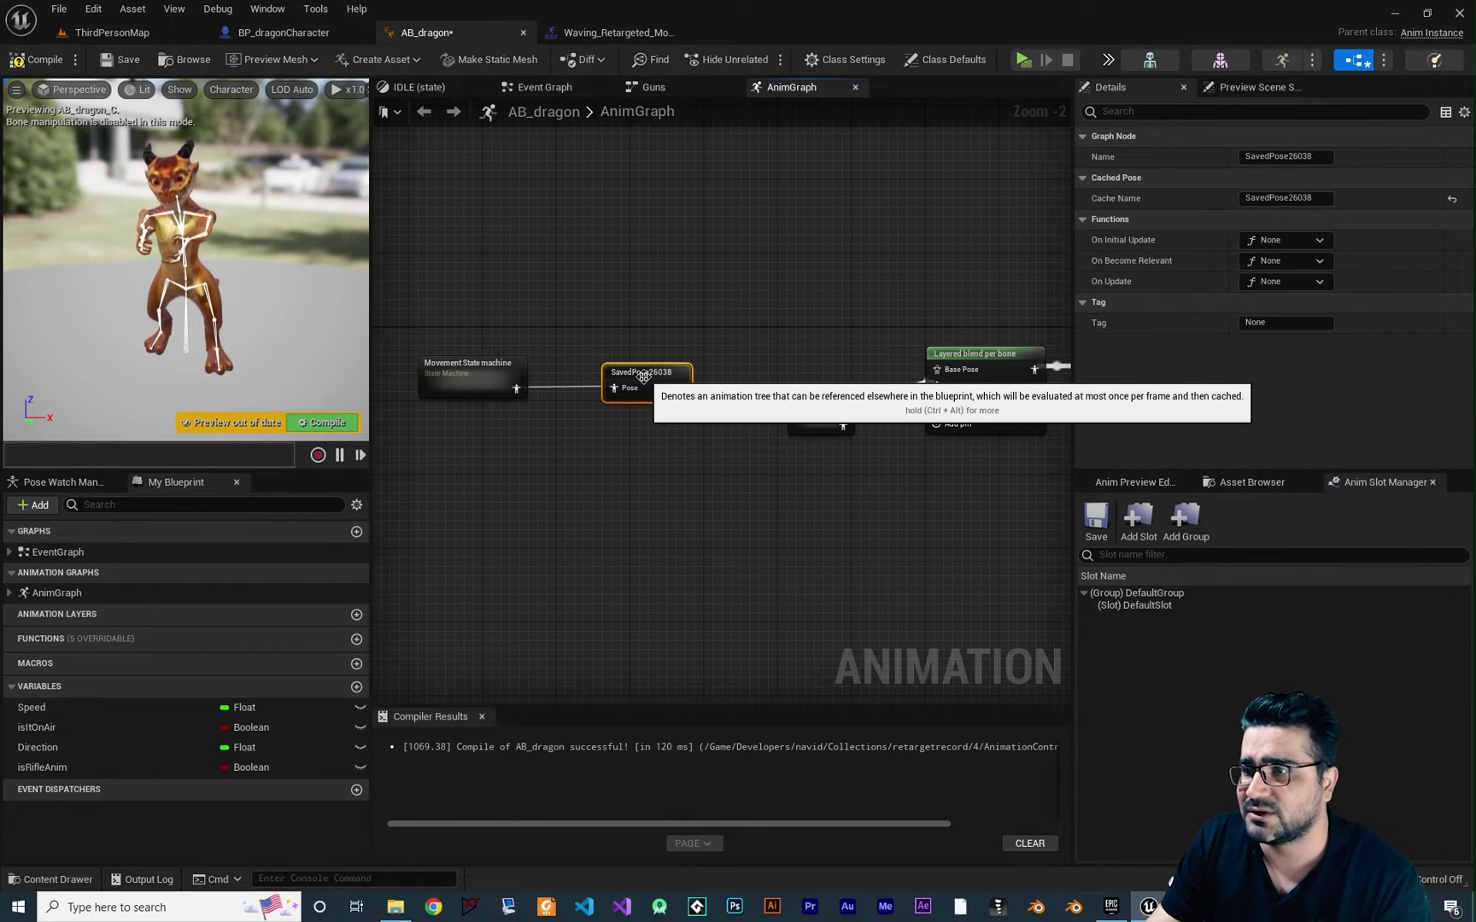
type("movement cach")
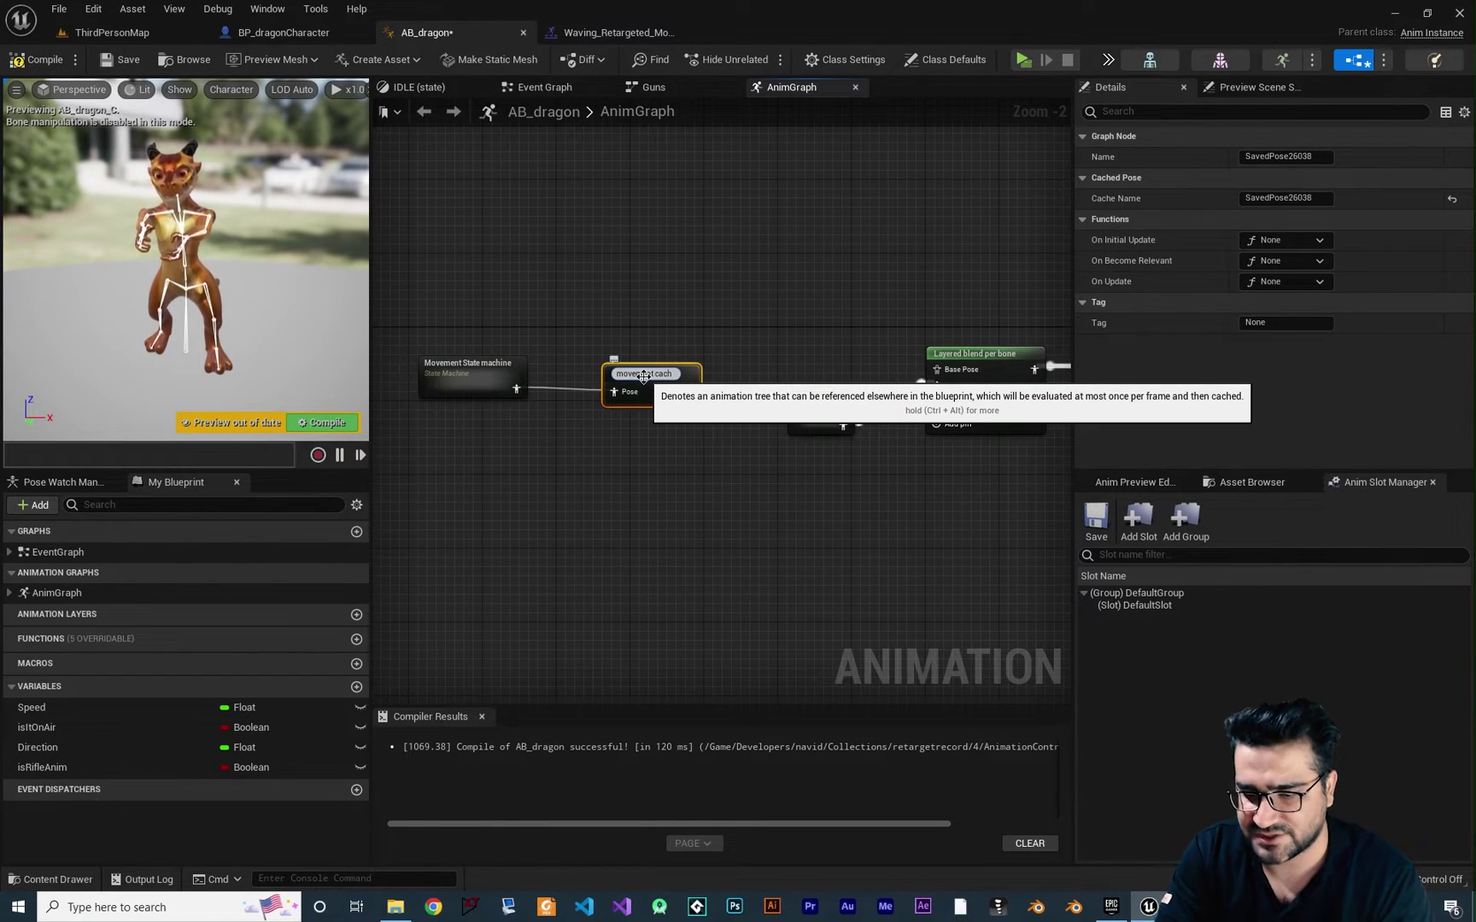
type("e")
key("Return")
Step: Add a Use cached pose 'movement cache' node and wire it into Layered blend per bone's Base Pose
right_click_drag(873, 354, 708, 394)
scroll(856, 384, "up", 2)
right_click_drag(747, 570, 834, 564)
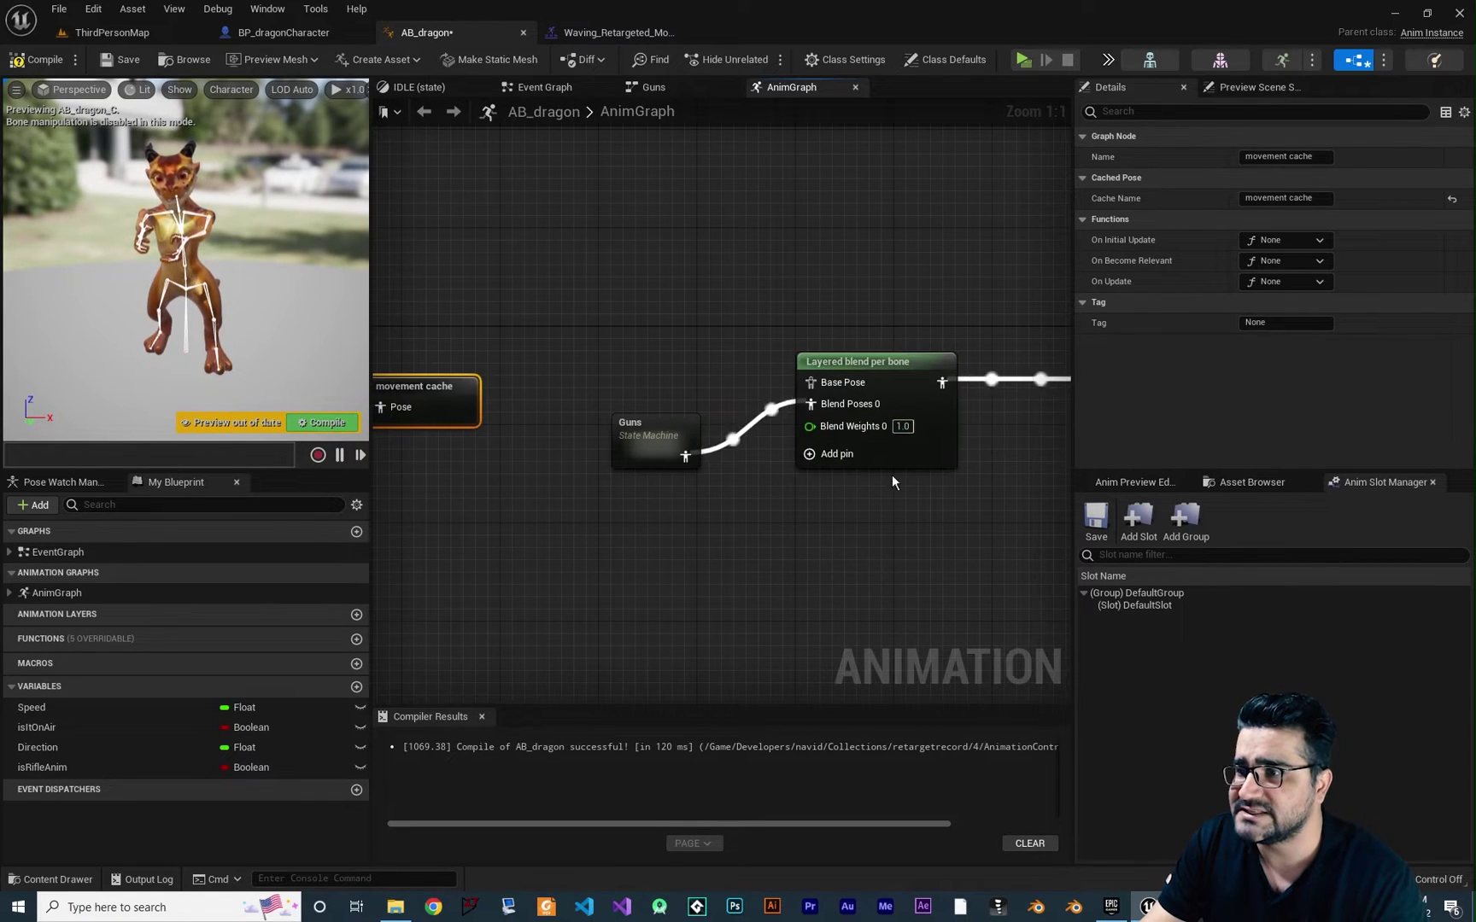
right_click_drag(622, 326, 656, 376)
right_click(656, 377)
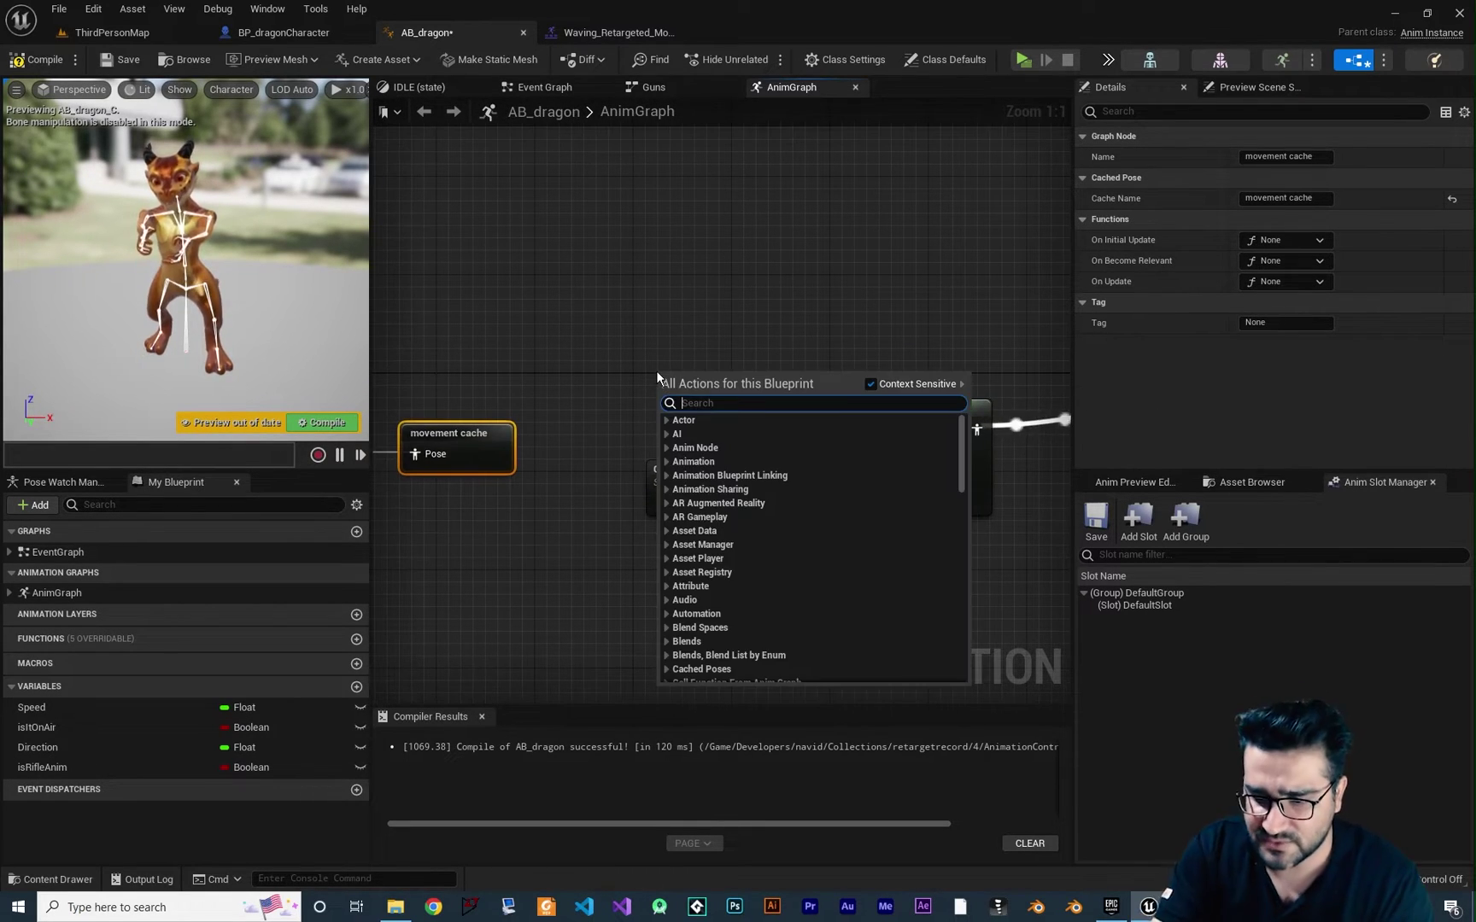
type("cache")
key("Return")
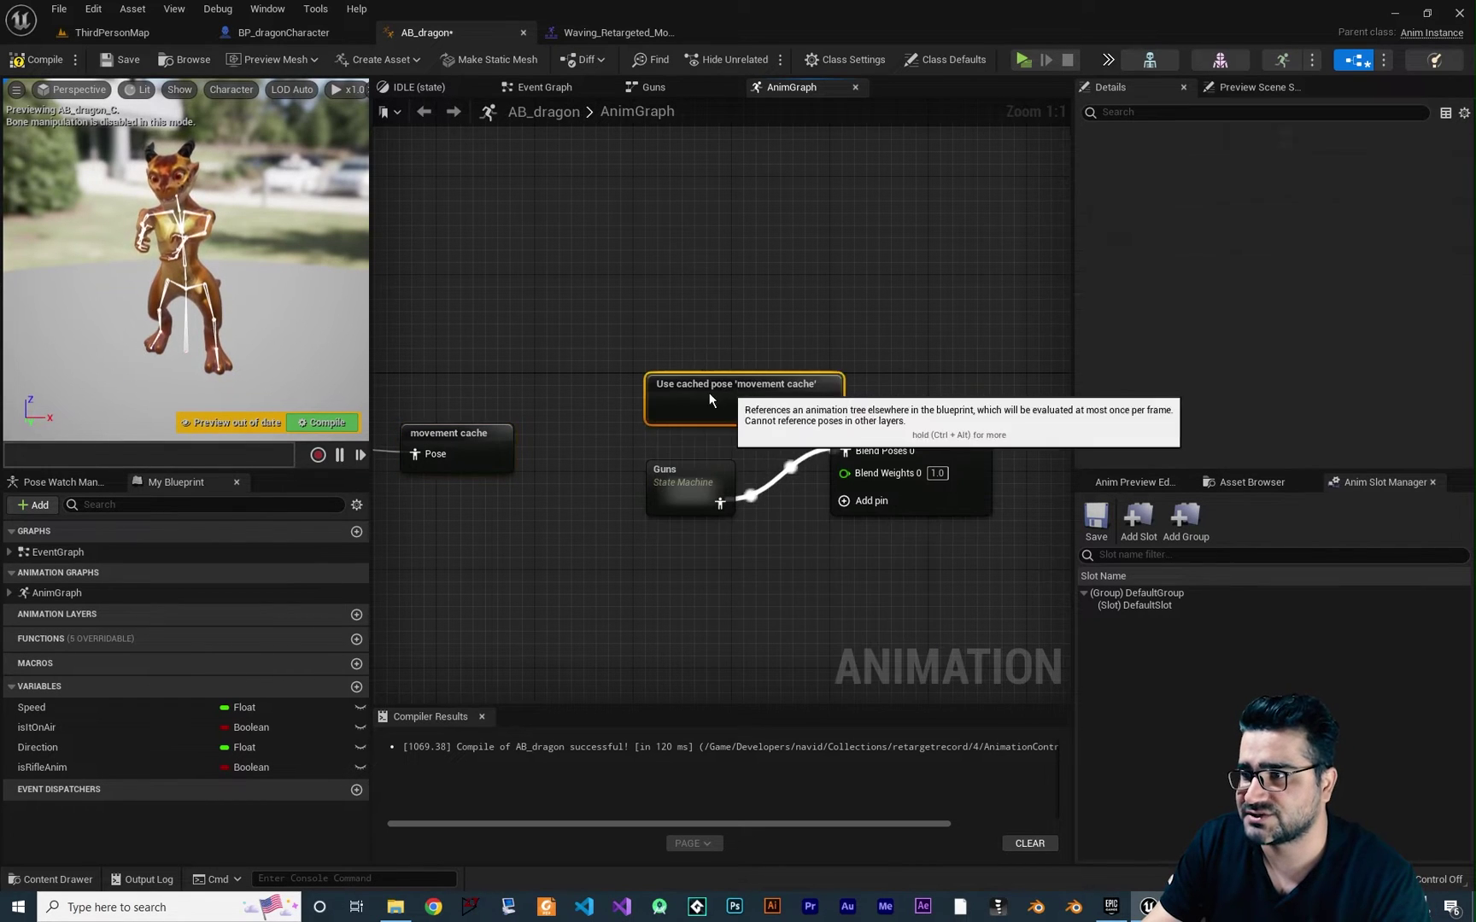
left_click_drag(709, 393, 845, 429)
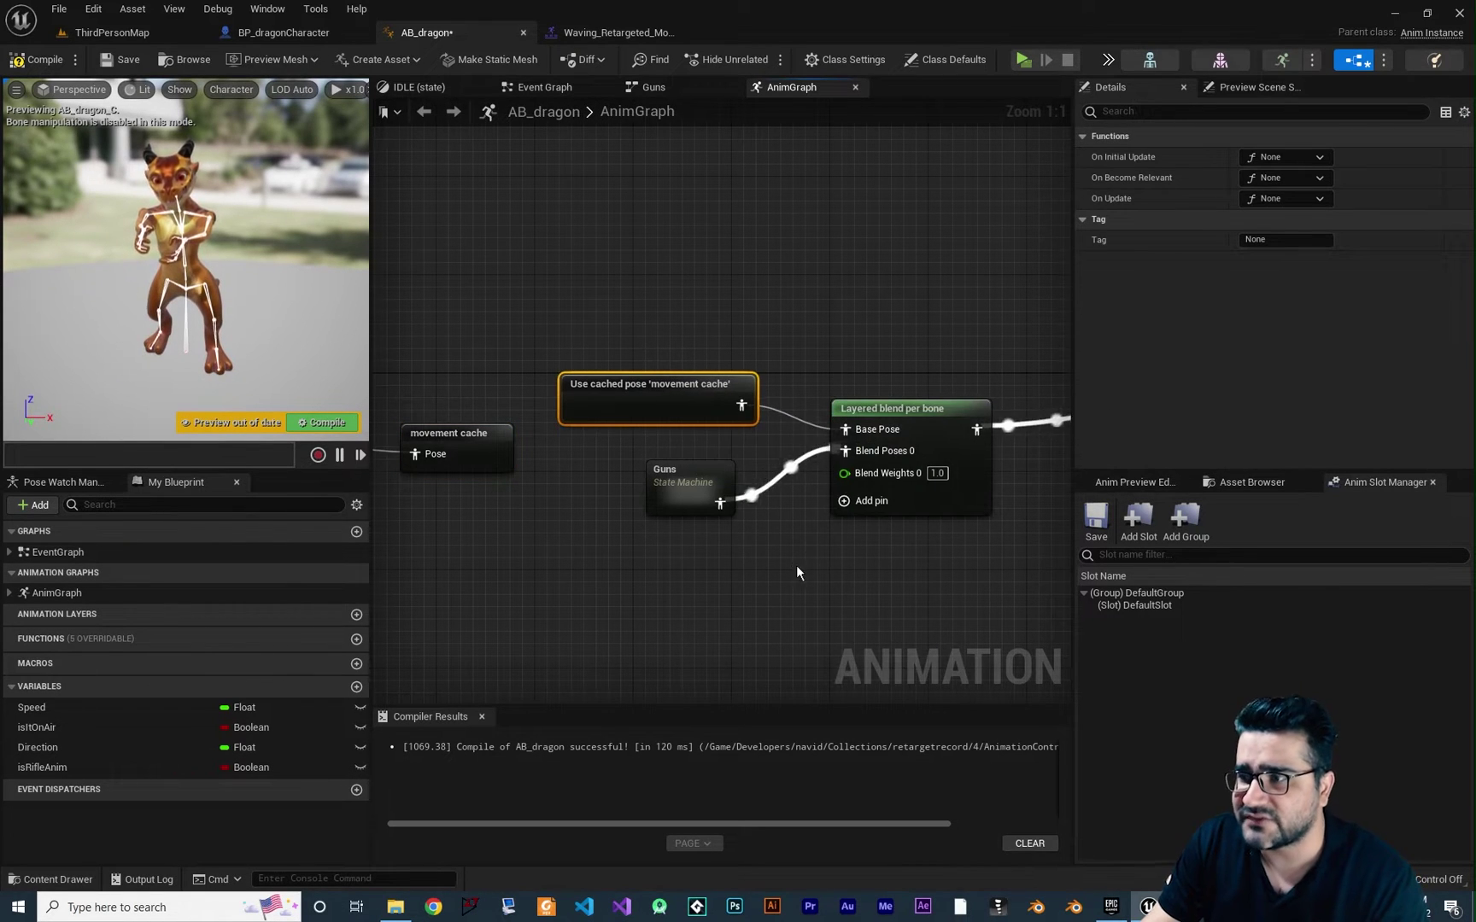
scroll(762, 519, "down", 2)
right_click_drag(796, 566, 687, 542)
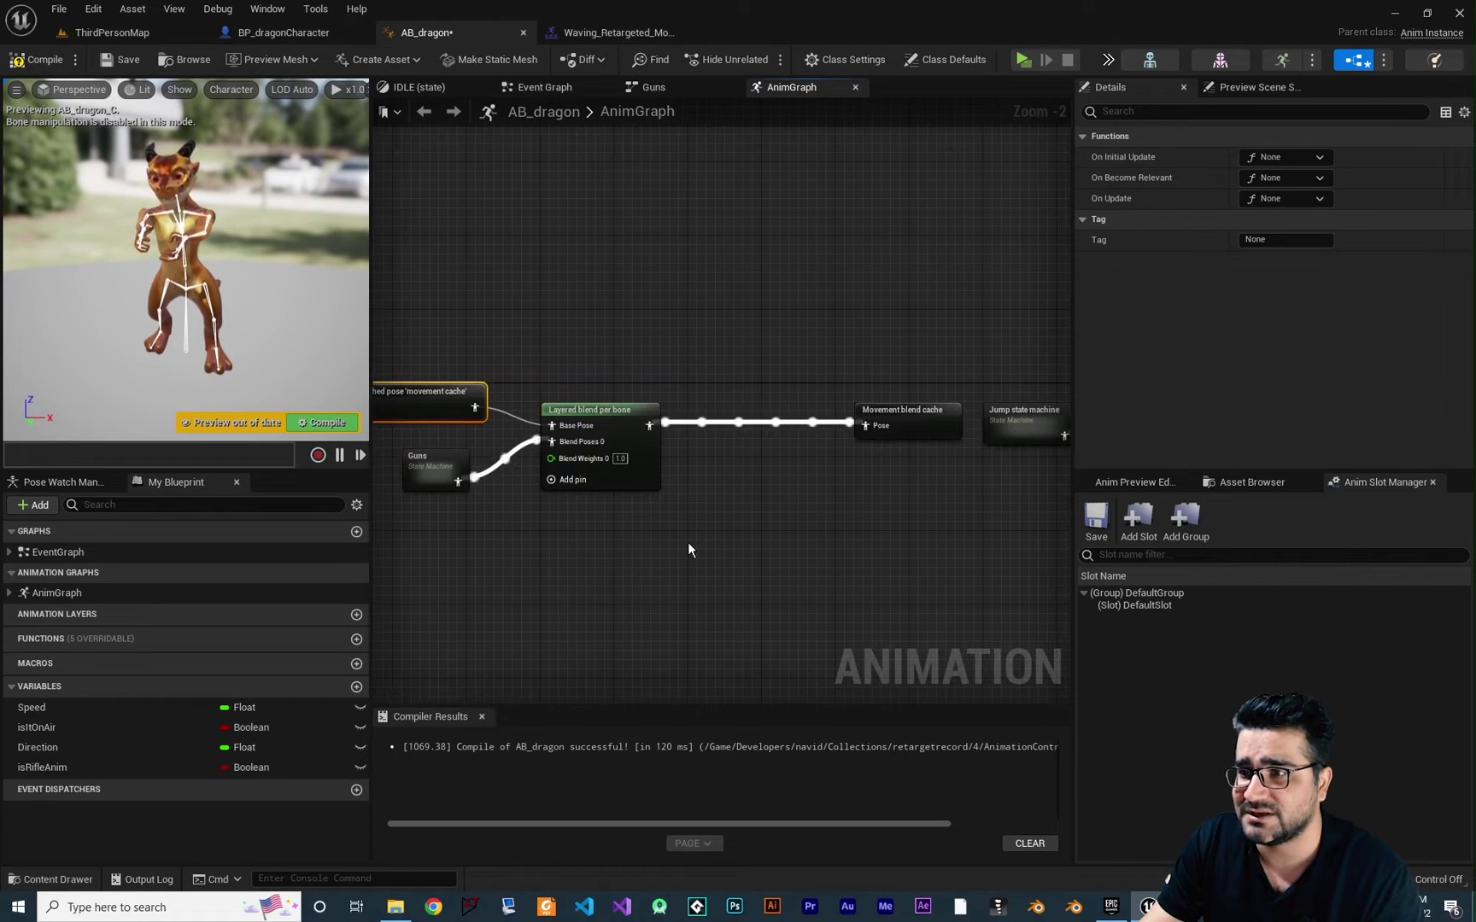
Step: Compile AB_dragon and review the five connected nodes around Movement blend cache
left_click(342, 427)
right_click_drag(577, 567, 760, 557)
right_click_drag(992, 483, 1036, 482)
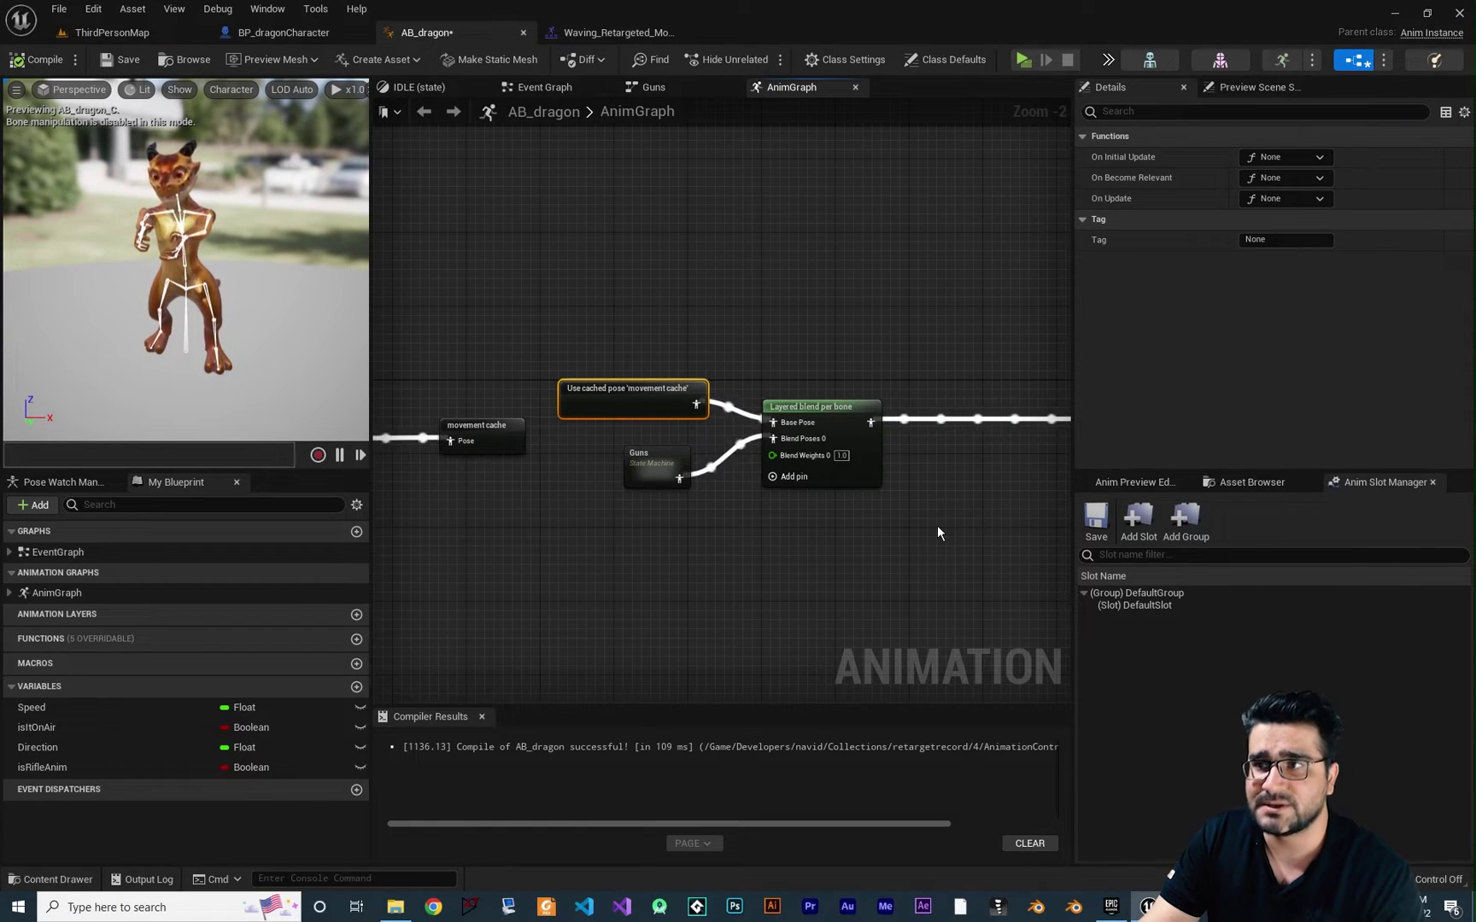
right_click_drag(938, 526, 850, 507)
left_click_drag(806, 303, 416, 504)
right_click_drag(853, 547, 669, 531)
left_click(842, 530)
right_click_drag(931, 477, 735, 477)
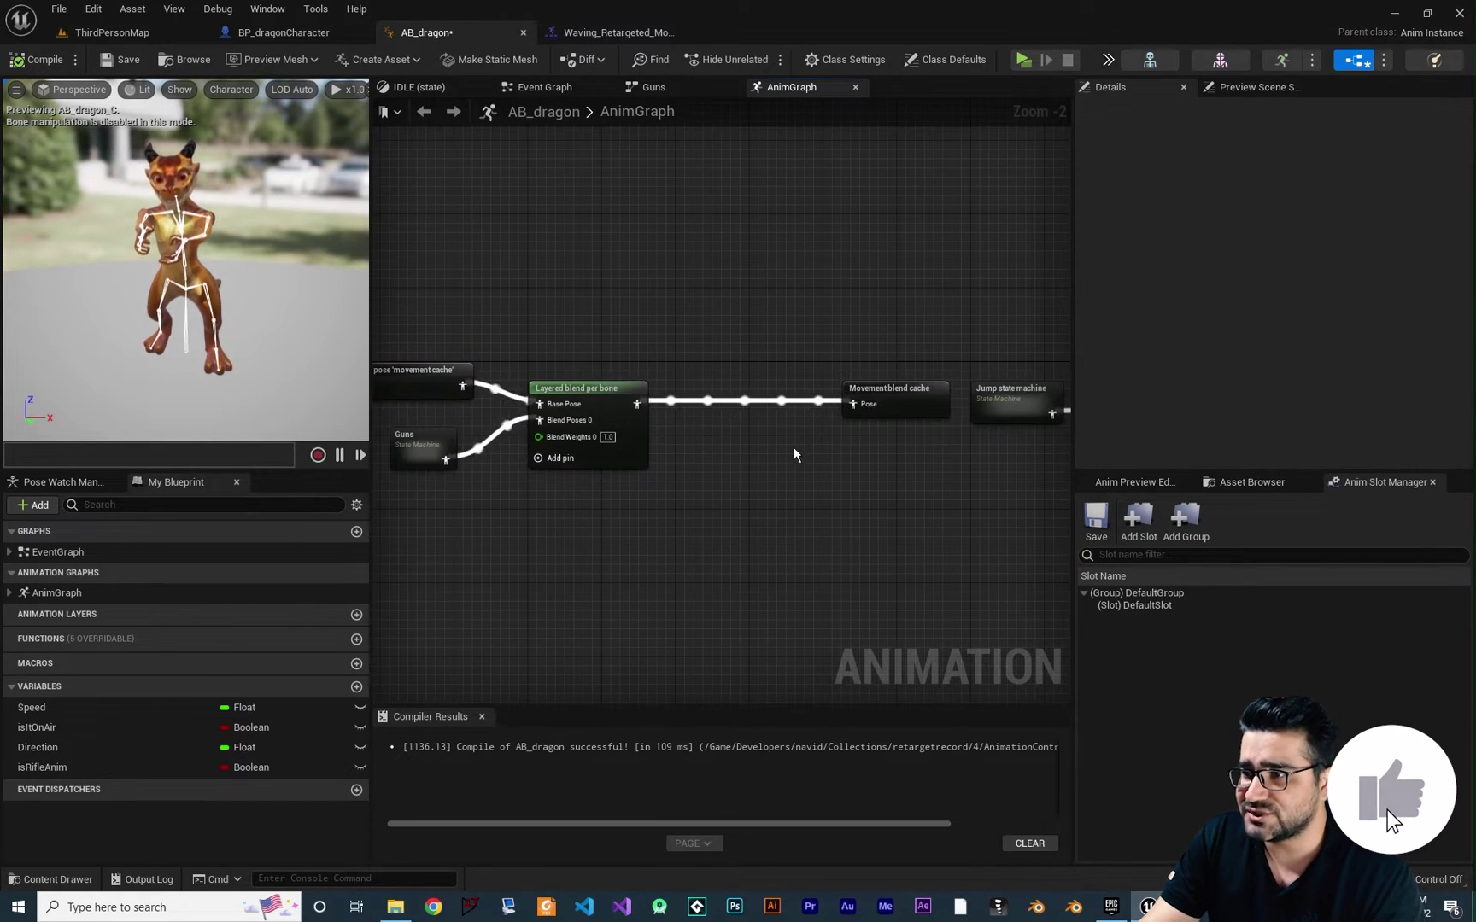
Step: Add a Slot 'DefaultSlot' node from a 'montage' search, then switch to Waving_Retargeted_Montage
scroll(757, 384, "up", 2)
right_click(786, 369)
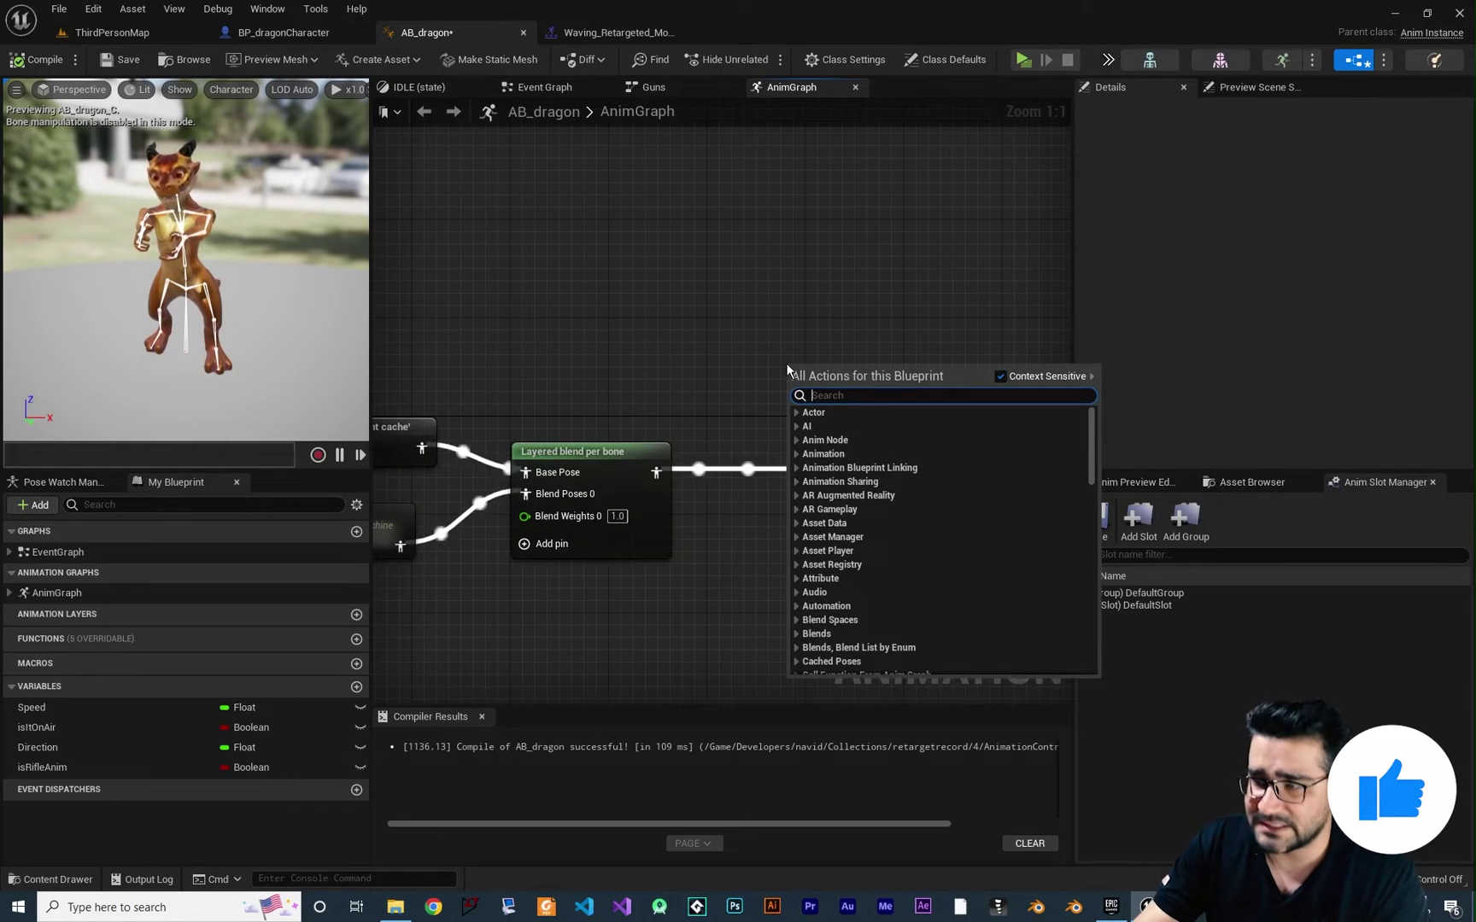
type("montagwe")
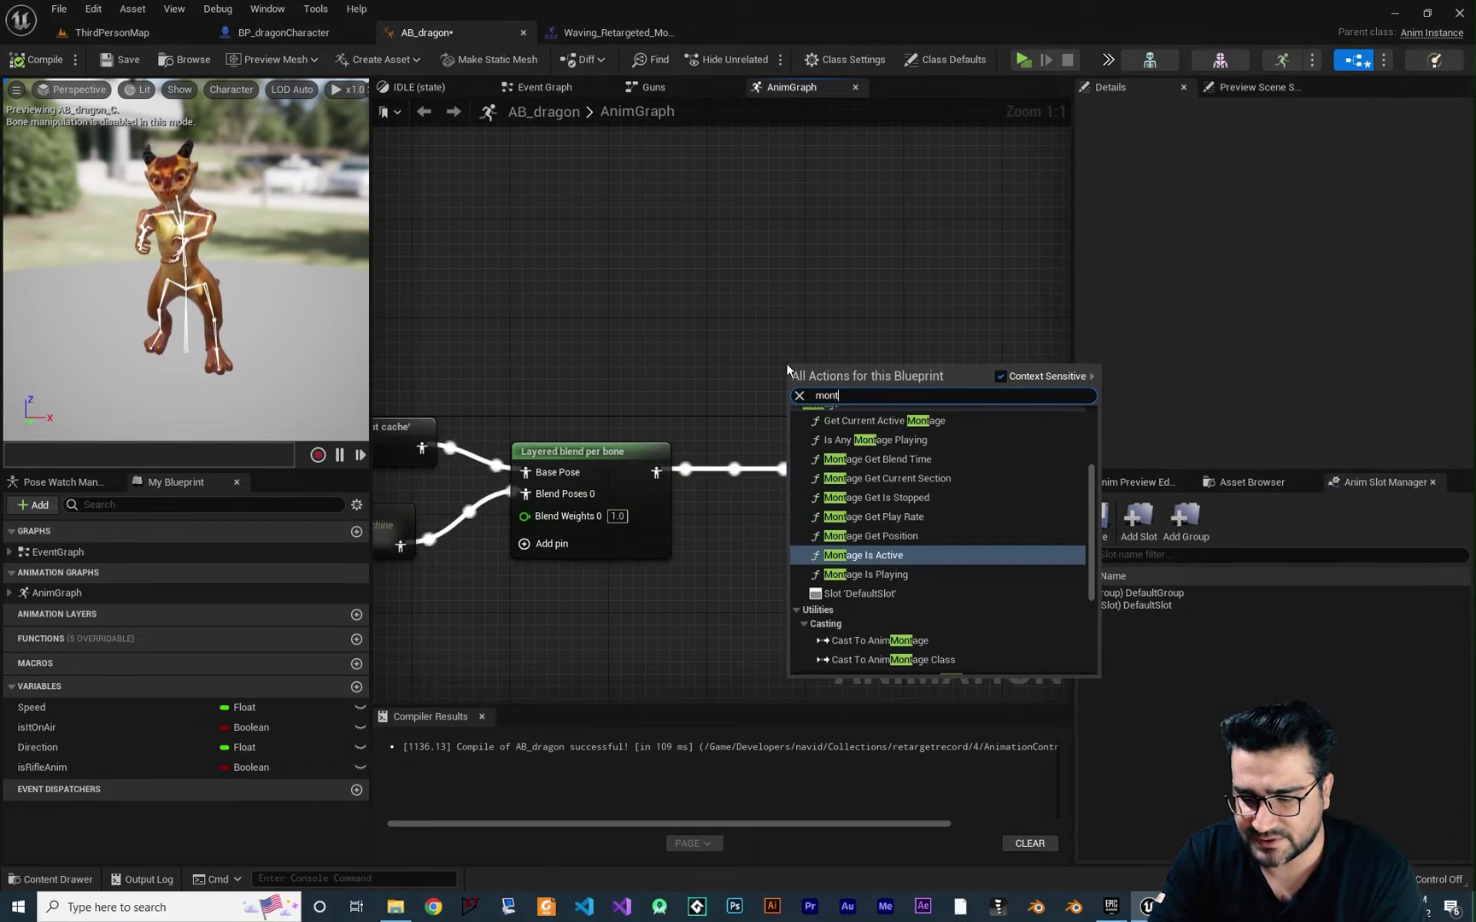
key("BackSpace")
key("BackSpace")
scroll(888, 512, "down", 2)
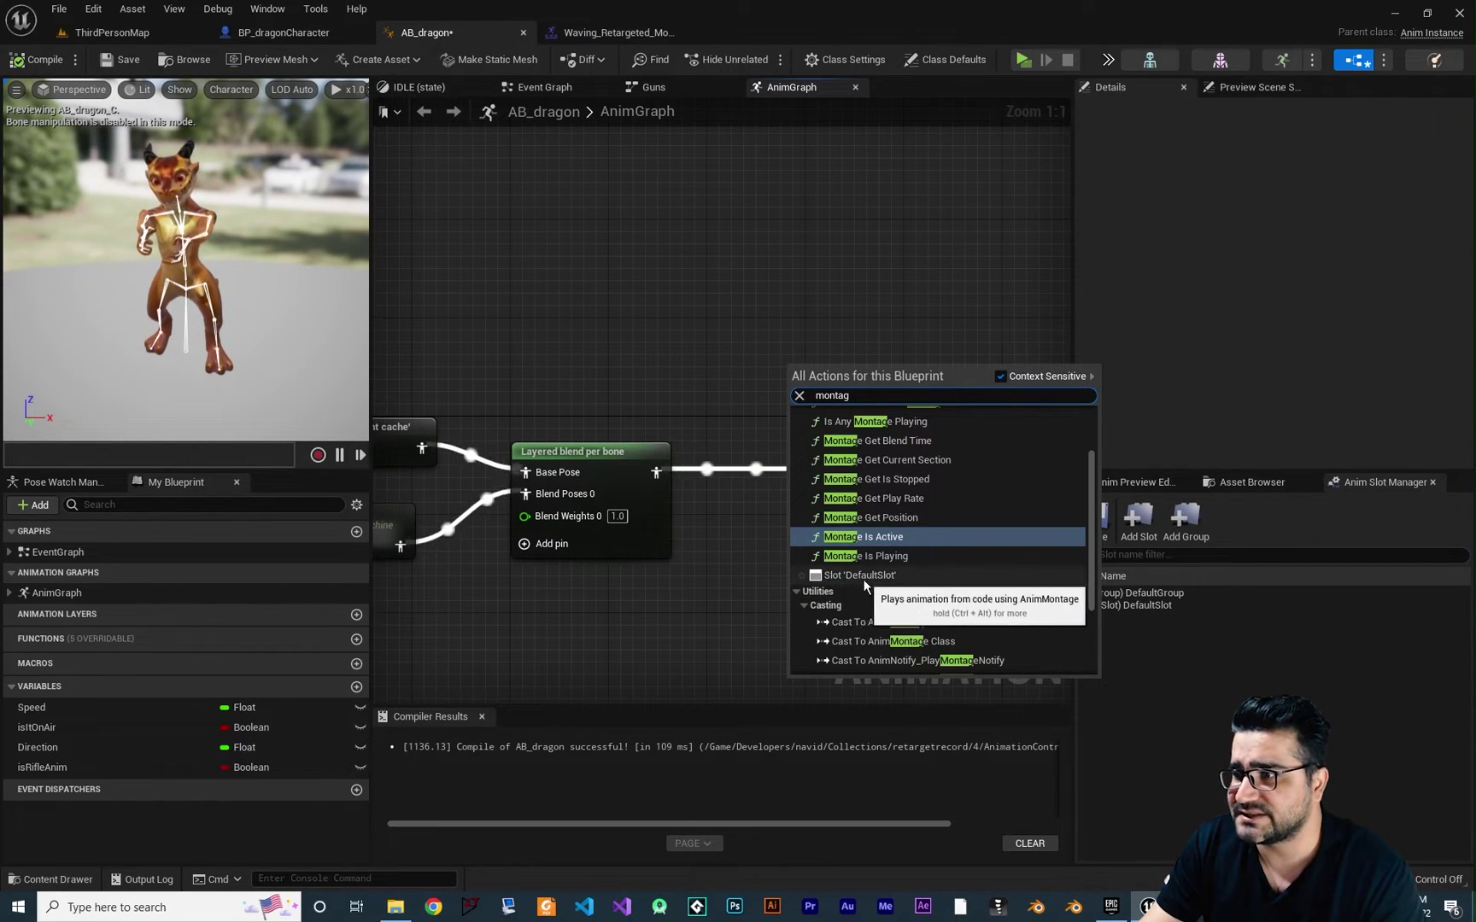
left_click(861, 576)
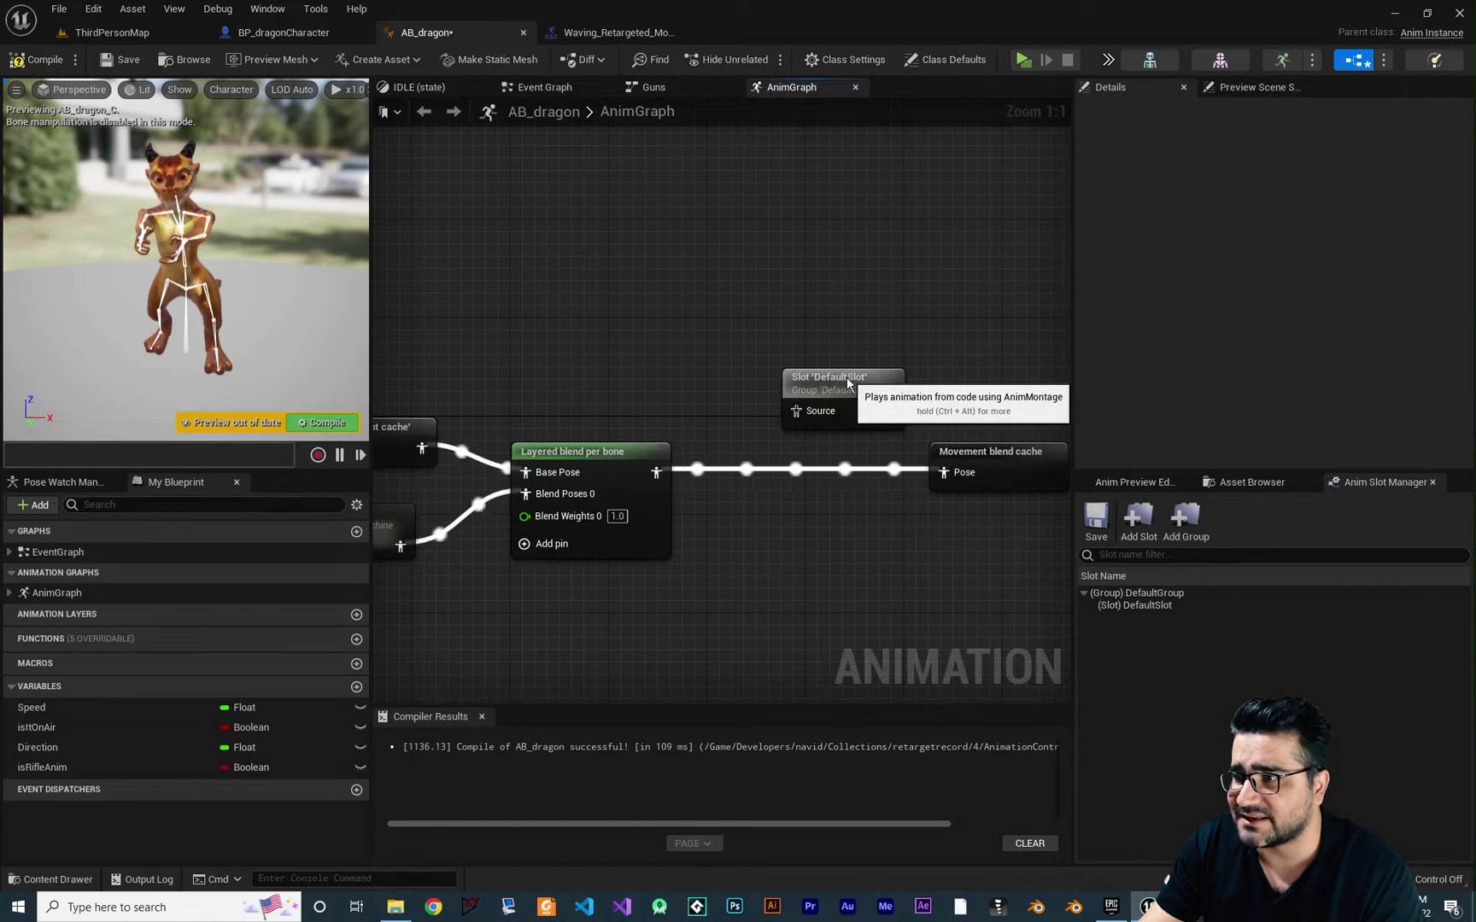
left_click(585, 34)
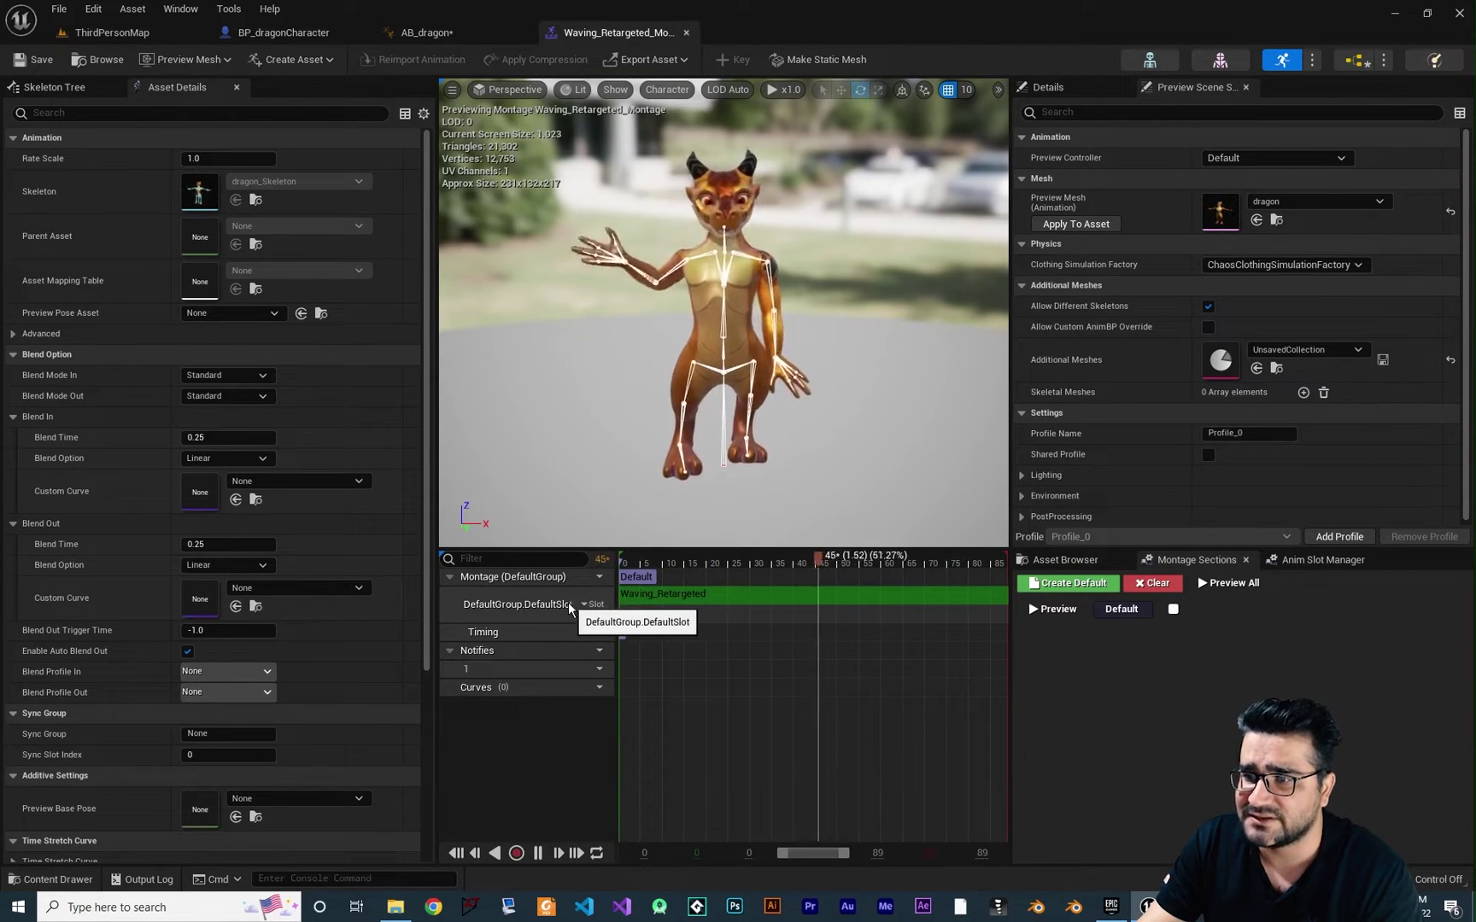
Step: Check the montage track's DefaultGroup.DefaultSlot slot and the Anim Slot Manager, then return to AB_dragon
left_click_drag(616, 600, 682, 602)
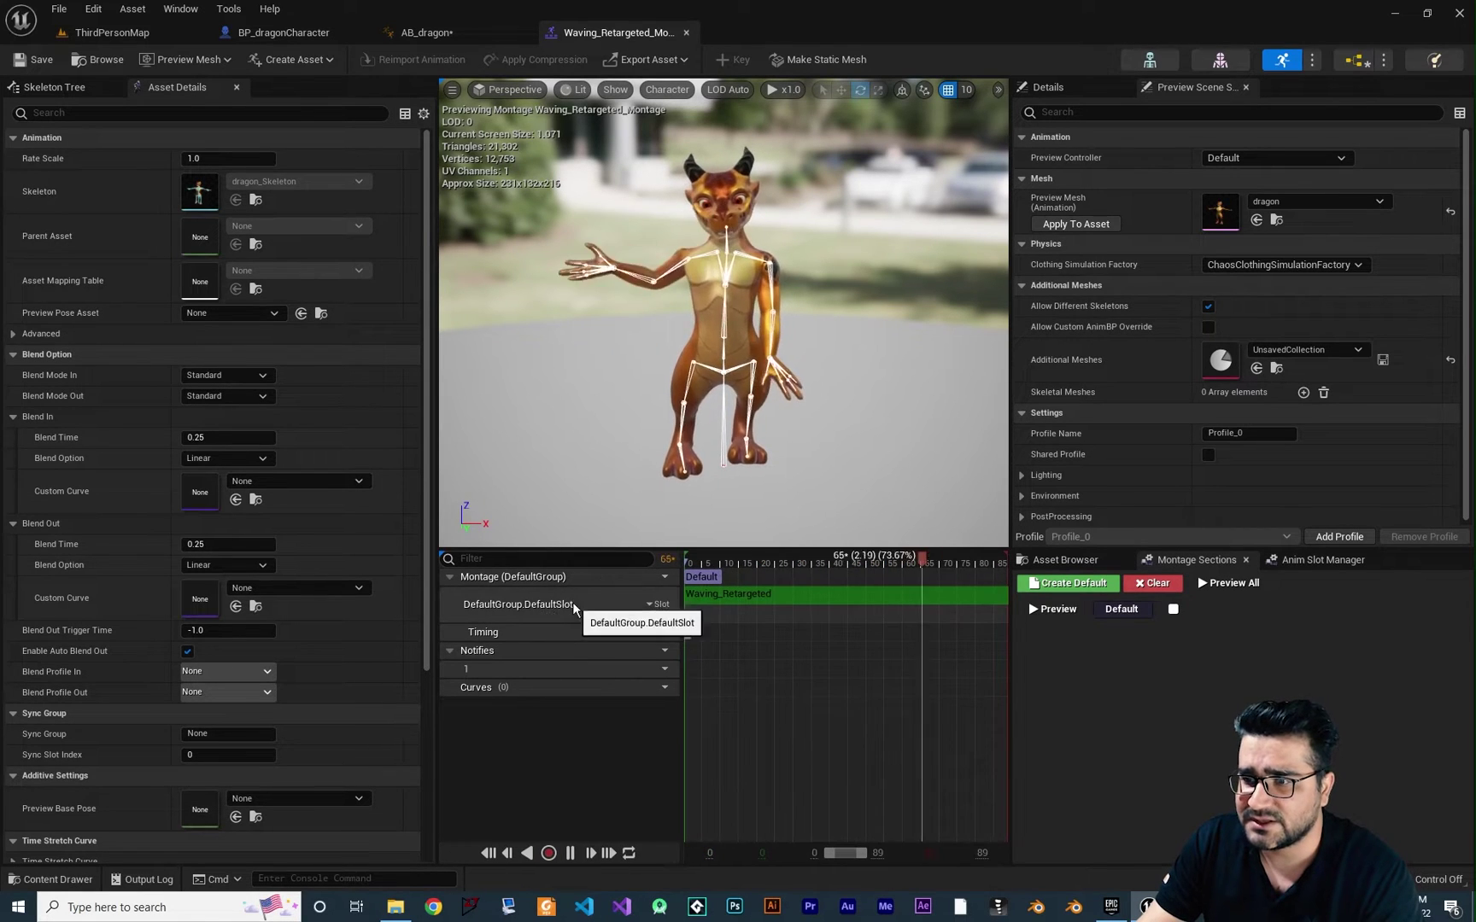
left_click(654, 604)
mouse_move(711, 666)
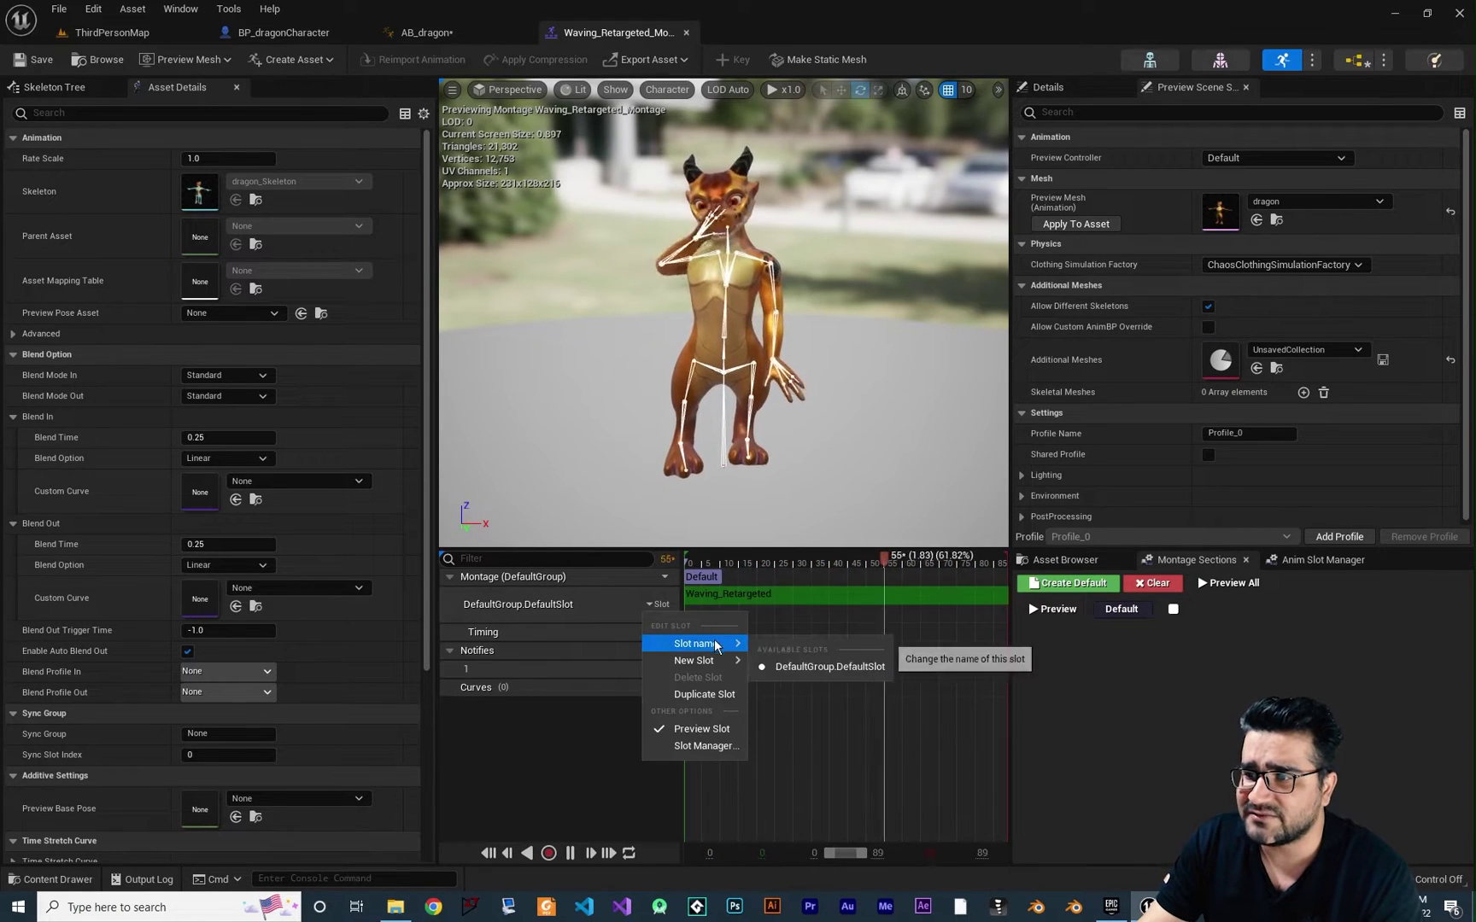
left_click(1209, 726)
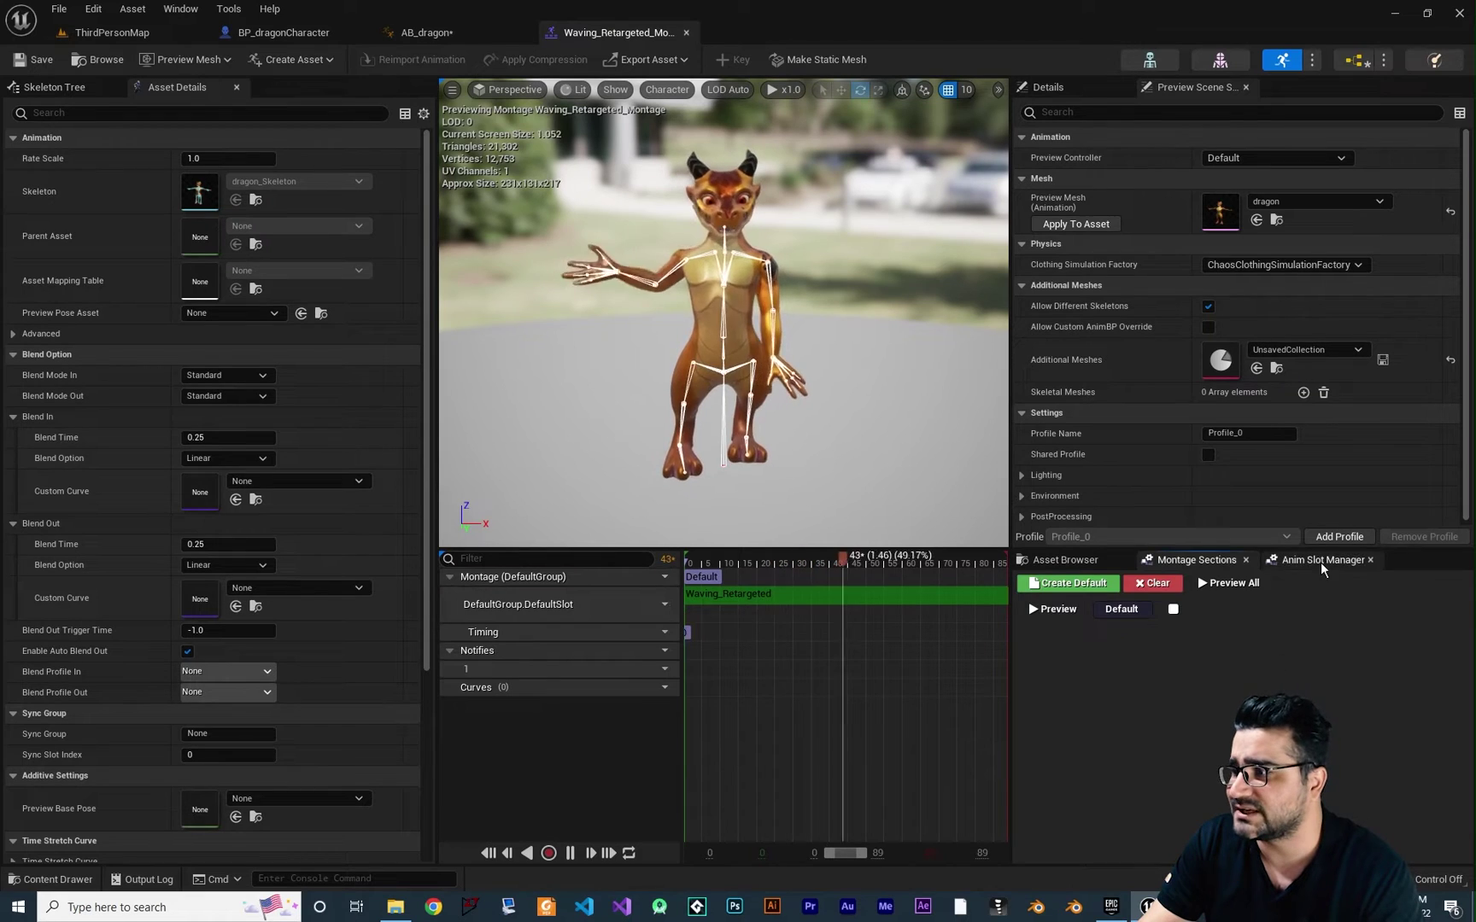
left_click(1320, 561)
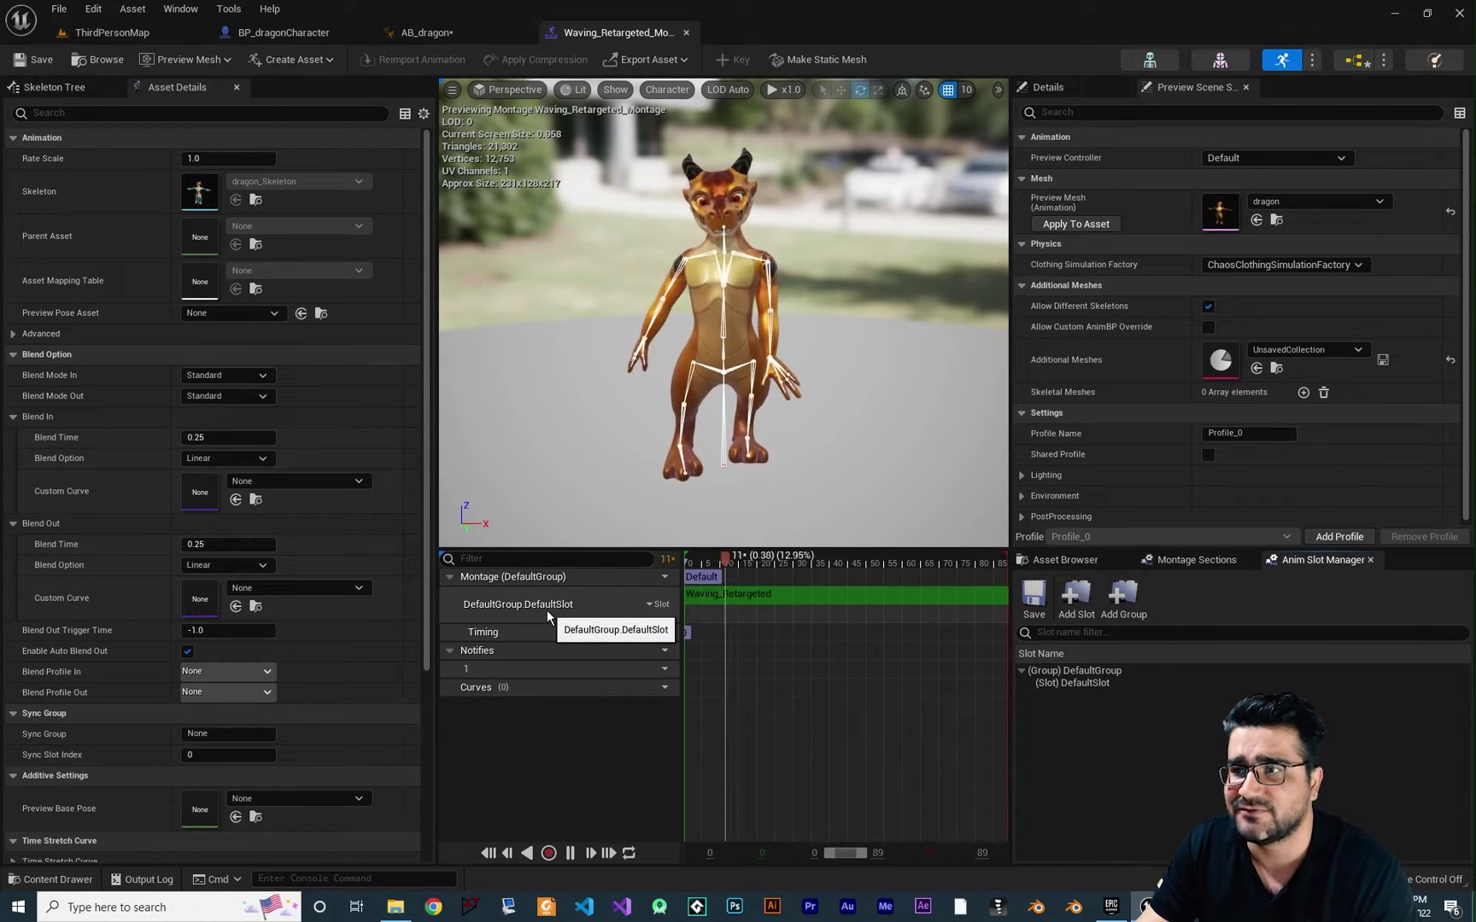
left_click(443, 37)
Step: Insert the DefaultSlot node on the wire between Layered blend per bone and Movement blend cache
left_click_drag(782, 369, 750, 369)
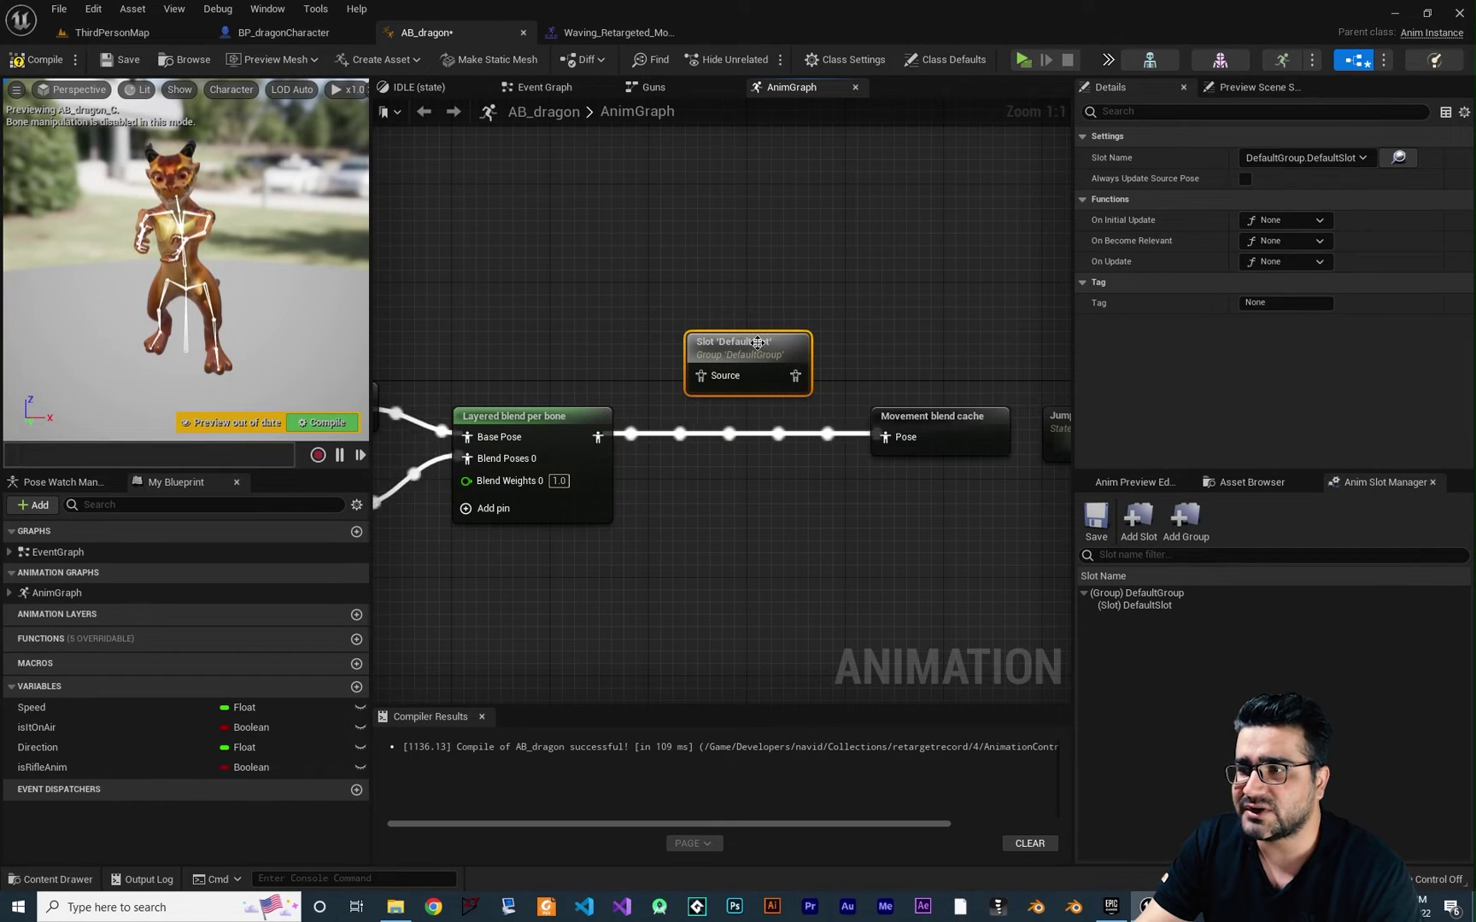
right_click_drag(754, 500, 915, 496)
right_click_drag(782, 555, 844, 556)
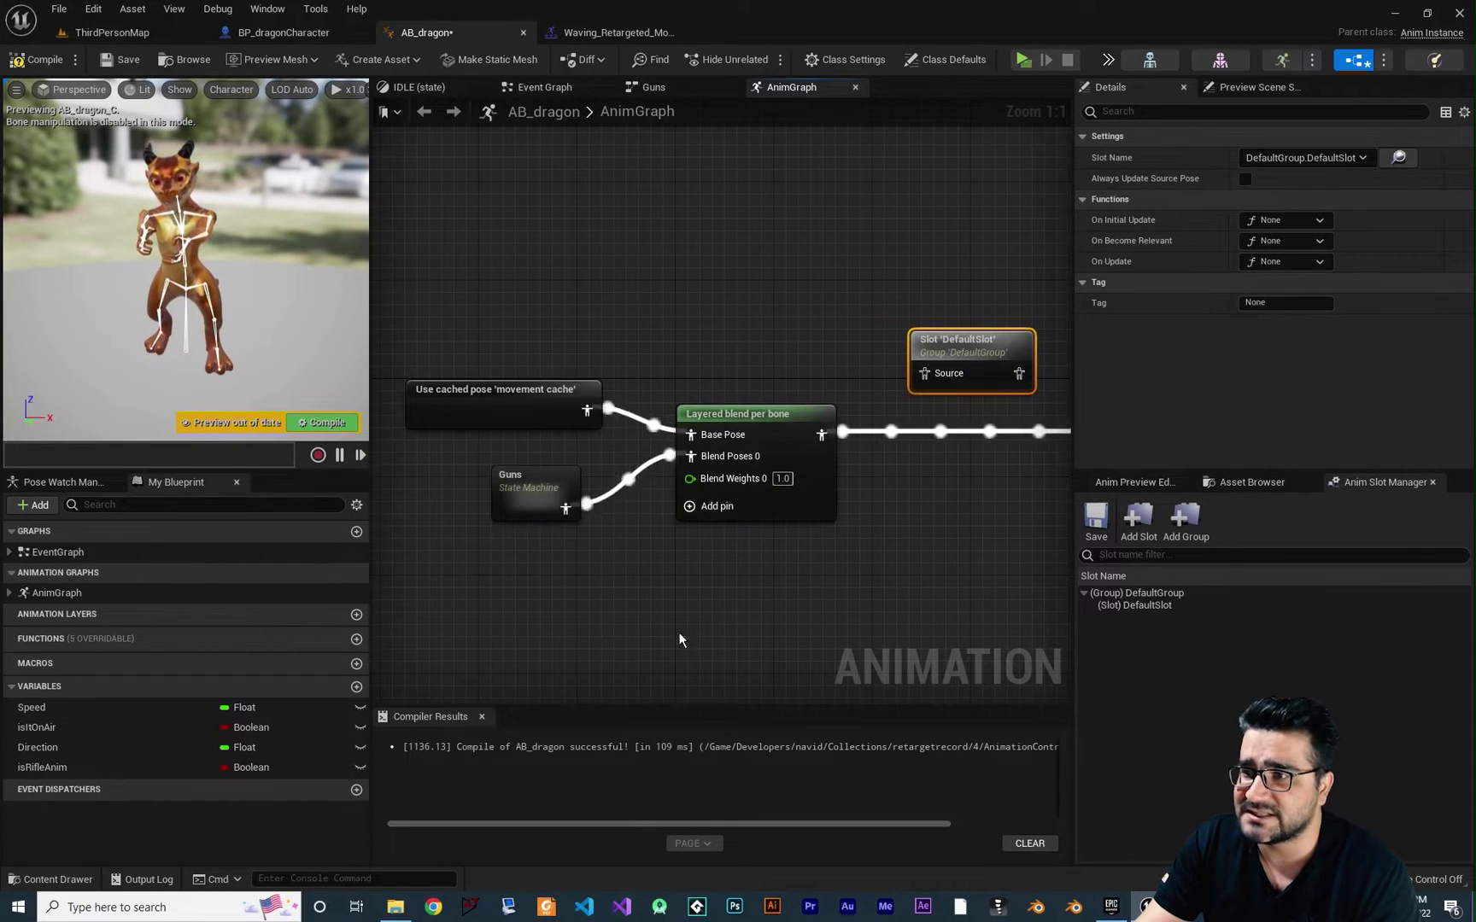
right_click_drag(683, 637, 477, 616)
left_click_drag(770, 341, 720, 292)
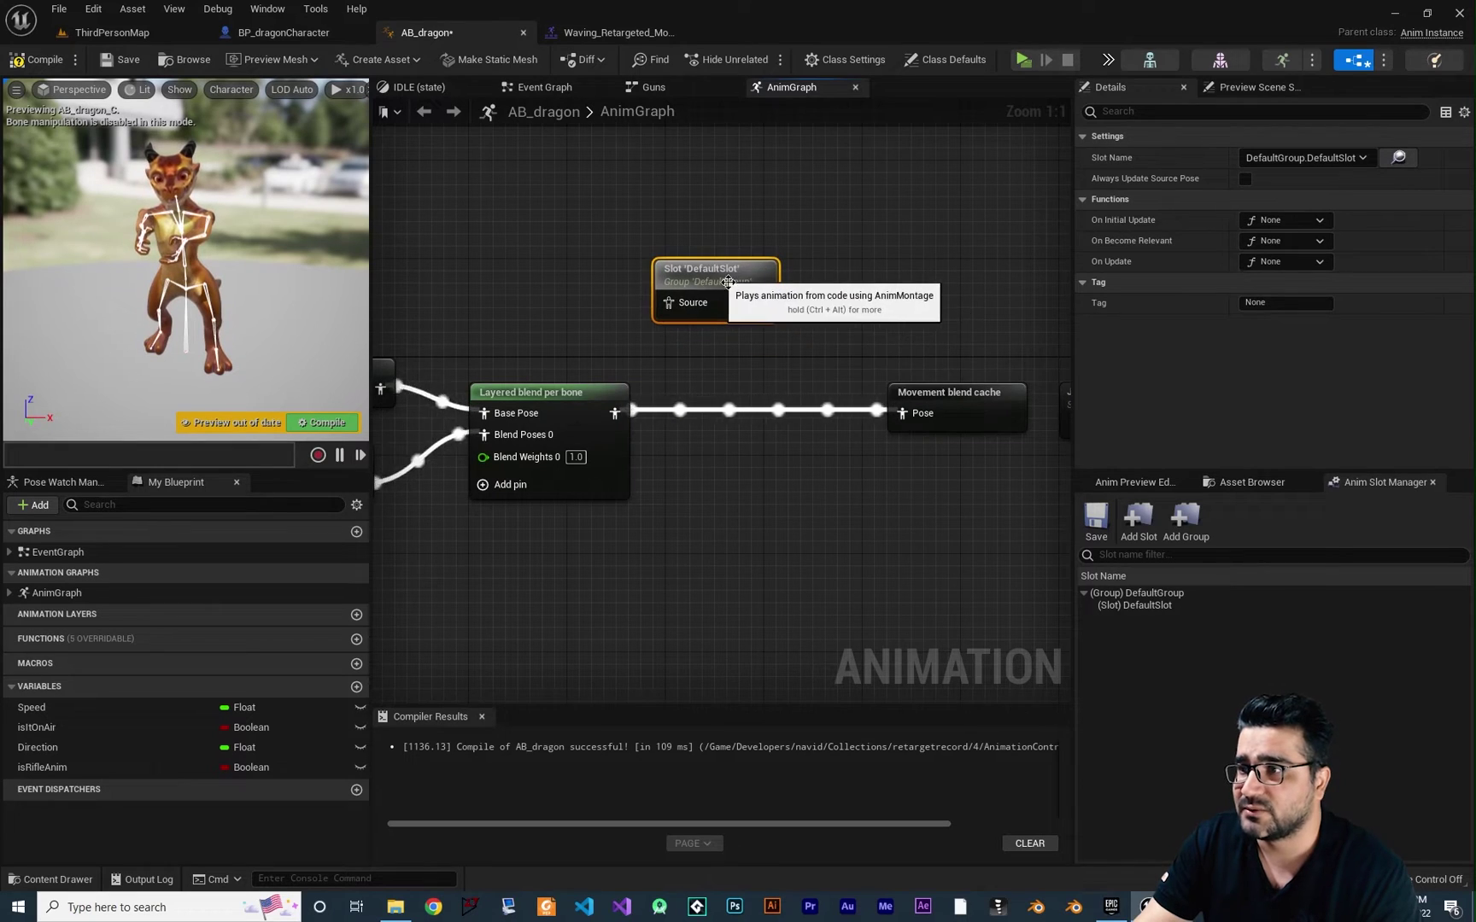
right_click_drag(763, 350, 767, 354)
left_click_drag(751, 305, 788, 417)
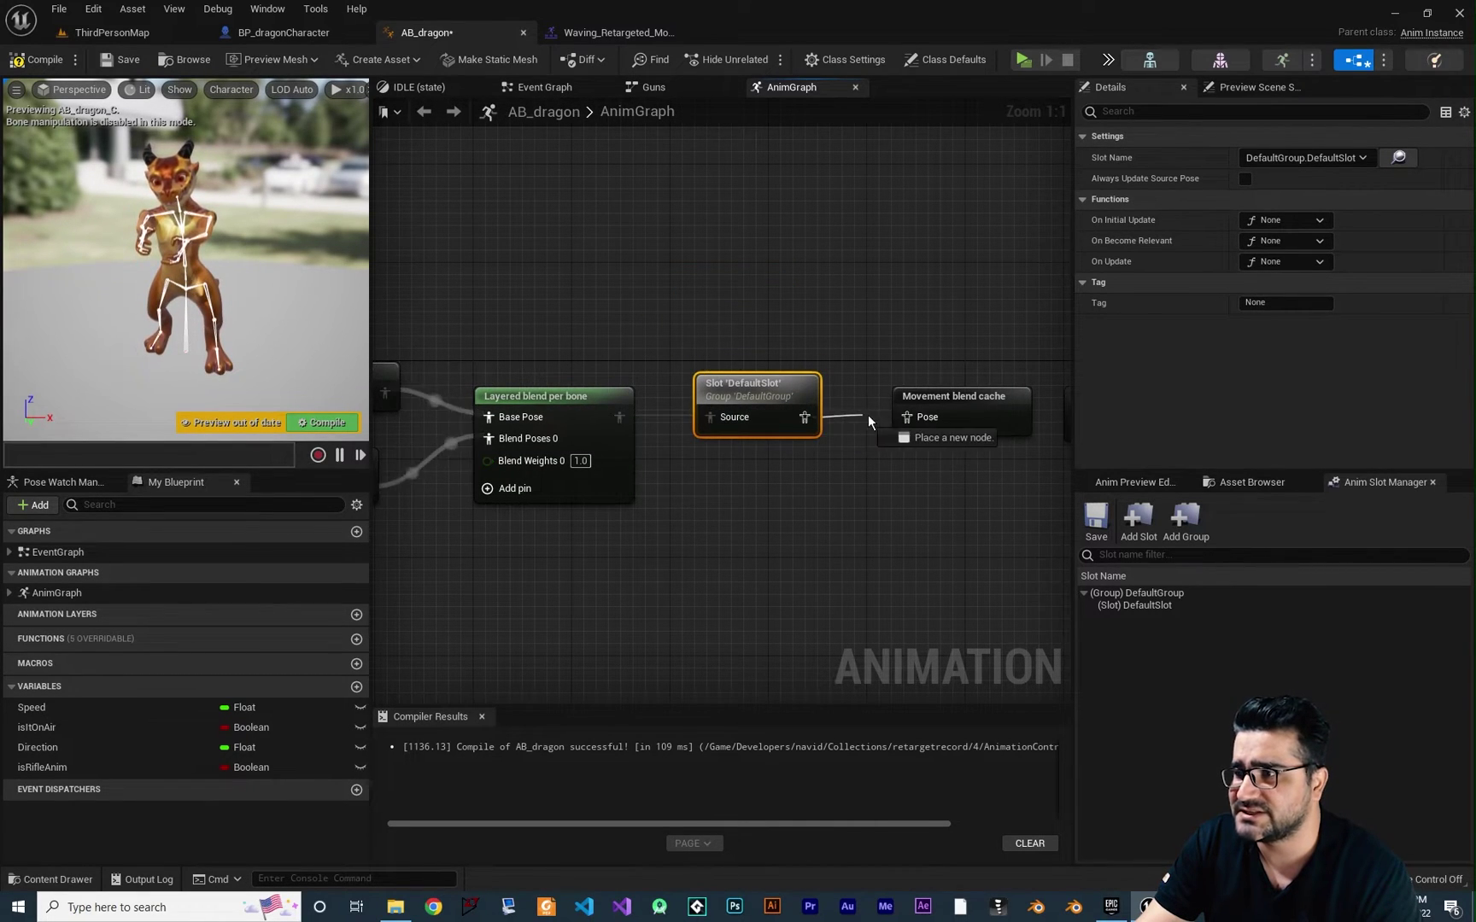
Step: Compile AB_dragon and check the waving montage editor before returning to the AnimGraph
left_click(34, 59)
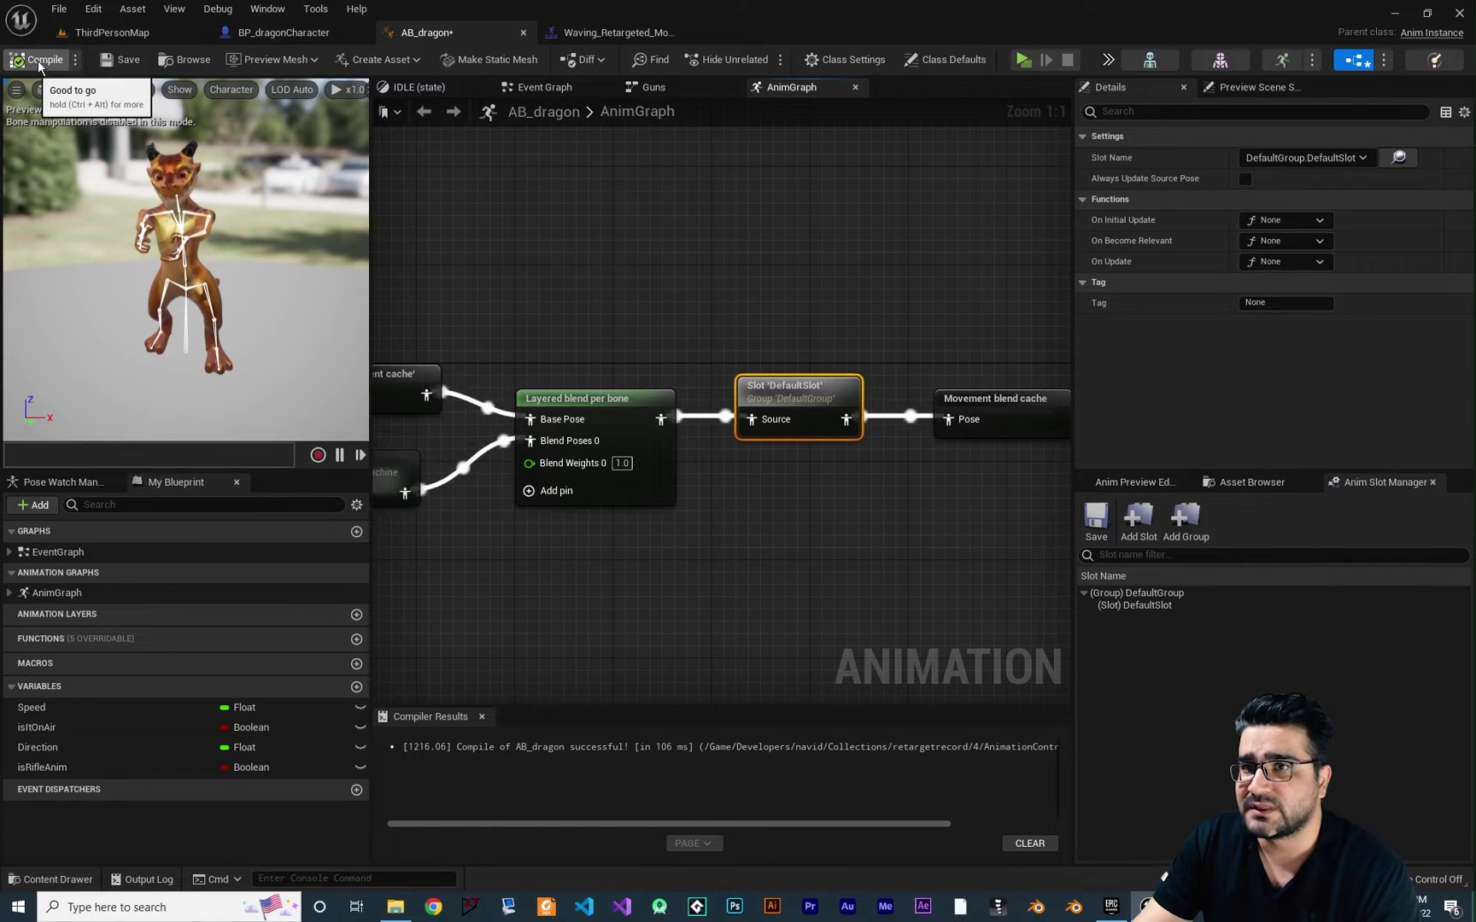
right_click_drag(784, 479, 774, 485)
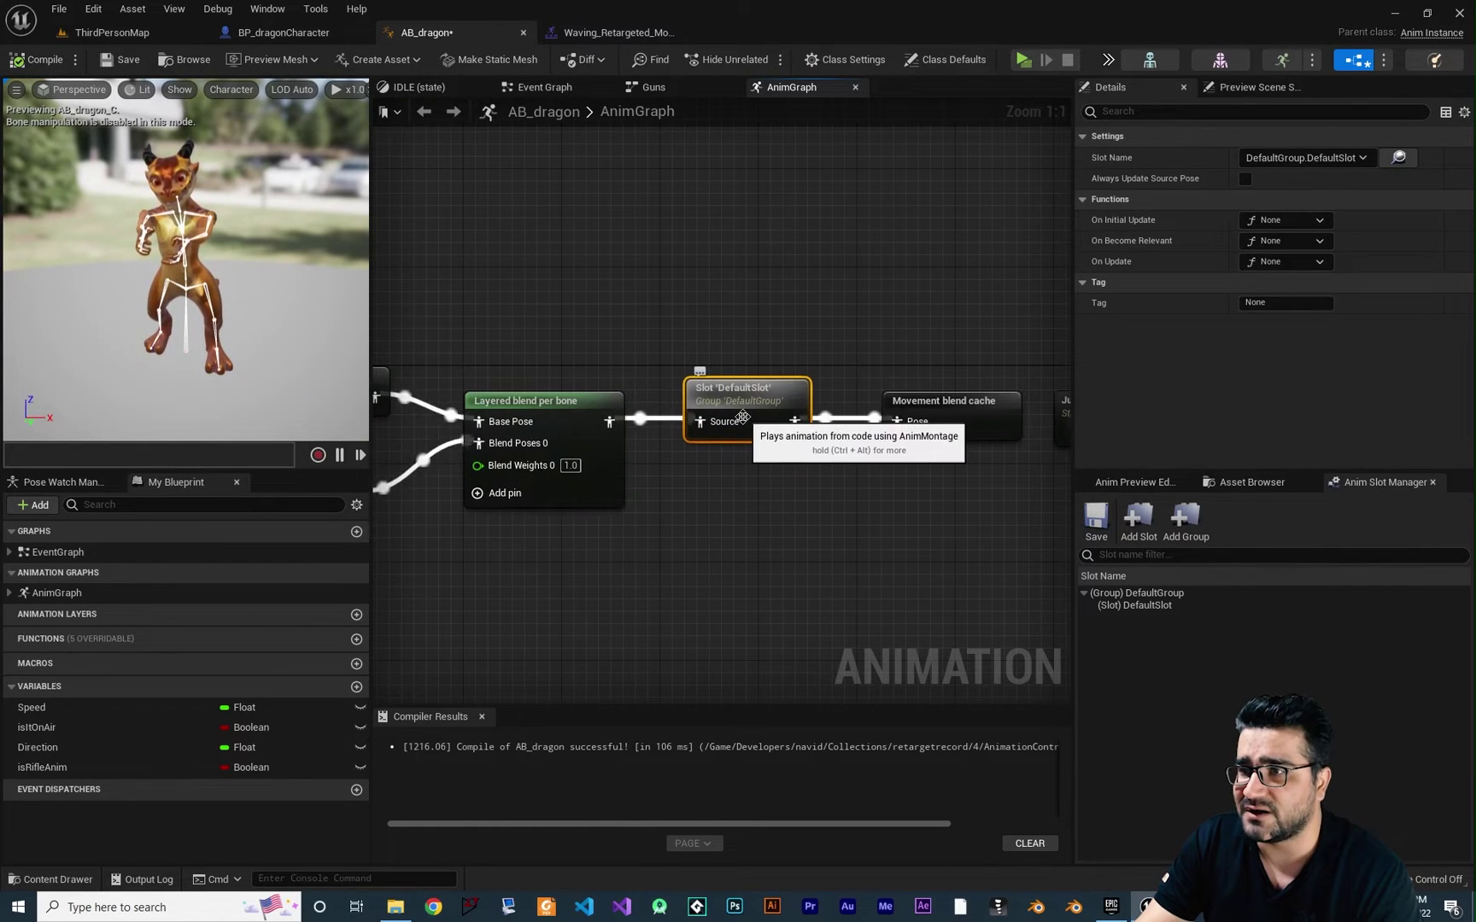
left_click(616, 33)
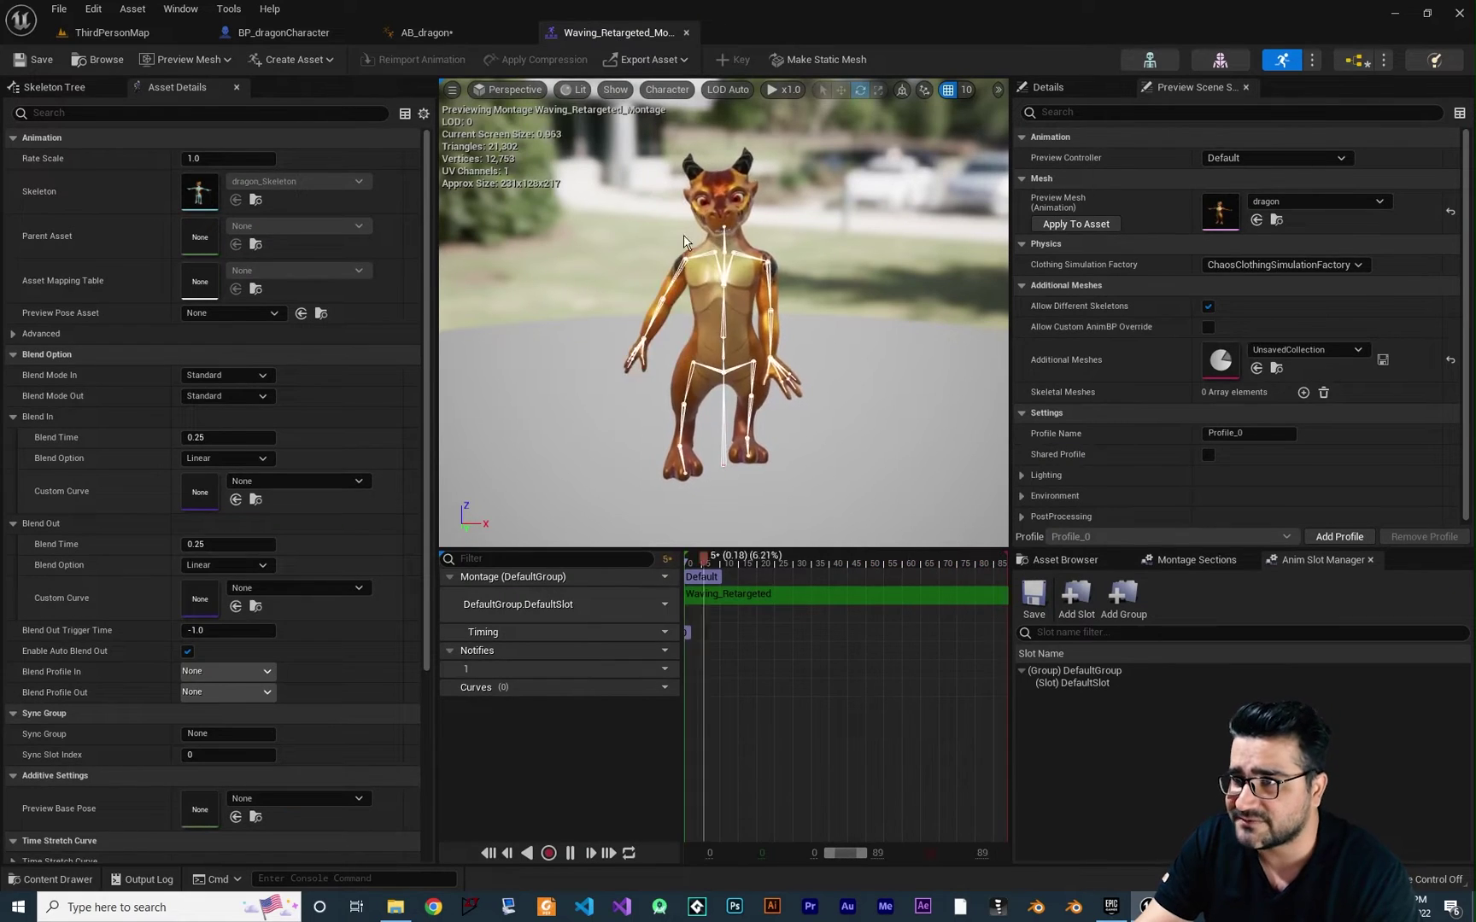
left_click(440, 33)
Step: Review the blend chain nodes, from the Movement state machine and cache to the Jump state machine
left_click_drag(816, 281, 534, 582)
right_click_drag(535, 587, 925, 551)
left_click_drag(810, 311, 367, 529)
right_click_drag(787, 535, 389, 543)
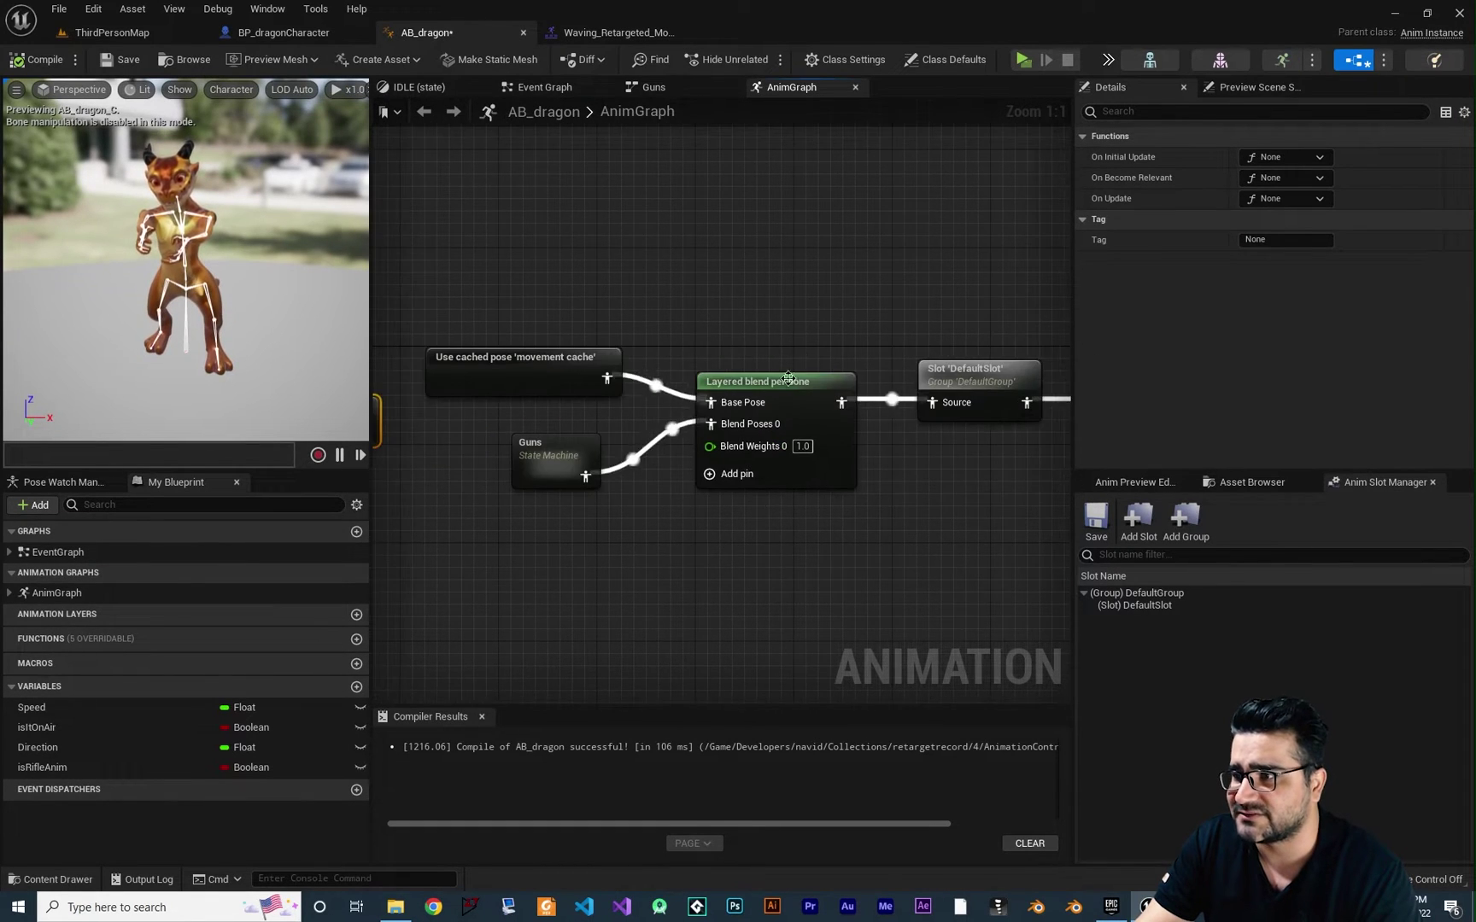
left_click_drag(881, 320, 593, 555)
right_click_drag(807, 325, 716, 321)
right_click_drag(610, 685, 675, 695)
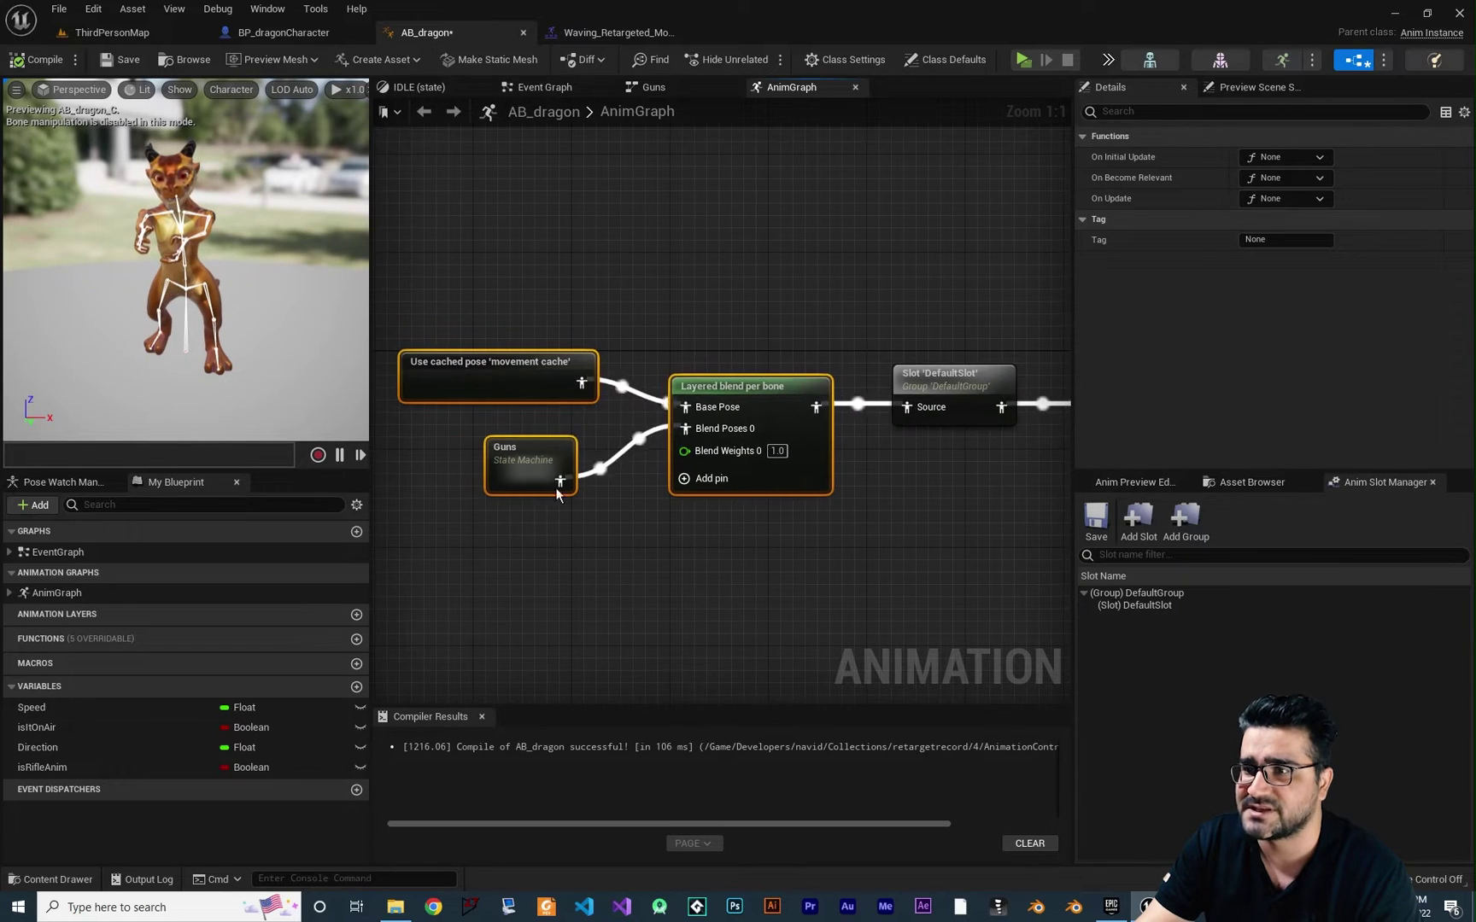
right_click_drag(786, 554, 798, 550)
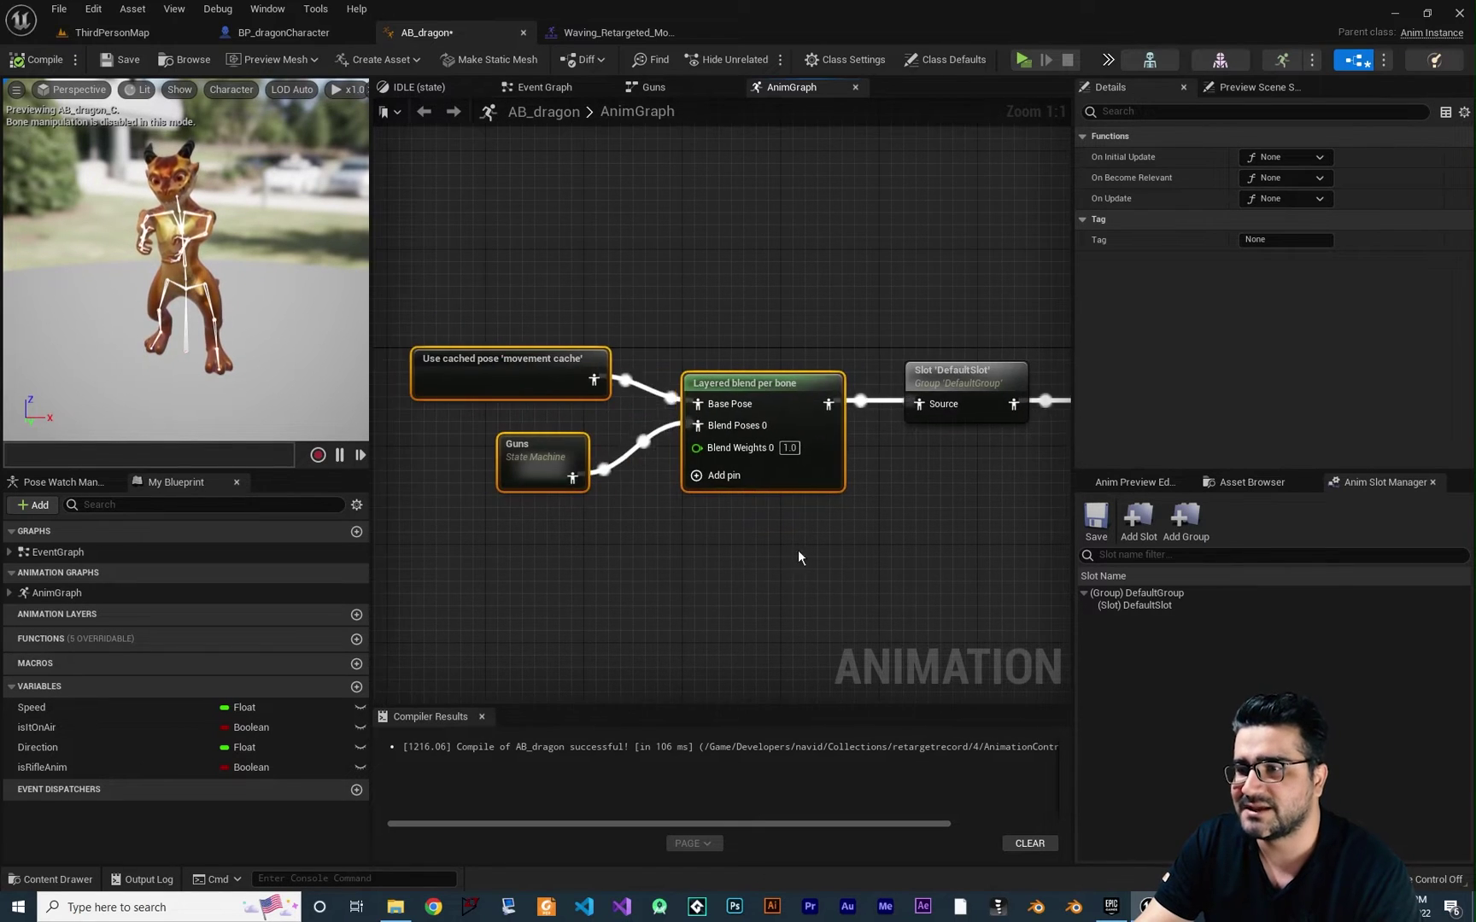
right_click_drag(928, 561, 719, 505)
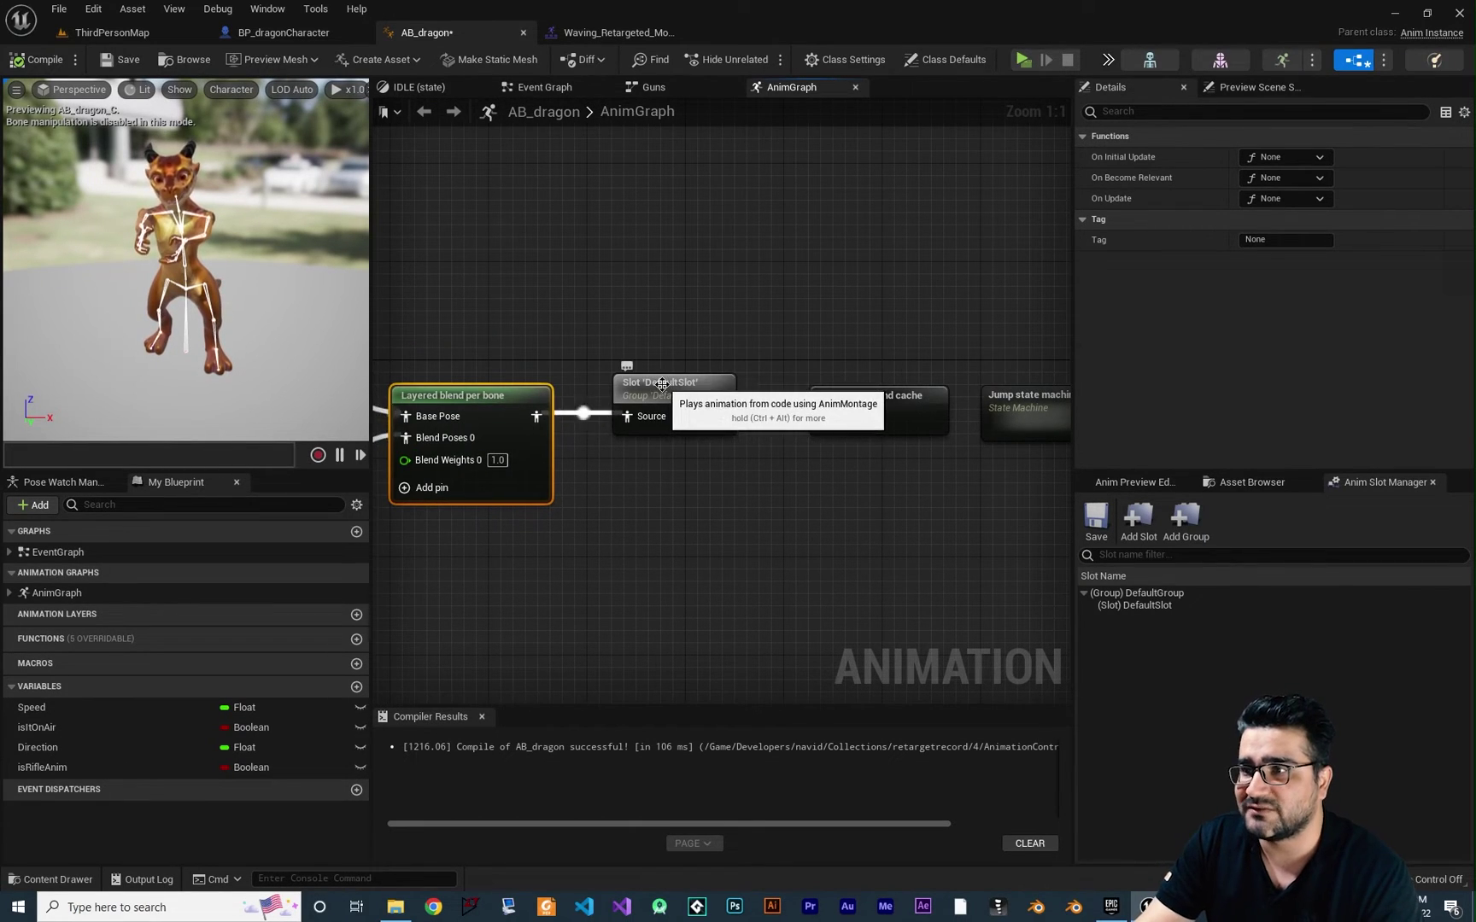
Step: Save AB_dragon and go to BP_dragonCharacter's Event Graph
left_click(120, 60)
left_click(283, 32)
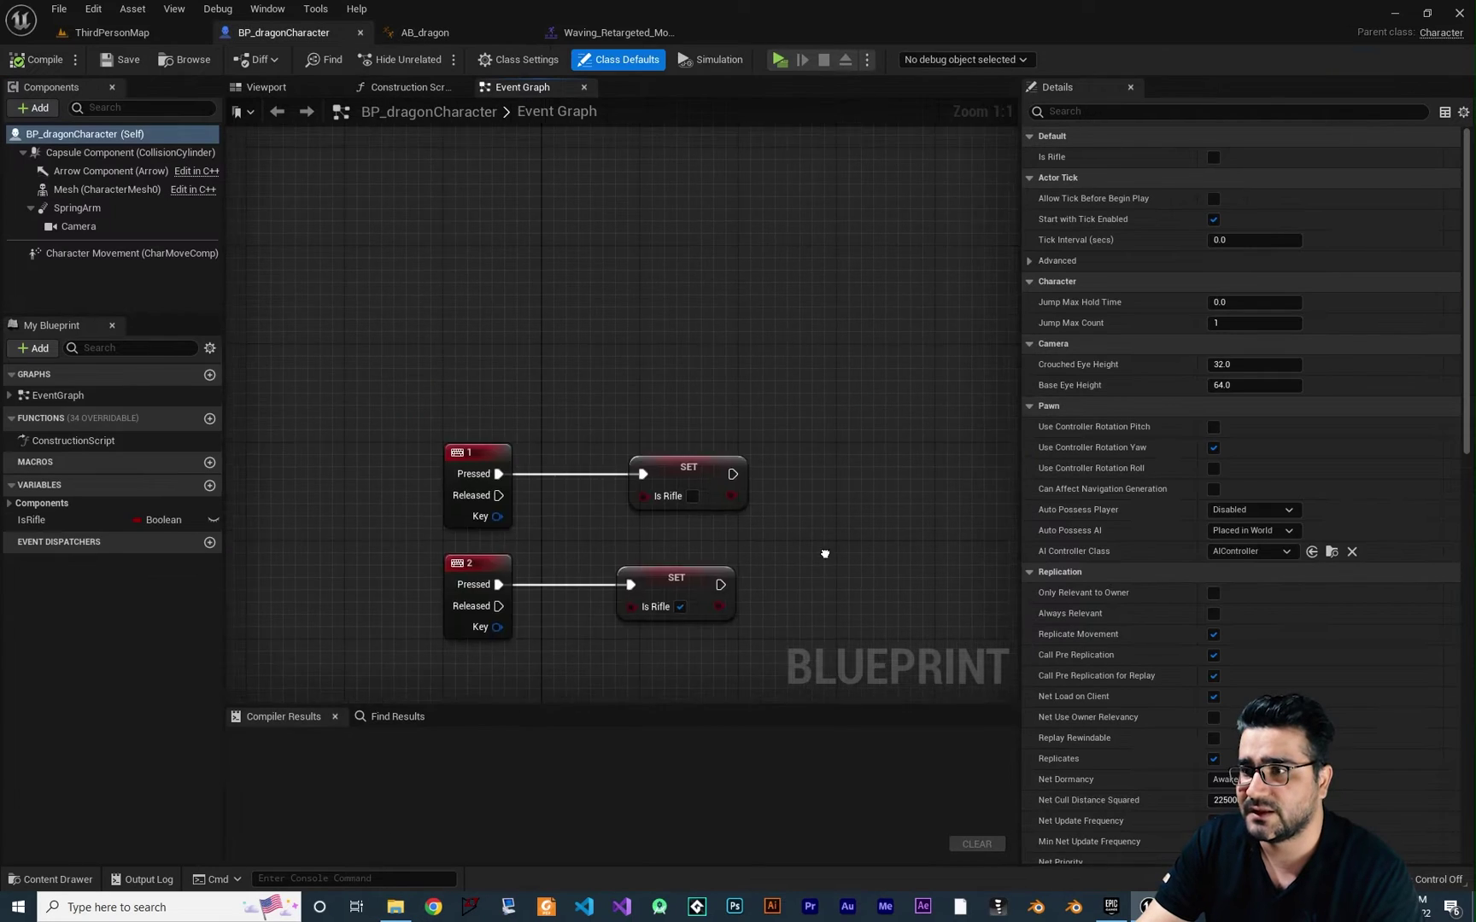
right_click_drag(638, 365, 643, 465)
Step: Add an E key press event node to the character's Event Graph
right_click(499, 331)
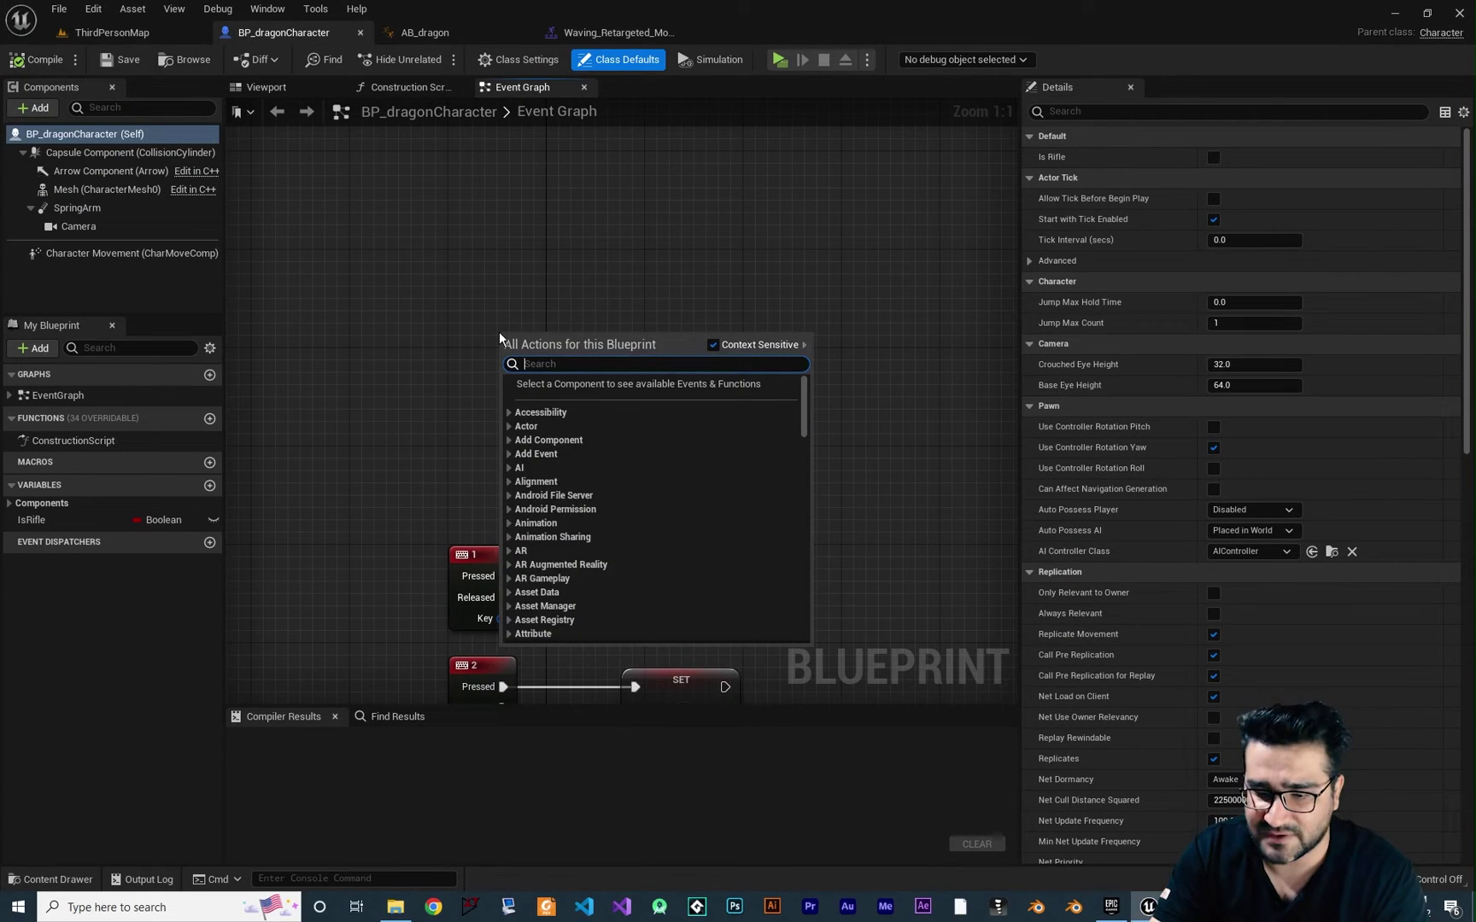
type("e key")
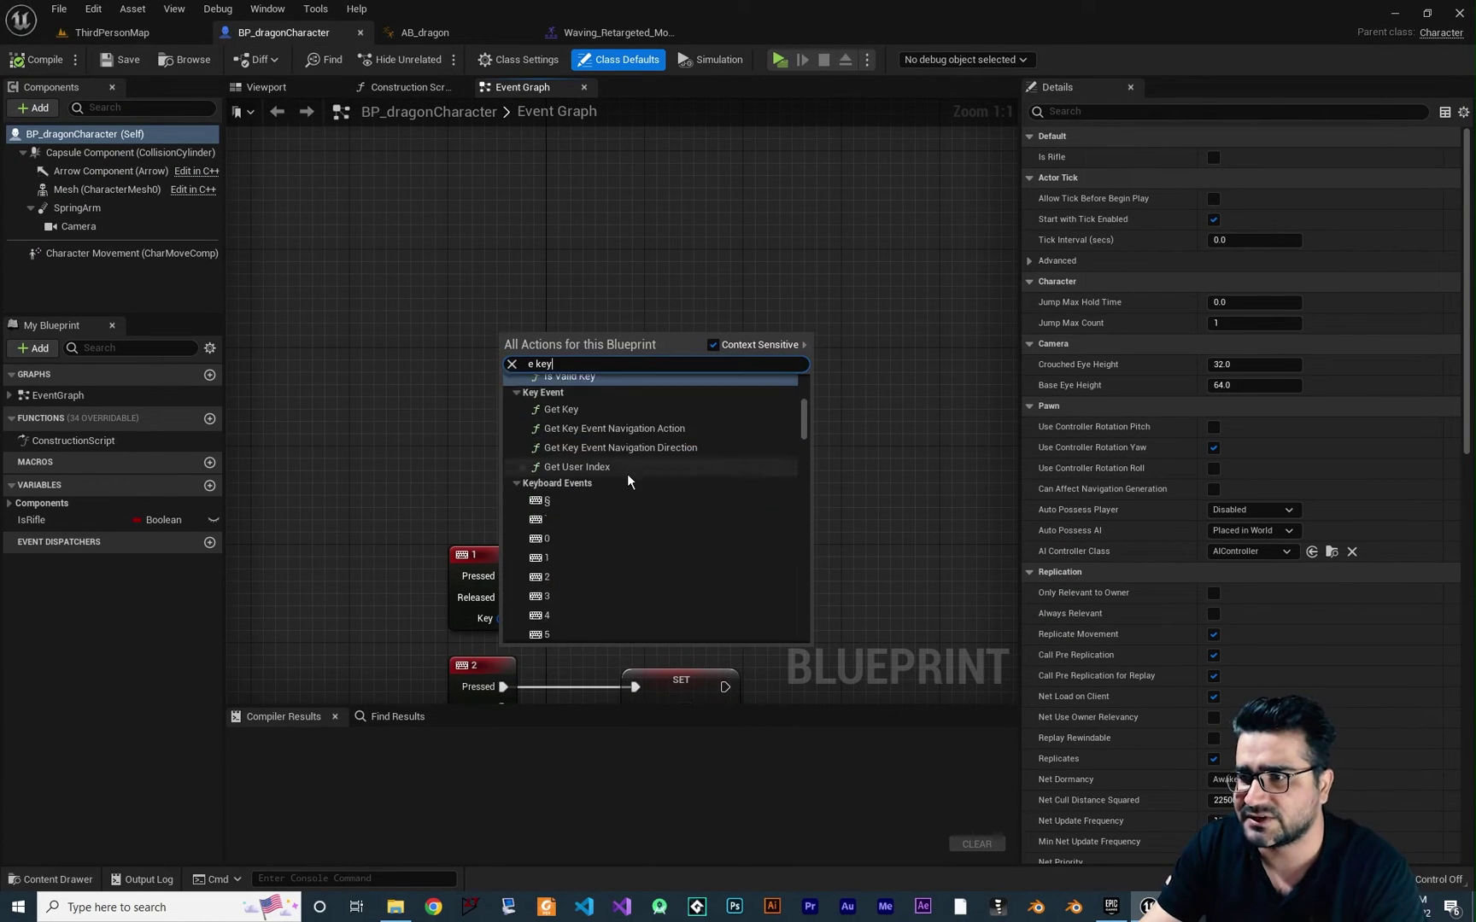
scroll(588, 554, "down", 5)
left_click(583, 554)
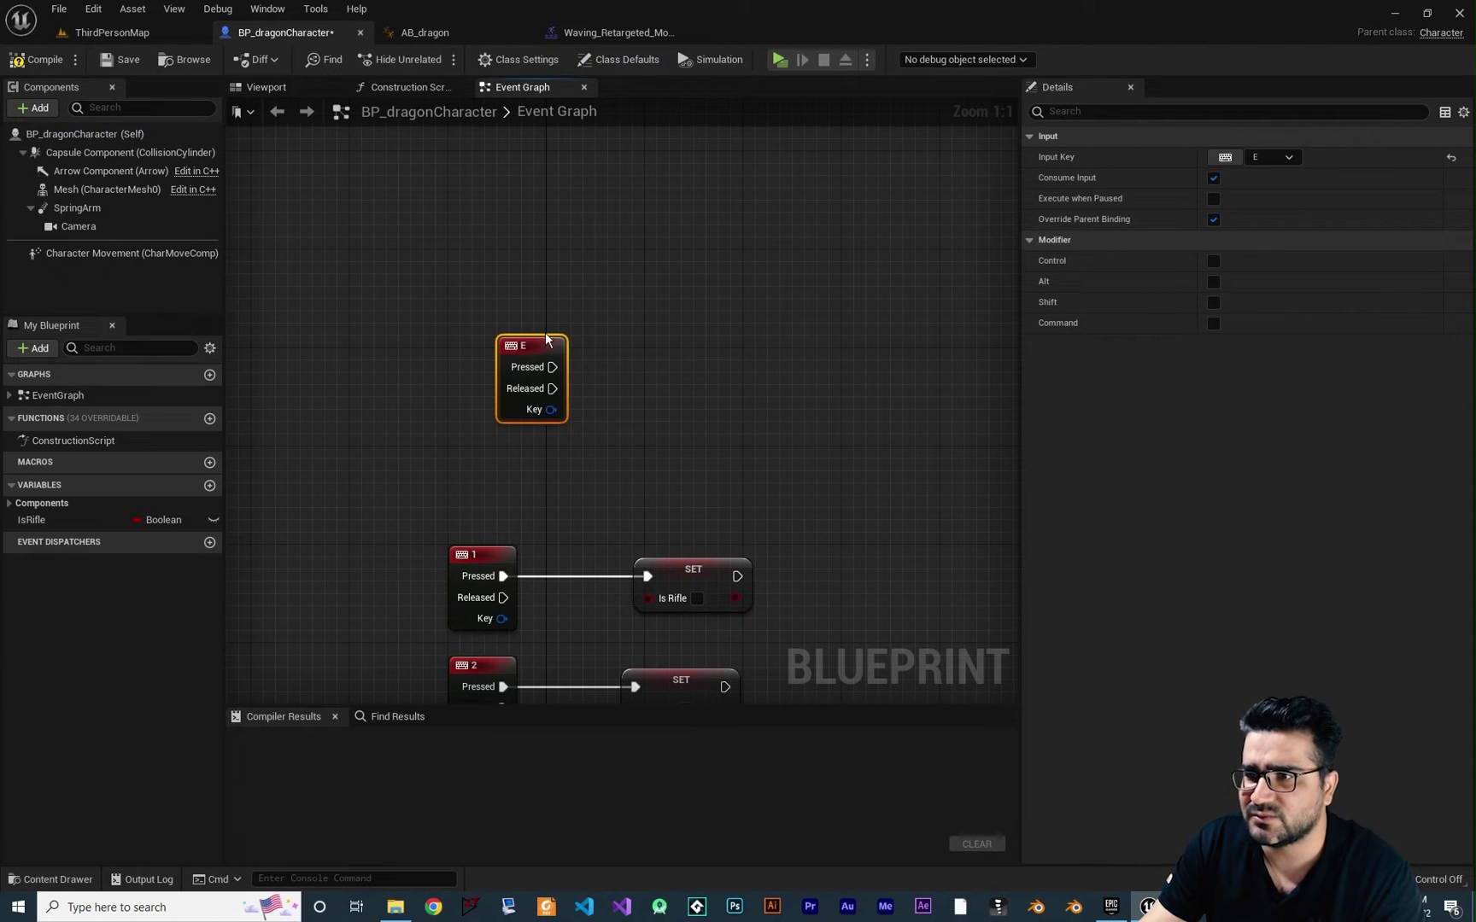
Step: Wire E Pressed to a Play Montage node playing Waving_Retargeted_Montage on Mesh, then compile
left_click_drag(547, 339, 622, 365)
type("pla")
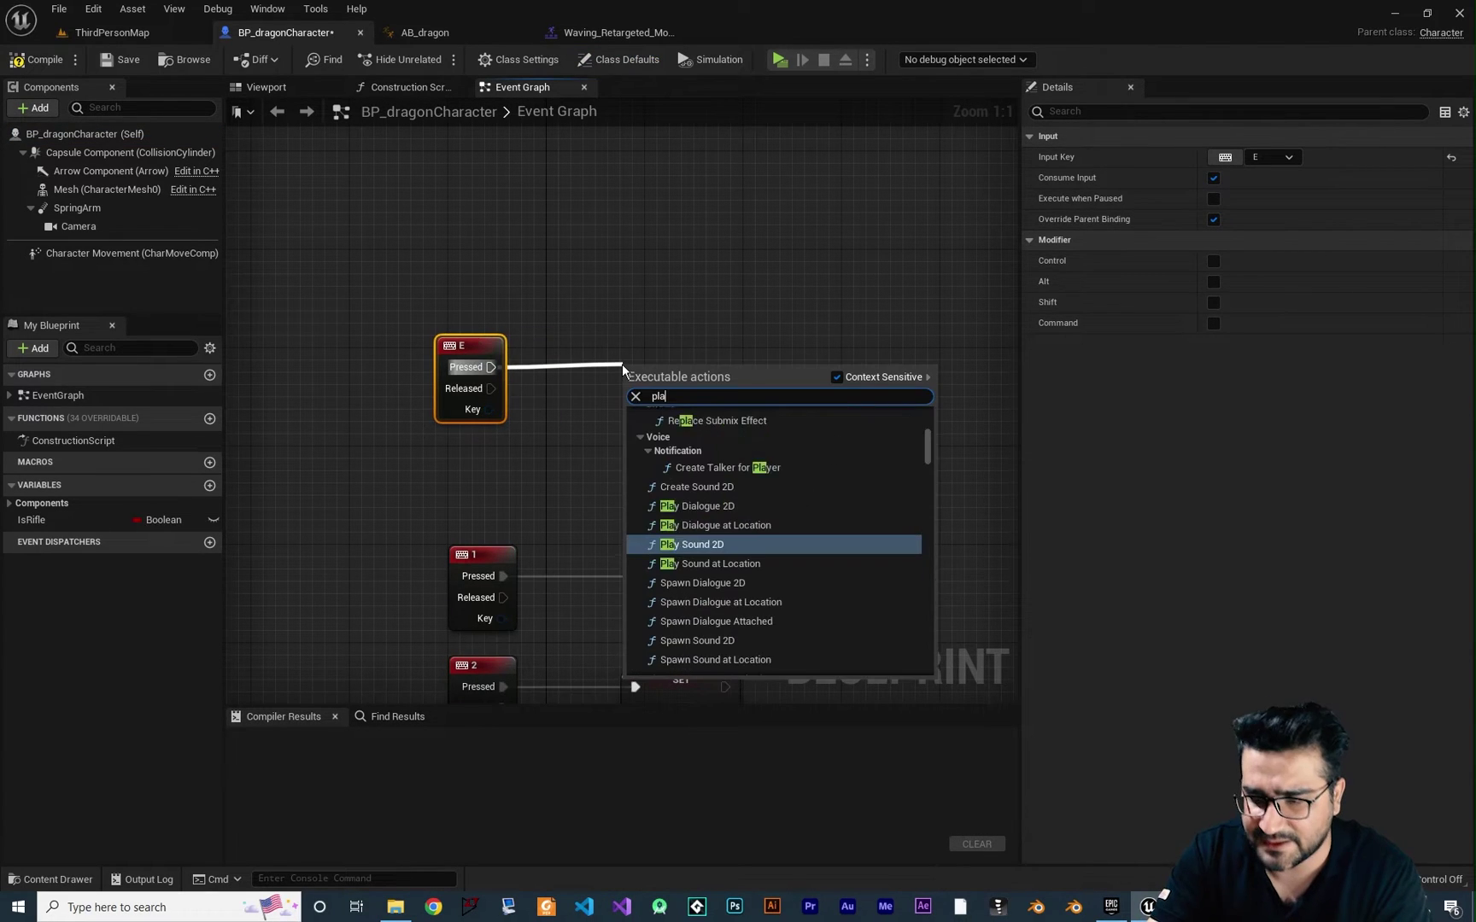
type("y m")
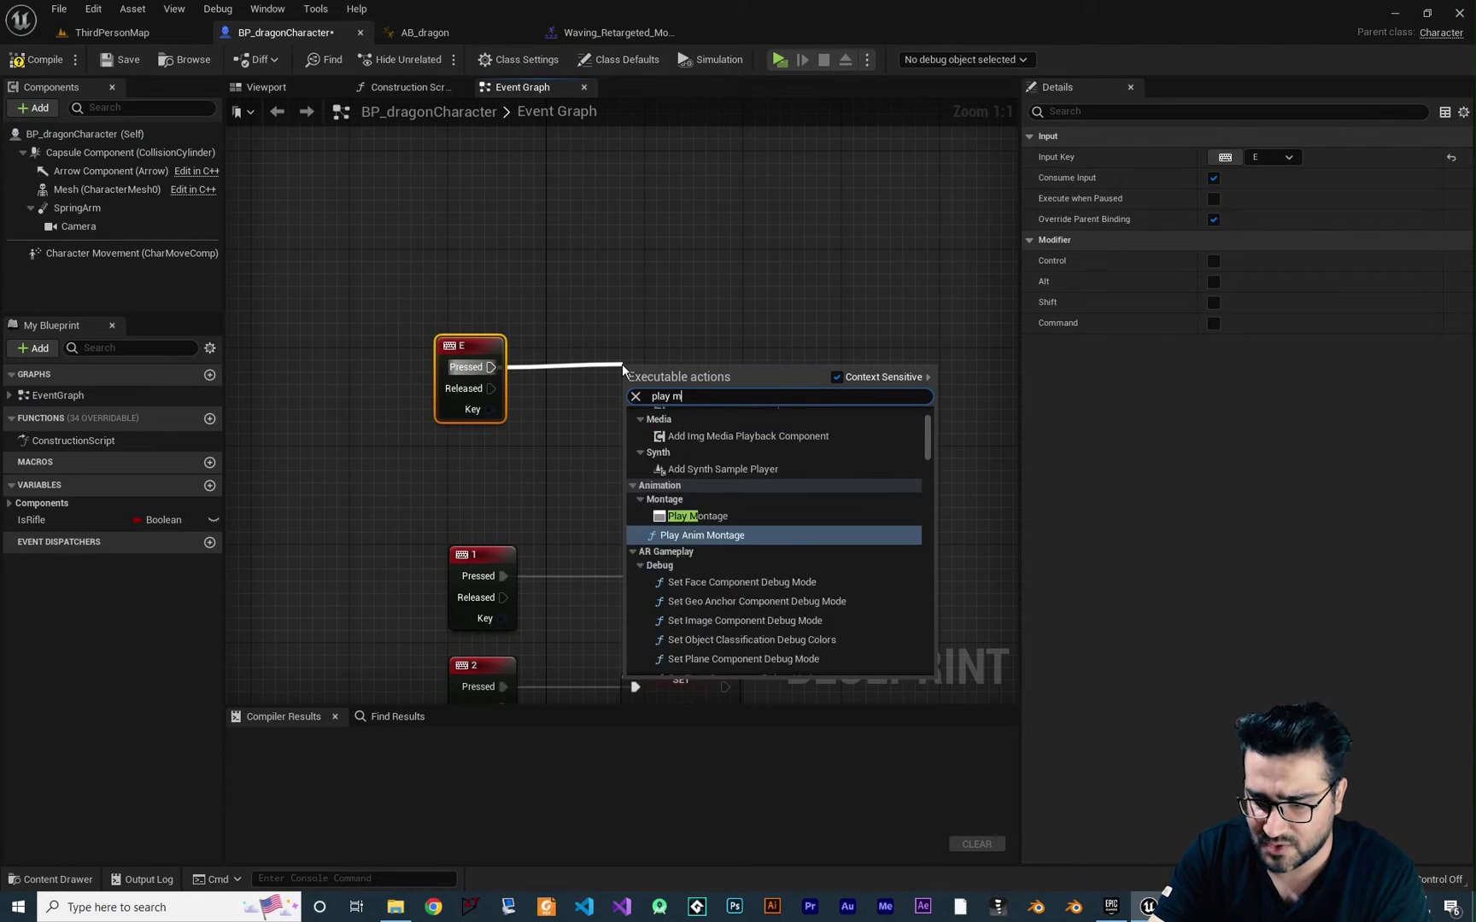
type("onta")
left_click(683, 438)
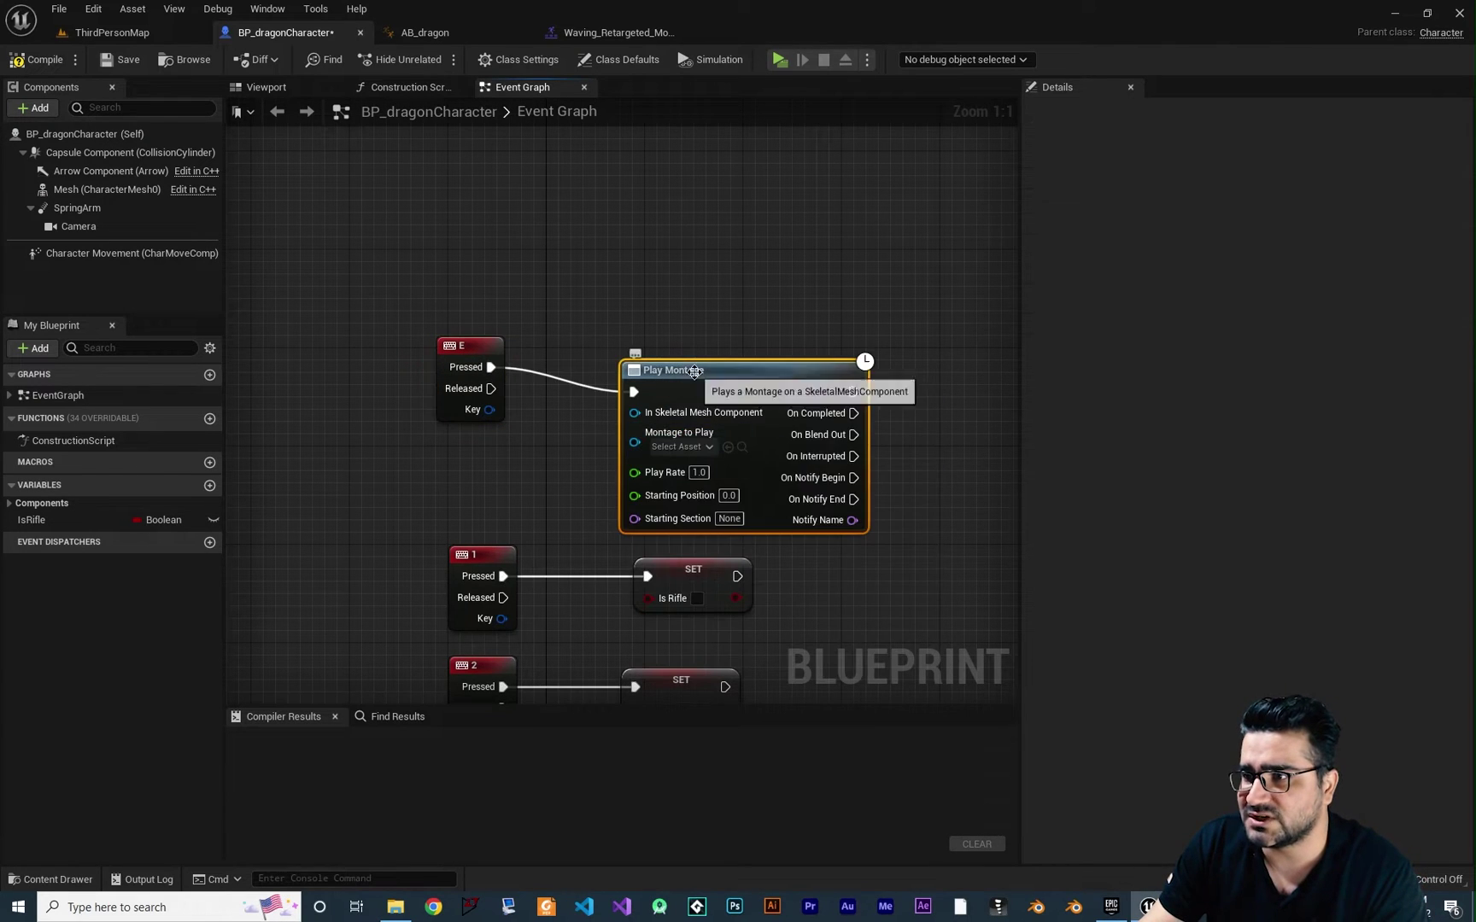
left_click_drag(694, 372, 682, 348)
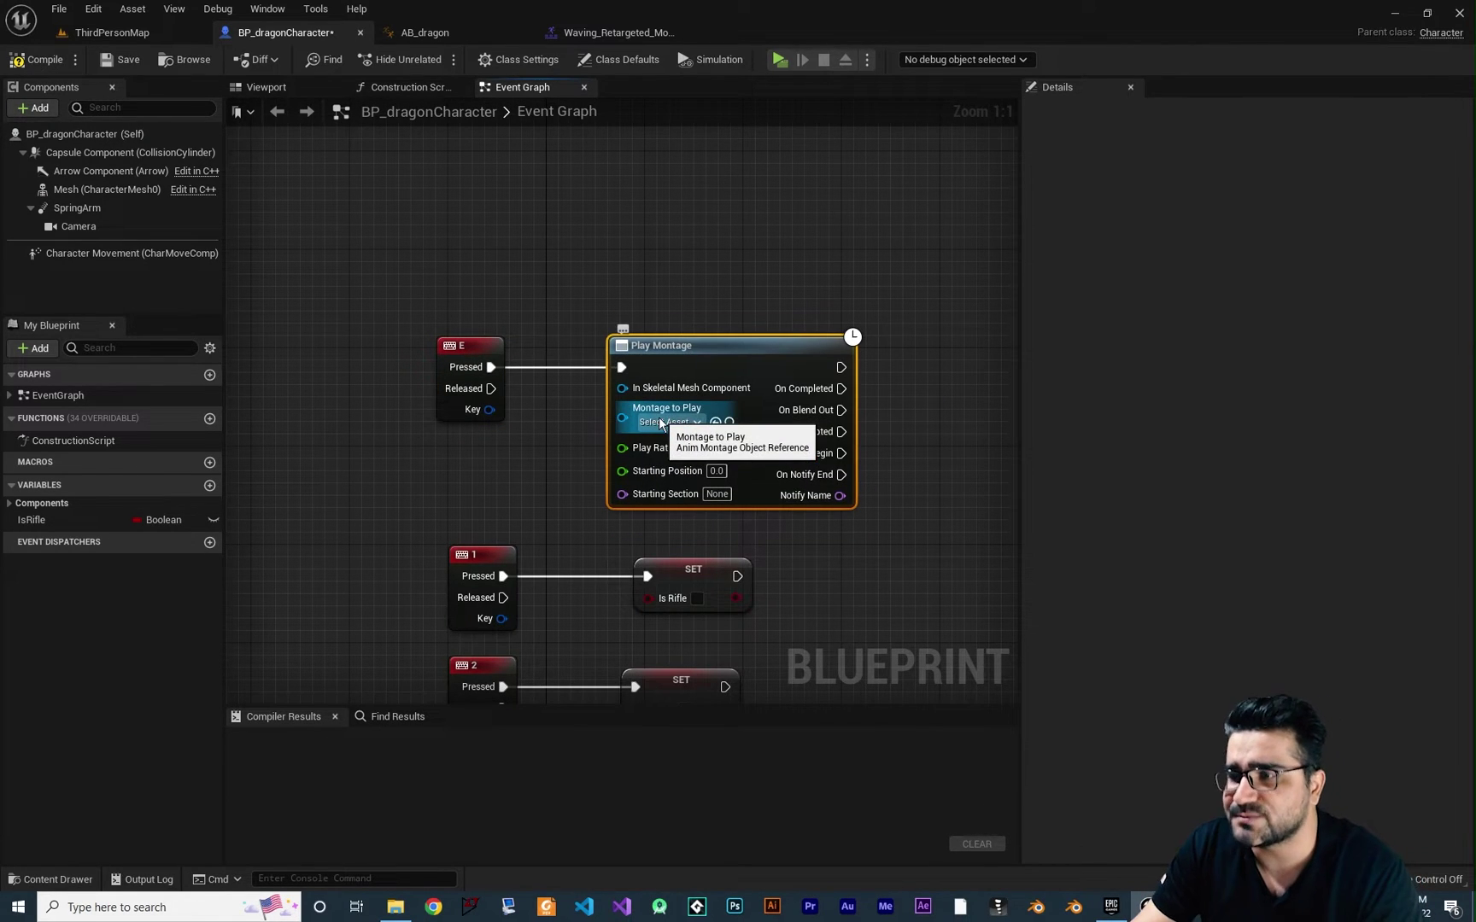
left_click(694, 422)
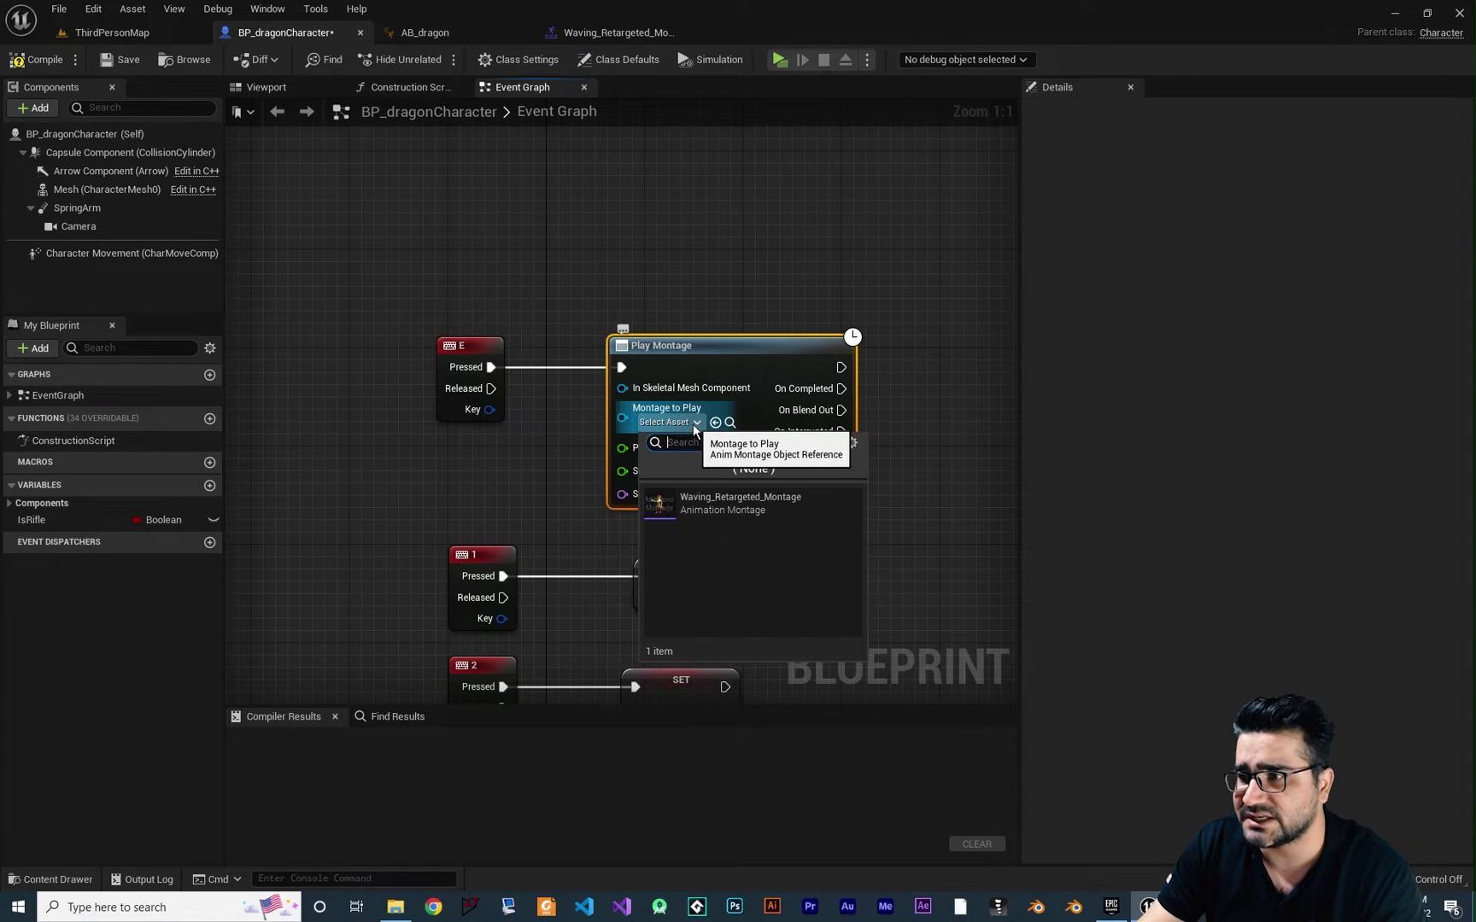
left_click(737, 507)
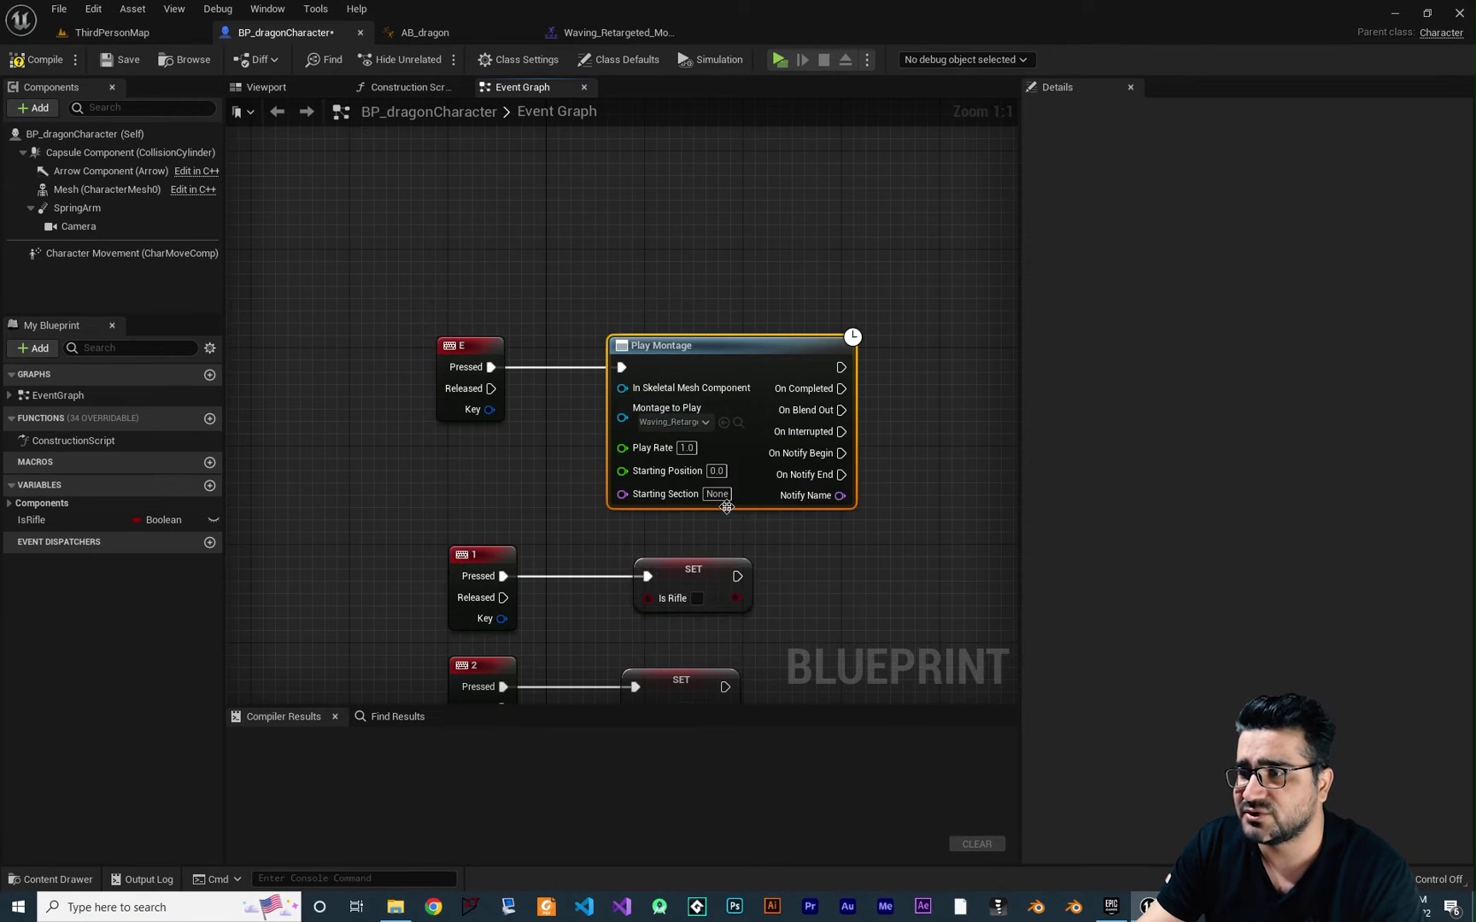
left_click(499, 471)
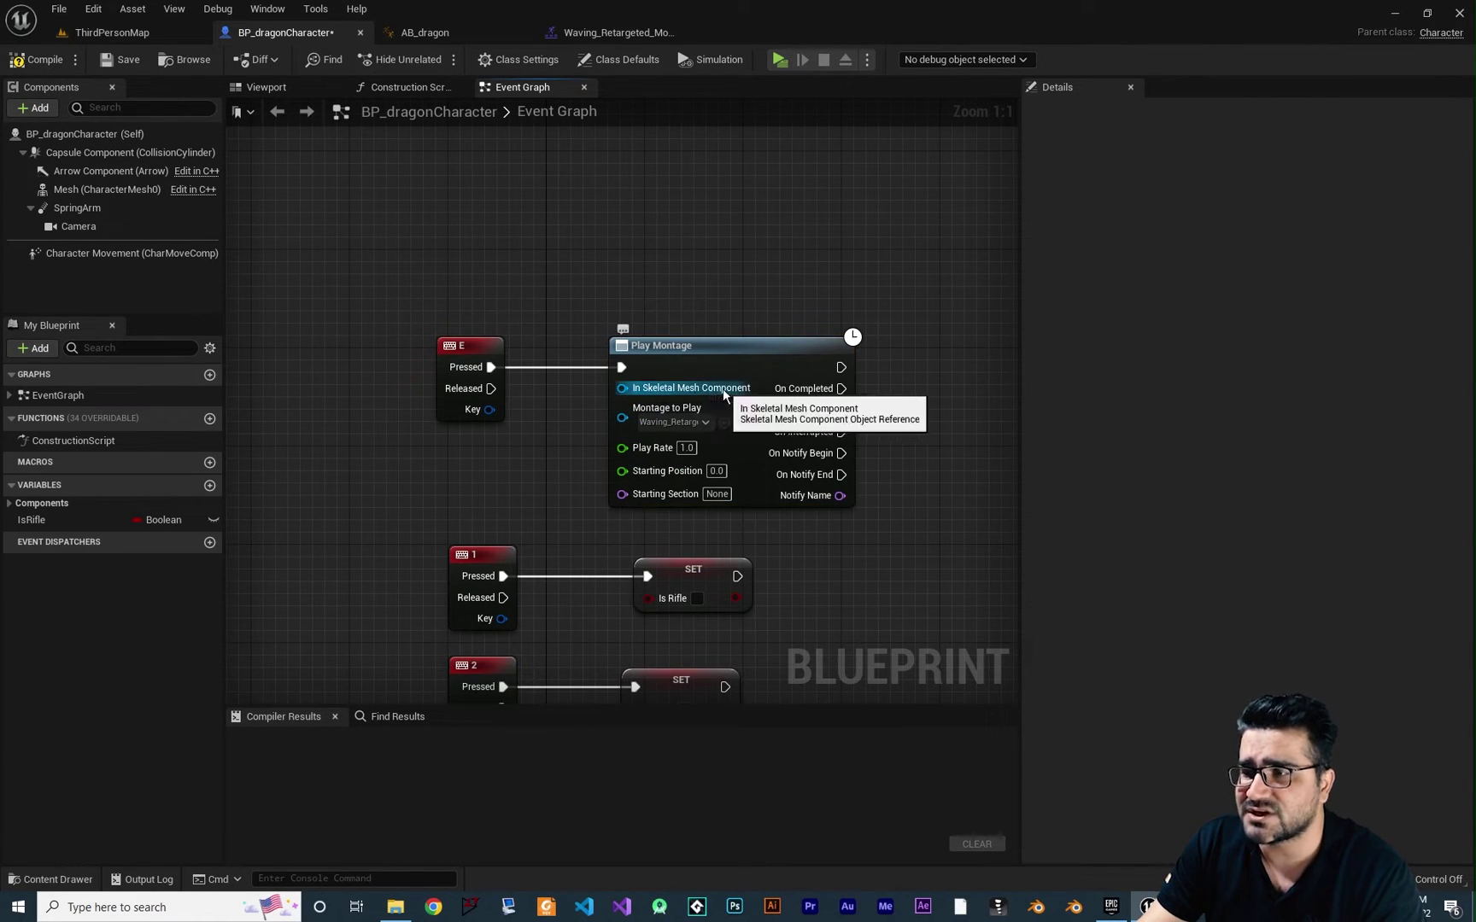
left_click_drag(69, 188, 622, 390)
left_click(39, 59)
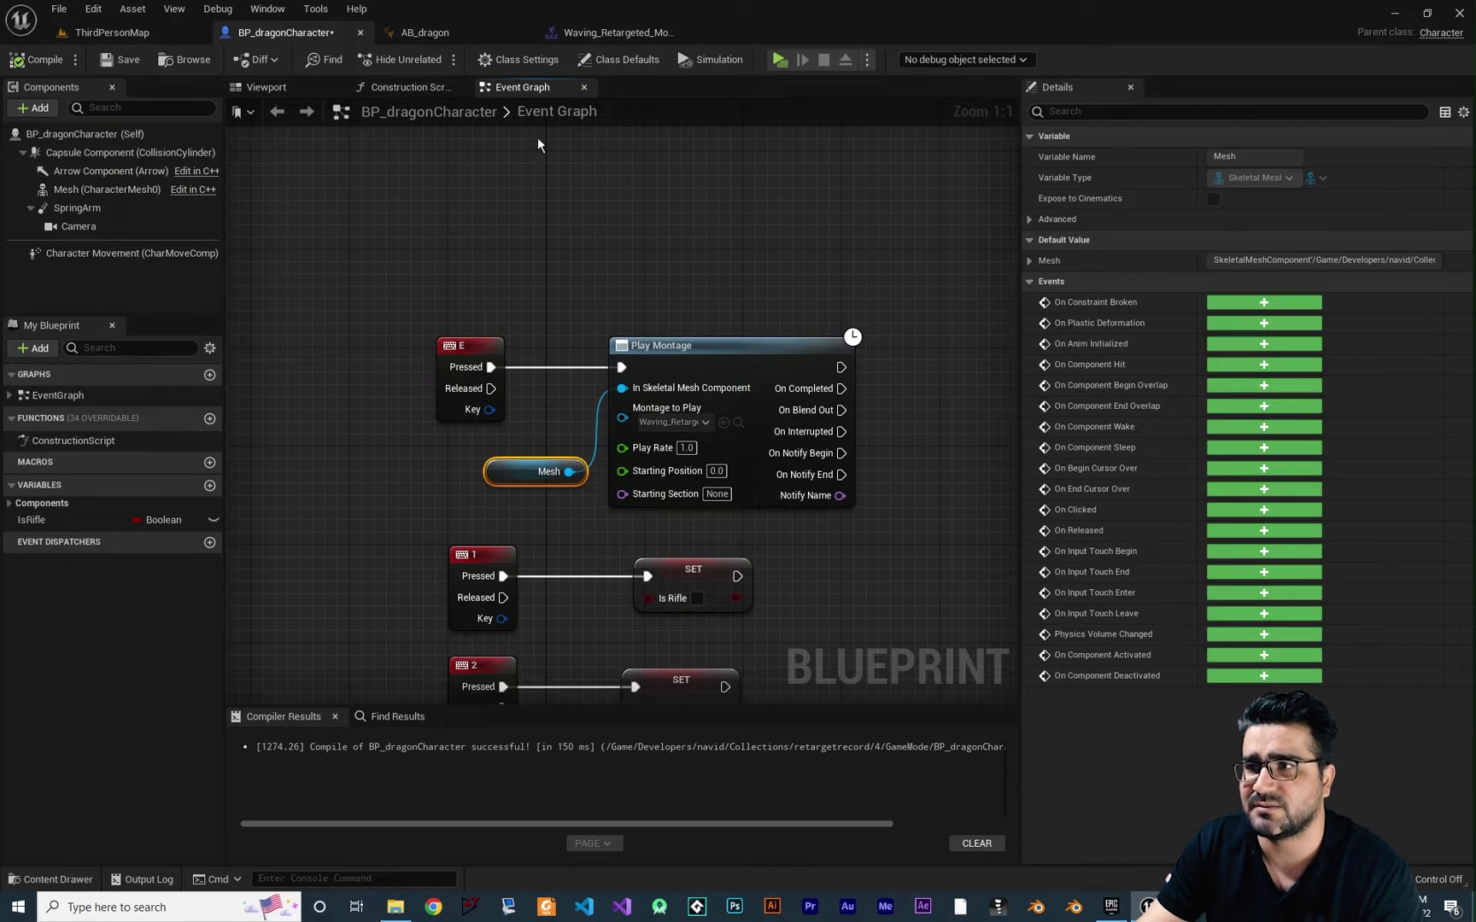
Step: Set ThirdPersonMap's GameMode Override to BP_DragonGameMode
left_click(111, 33)
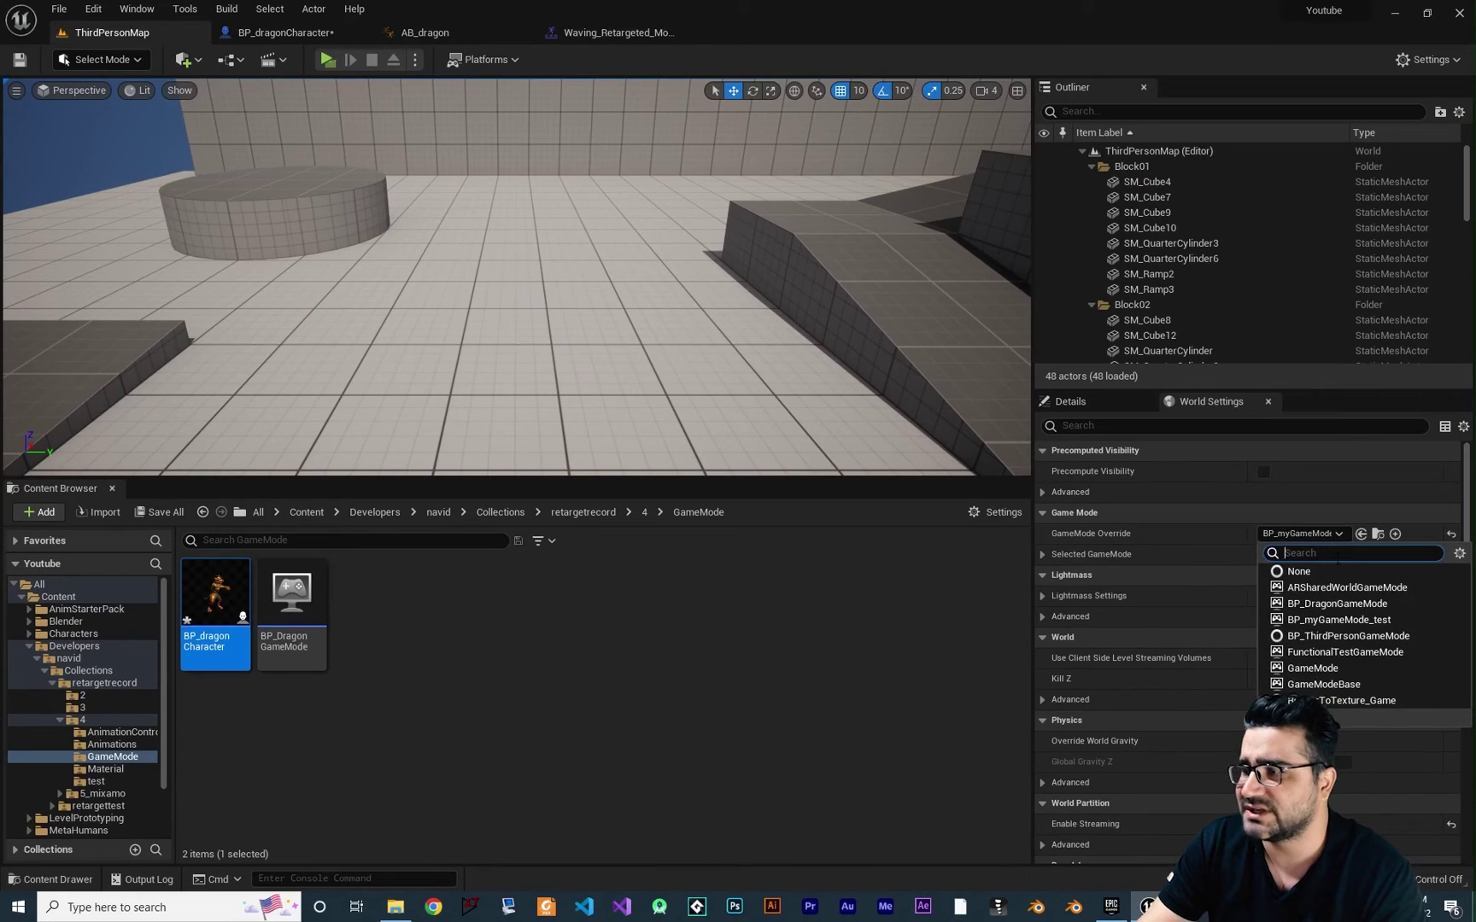
type("gon")
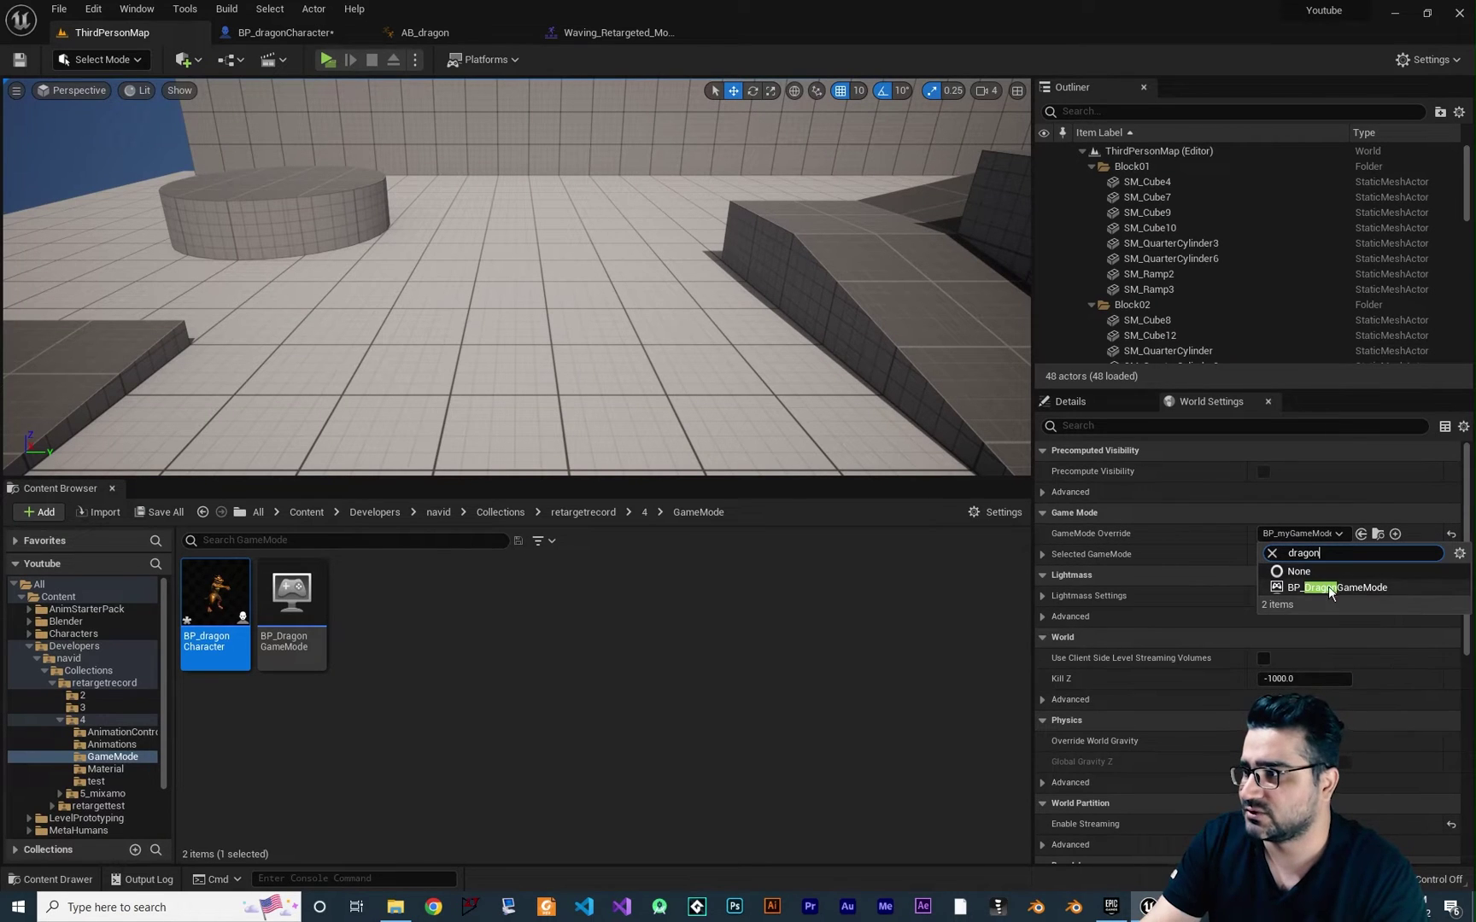
left_click(1328, 588)
Step: Start Play and walk the dragon back and forth with W and S
left_click(325, 60)
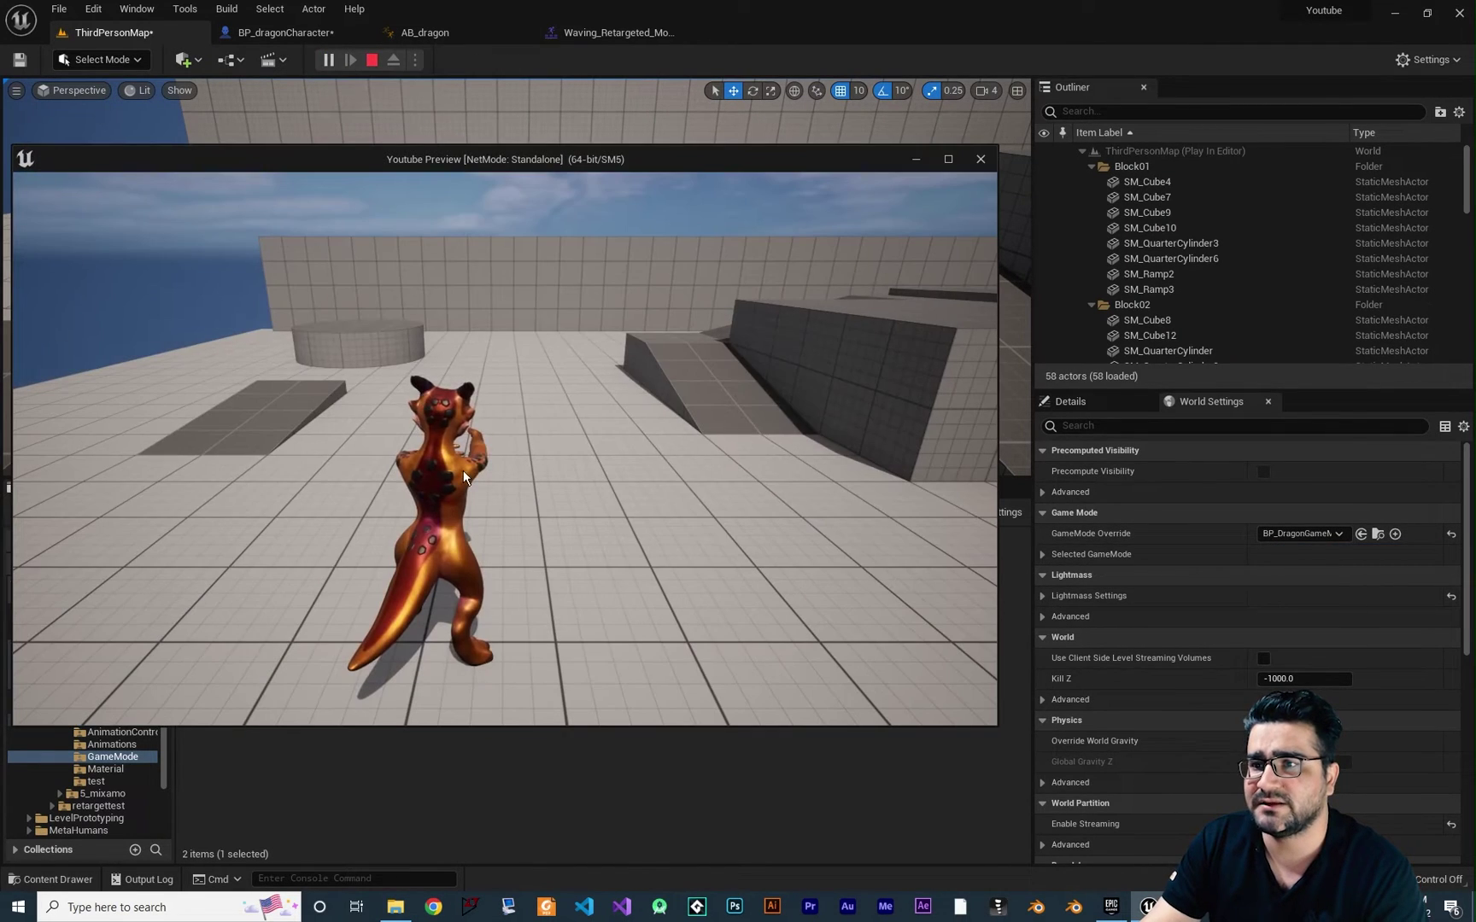
left_click(464, 475)
key("w")
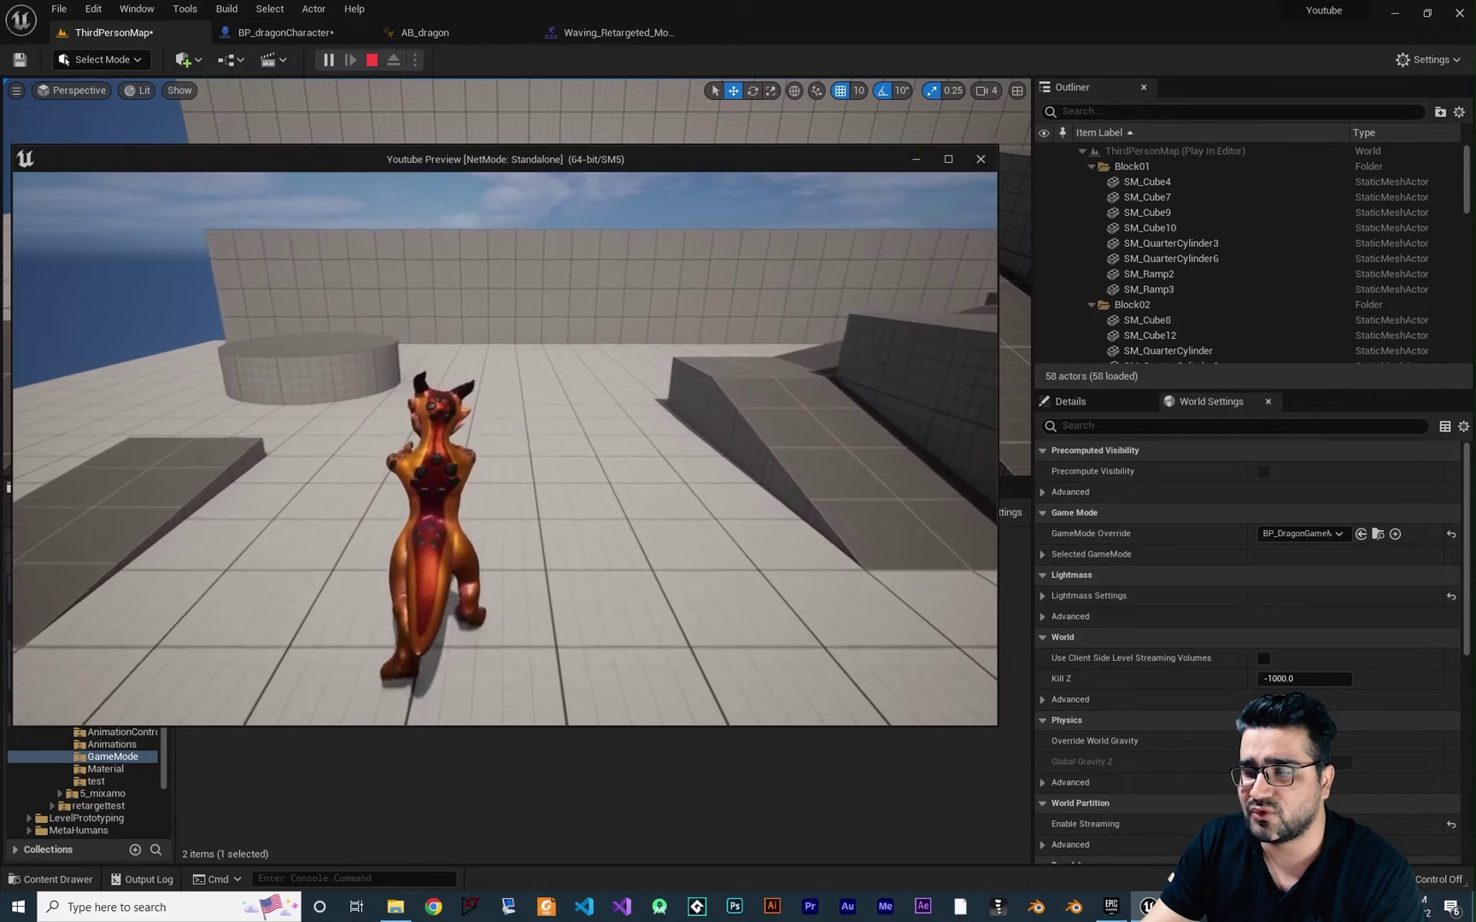
key("s")
key("w")
key("s")
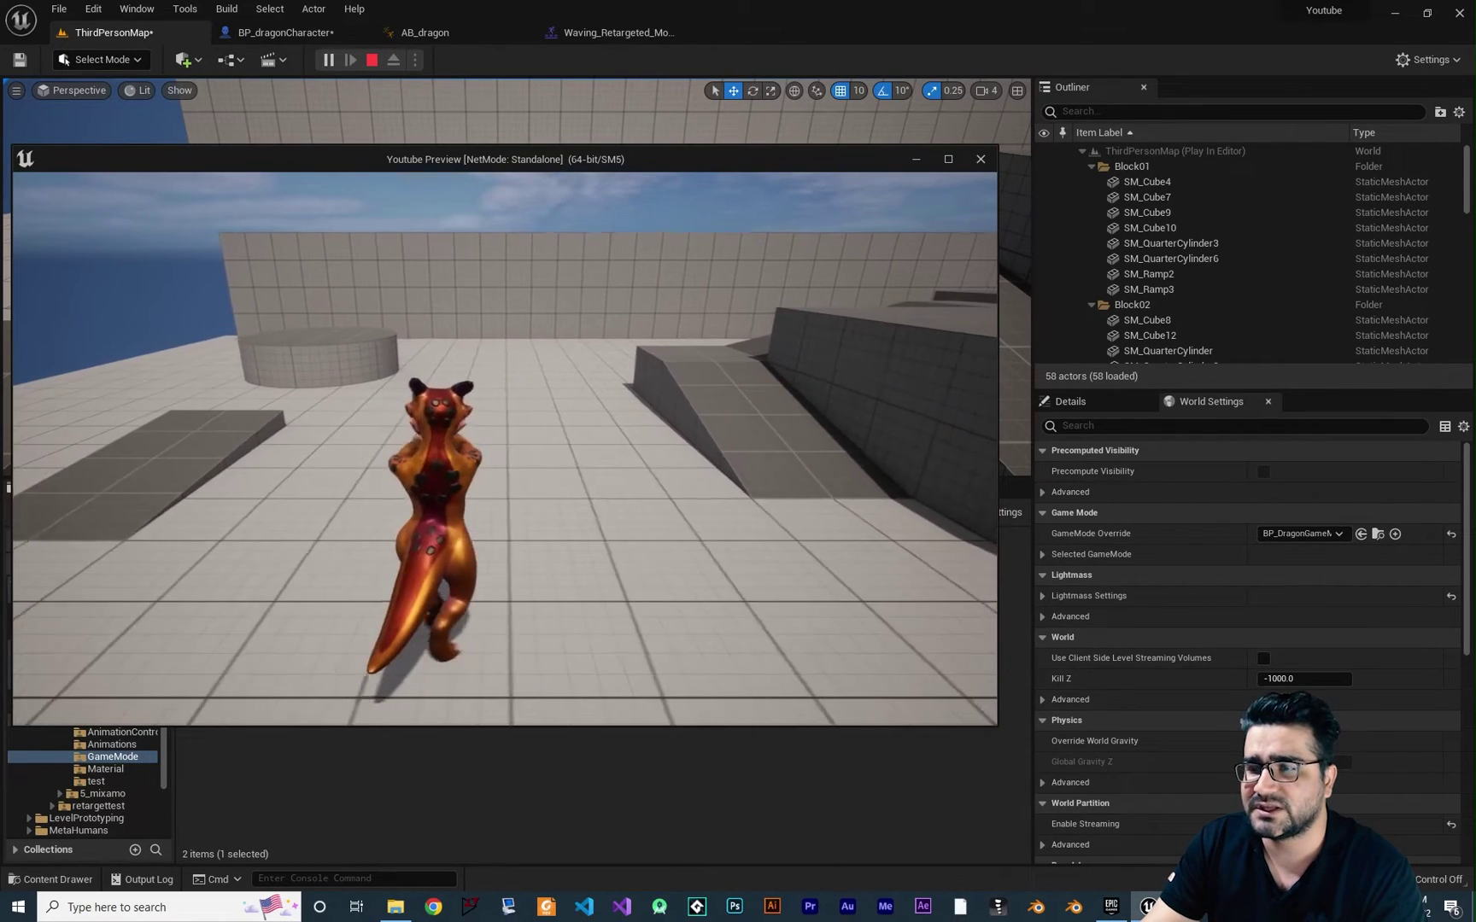
key("w")
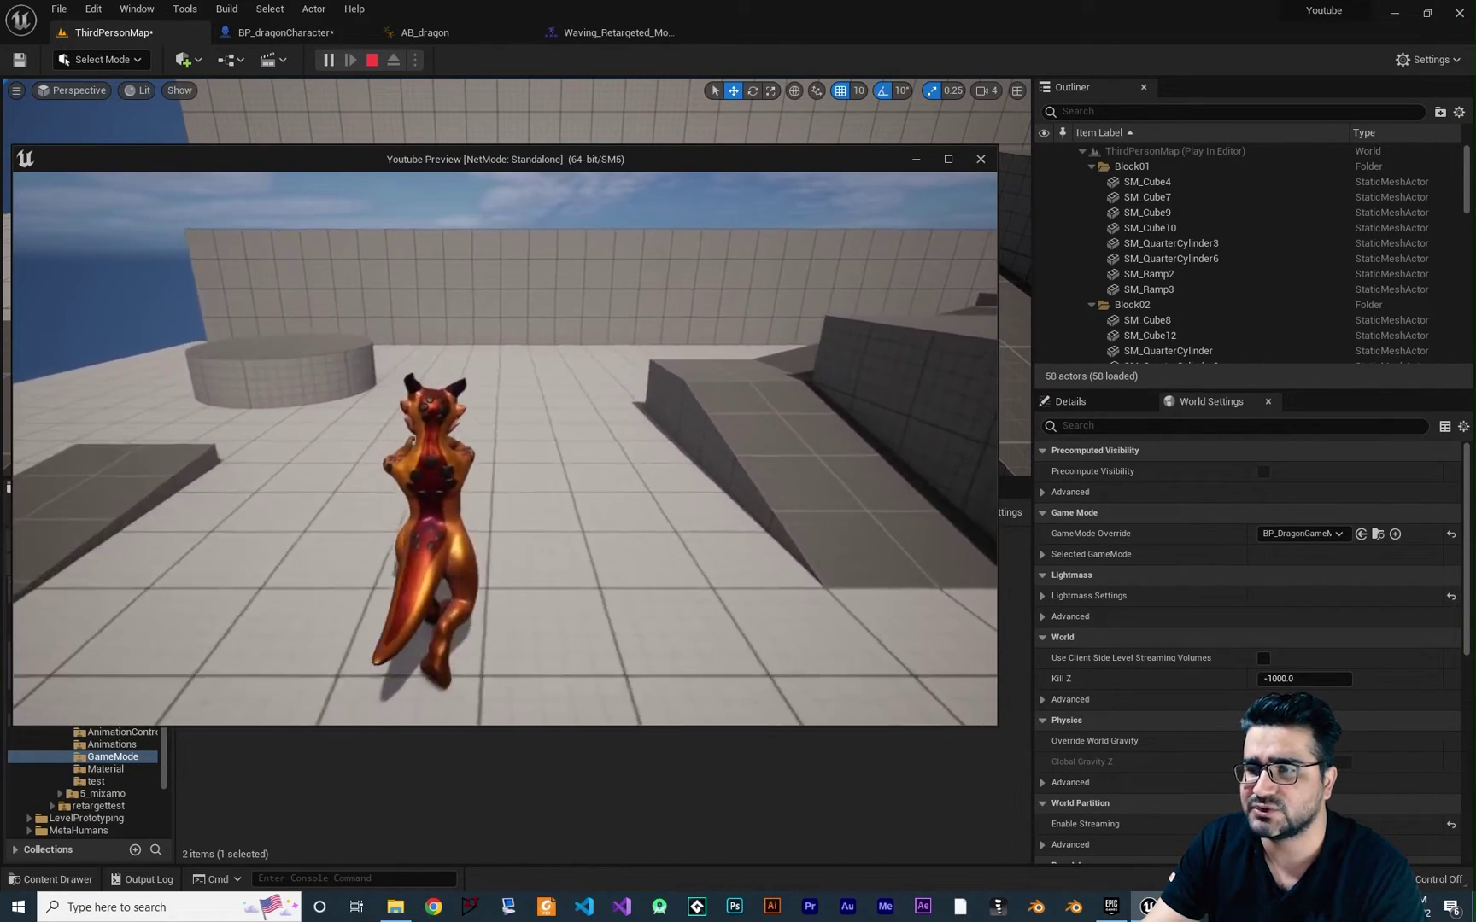
key("w")
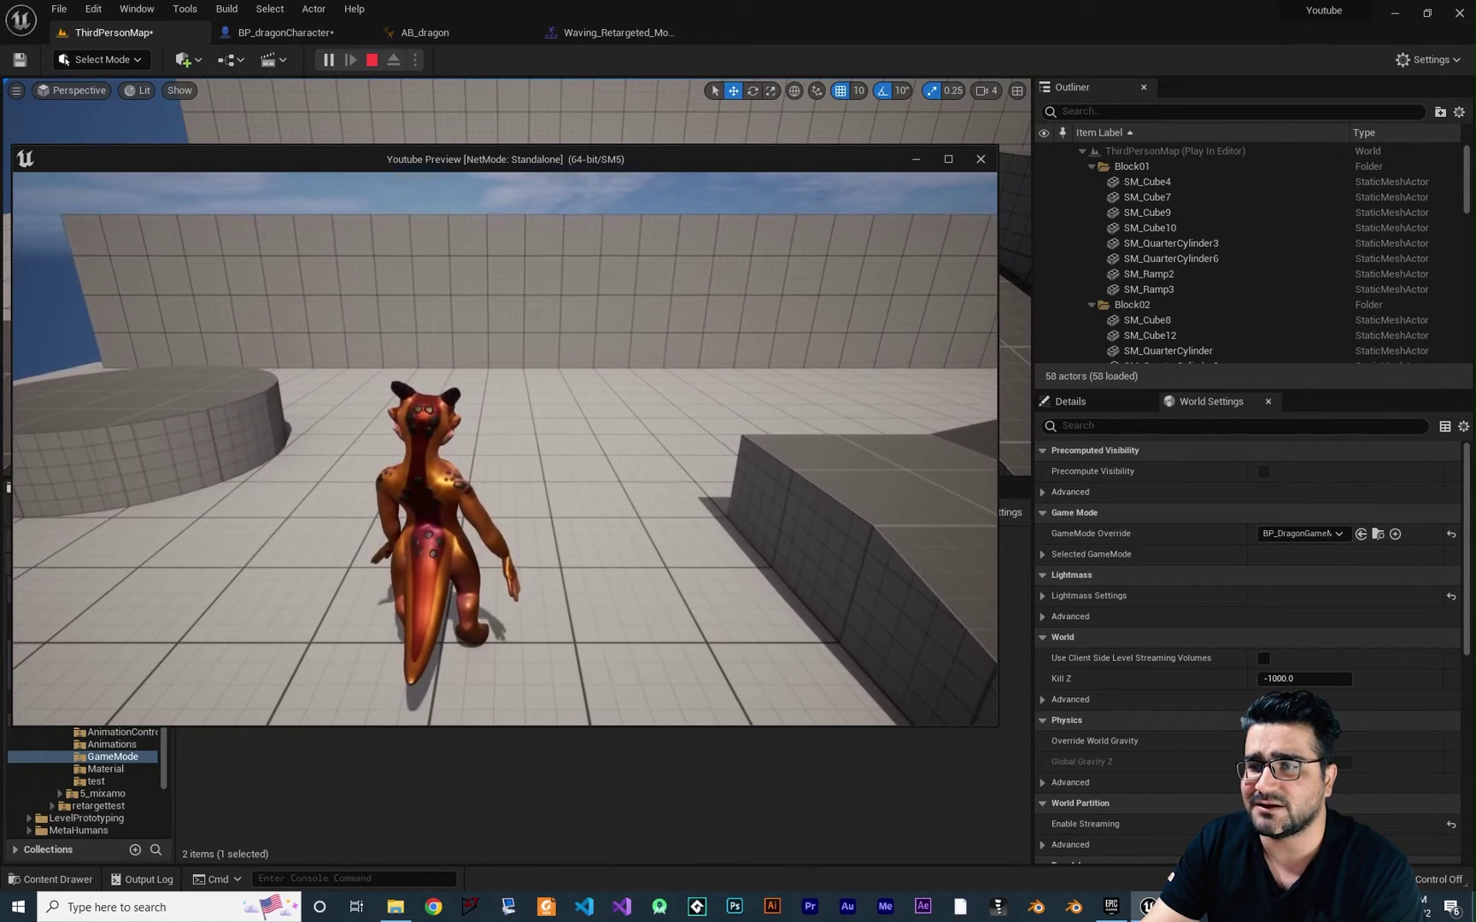
Step: Make the dragon wave with E, run forward, wave again, then end play with Esc
key("e")
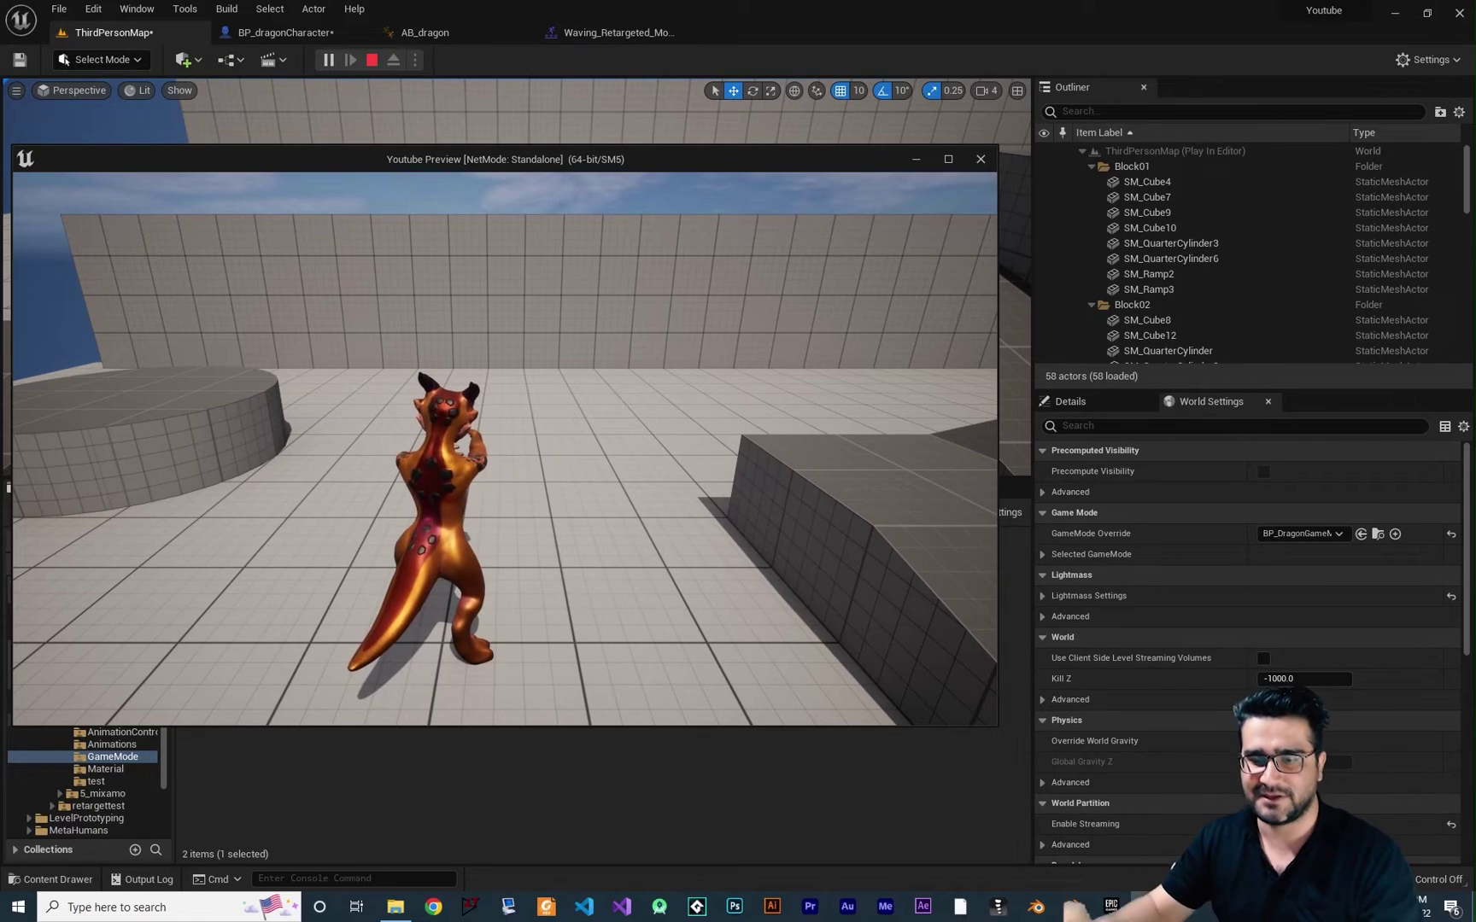
key("w")
key("e")
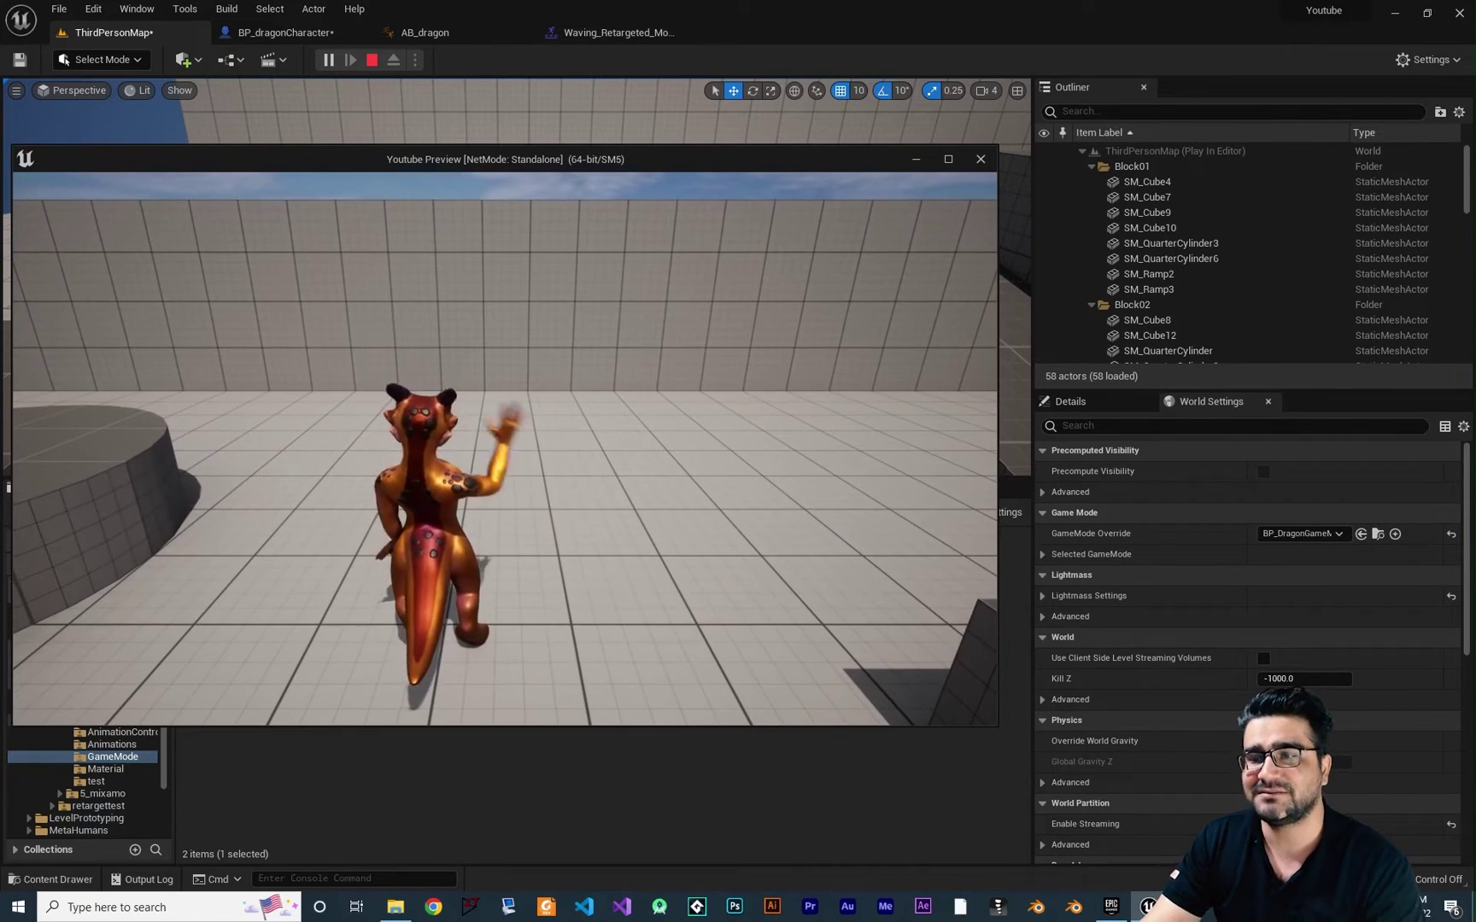
key("Escape")
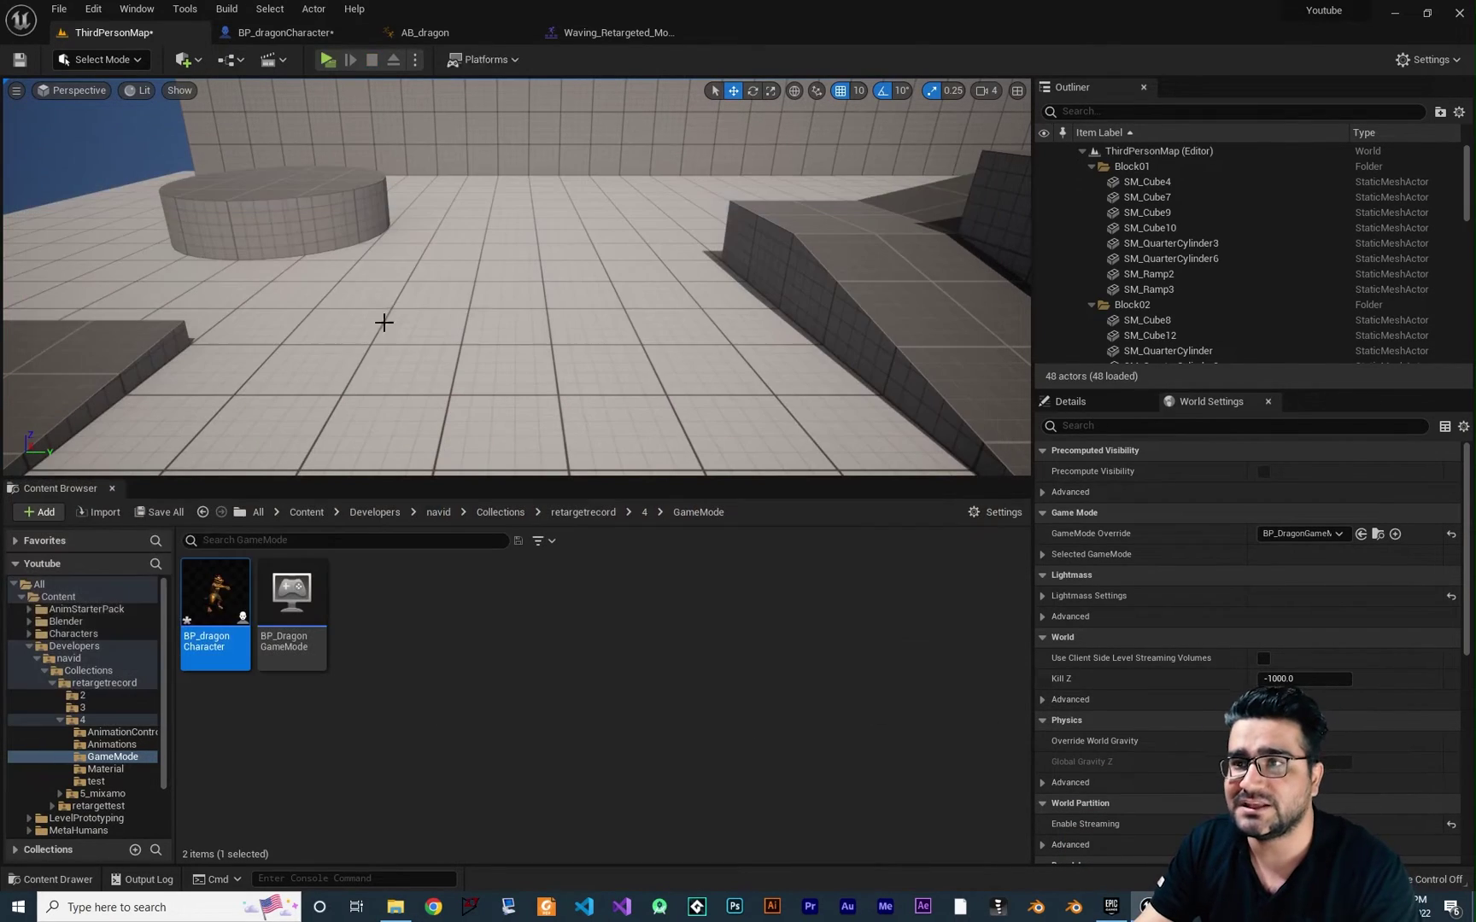
Step: In AB_dragon's AnimGraph, drag Slot 'DefaultSlot' off the blend chain into empty space above it
left_click(453, 37)
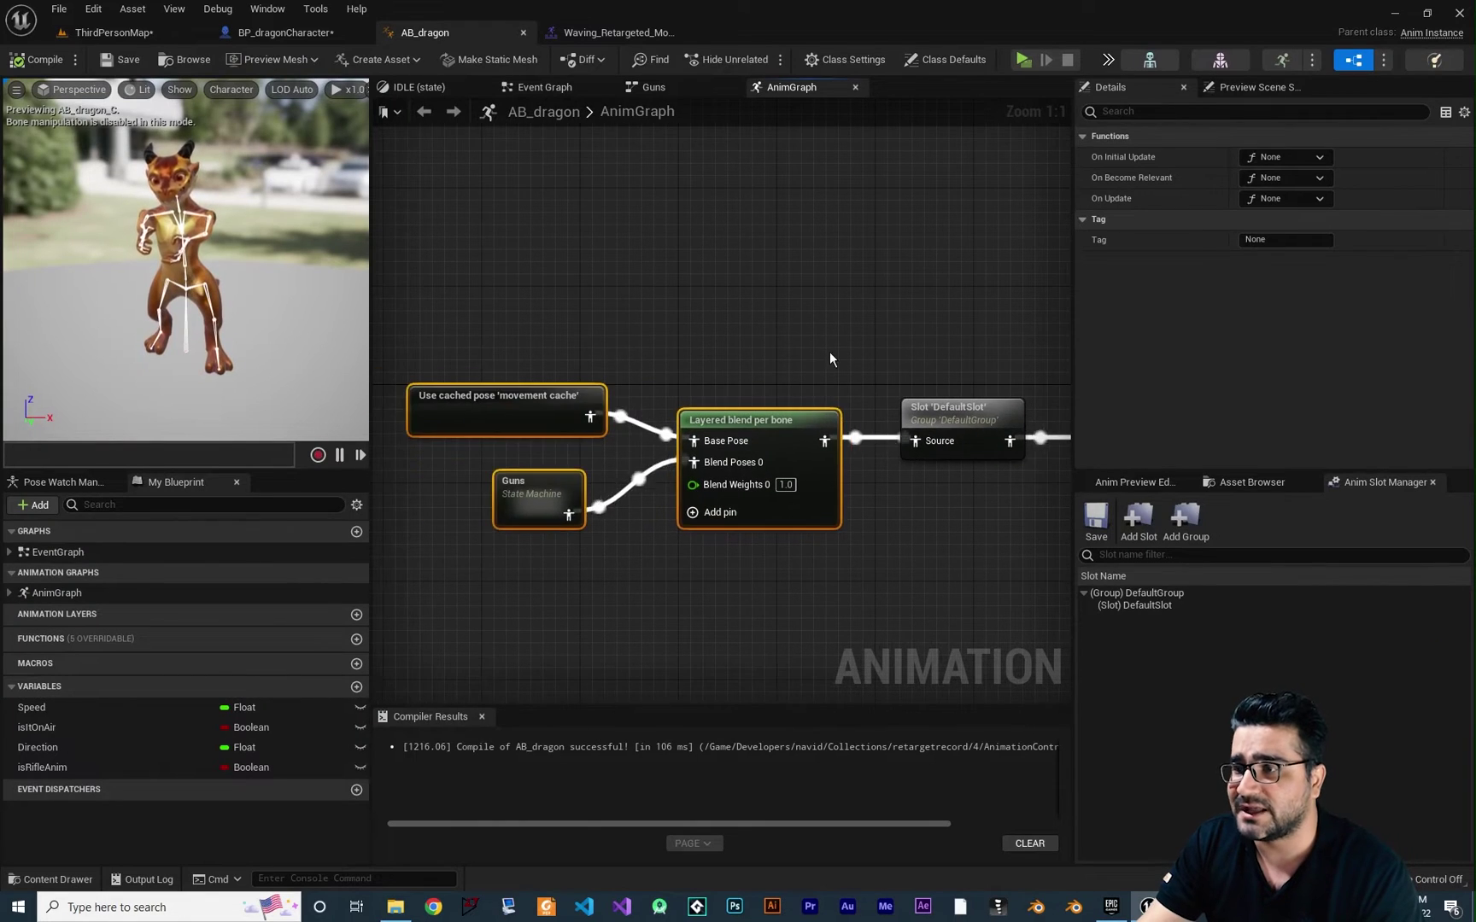
right_click_drag(824, 603, 772, 613)
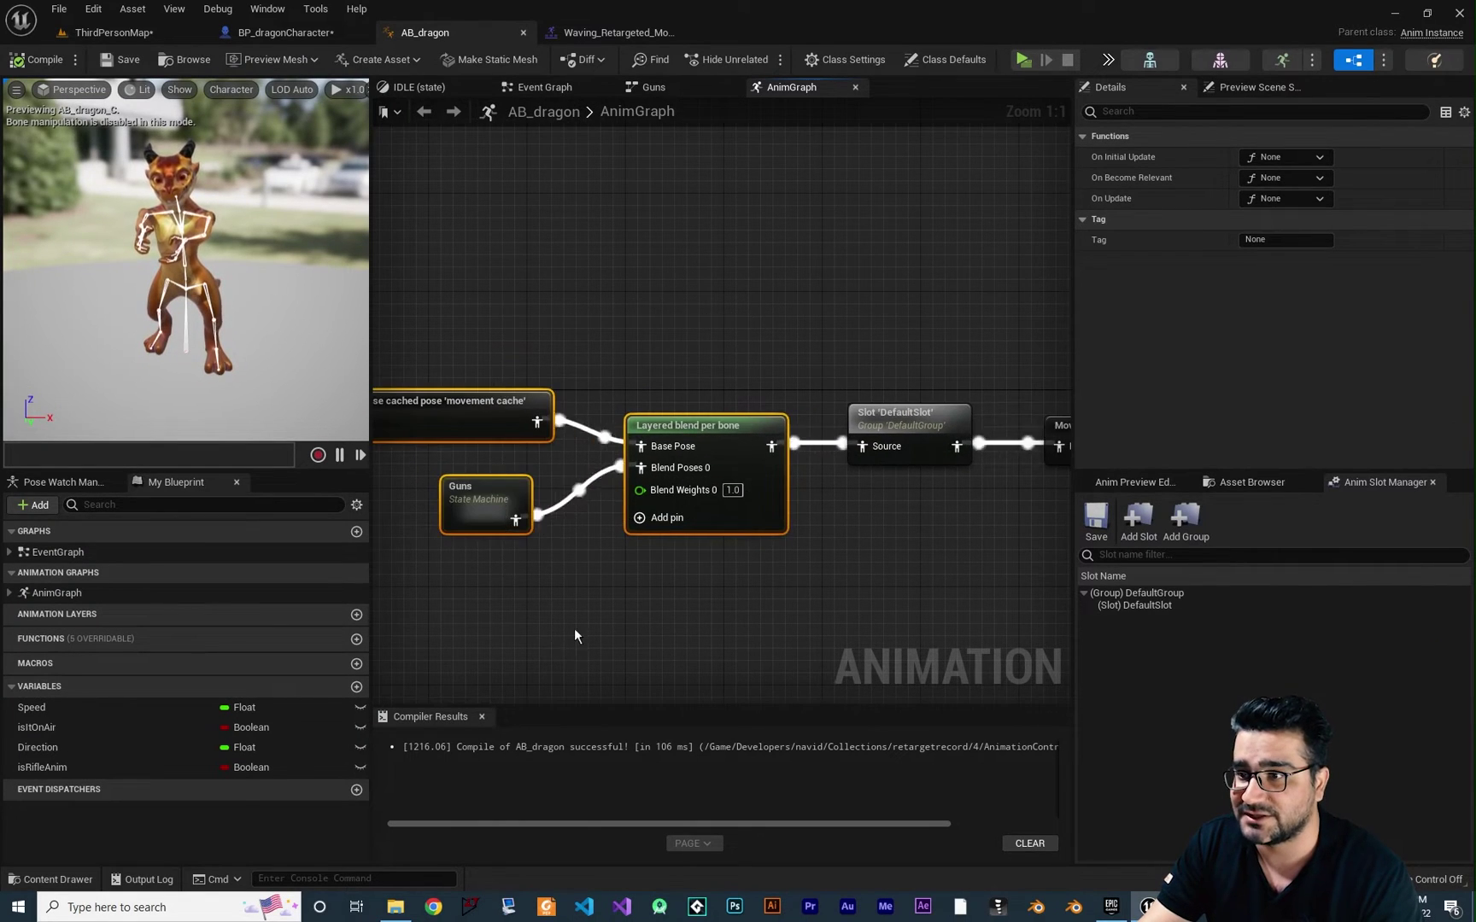
right_click_drag(574, 627, 682, 605)
right_click_drag(789, 606, 823, 531)
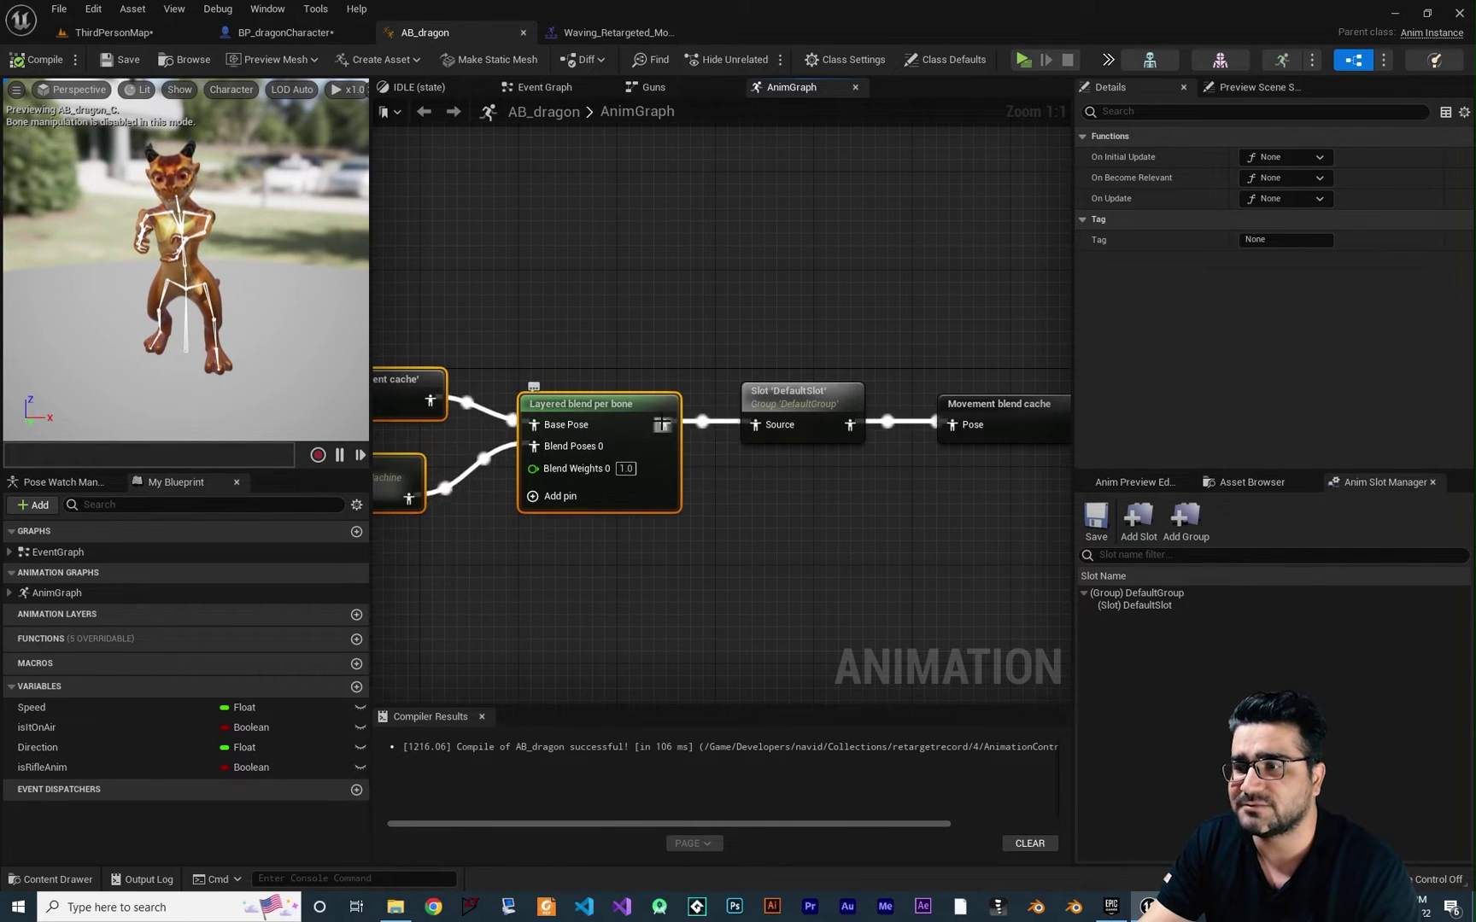
right_click_drag(825, 505, 827, 523)
left_click(818, 421)
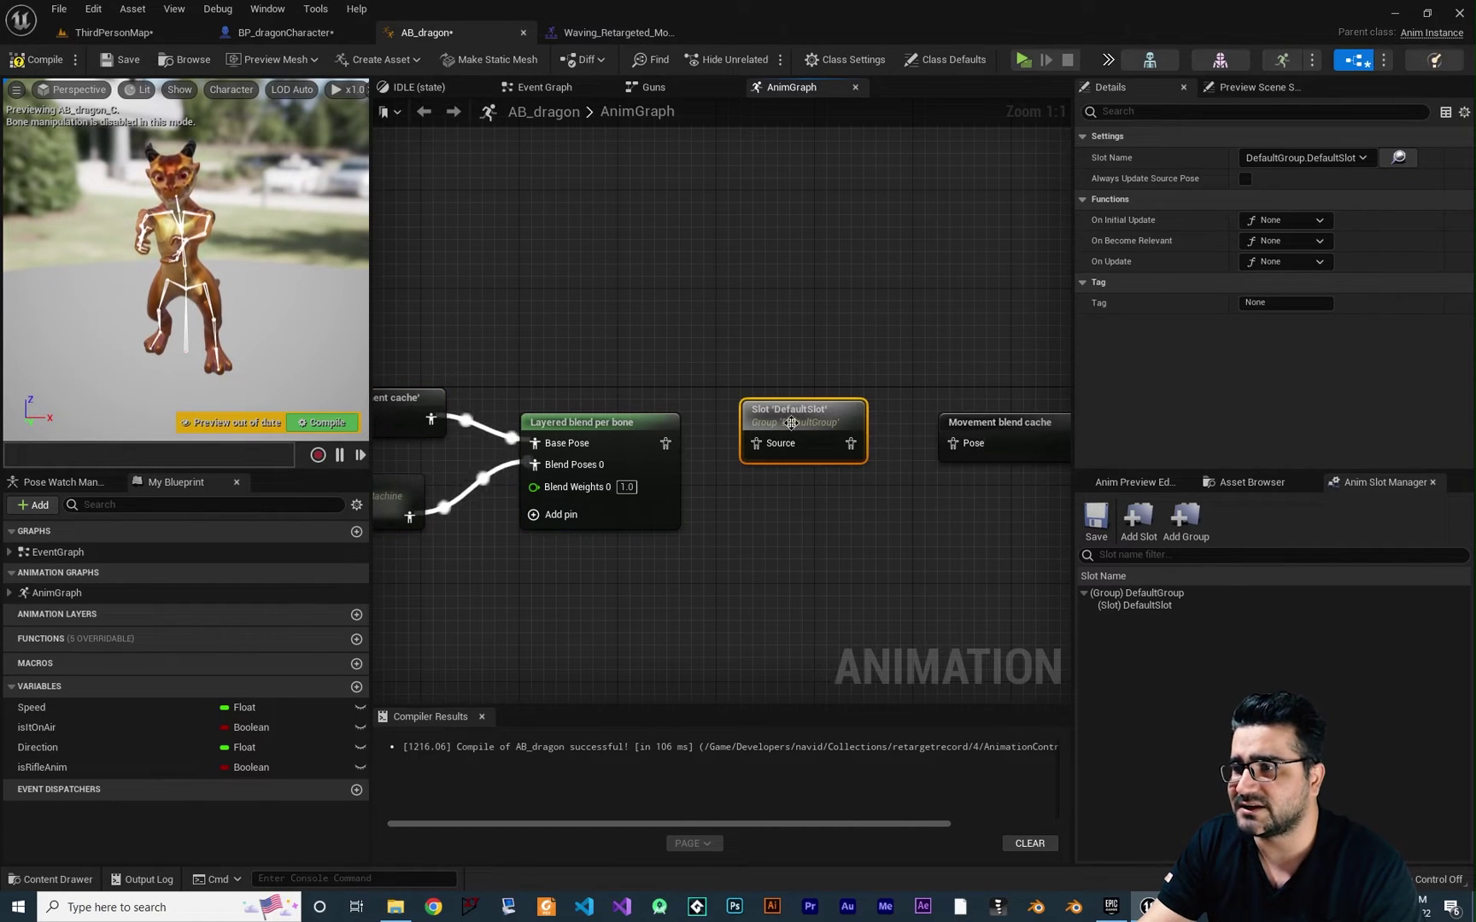
left_click_drag(791, 423, 707, 273)
right_click_drag(838, 464, 738, 495)
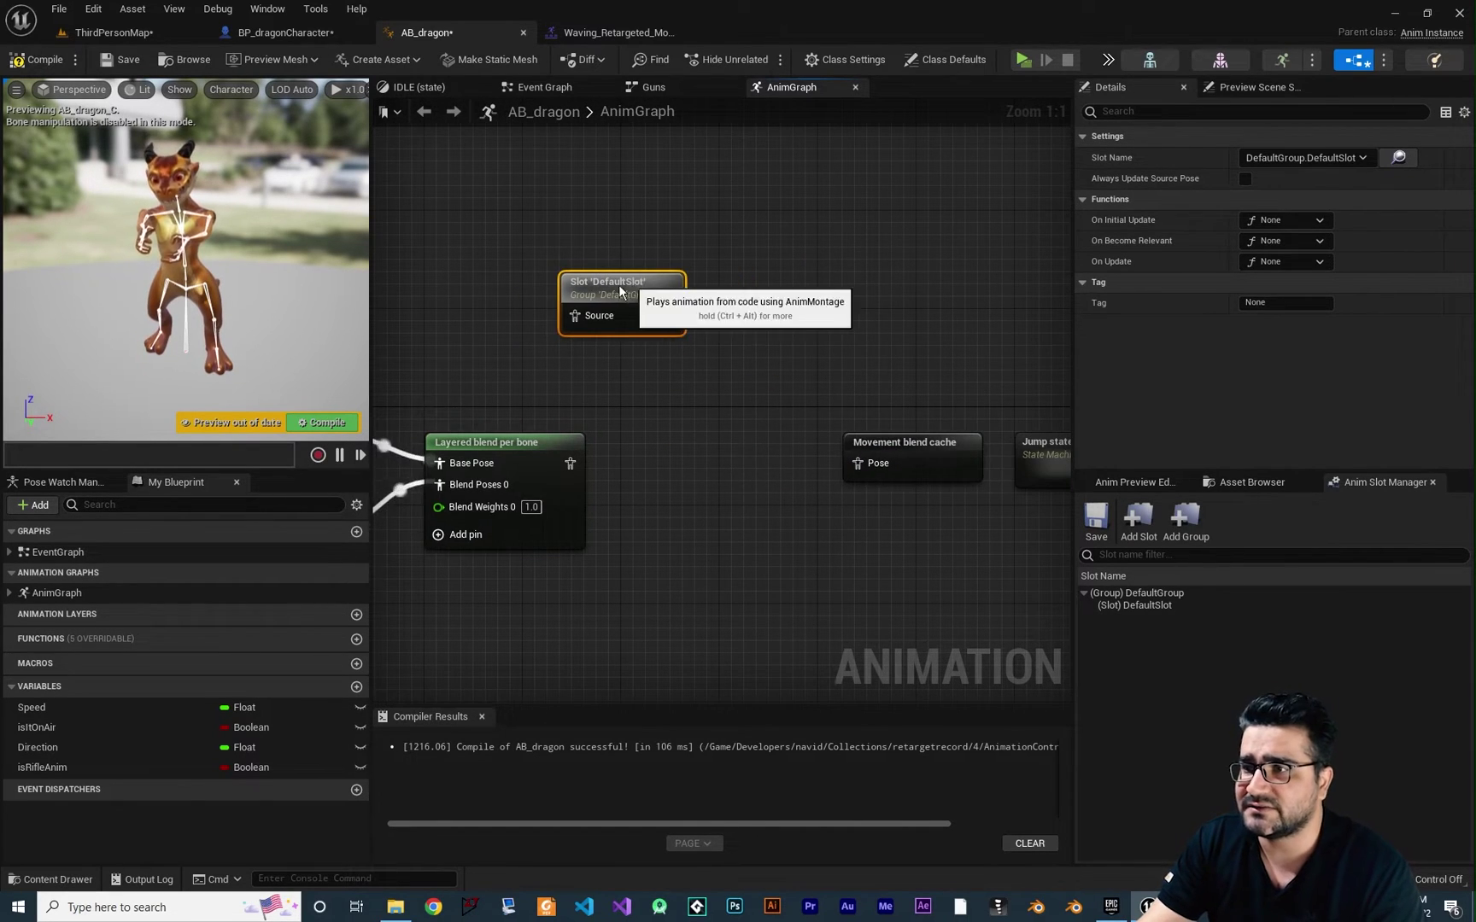
left_click_drag(618, 290, 519, 302)
Step: Add a new Layered blend per bone node with a Branch Filter element
right_click(694, 379)
type("laye")
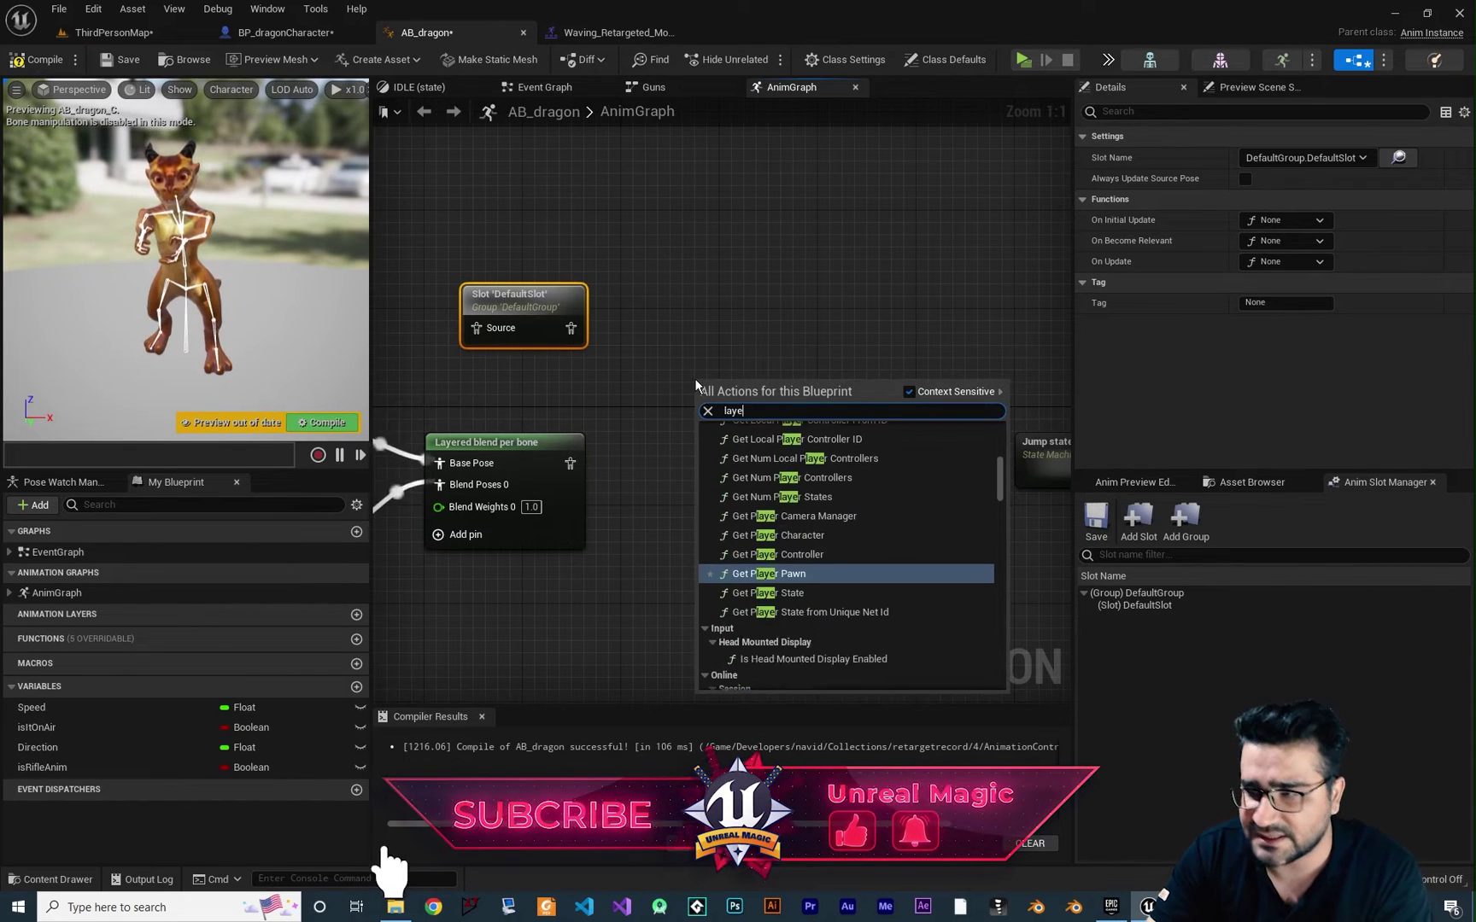
type("red")
left_click(801, 443)
left_click_drag(801, 400, 751, 365)
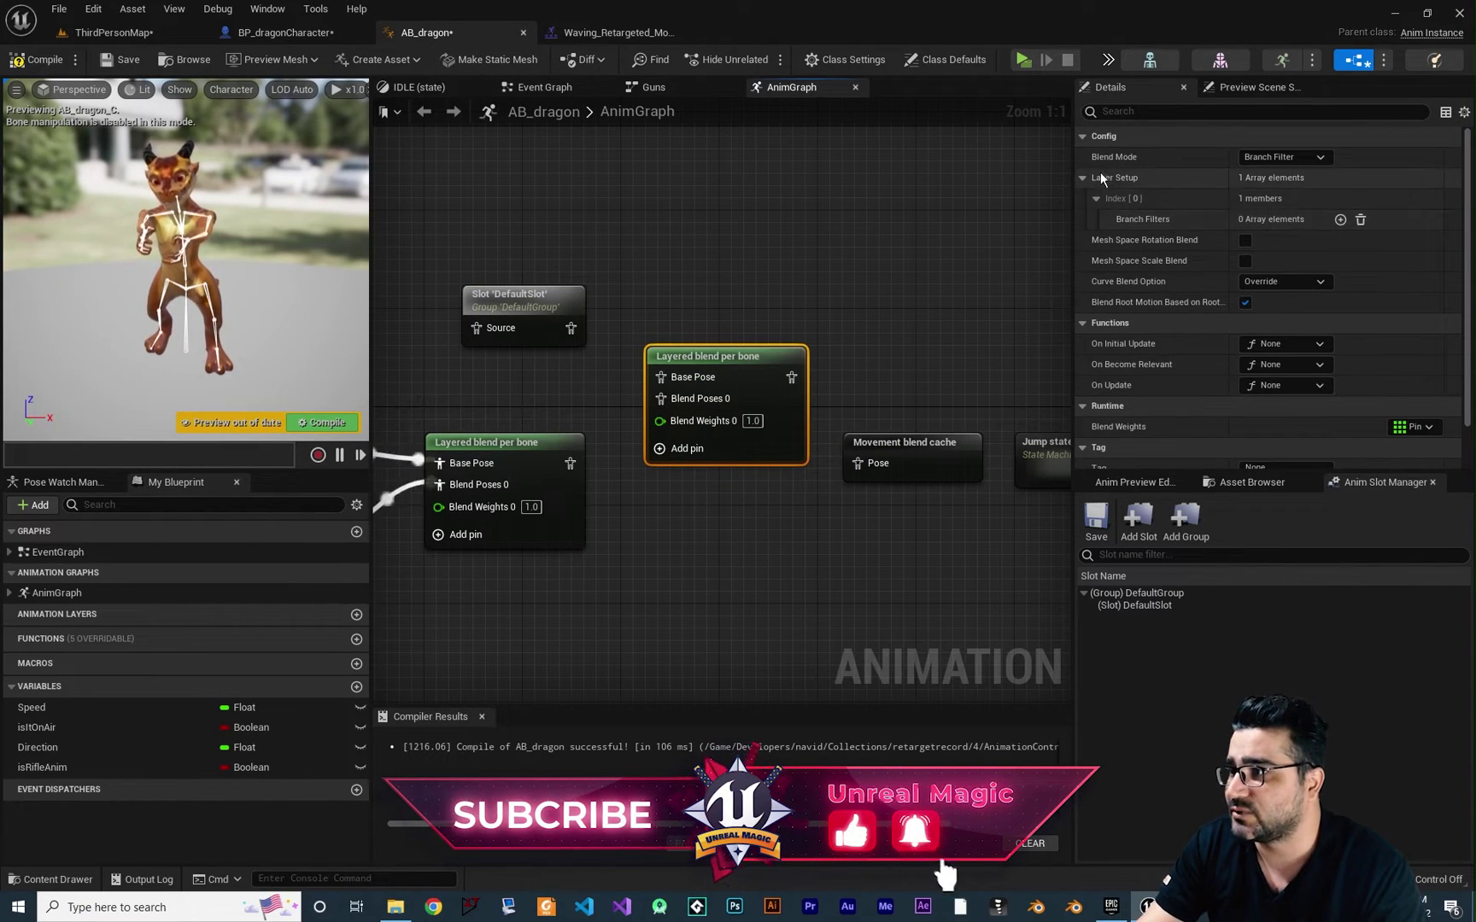
left_click(1339, 219)
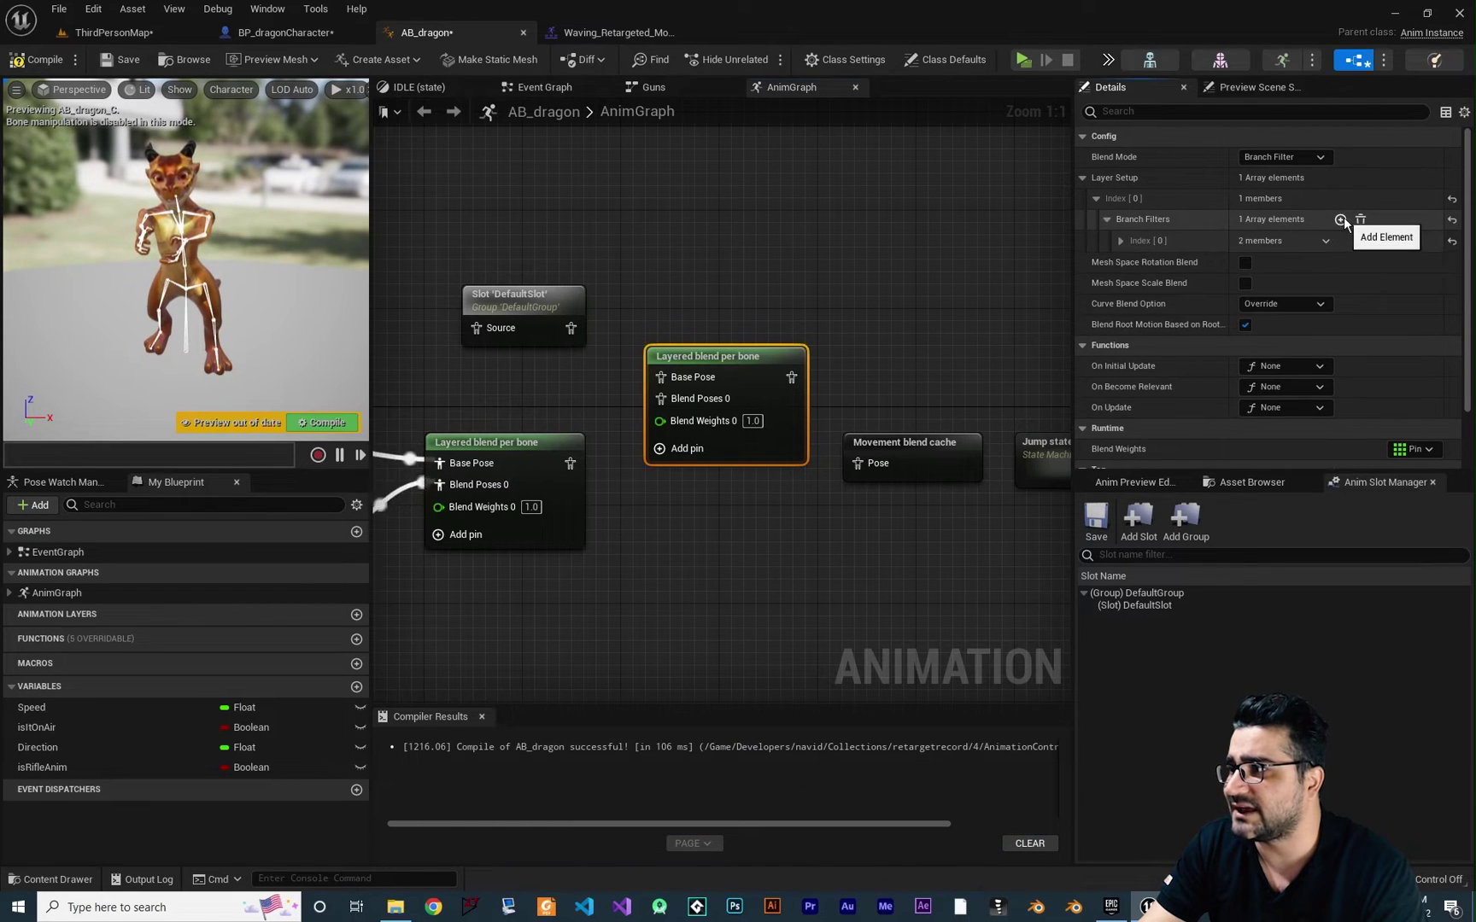
left_click(1119, 243)
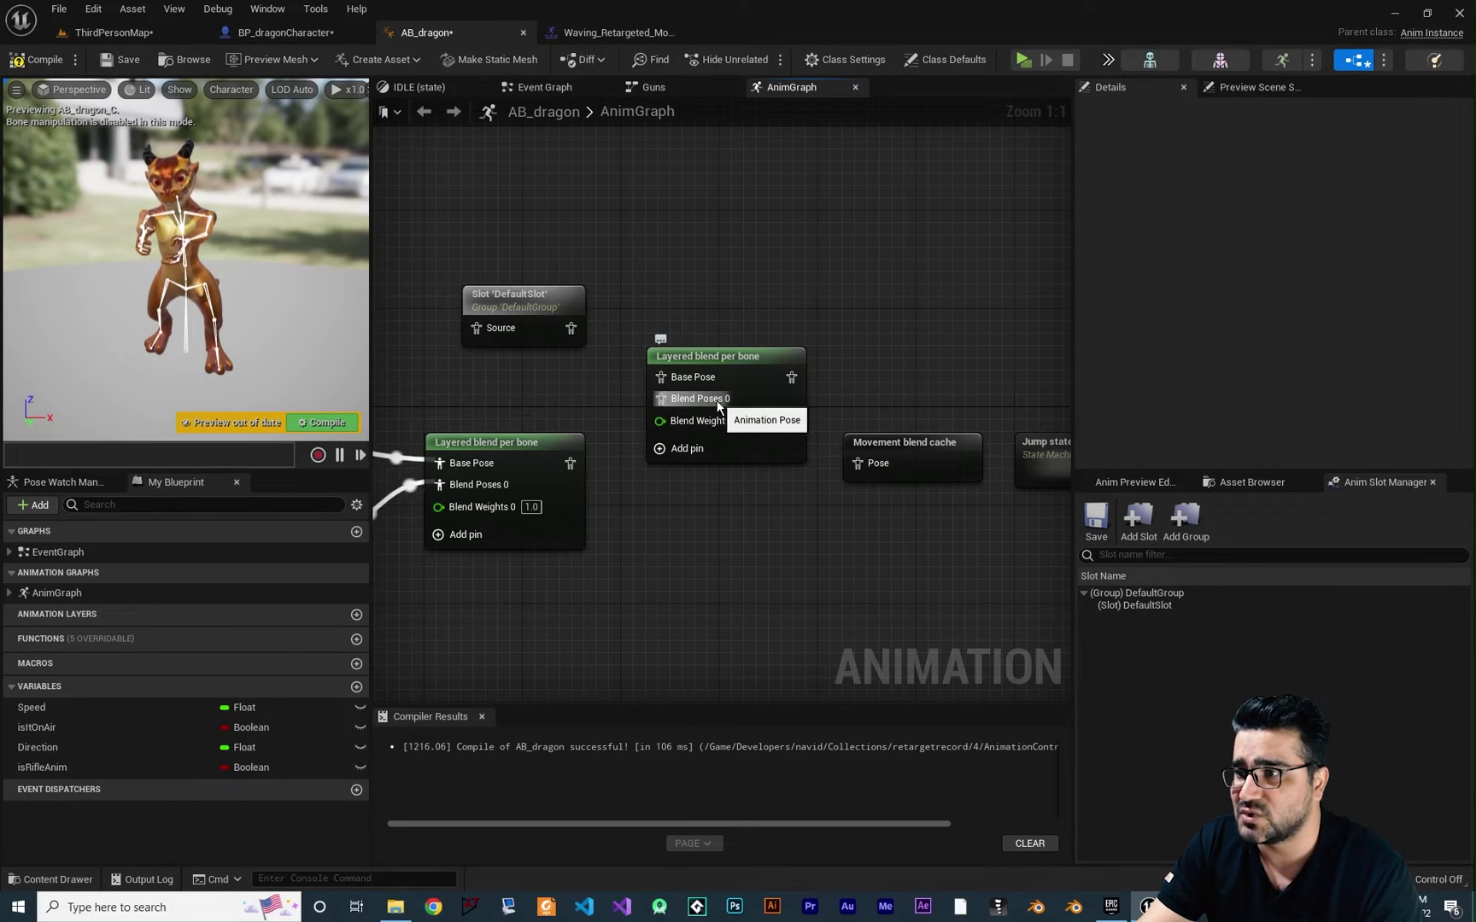
left_click_drag(737, 363, 737, 326)
Step: Paste a copy of the 'movement cache' pose, wire it to the new blend's Base Pose, and place DefaultSlot beside it
right_click_drag(624, 364, 912, 352)
left_click(583, 412)
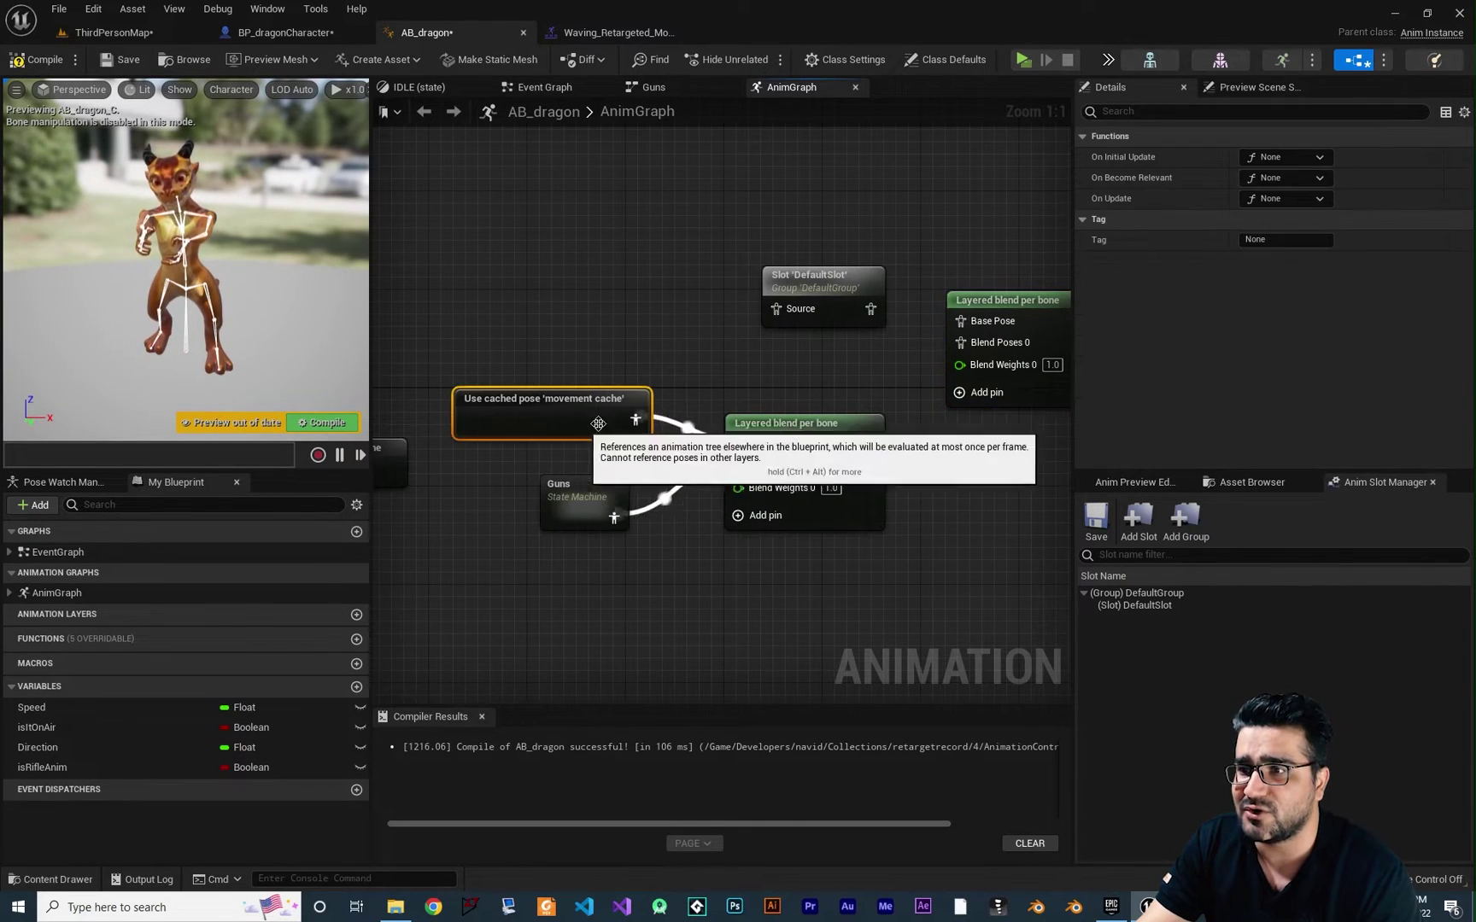
right_click_drag(546, 459, 580, 461)
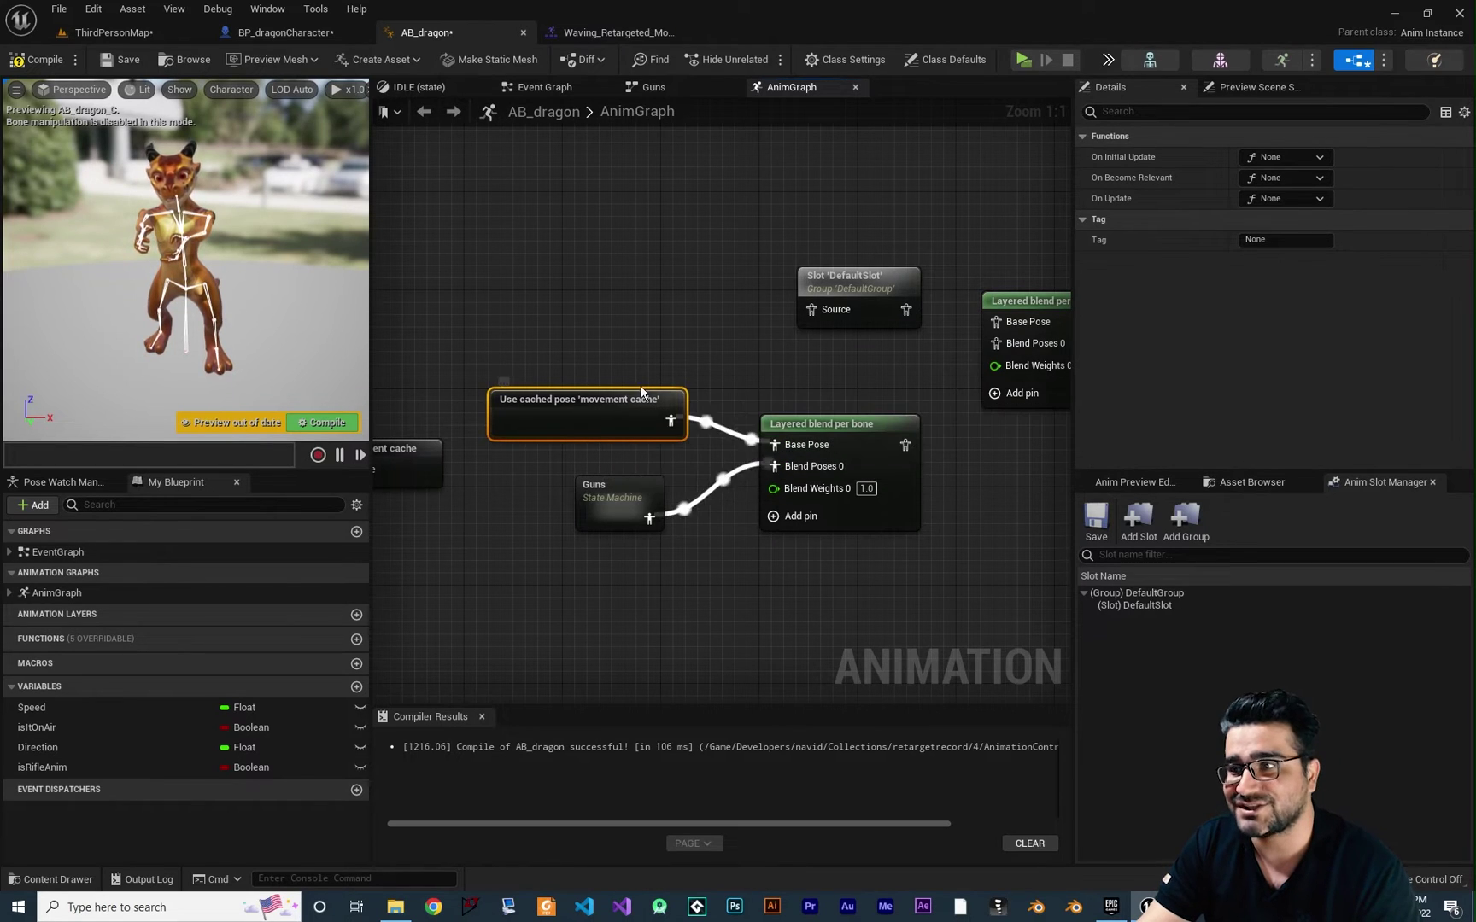
left_click_drag(847, 287, 662, 202)
right_click_drag(825, 321, 768, 324)
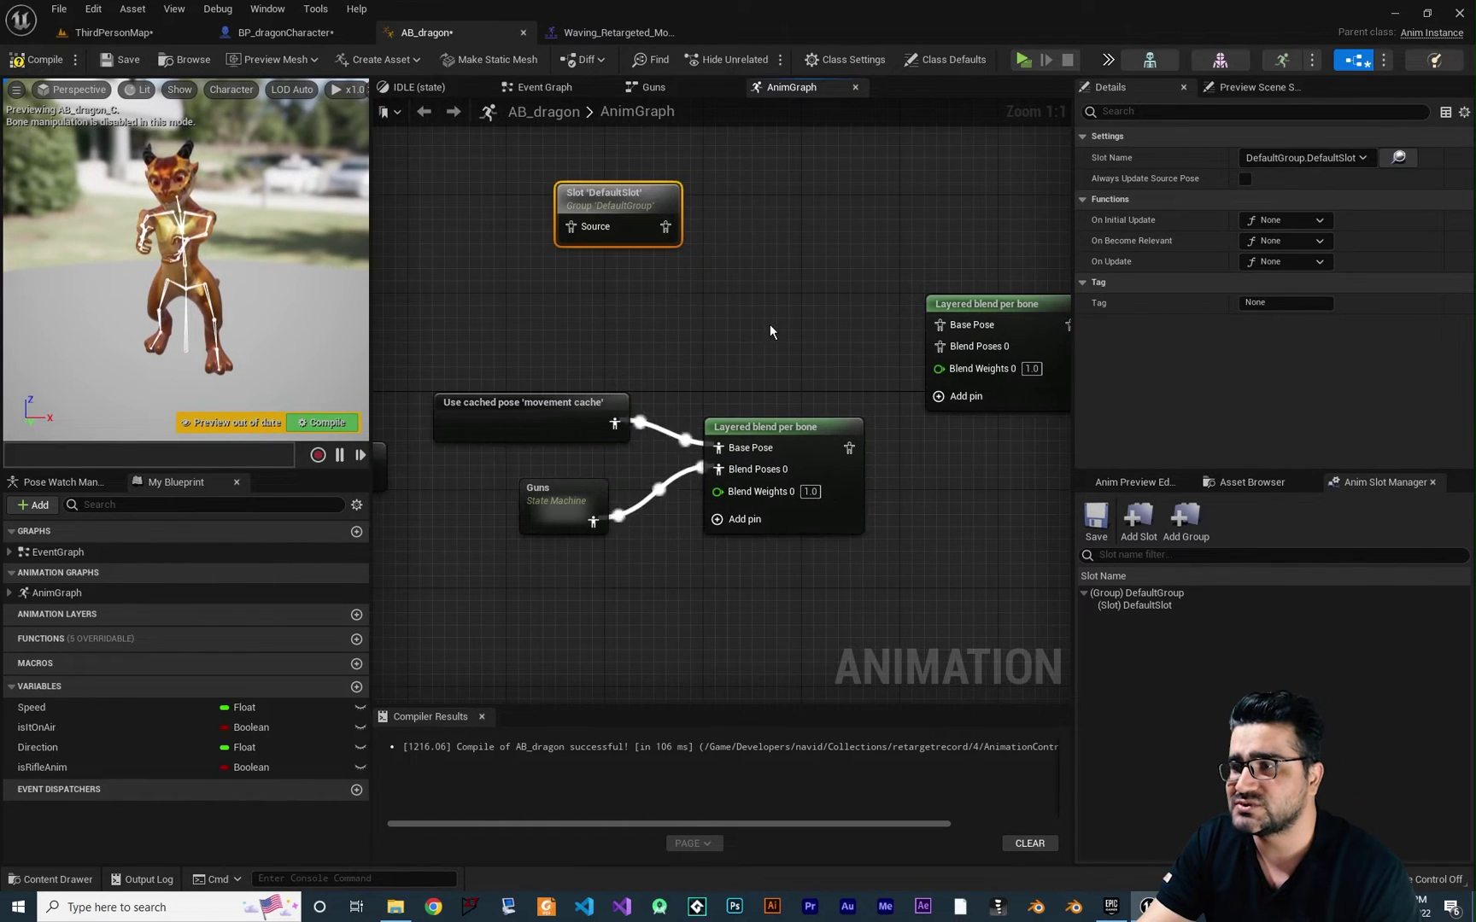
key("ctrl+v")
left_click_drag(807, 332, 711, 276)
left_click_drag(848, 301, 941, 330)
right_click_drag(973, 352, 886, 304)
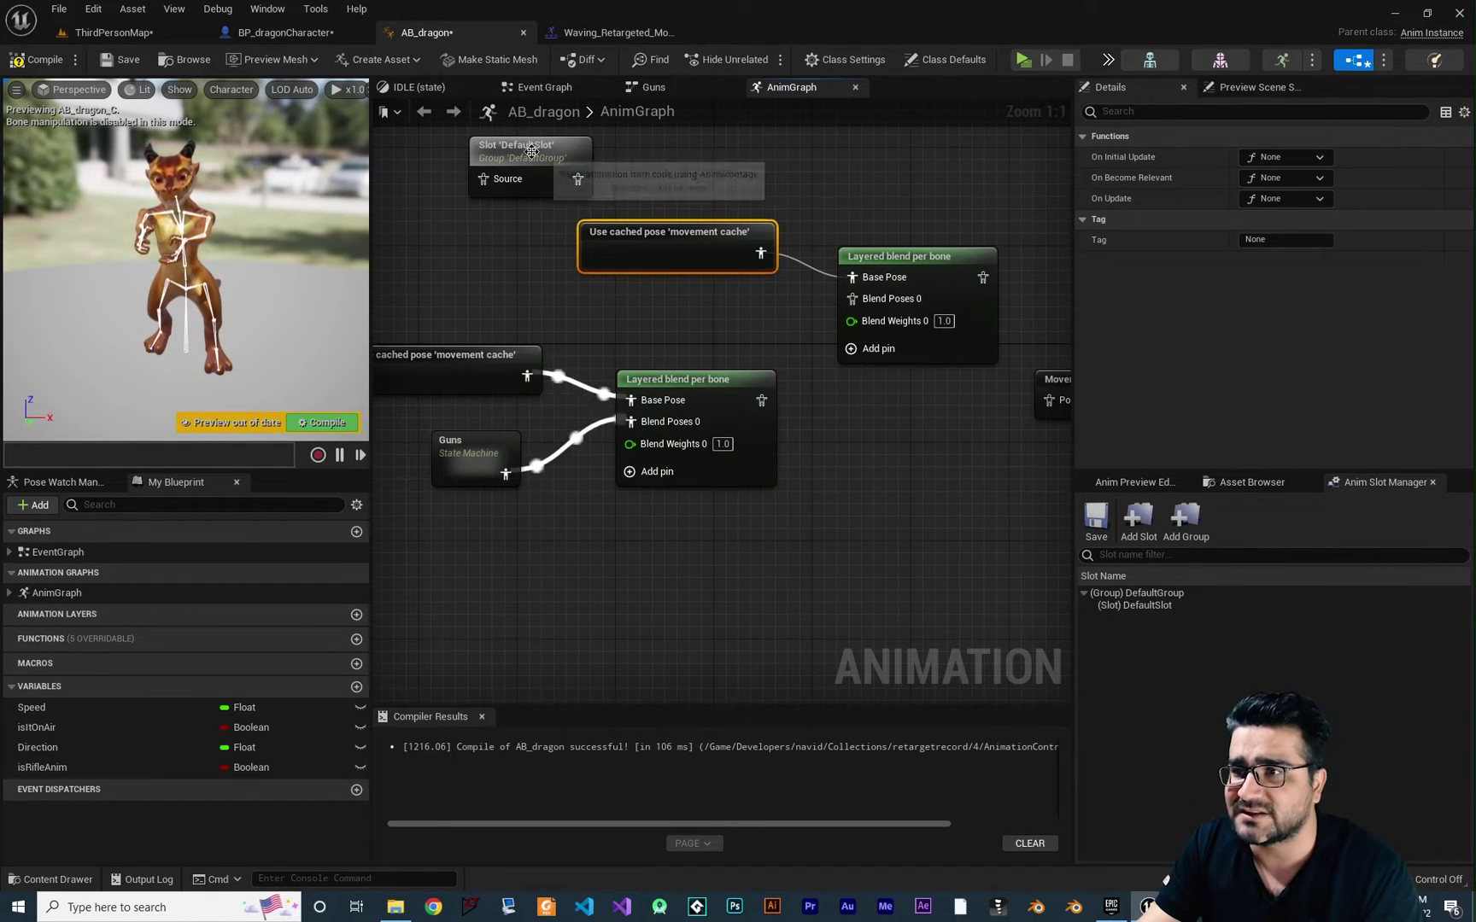
left_click_drag(535, 149, 696, 297)
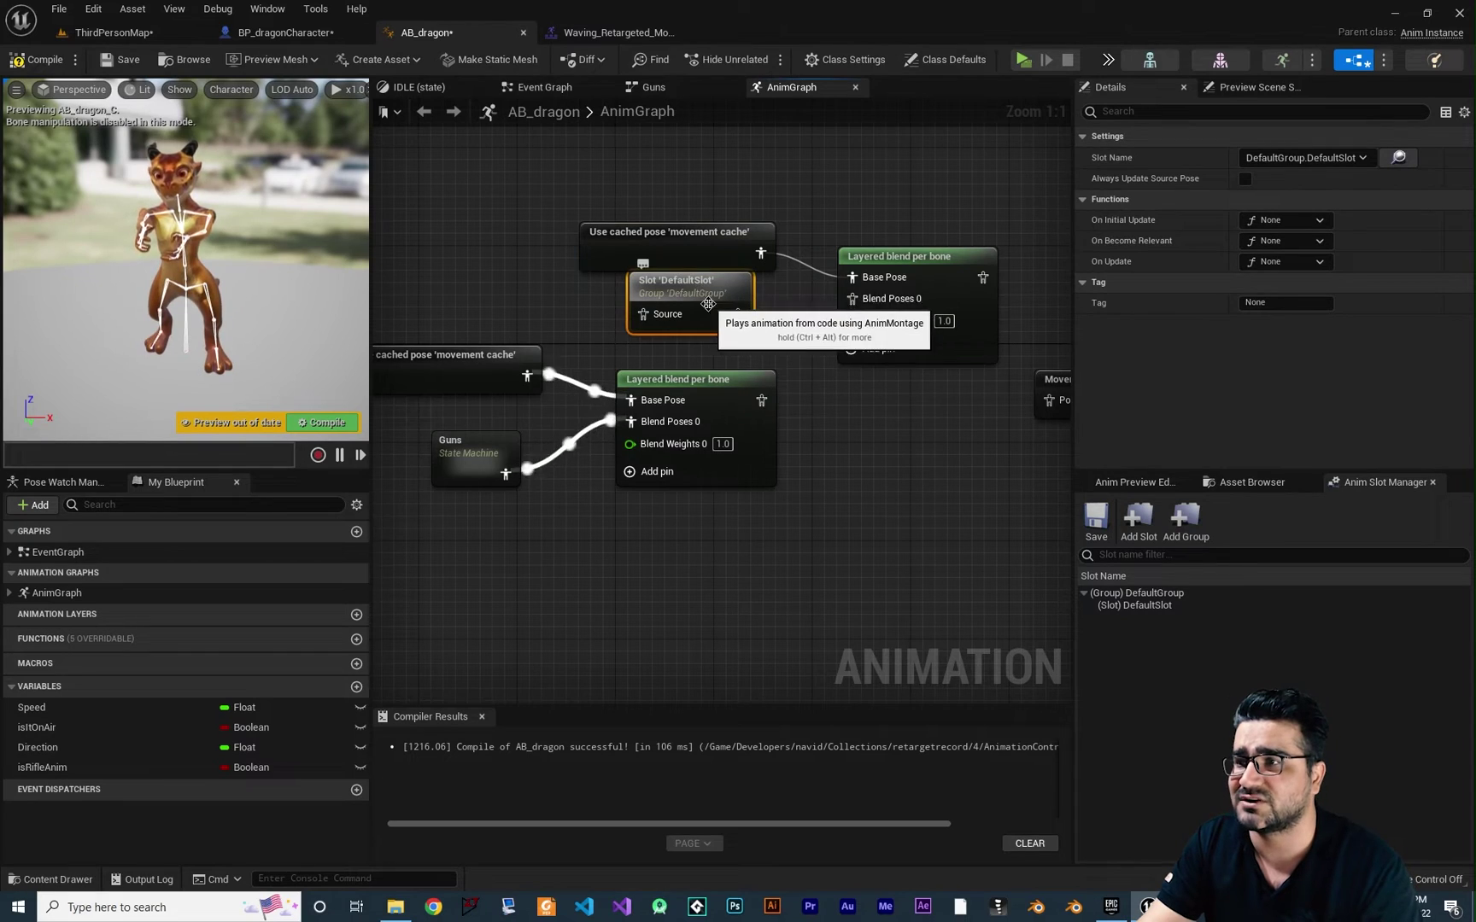
left_click(597, 34)
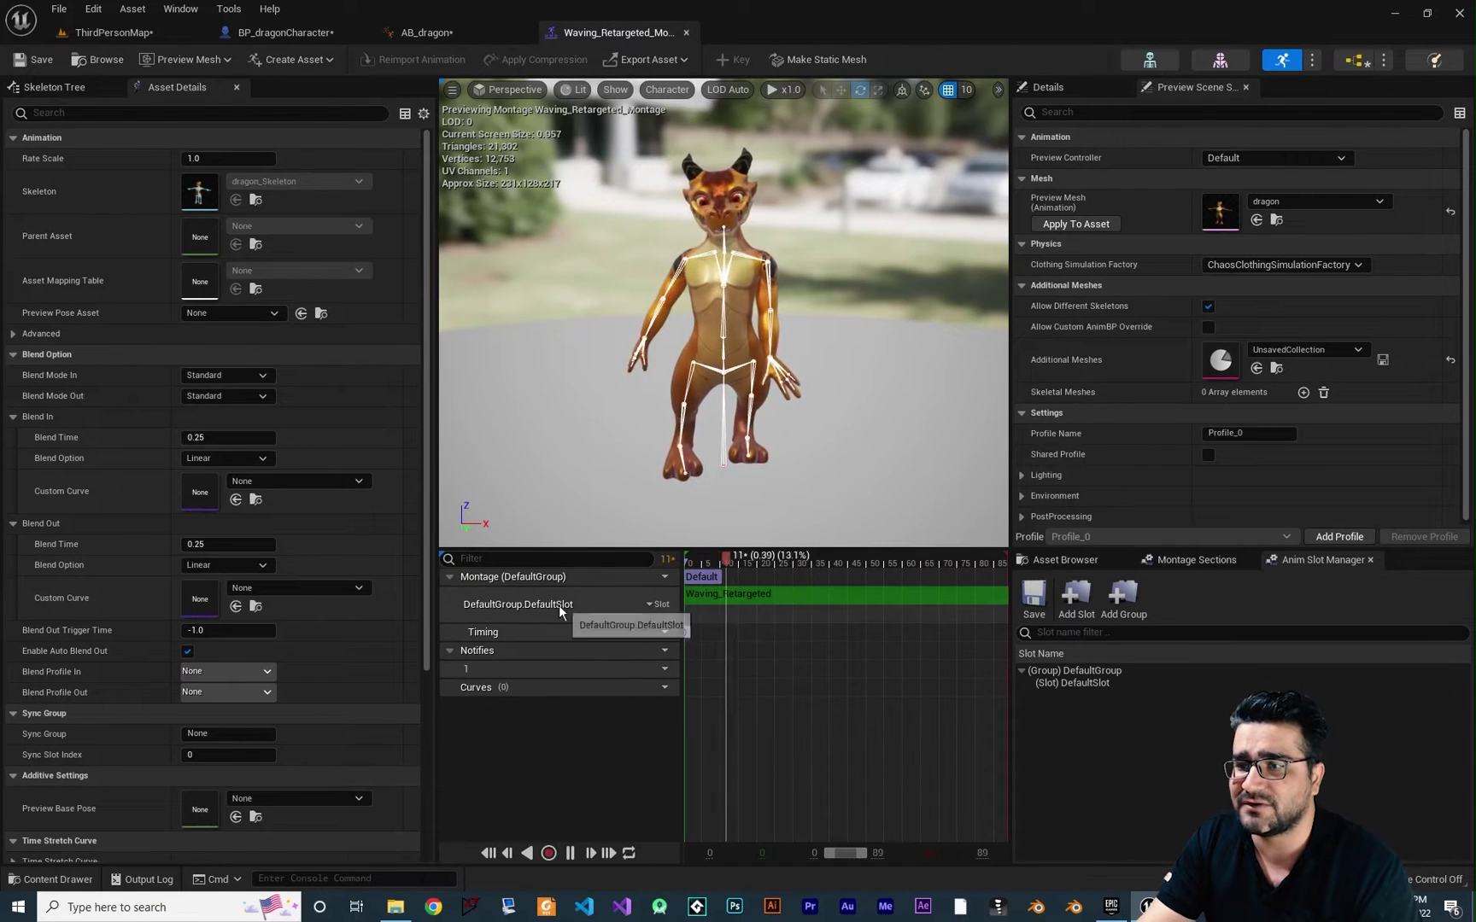
left_click(457, 34)
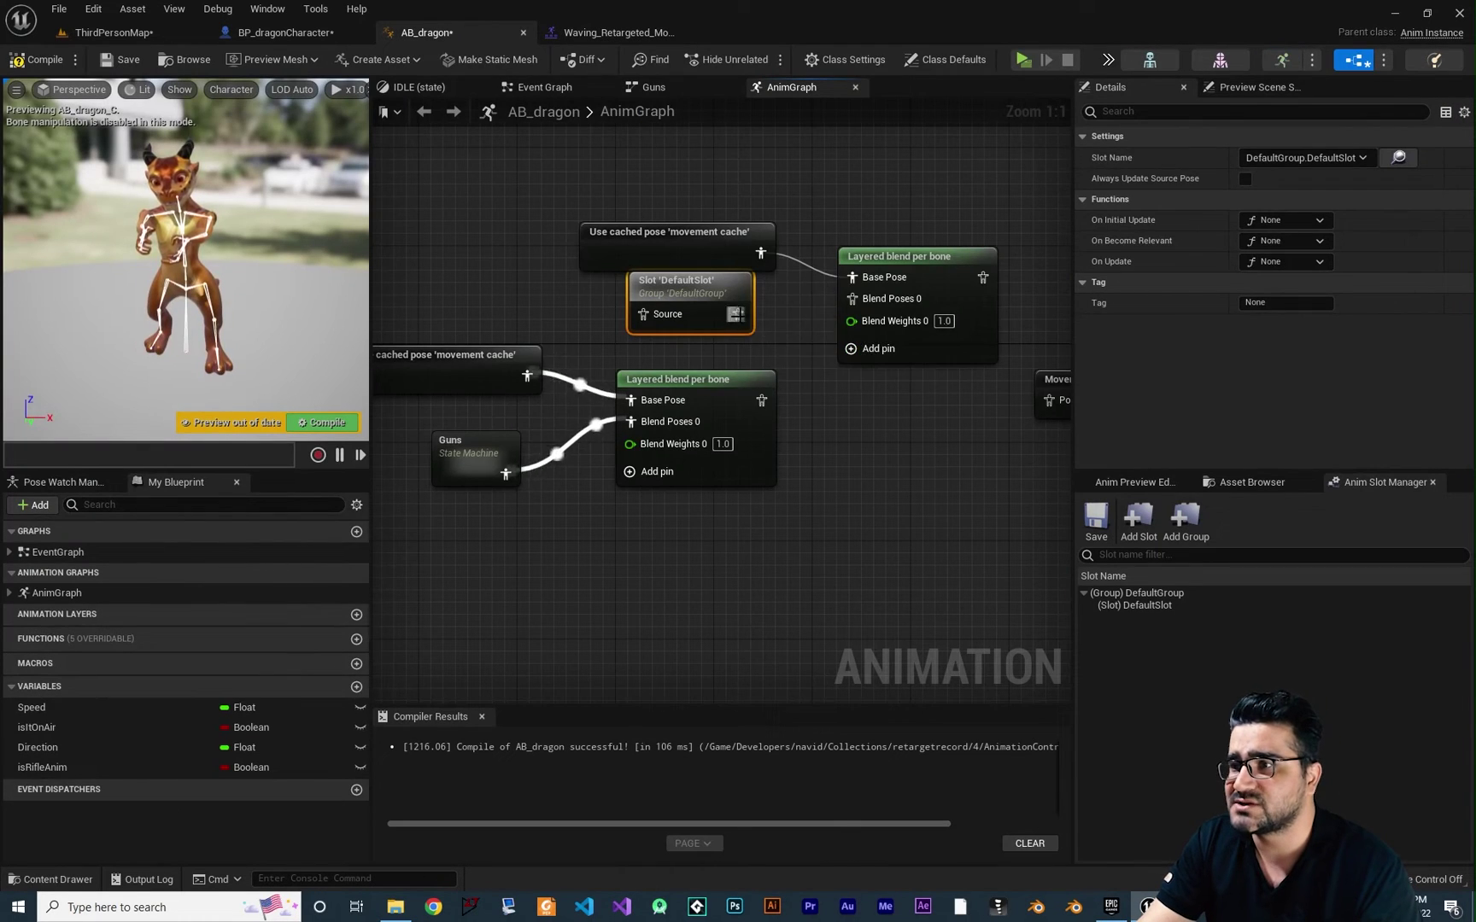
Step: Rearrange the AnimGraph, moving the lower row of nodes left beneath the upper blend nodes
left_click_drag(701, 288, 703, 303)
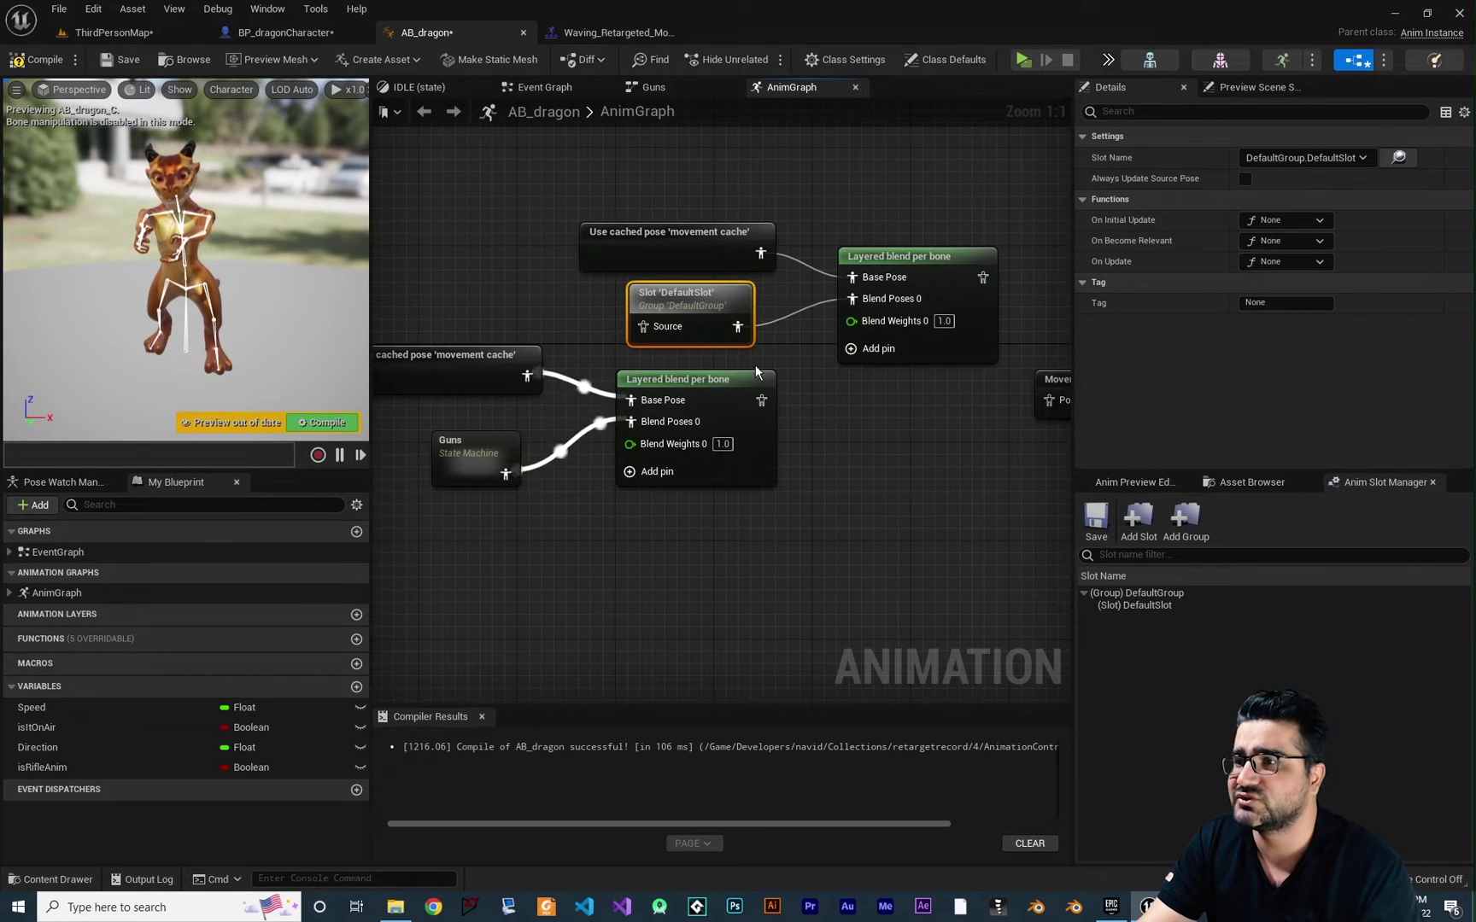
right_click_drag(915, 437, 758, 478)
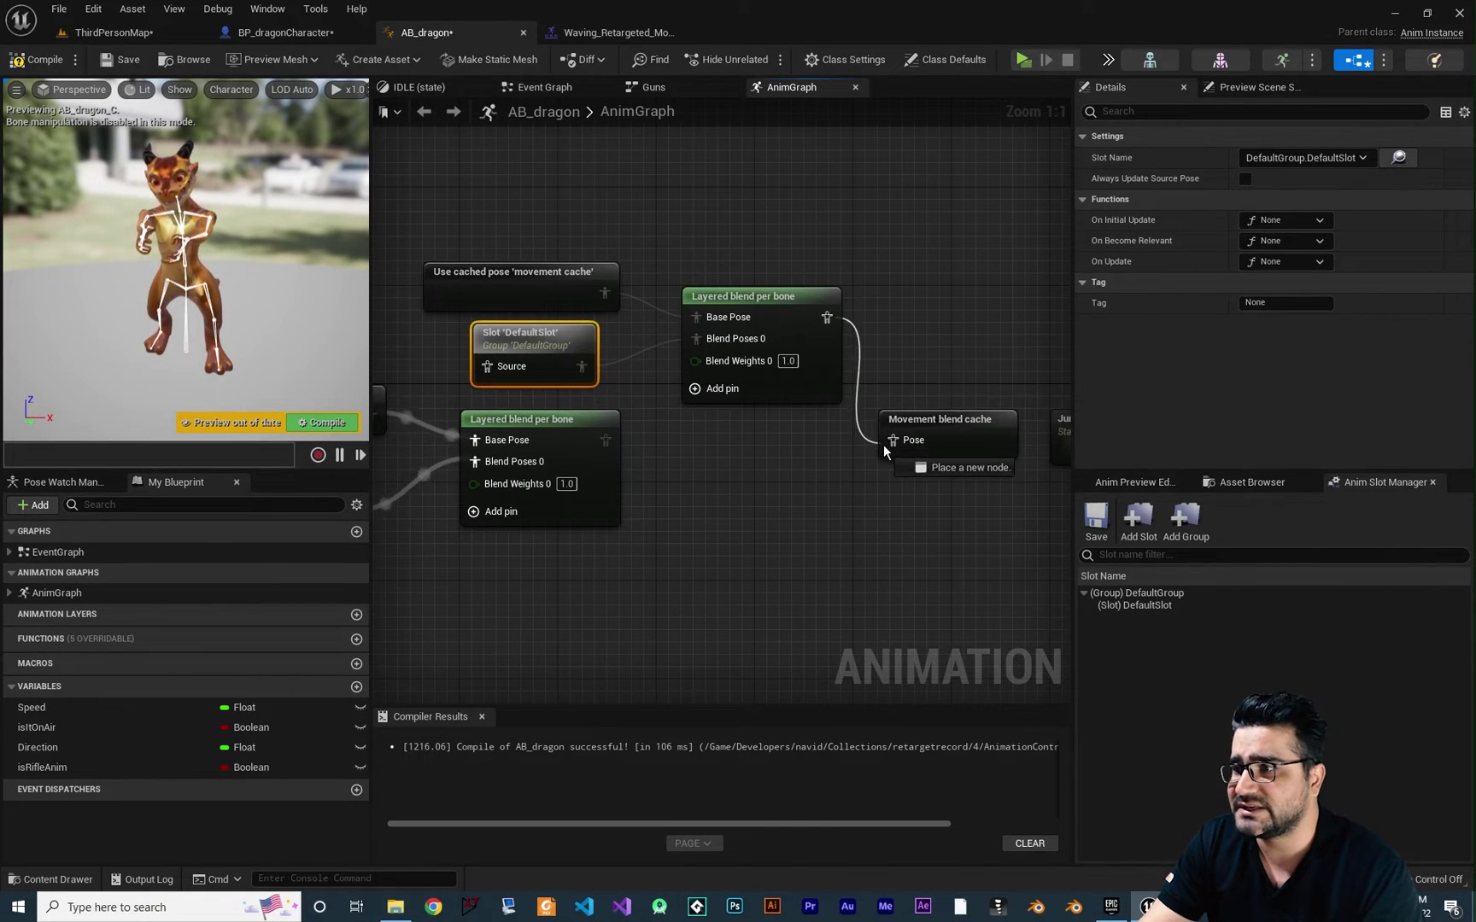
right_click_drag(552, 348, 662, 380)
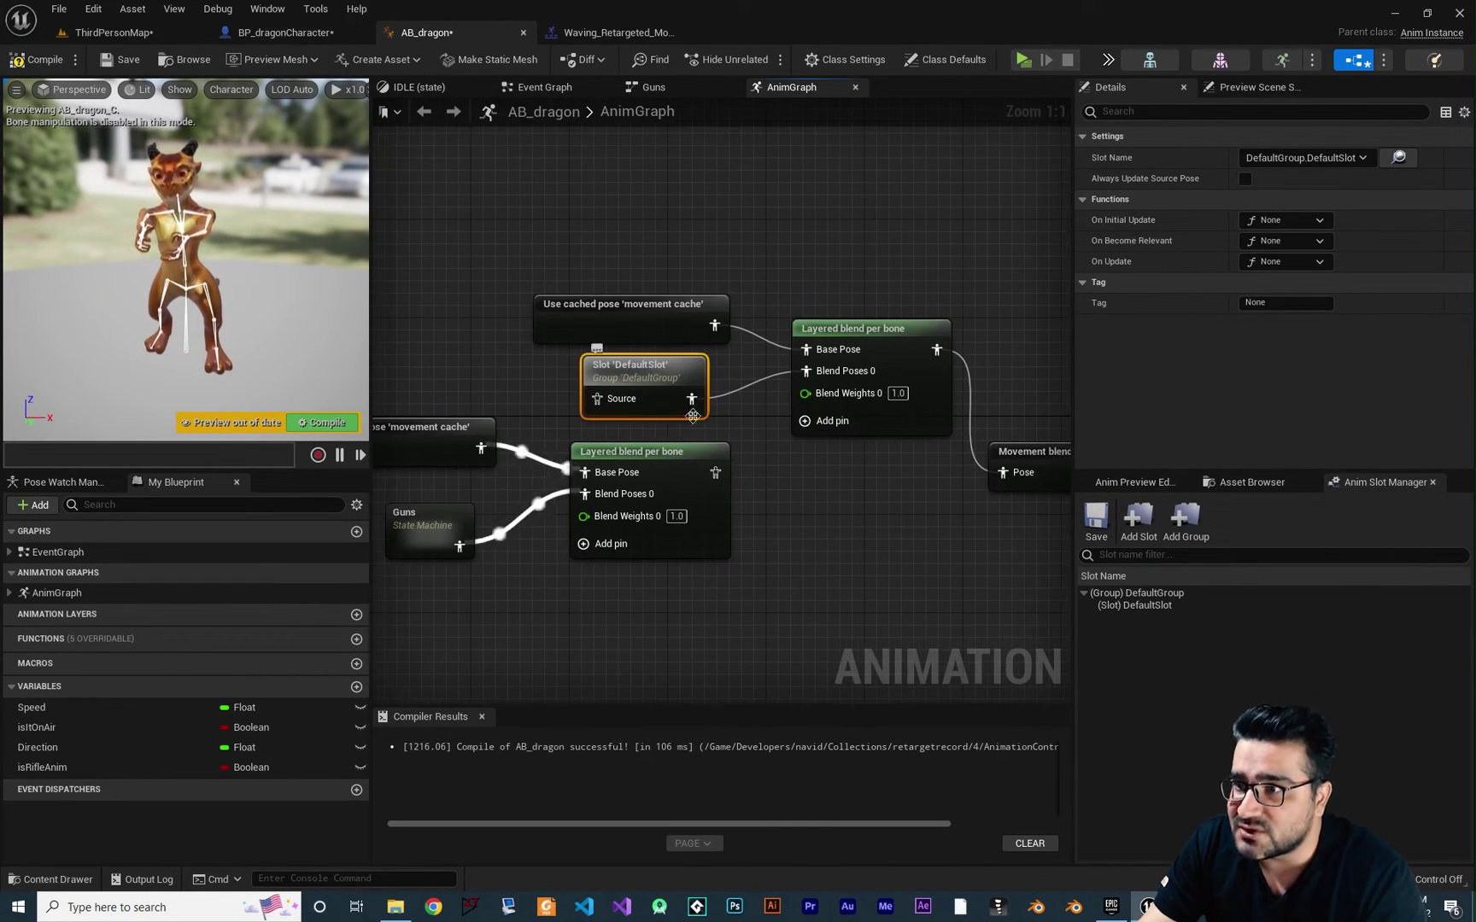
left_click_drag(886, 281, 684, 385)
right_click_drag(807, 547, 978, 493)
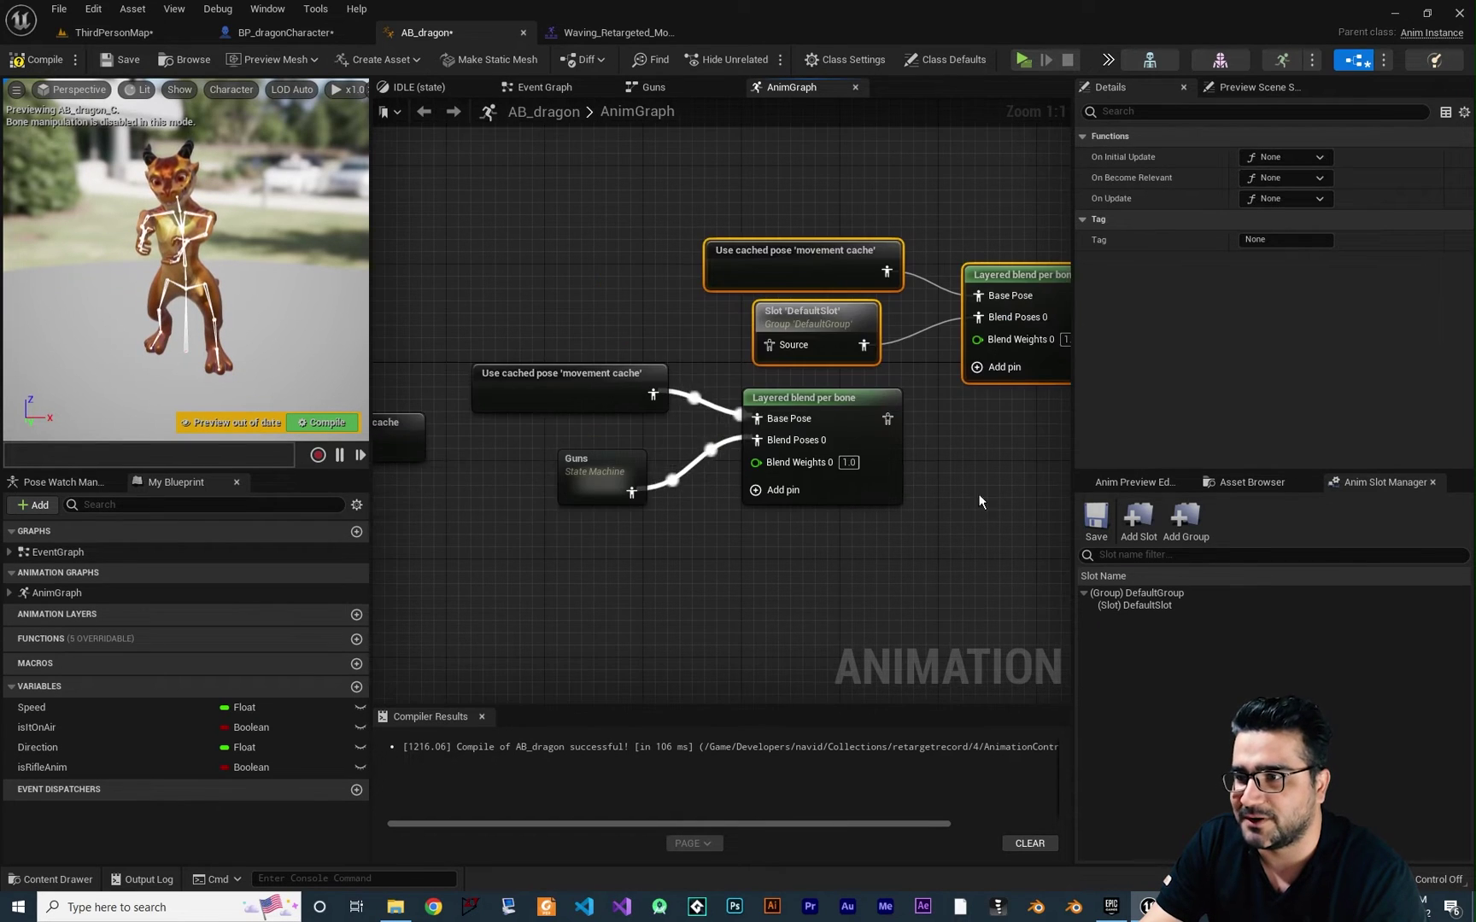
scroll(742, 450, "down", 2)
scroll(742, 455, "down", 1)
left_click_drag(887, 412, 384, 493)
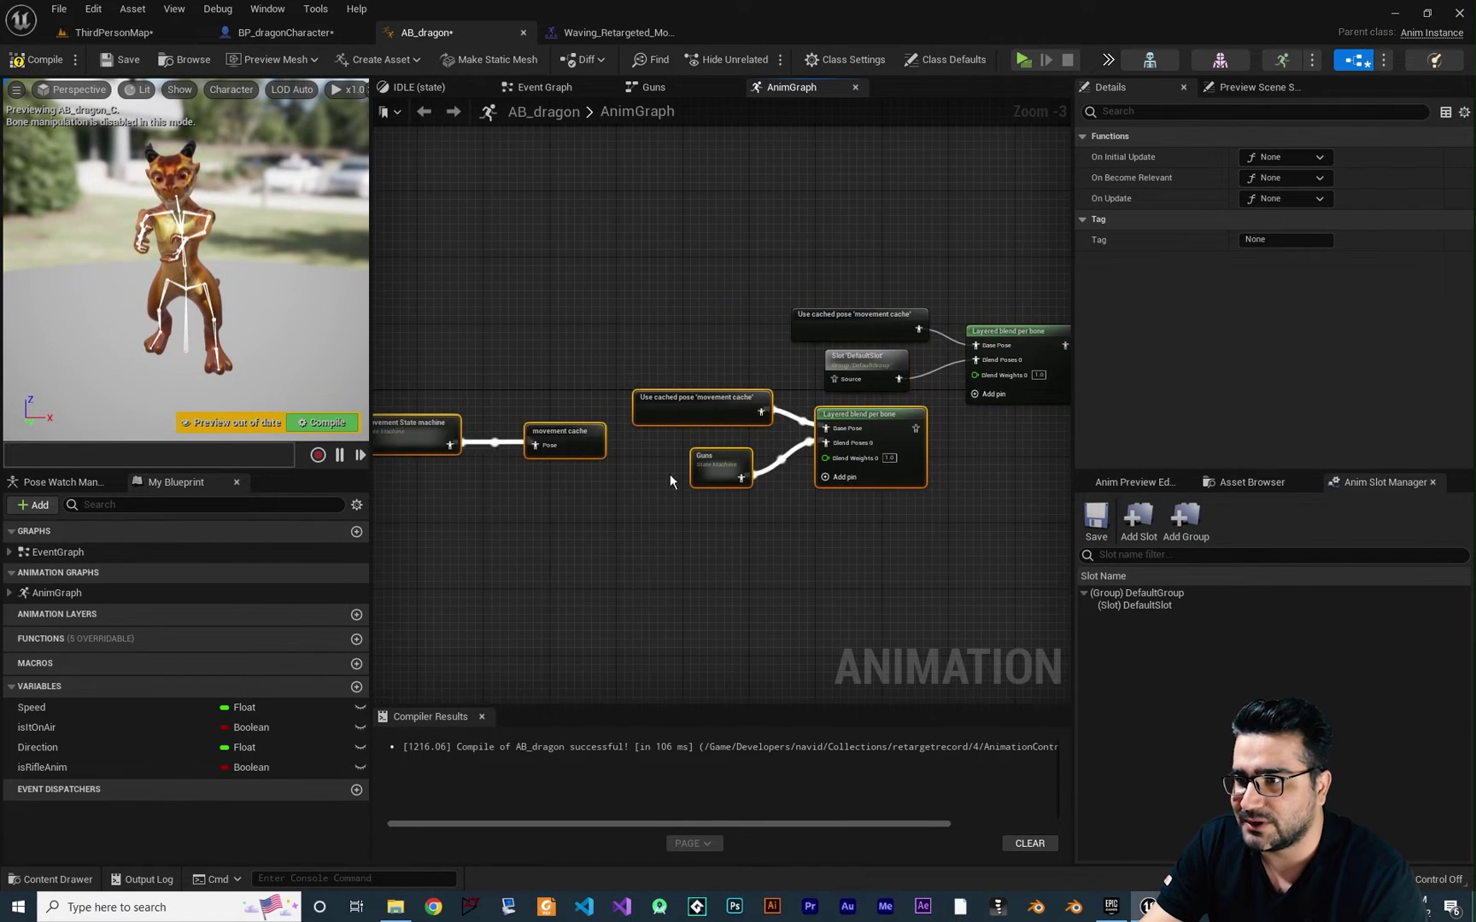
left_click_drag(896, 428, 713, 439)
scroll(765, 437, "up", 3)
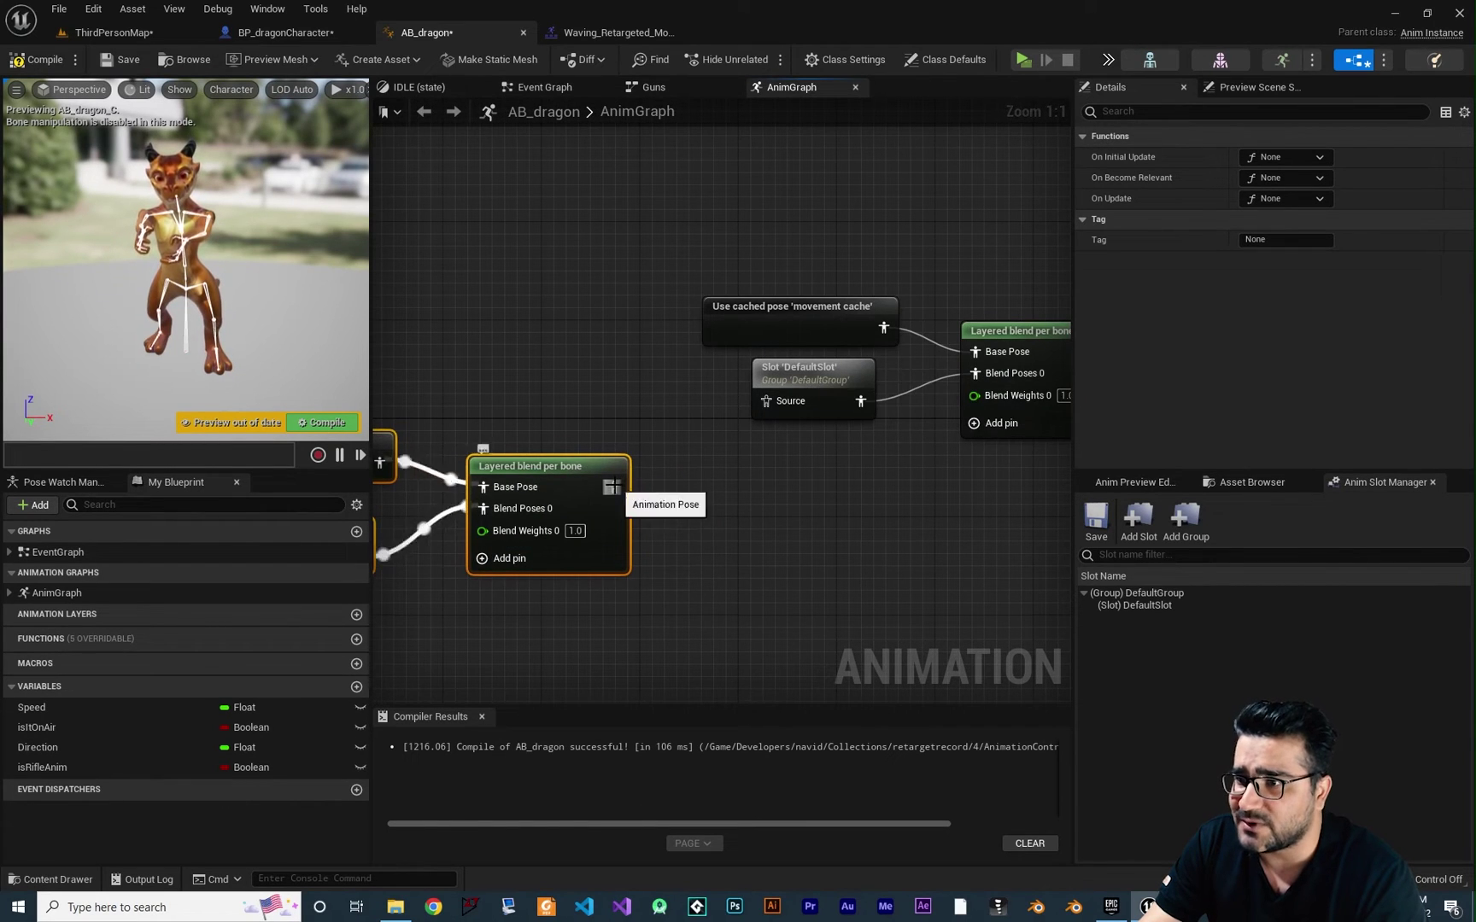
Step: Connect DefaultSlot with the new Layered blend per bone node and recompile AB_dragon
left_click_drag(764, 400, 765, 401)
right_click_drag(734, 459, 895, 414)
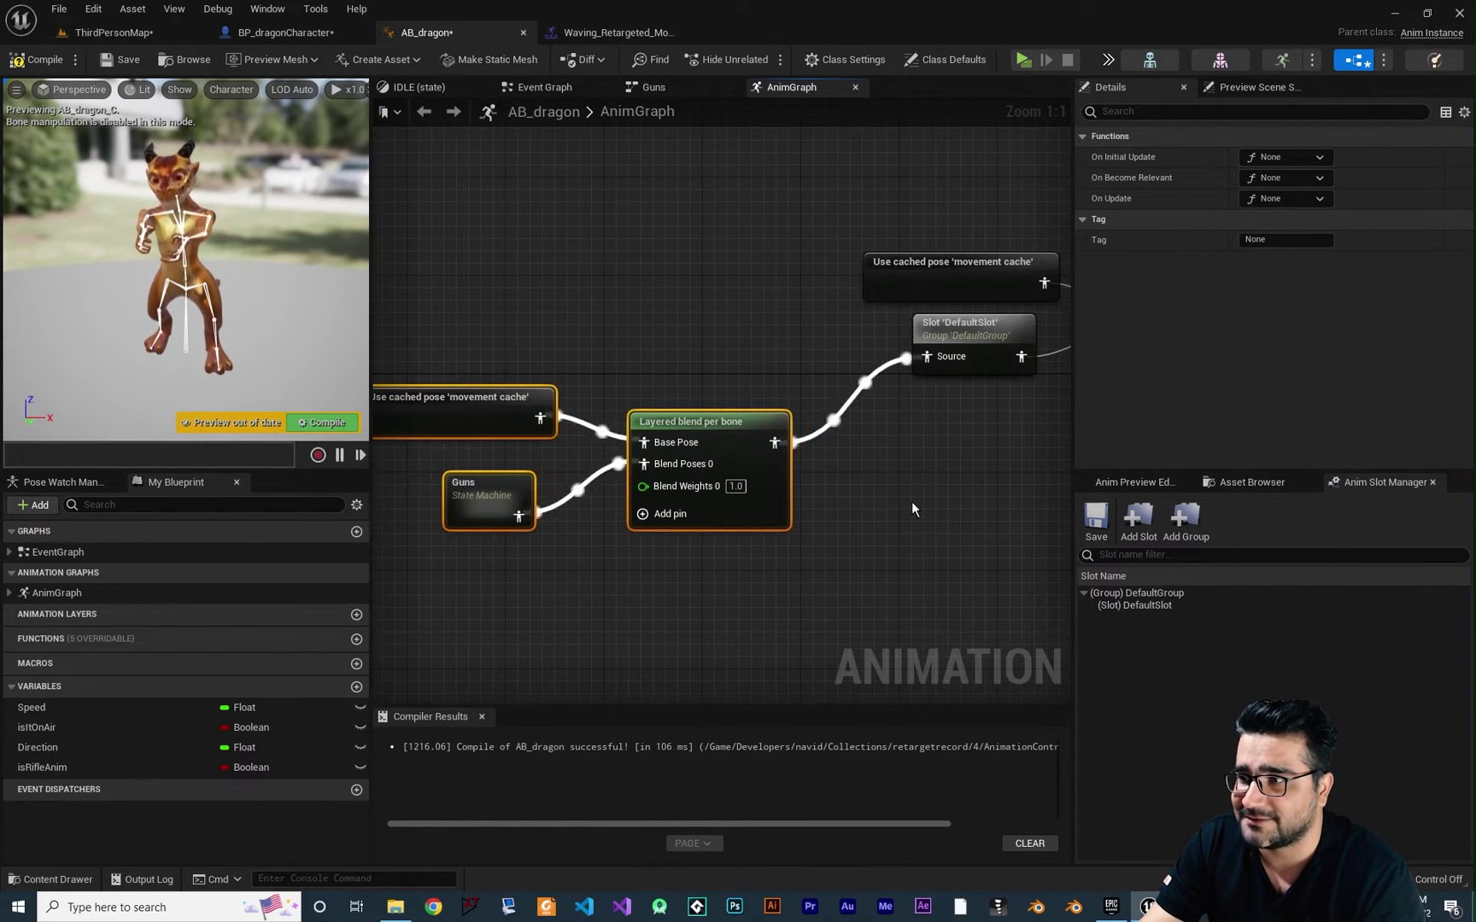
right_click_drag(910, 501, 700, 485)
left_click(762, 477)
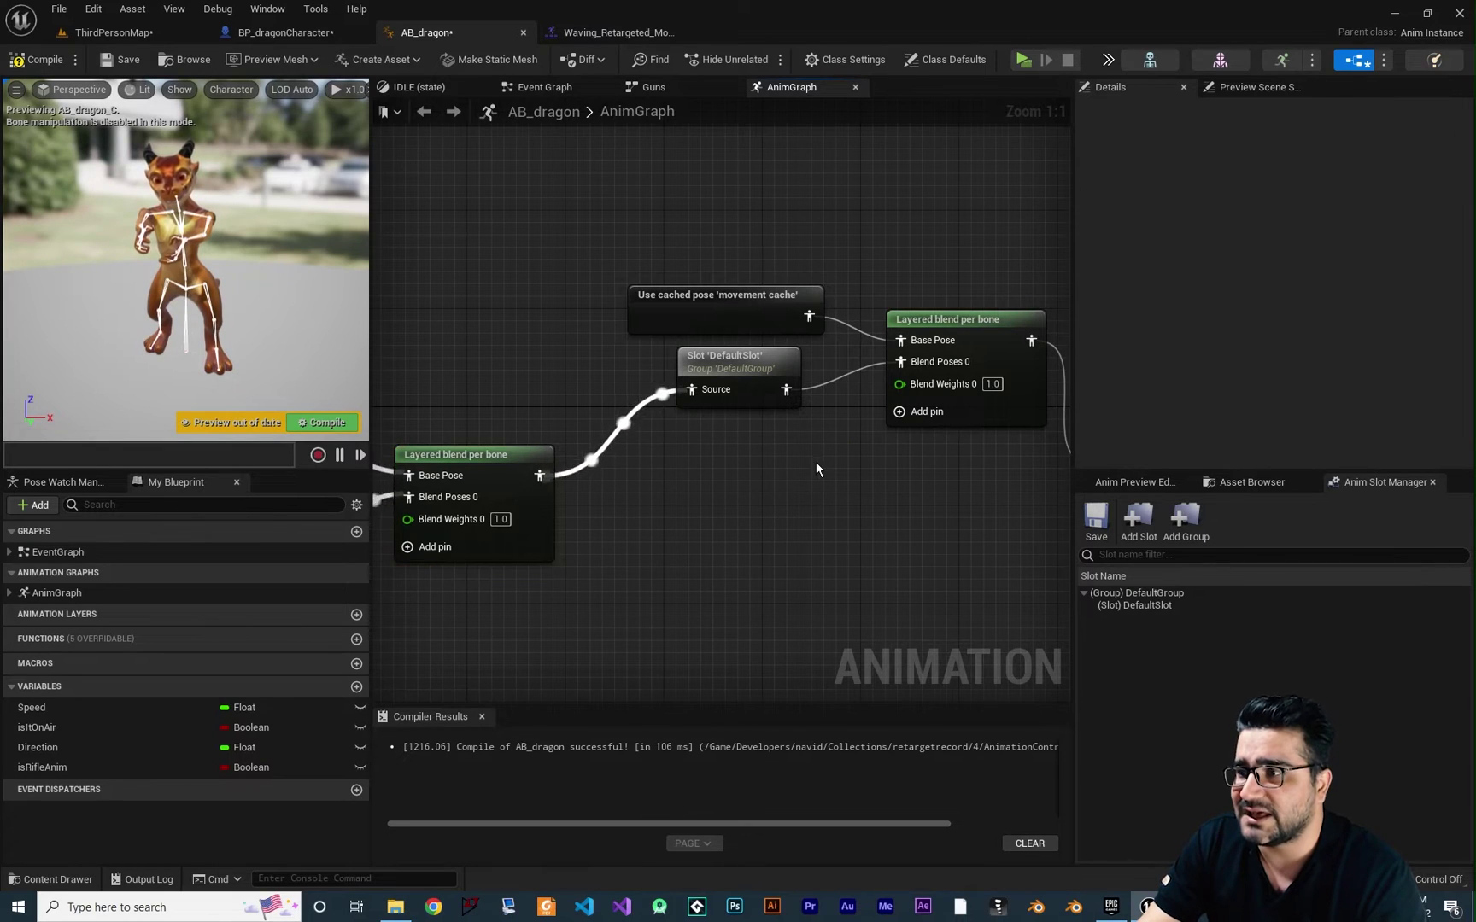
right_click_drag(816, 462, 677, 518)
left_click(322, 423)
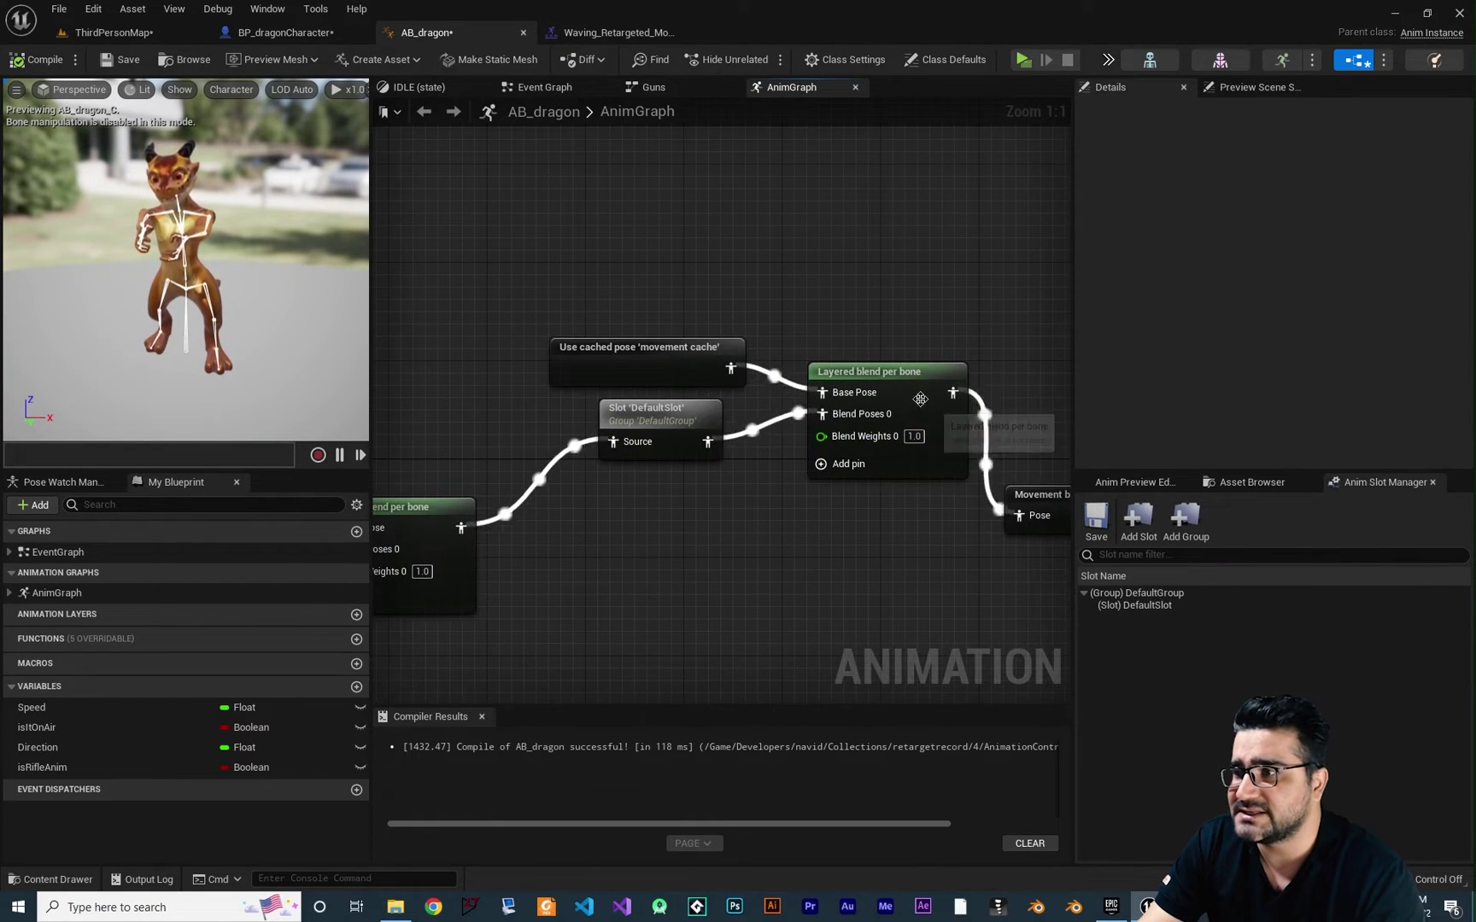
Step: Inspect the layered blend, cached movement pose and DefaultSlot settings, then open dragon_Skeleton
left_click(920, 399)
right_click_drag(920, 399, 798, 397)
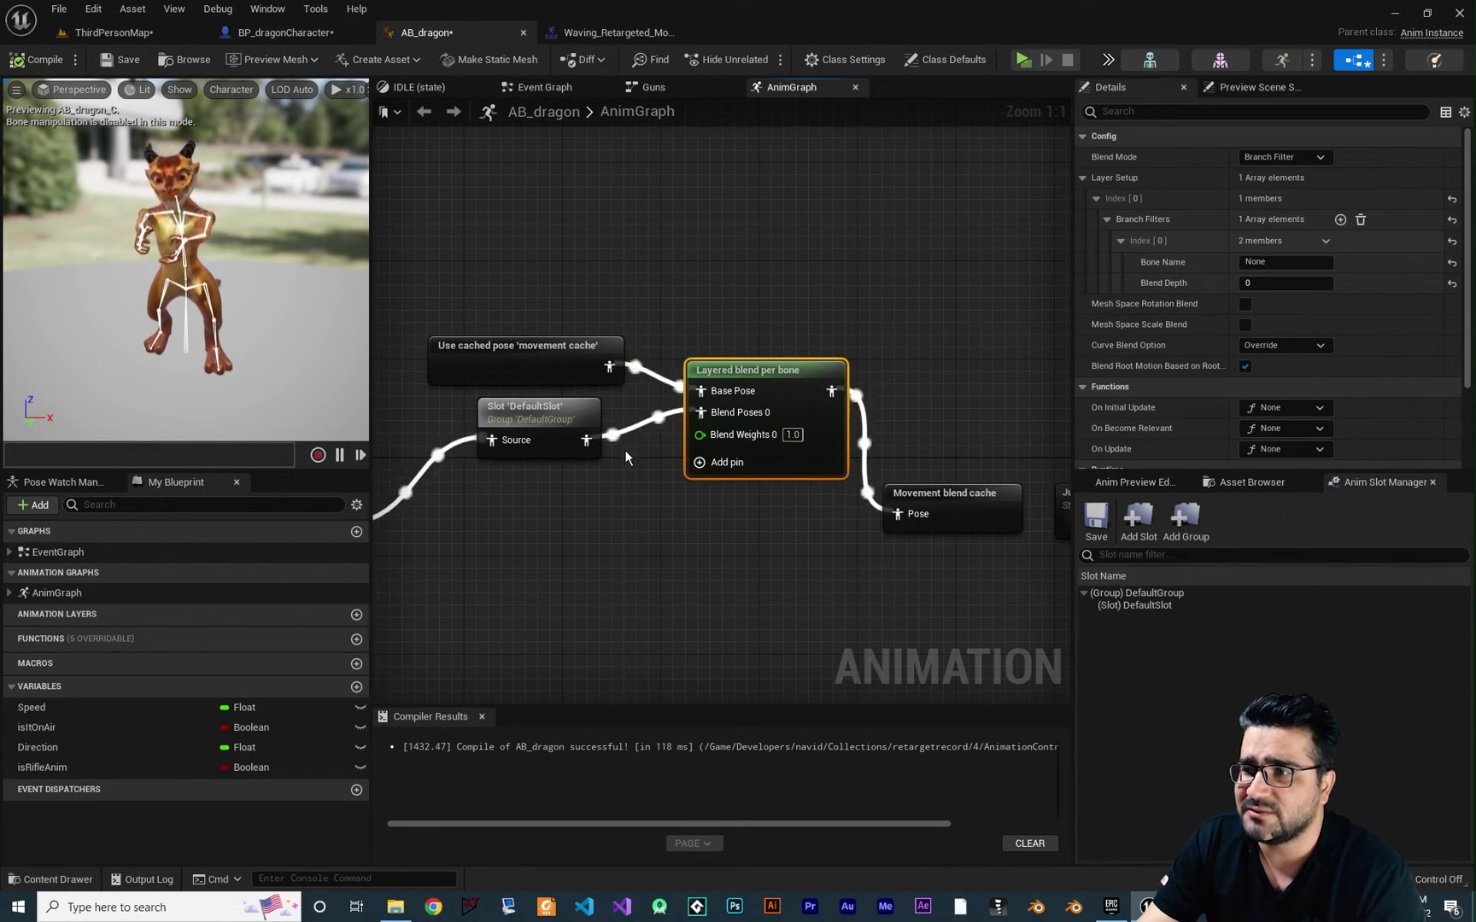
left_click(504, 358)
left_click(543, 417)
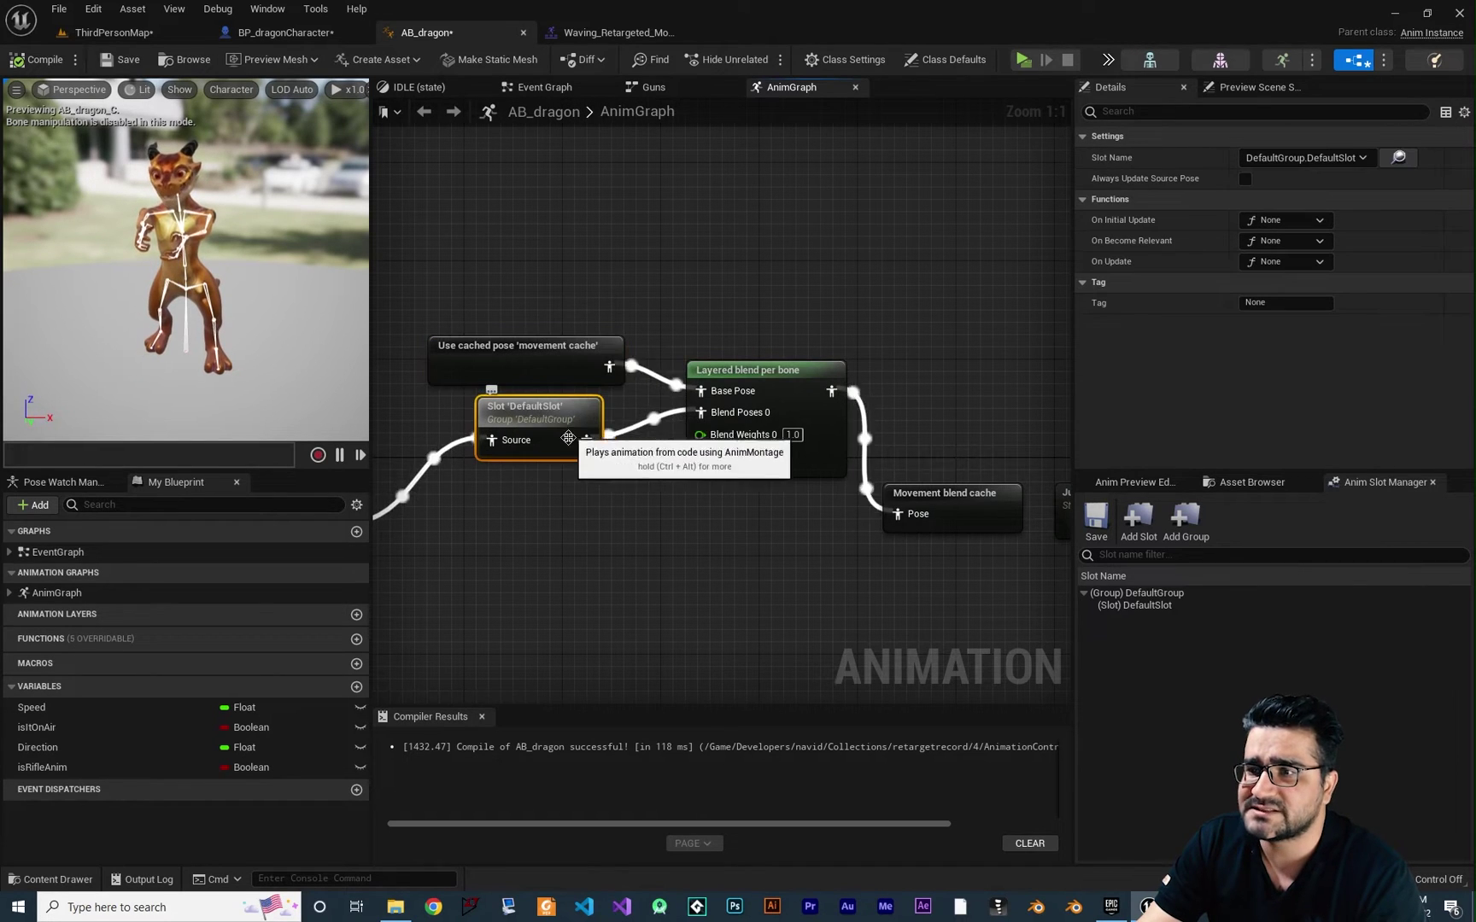
right_click_drag(558, 484, 700, 549)
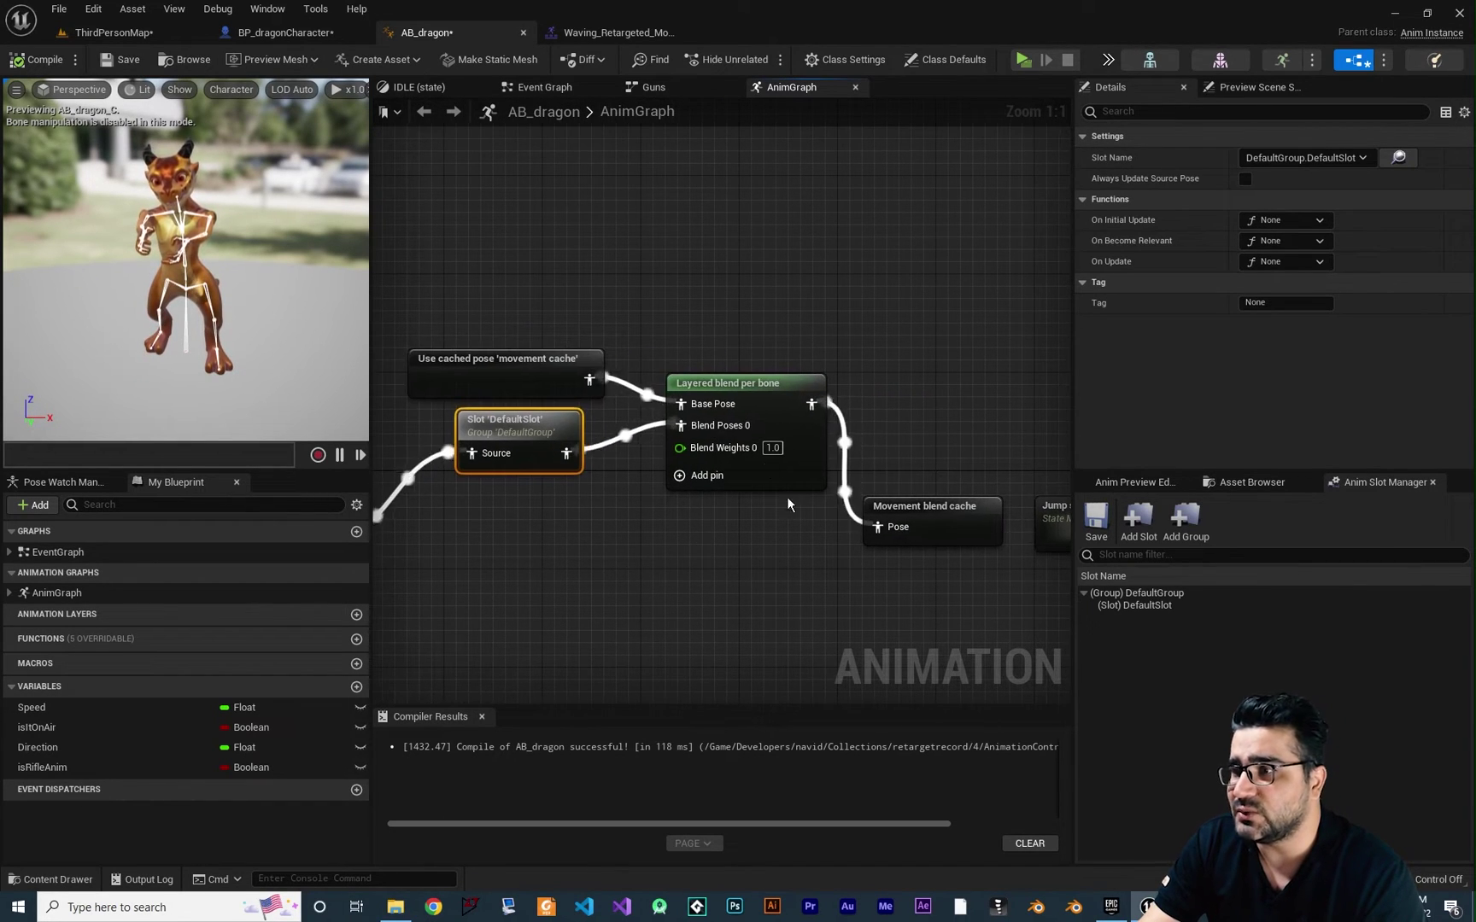
left_click(748, 384)
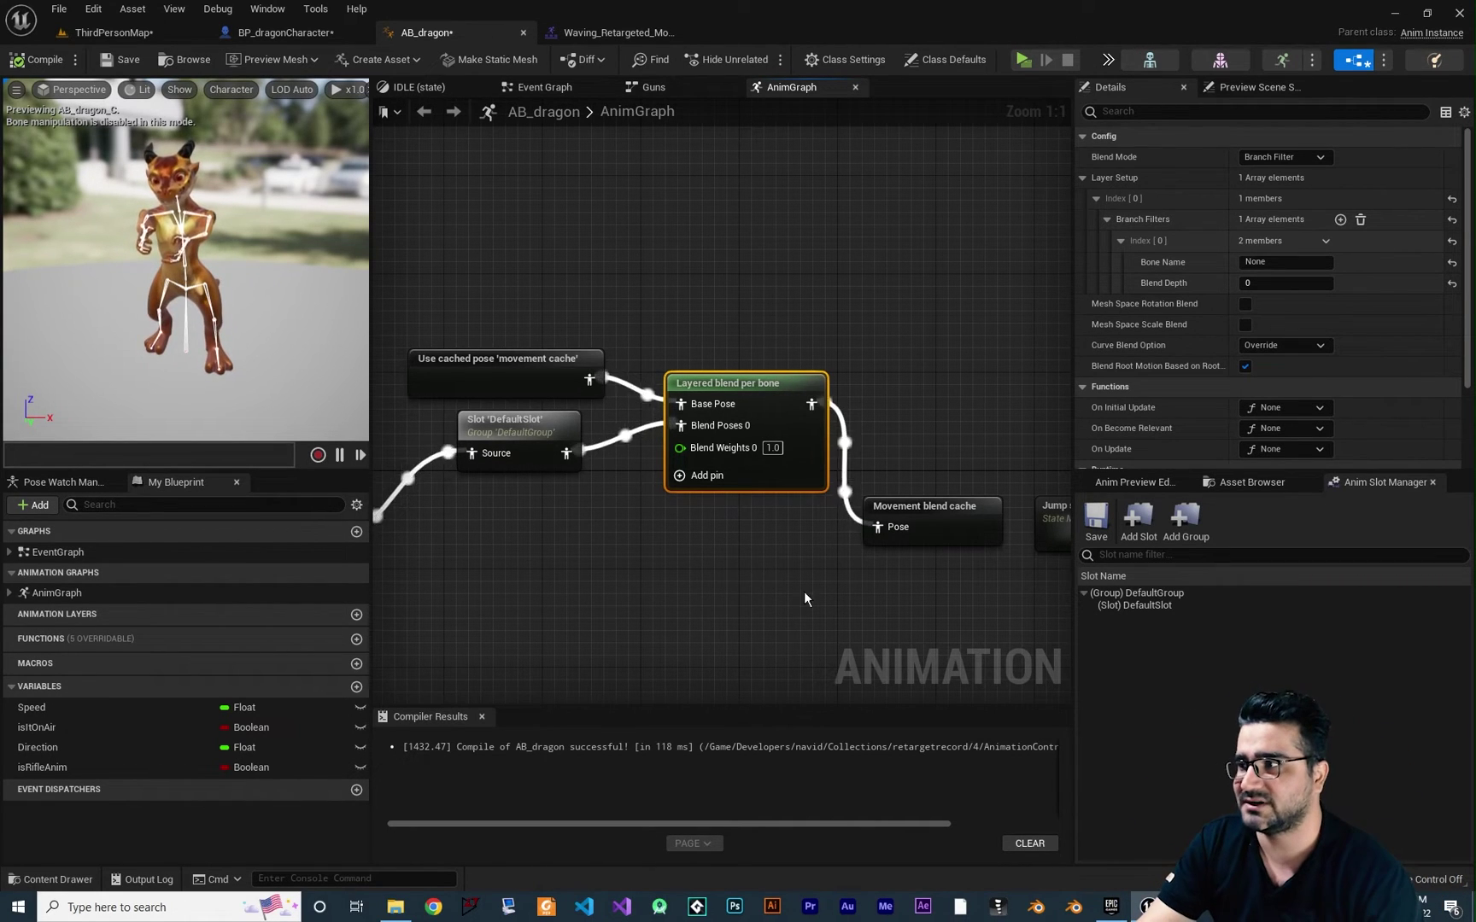
left_click(1152, 59)
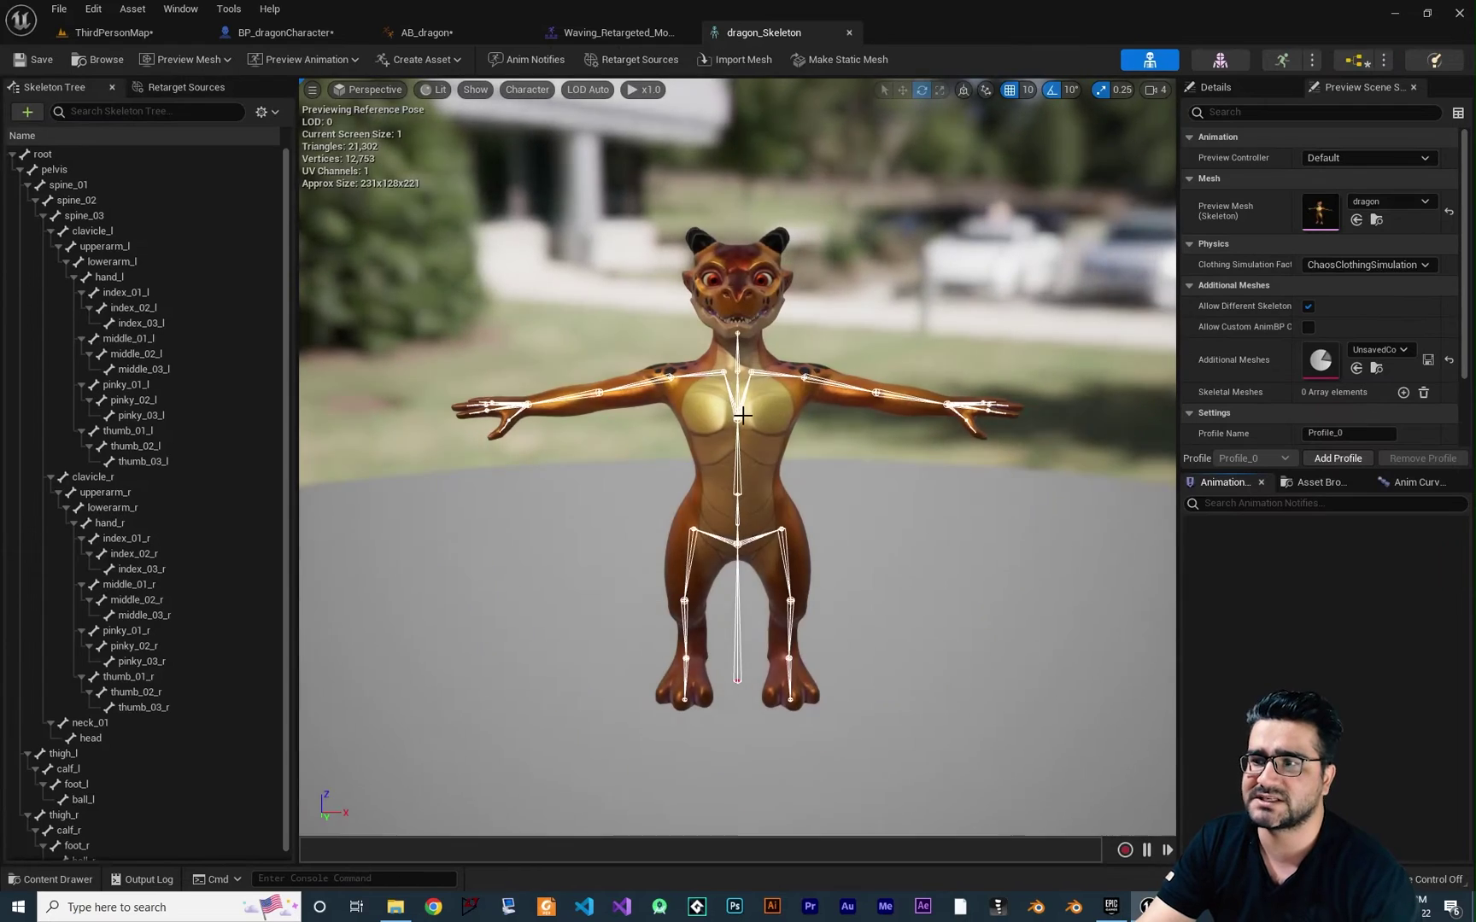
Step: Copy bone name spine_03 from dragon_Skeleton into the branch filter's Bone Name and recompile
left_click(735, 456)
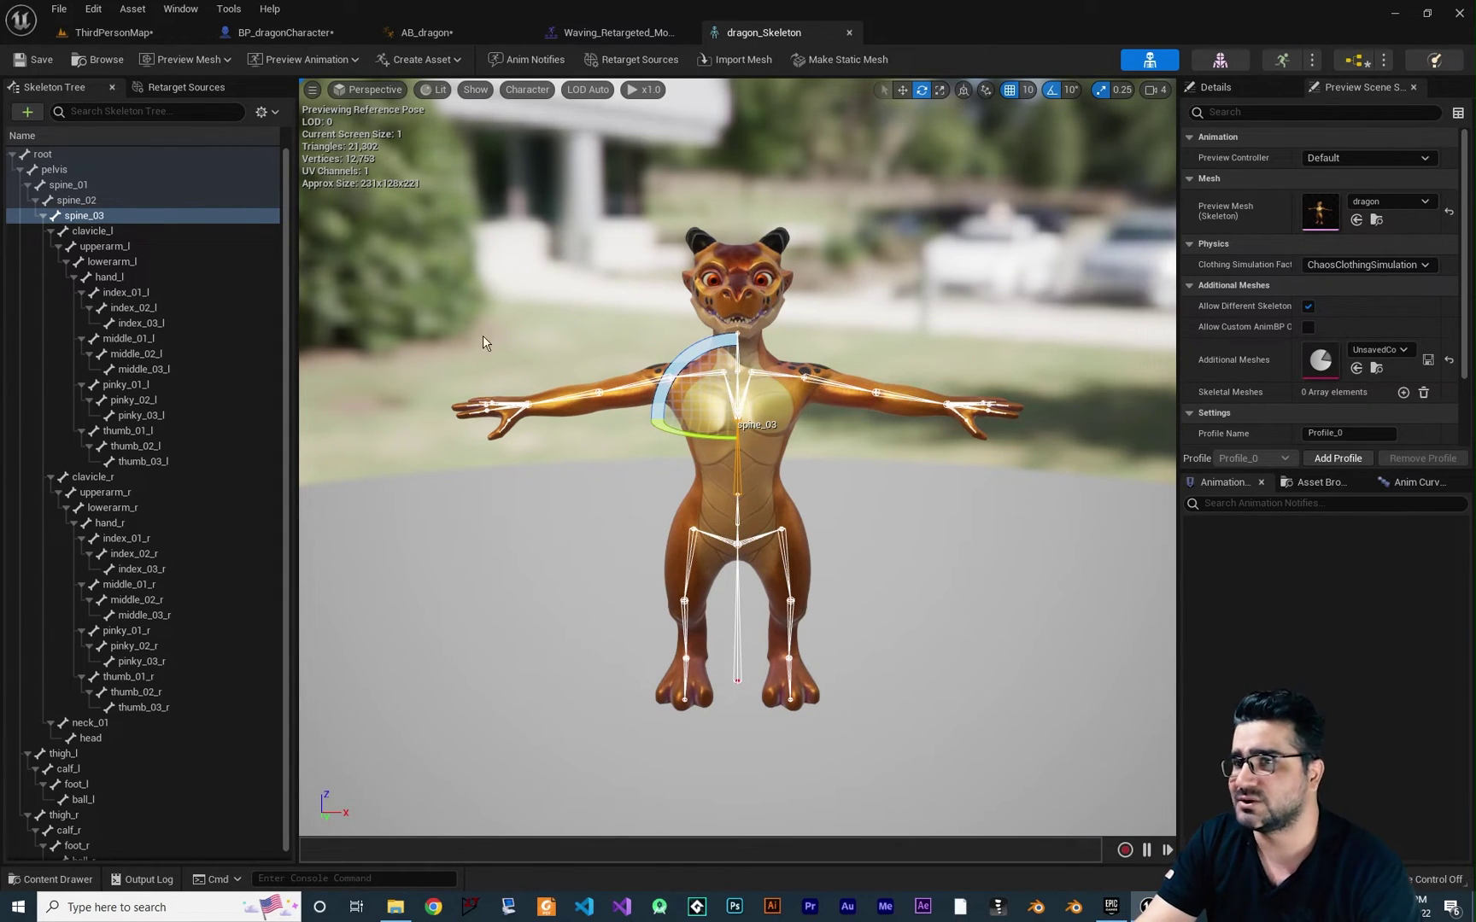
right_click(82, 220)
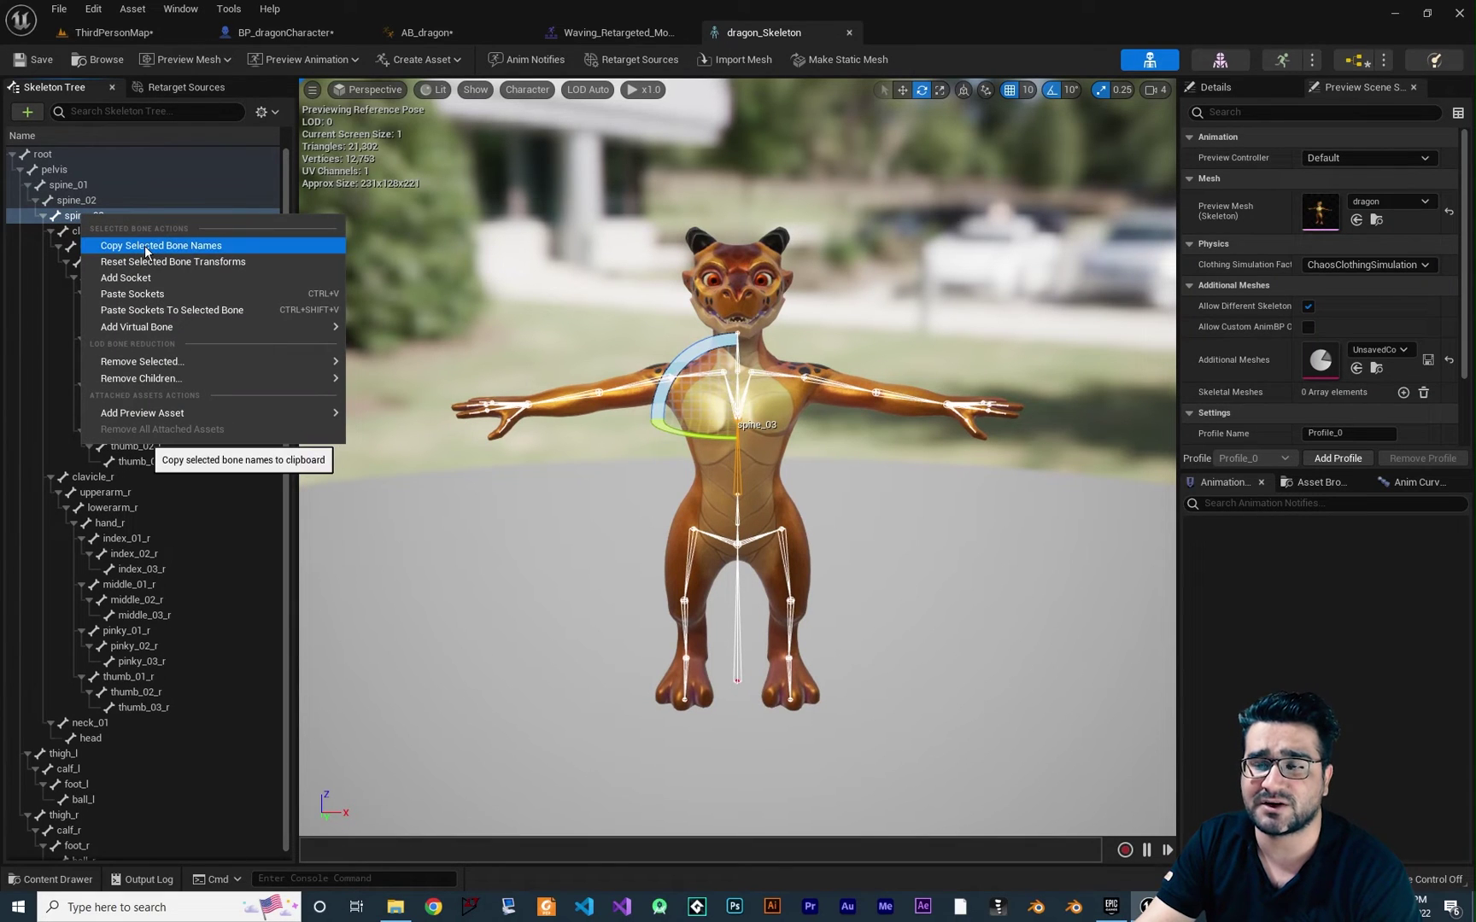
left_click(146, 247)
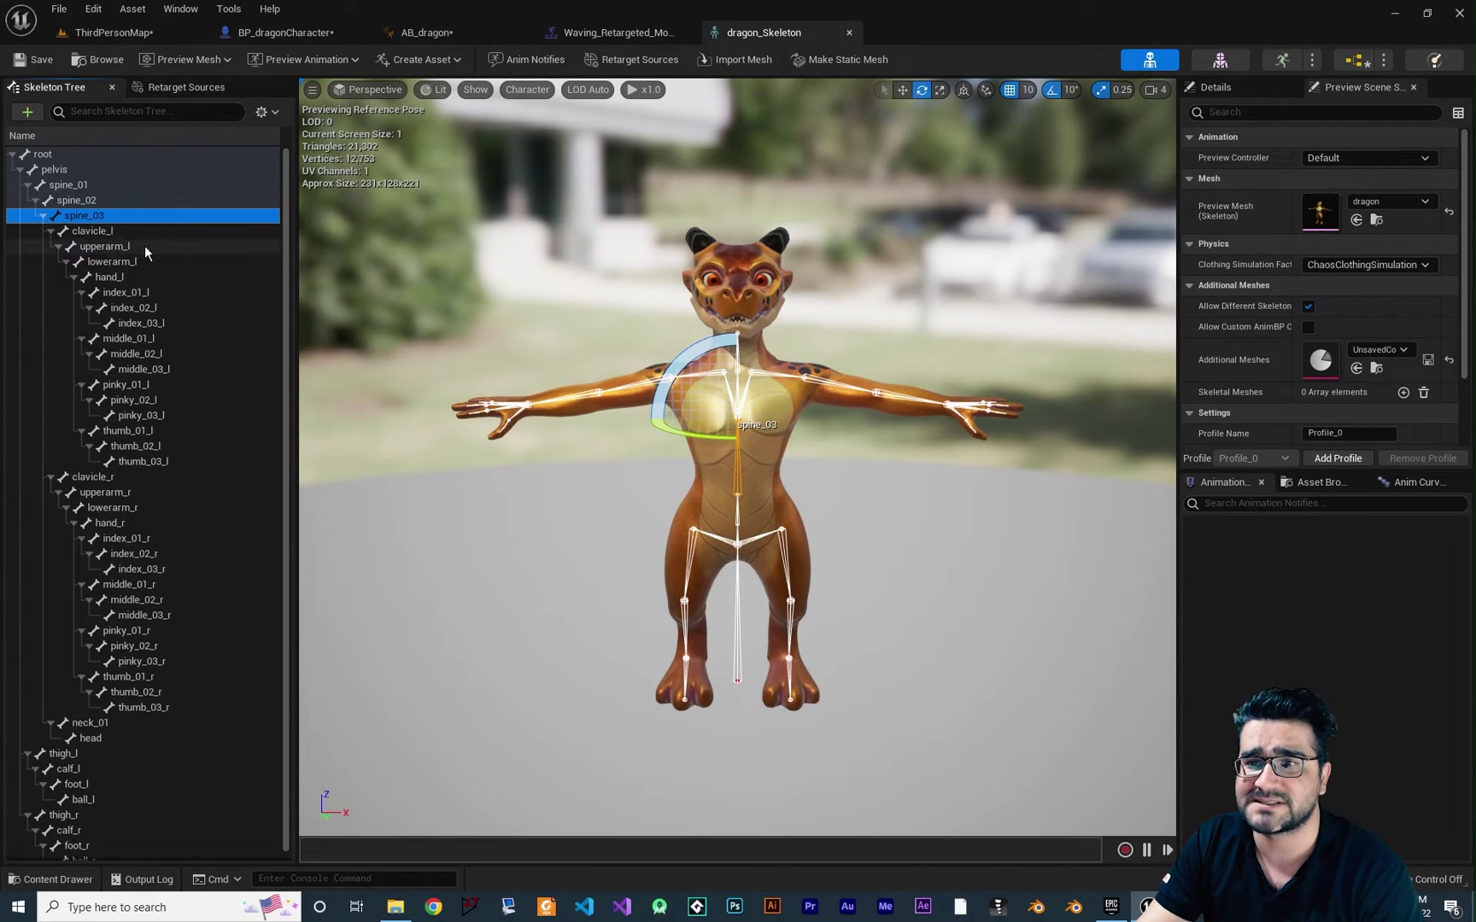
left_click(425, 36)
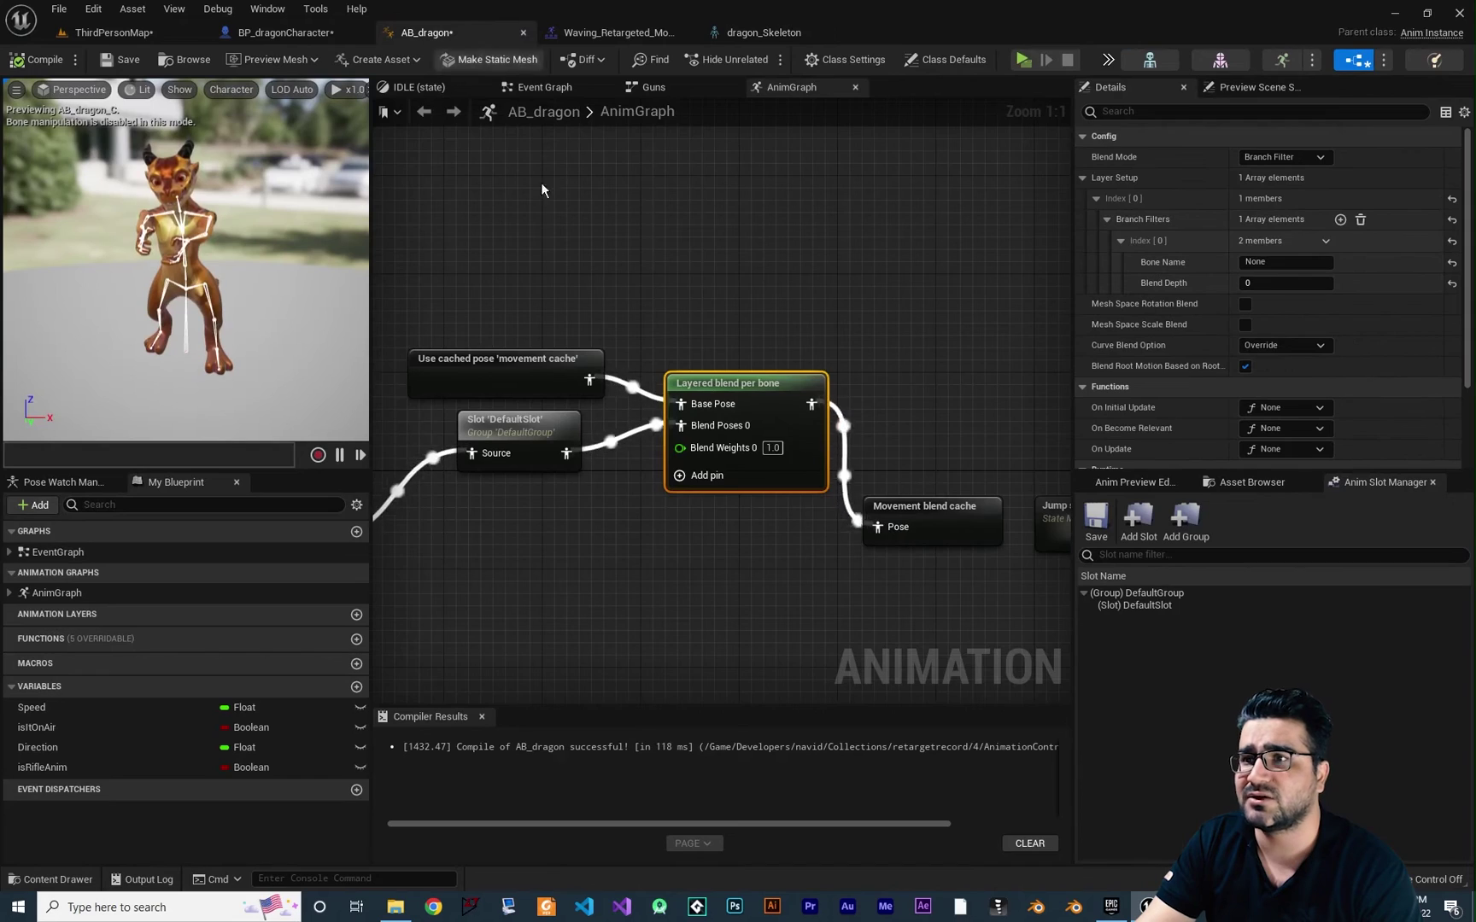
left_click(1285, 262)
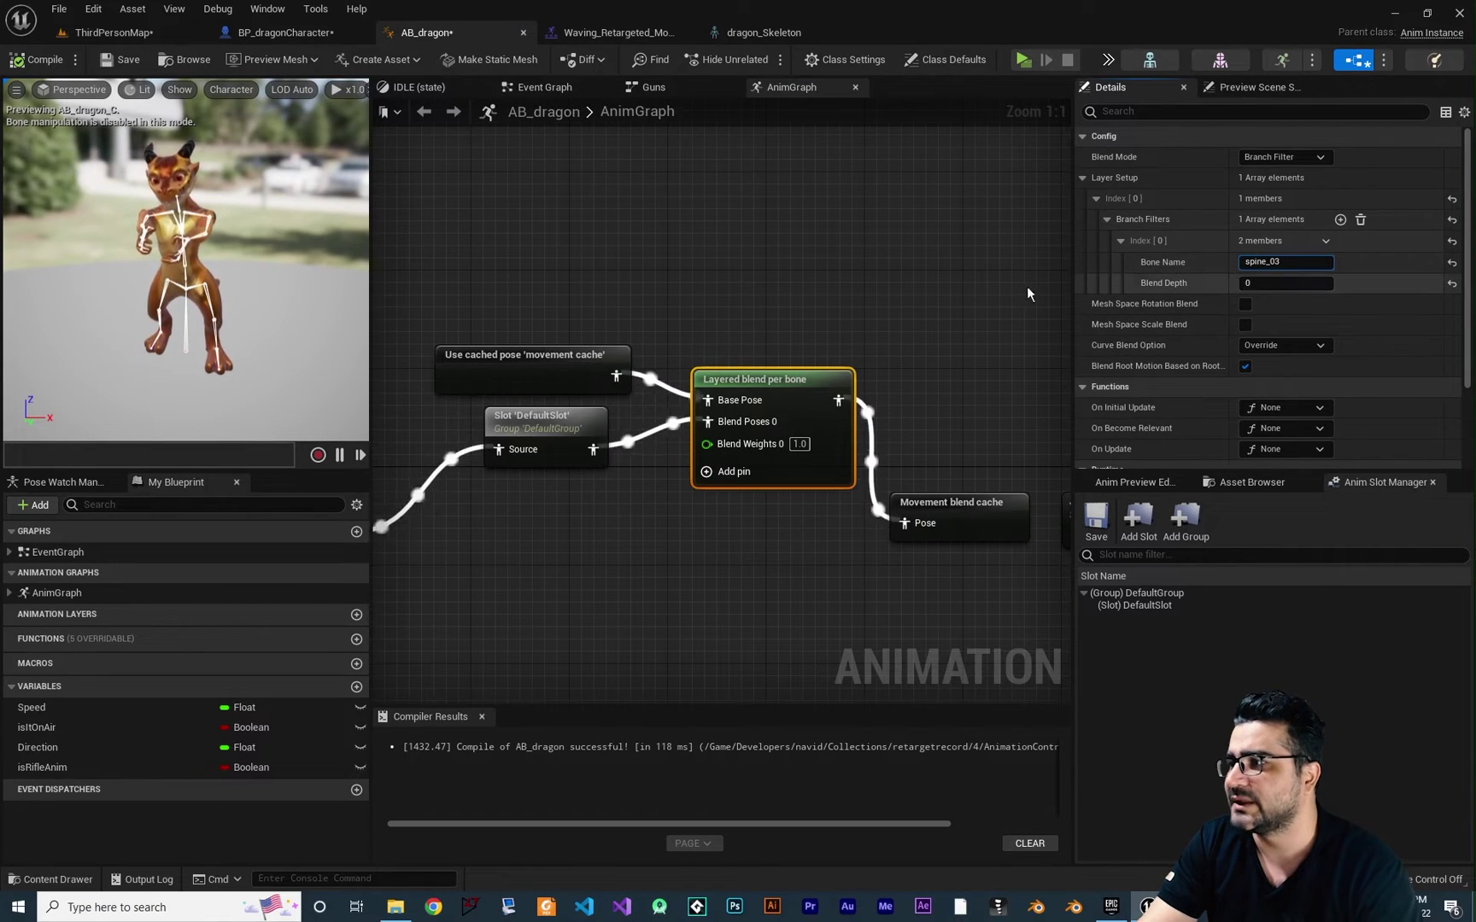
left_click(946, 362)
right_click_drag(946, 362, 928, 356)
left_click(322, 423)
right_click_drag(554, 515, 647, 508)
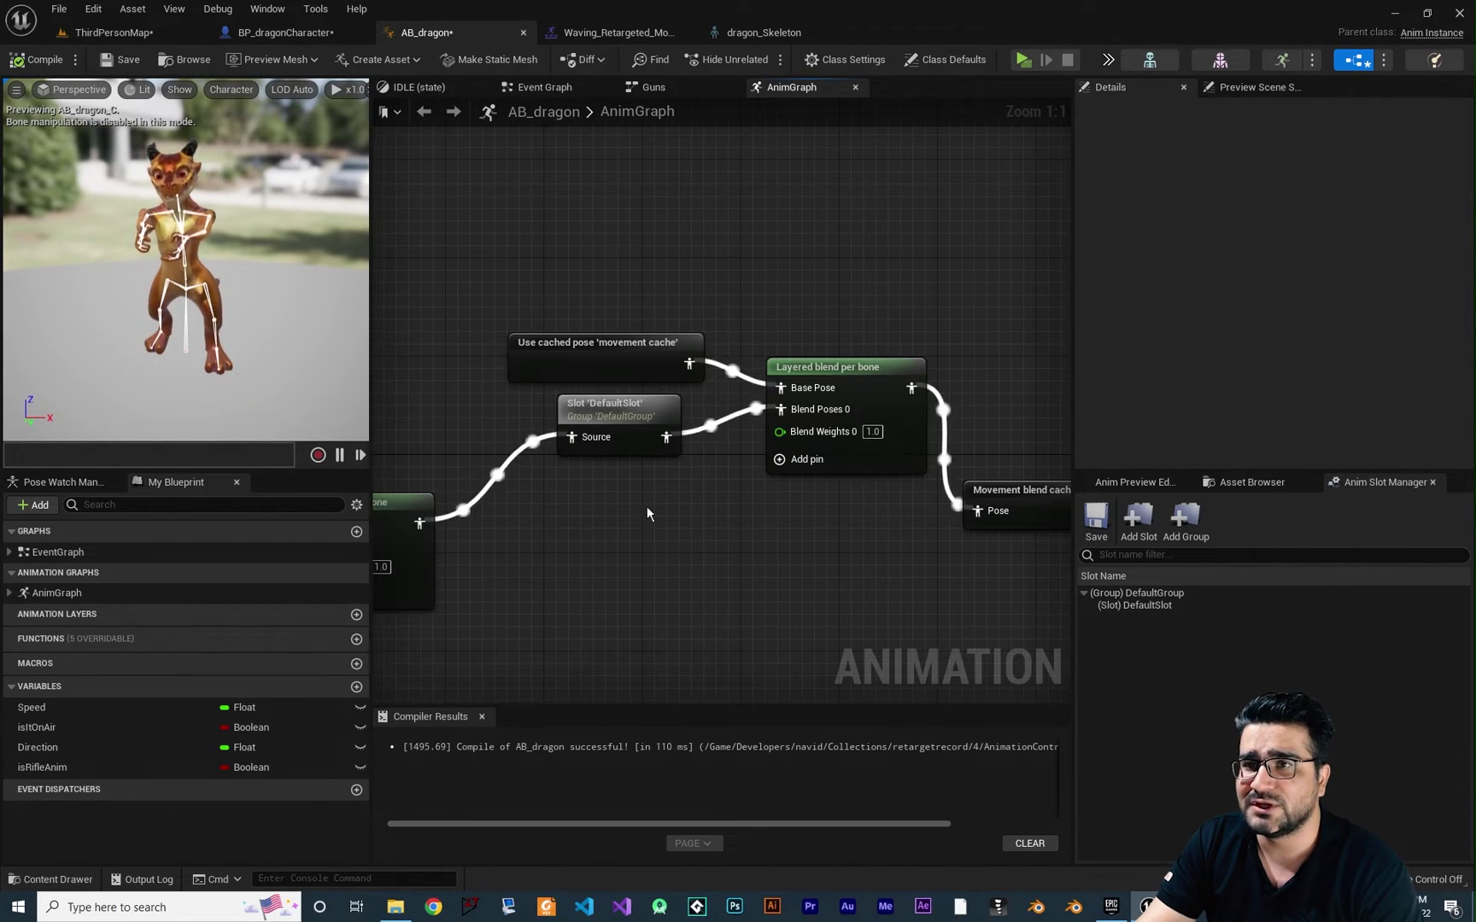
Step: Play-test the level, walking the dragon forward and backward while it waves, then stop with Esc
left_click(1023, 59)
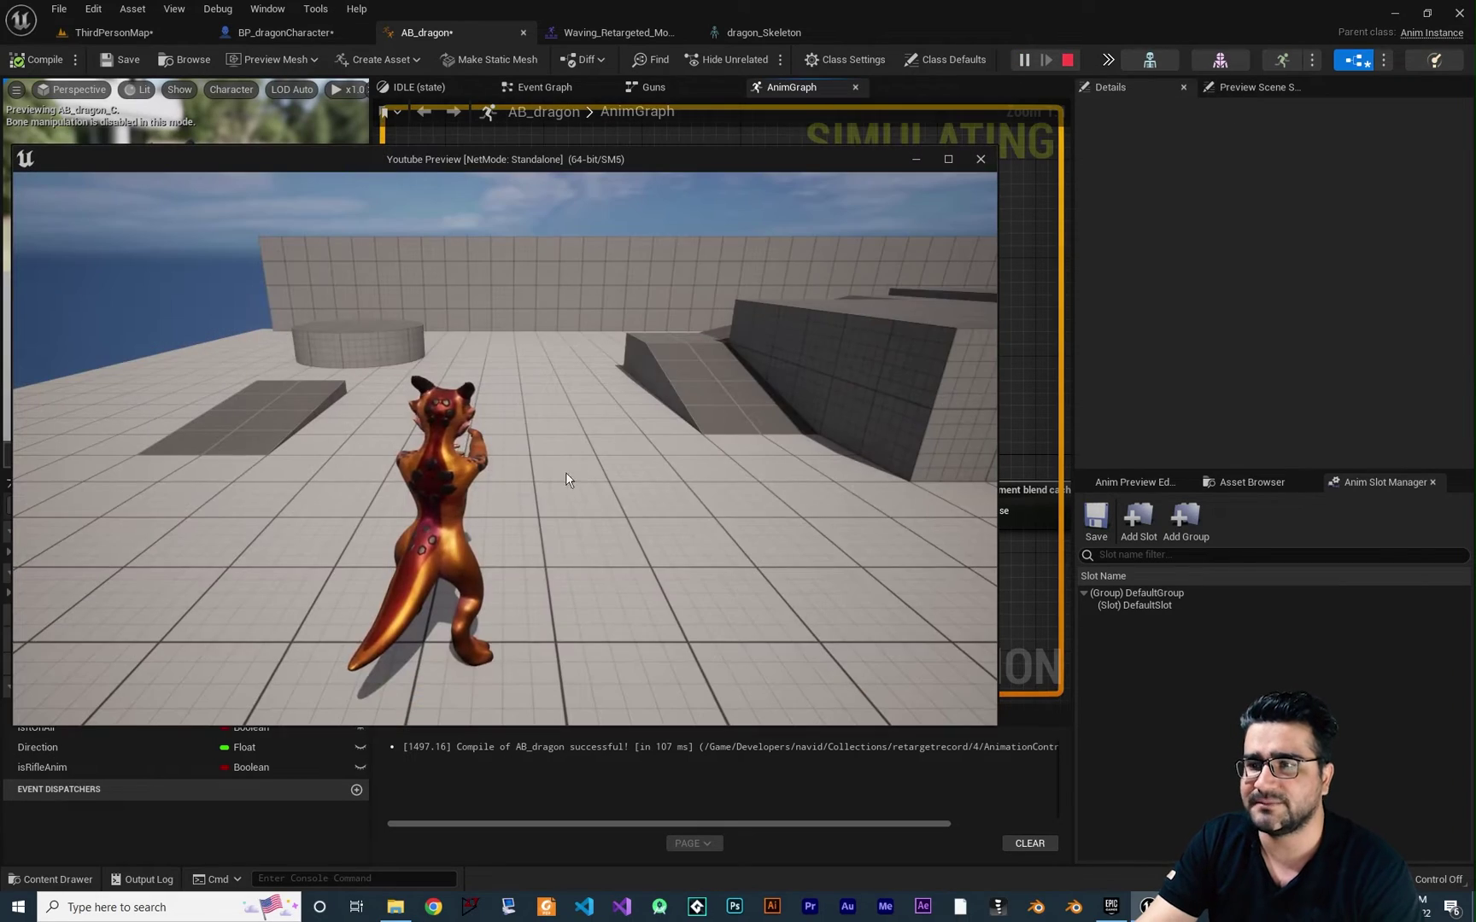
left_click(566, 480)
key("w")
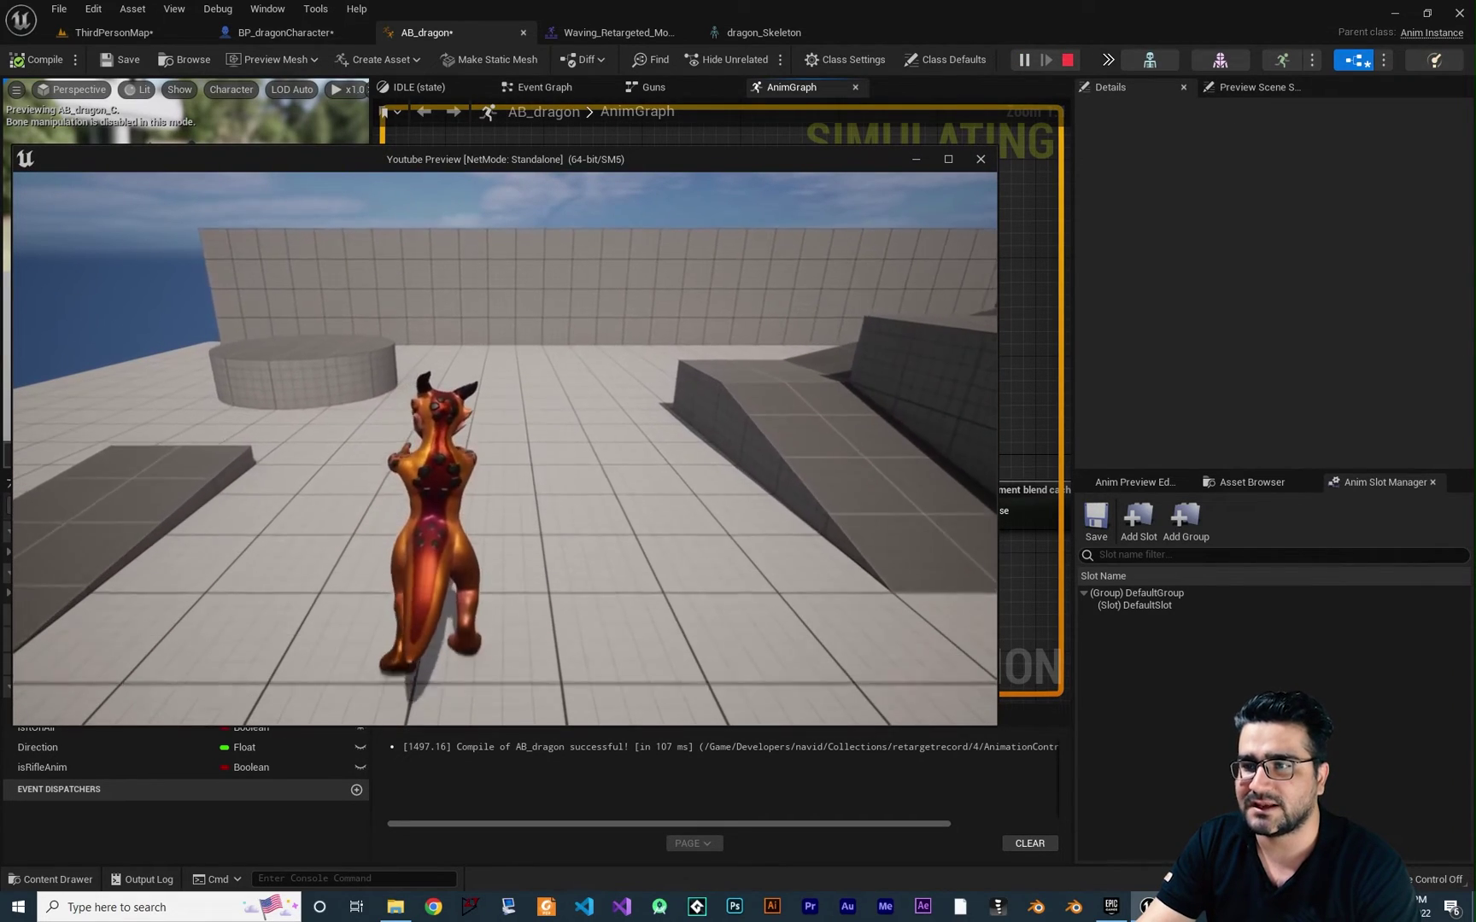
key("w")
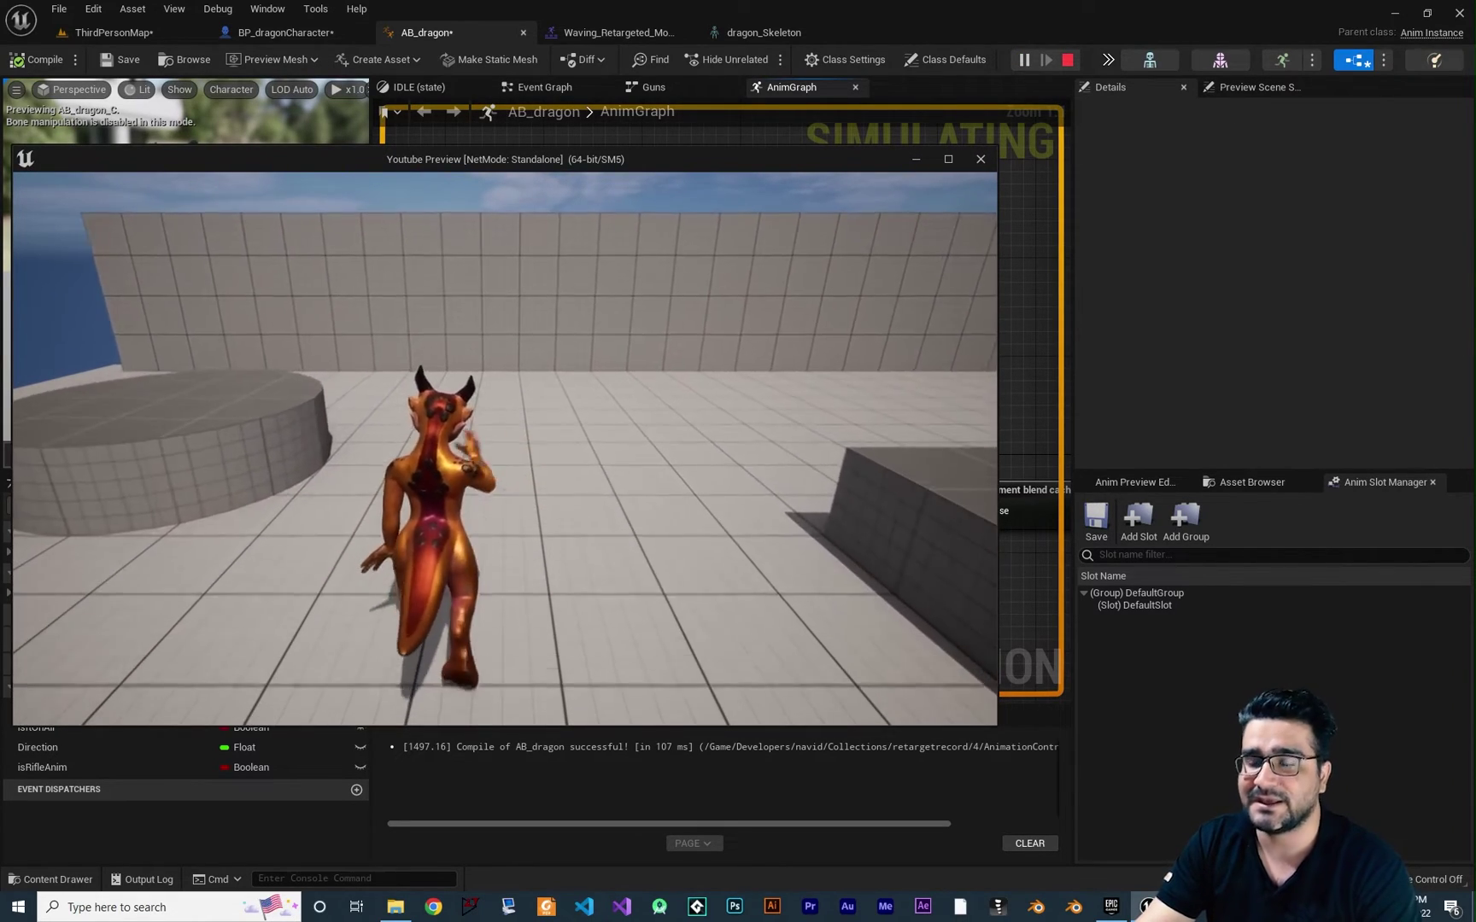
key("w")
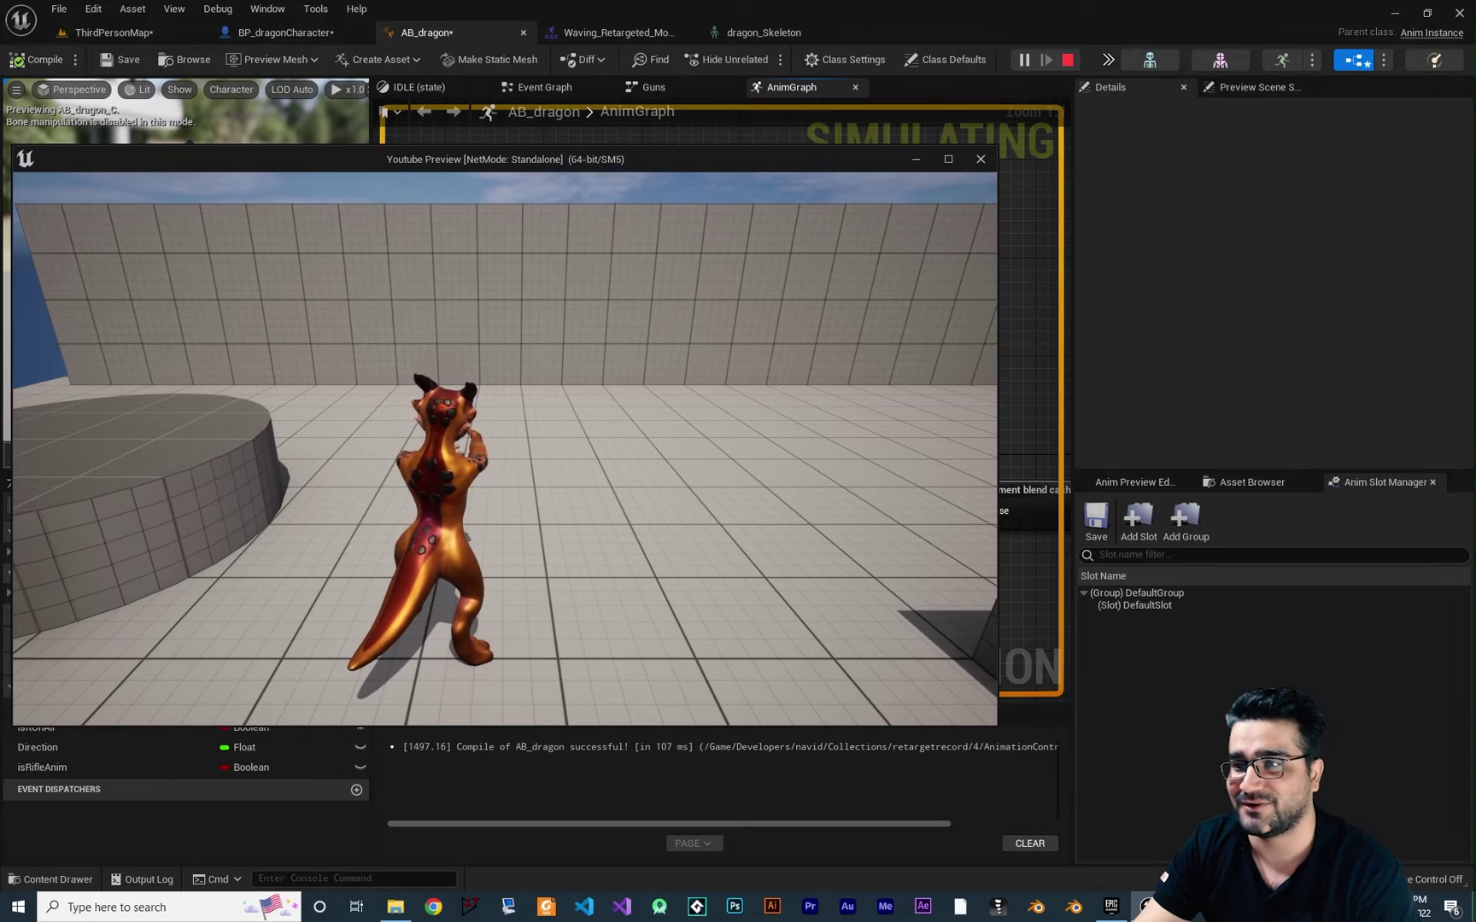
key("s")
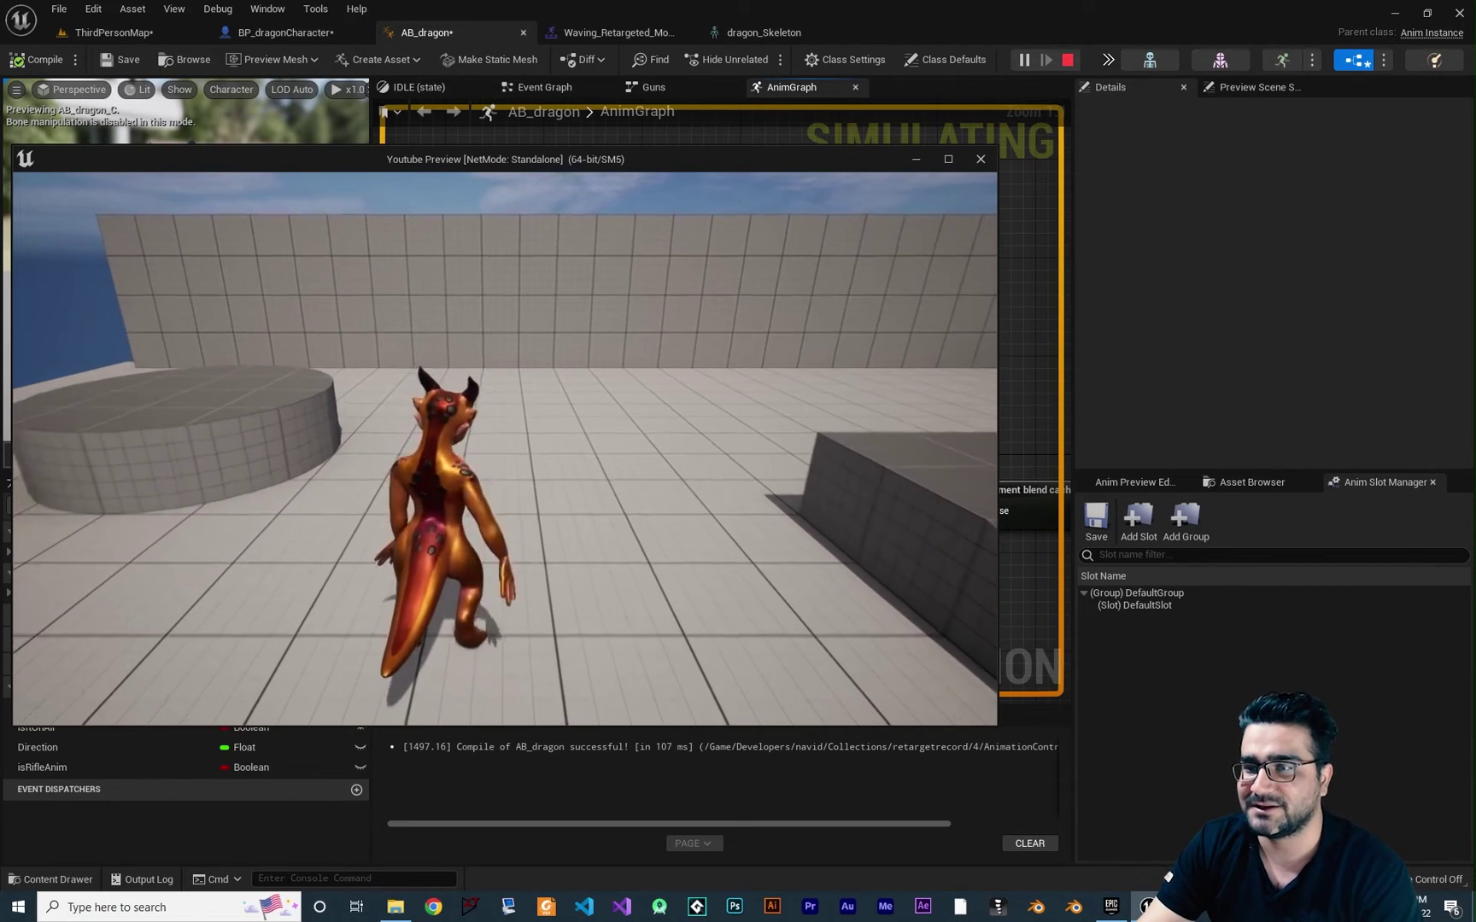
key("Escape")
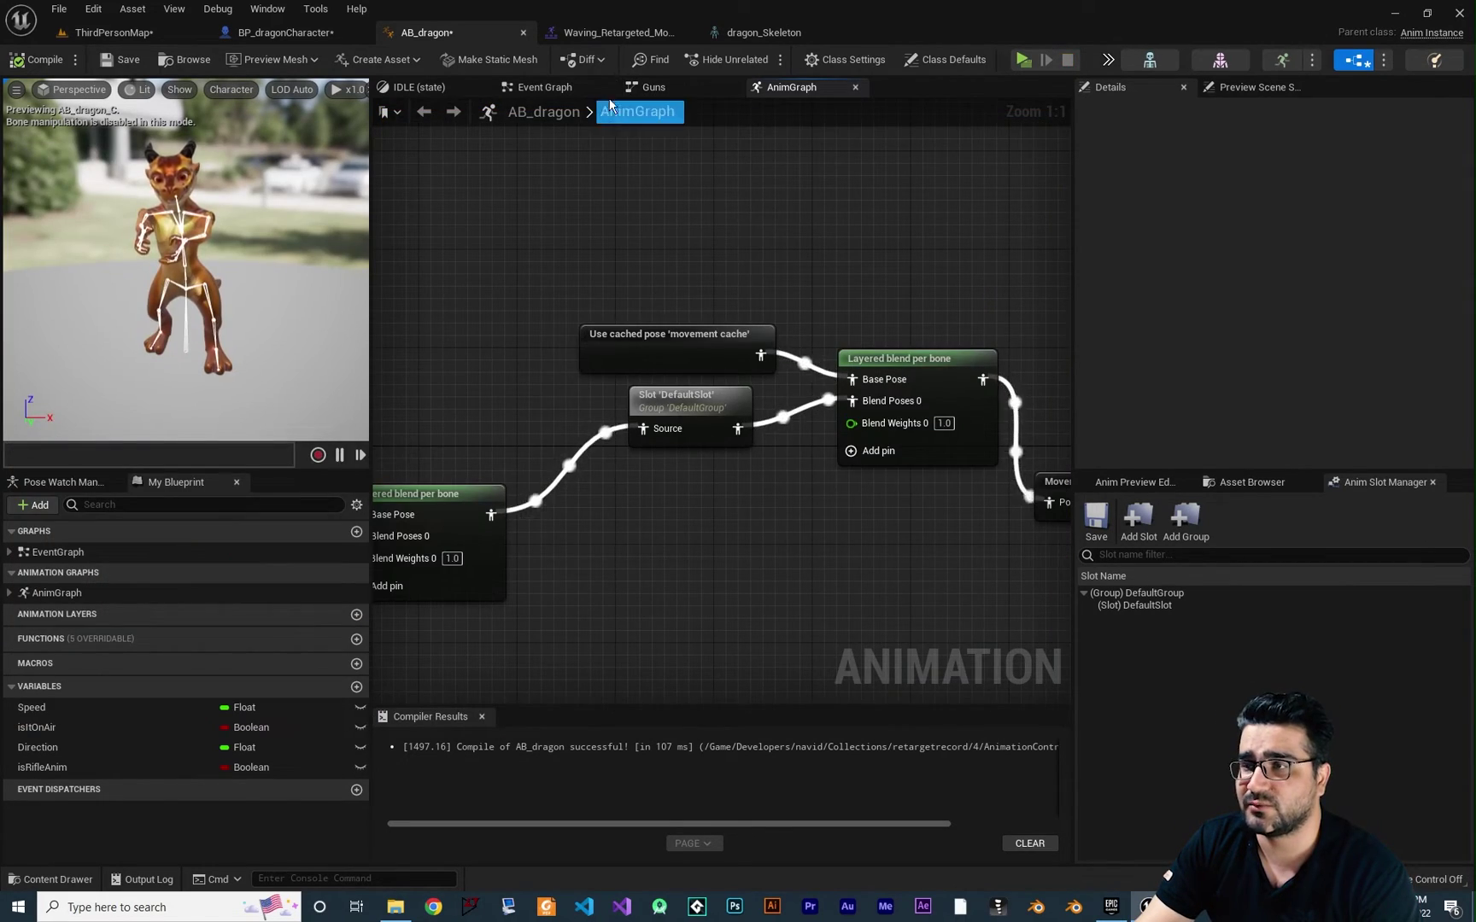
Step: Set Waving_Retargeted_Montage's Blend Out Trigger Time to 0.3 in Asset Details
left_click(597, 34)
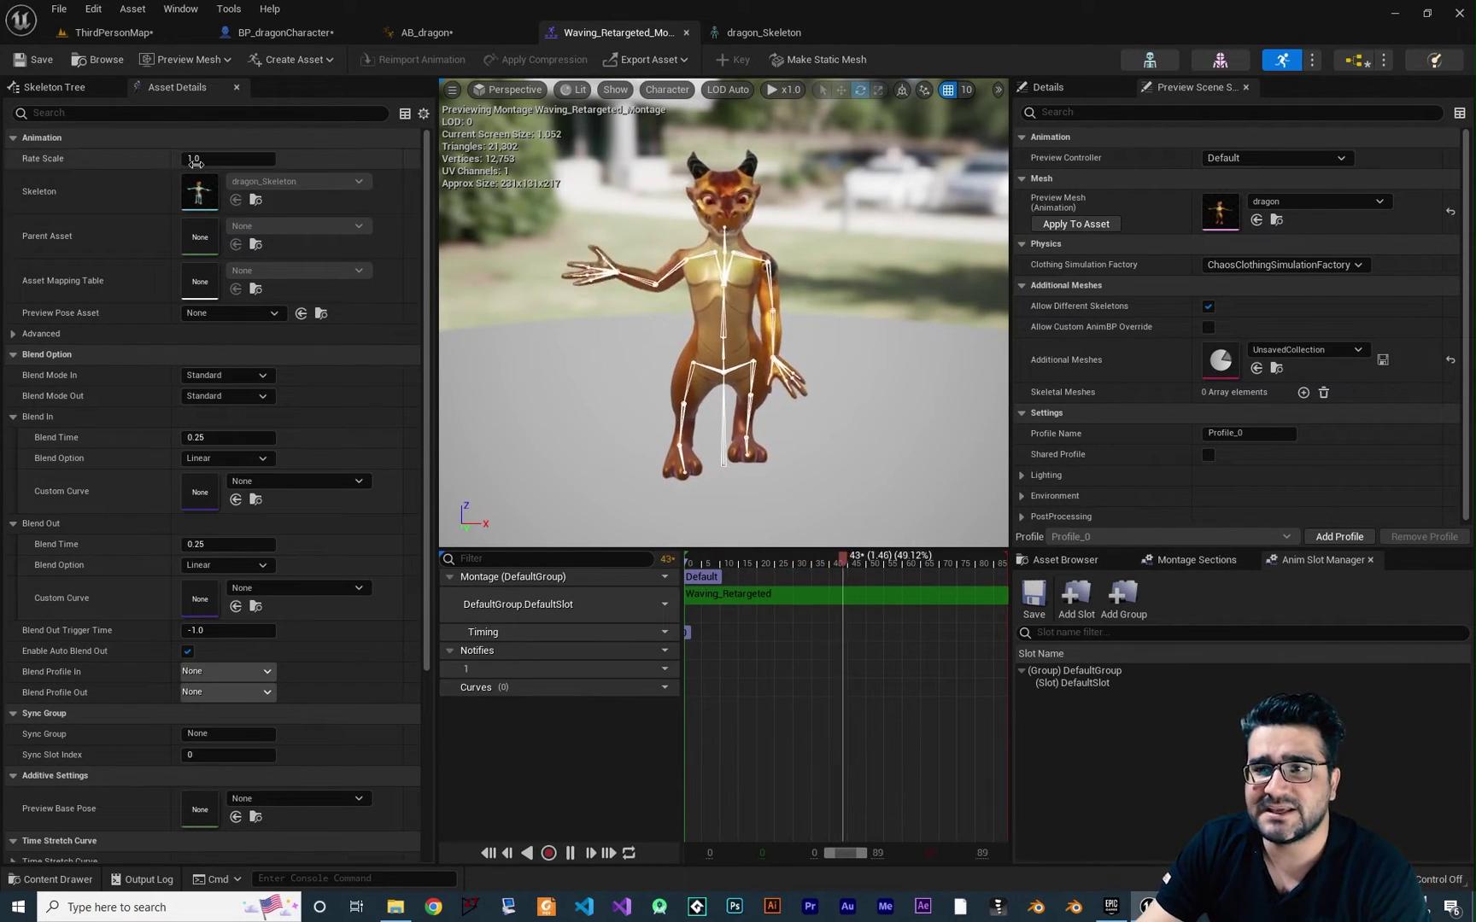
scroll(293, 385, "down", 1)
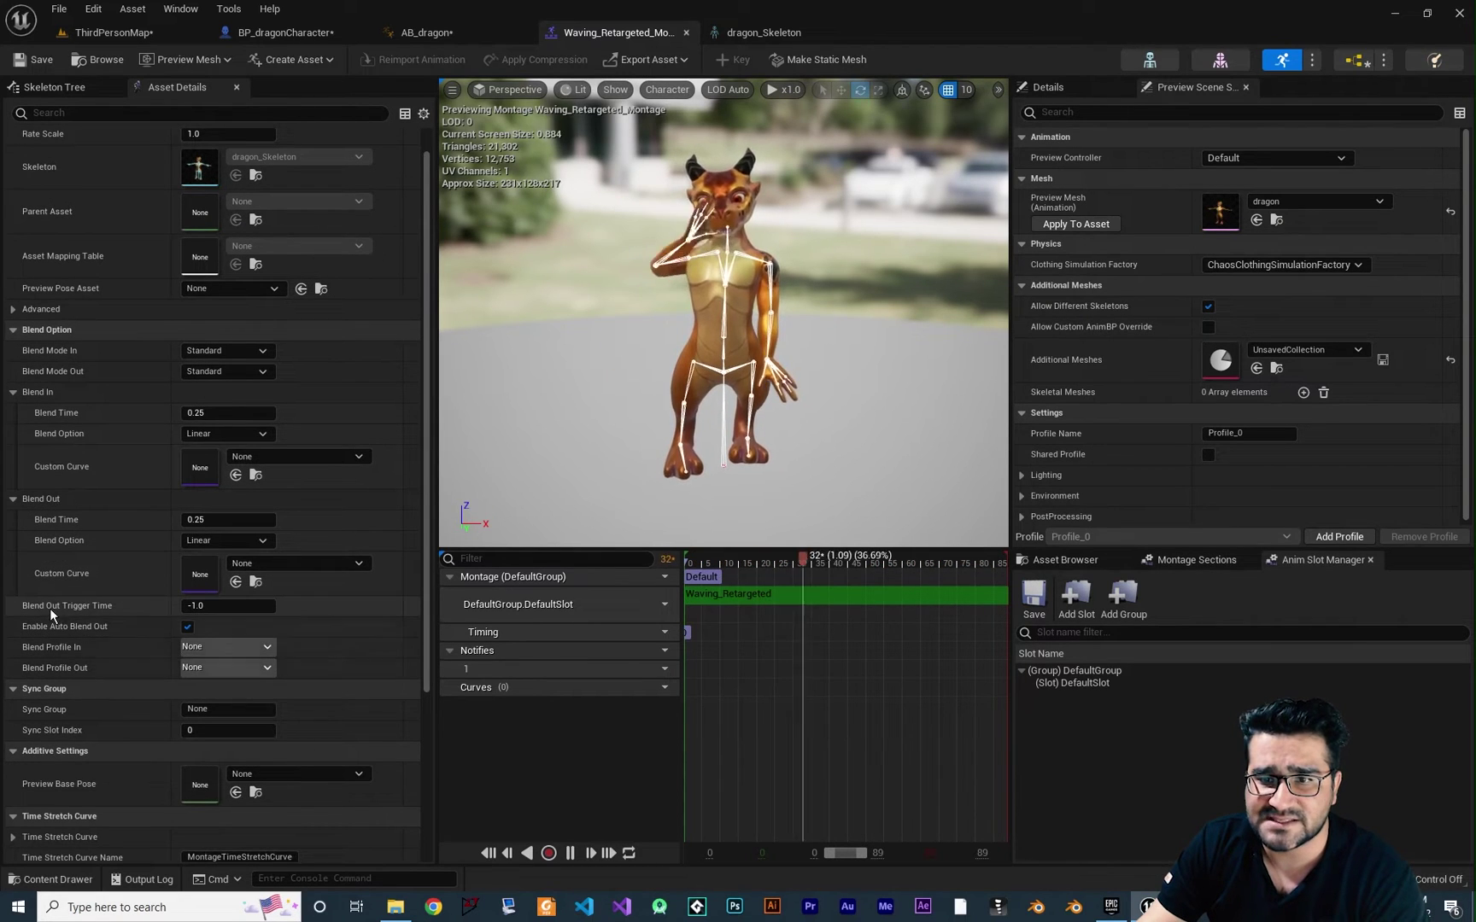
left_click(213, 606)
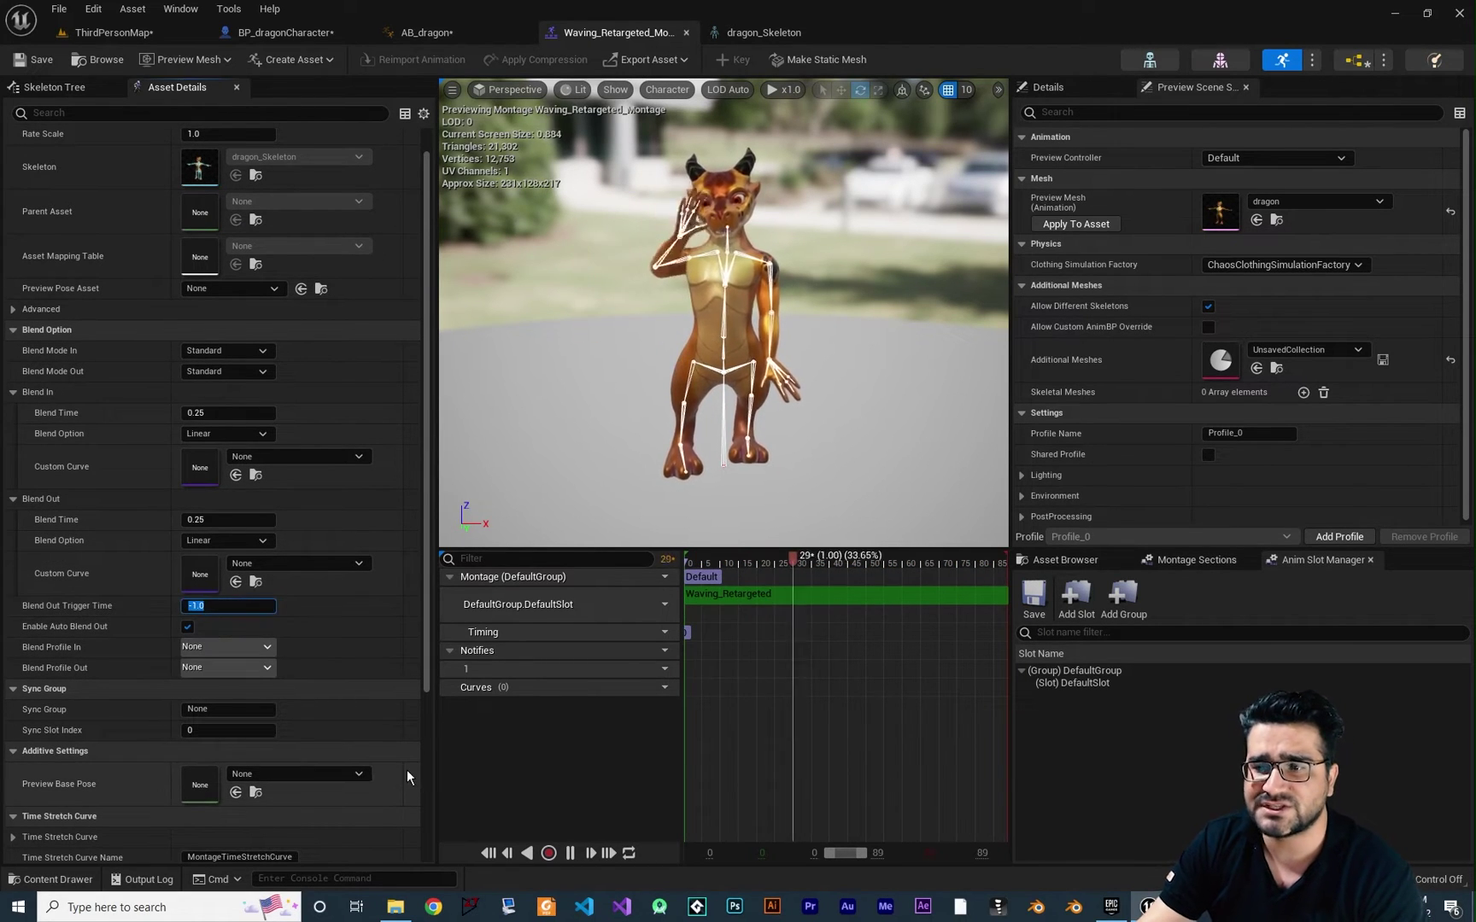
type("0.3")
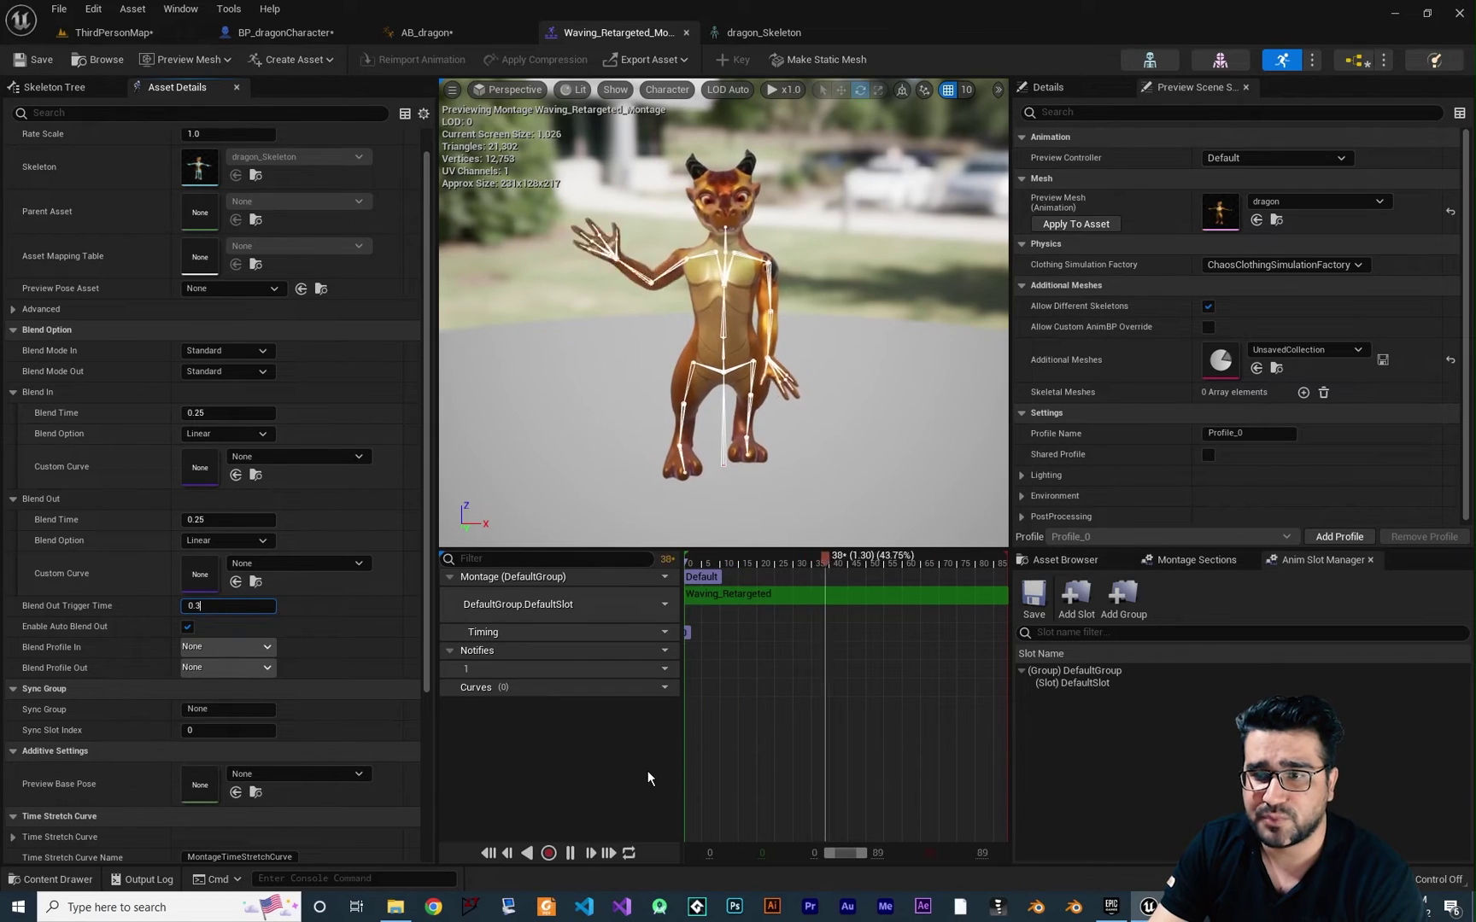
key("Return")
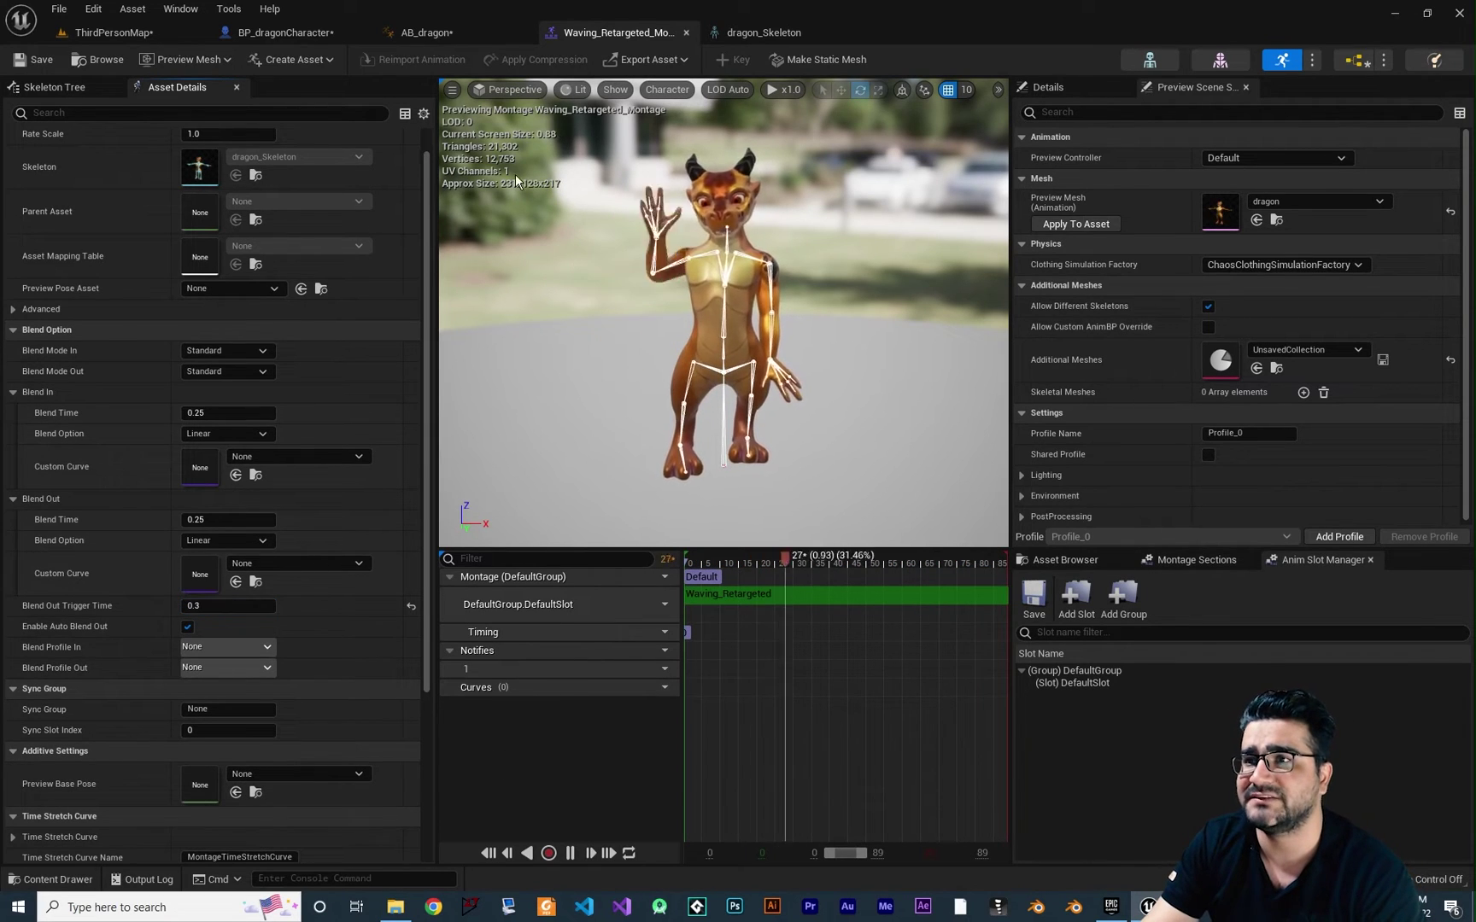
left_click(319, 34)
Step: Play the level, walk forward with W, trigger the wave with E, then stop with Esc
left_click(779, 60)
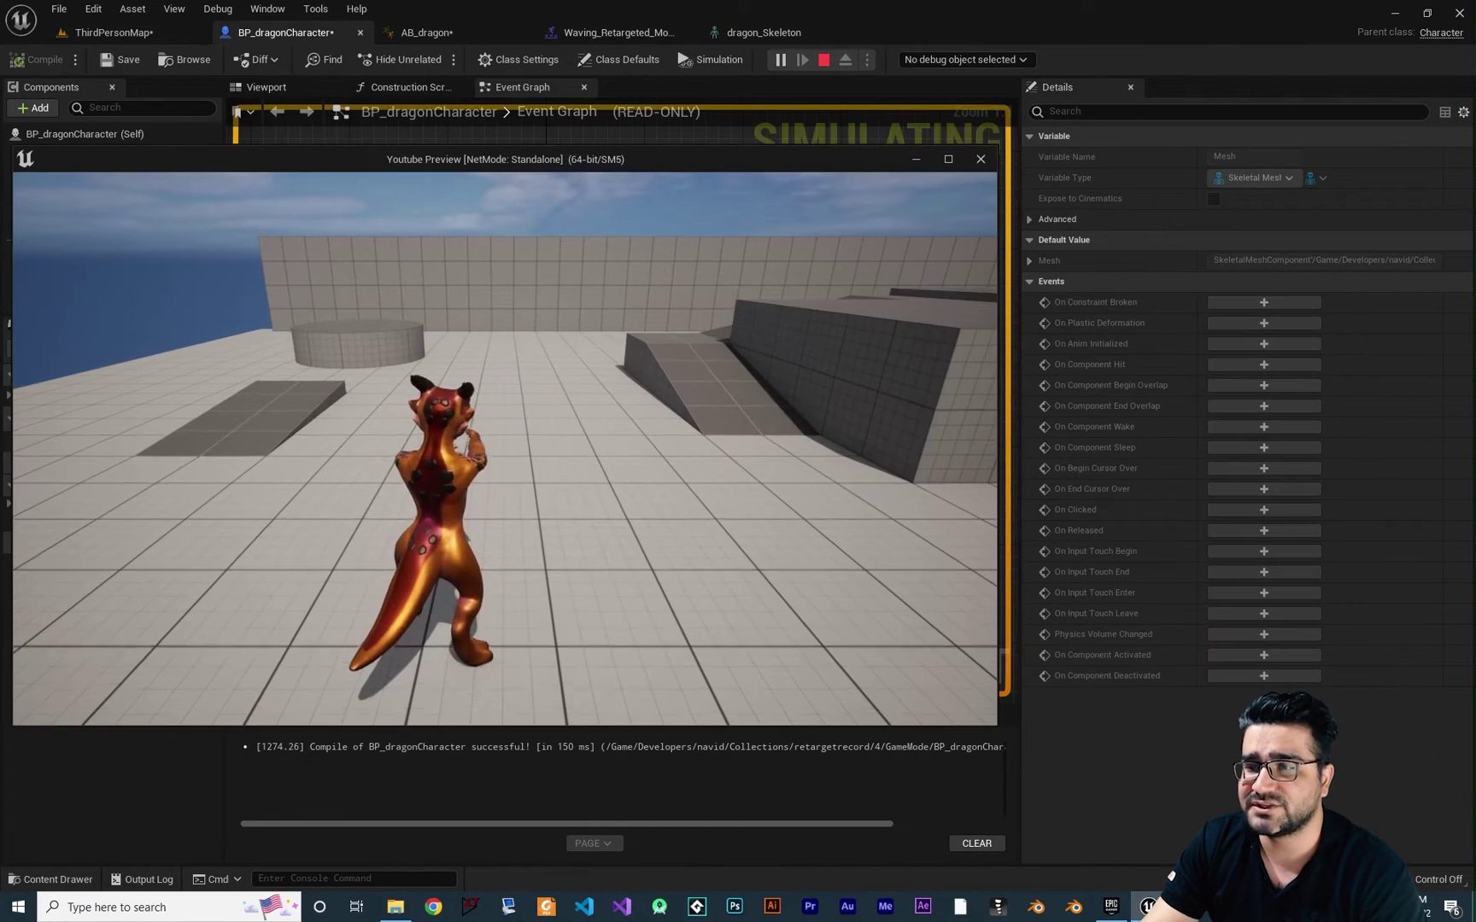
key("w")
key("e")
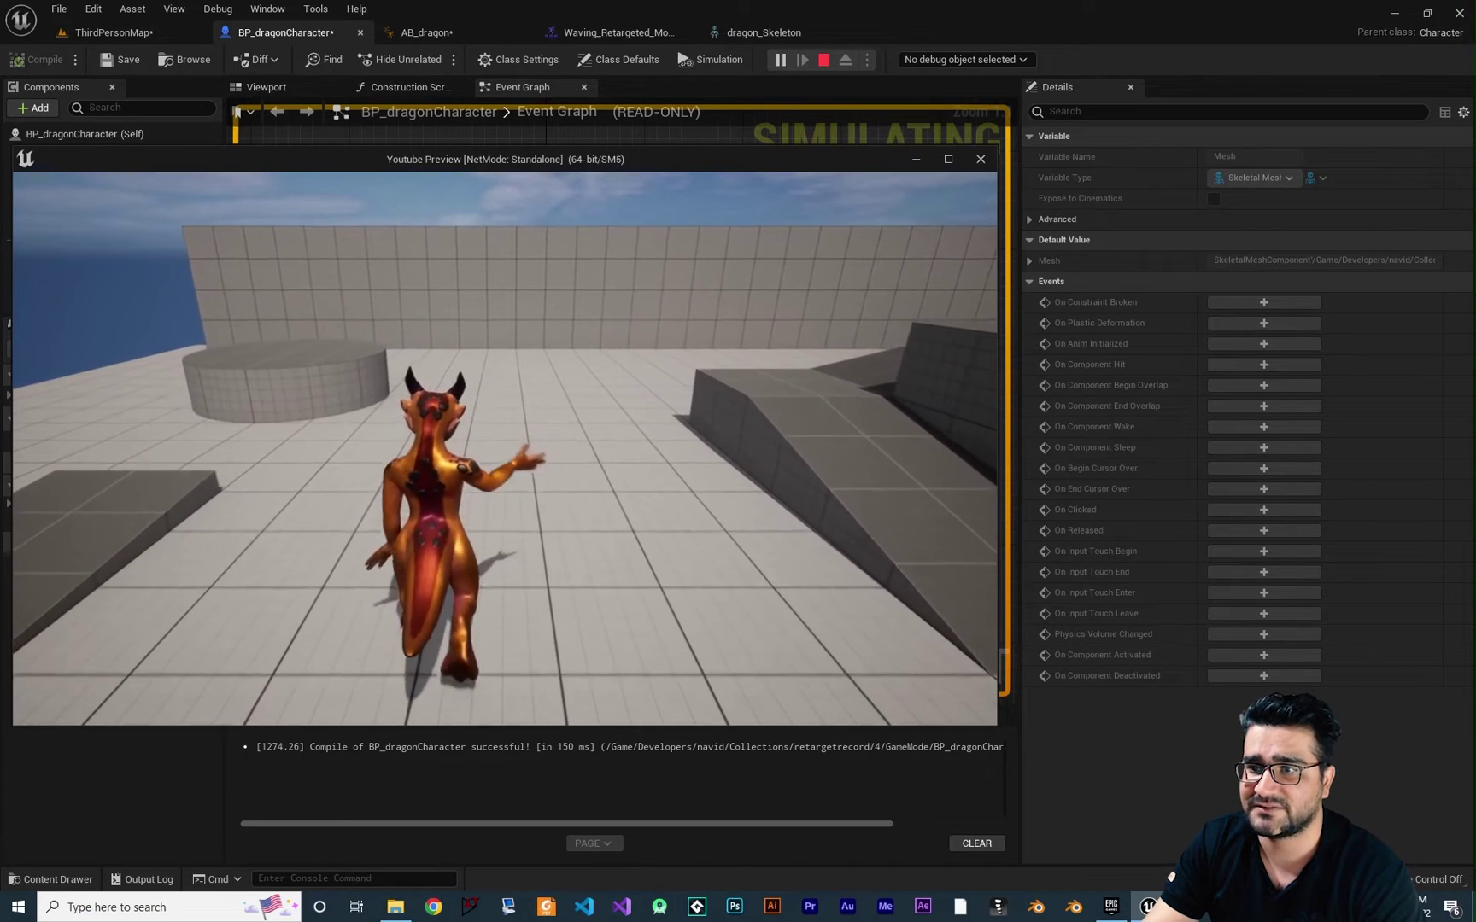
key("Escape")
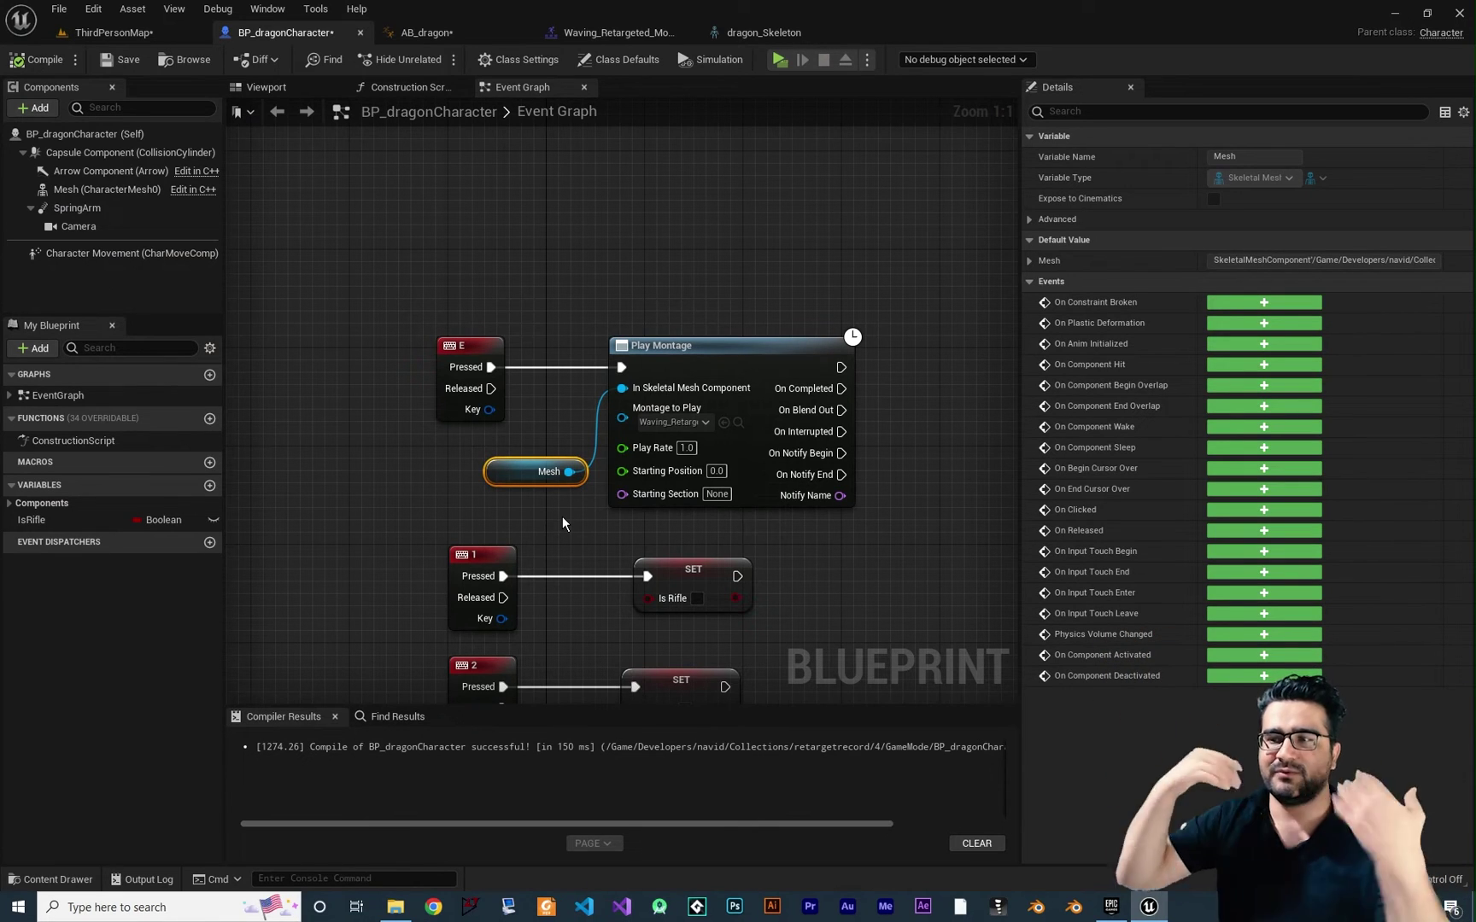
Step: Duplicate Waving_Retargeted in the Animations folder and open the Waving_Retargeted_2 copy
left_click(52, 879)
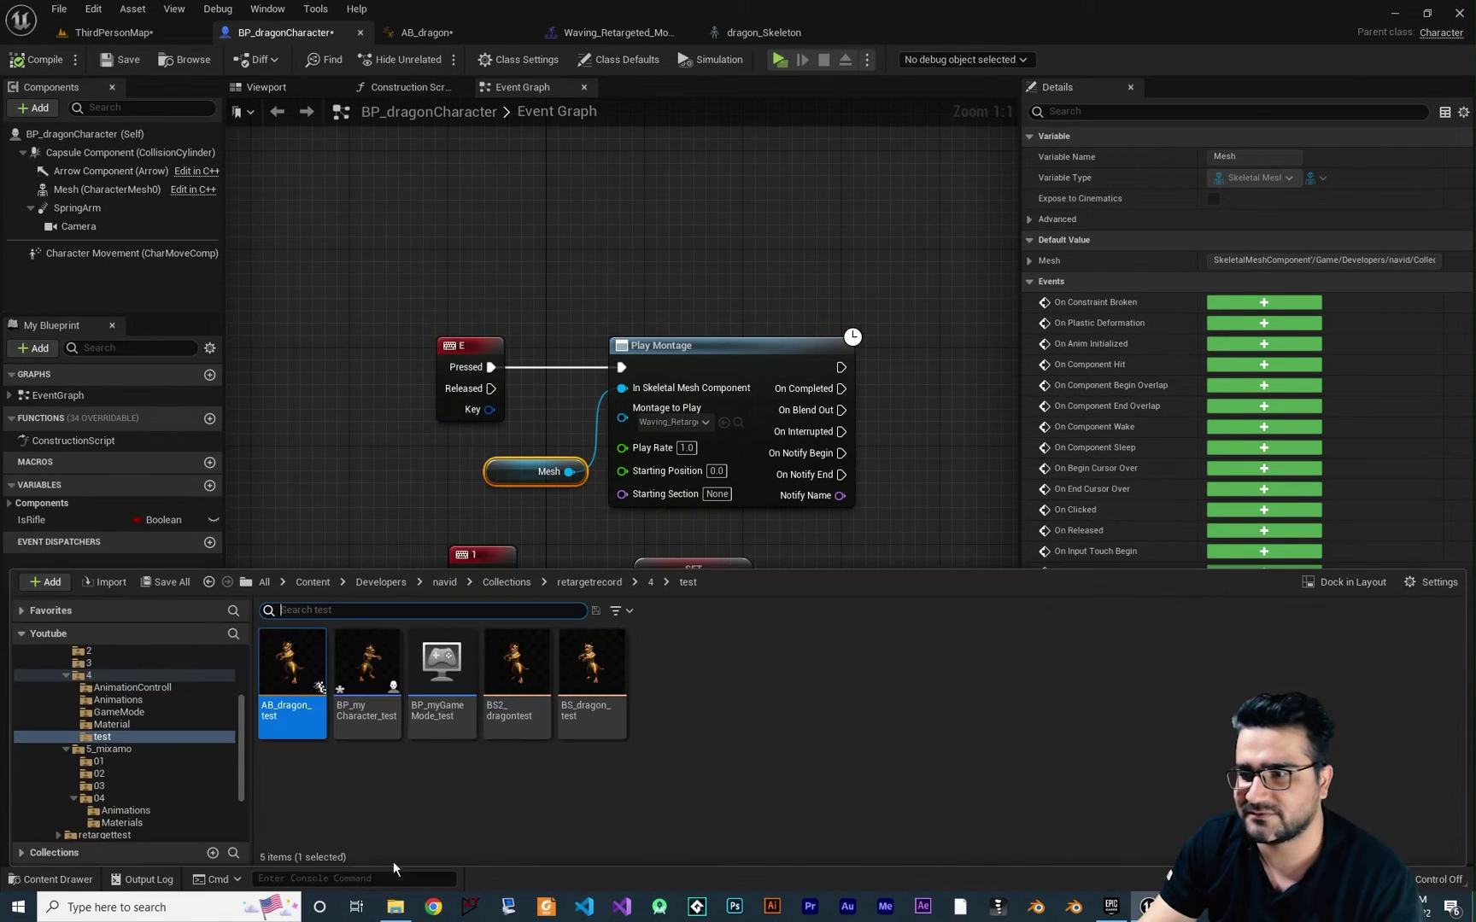
left_click(118, 699)
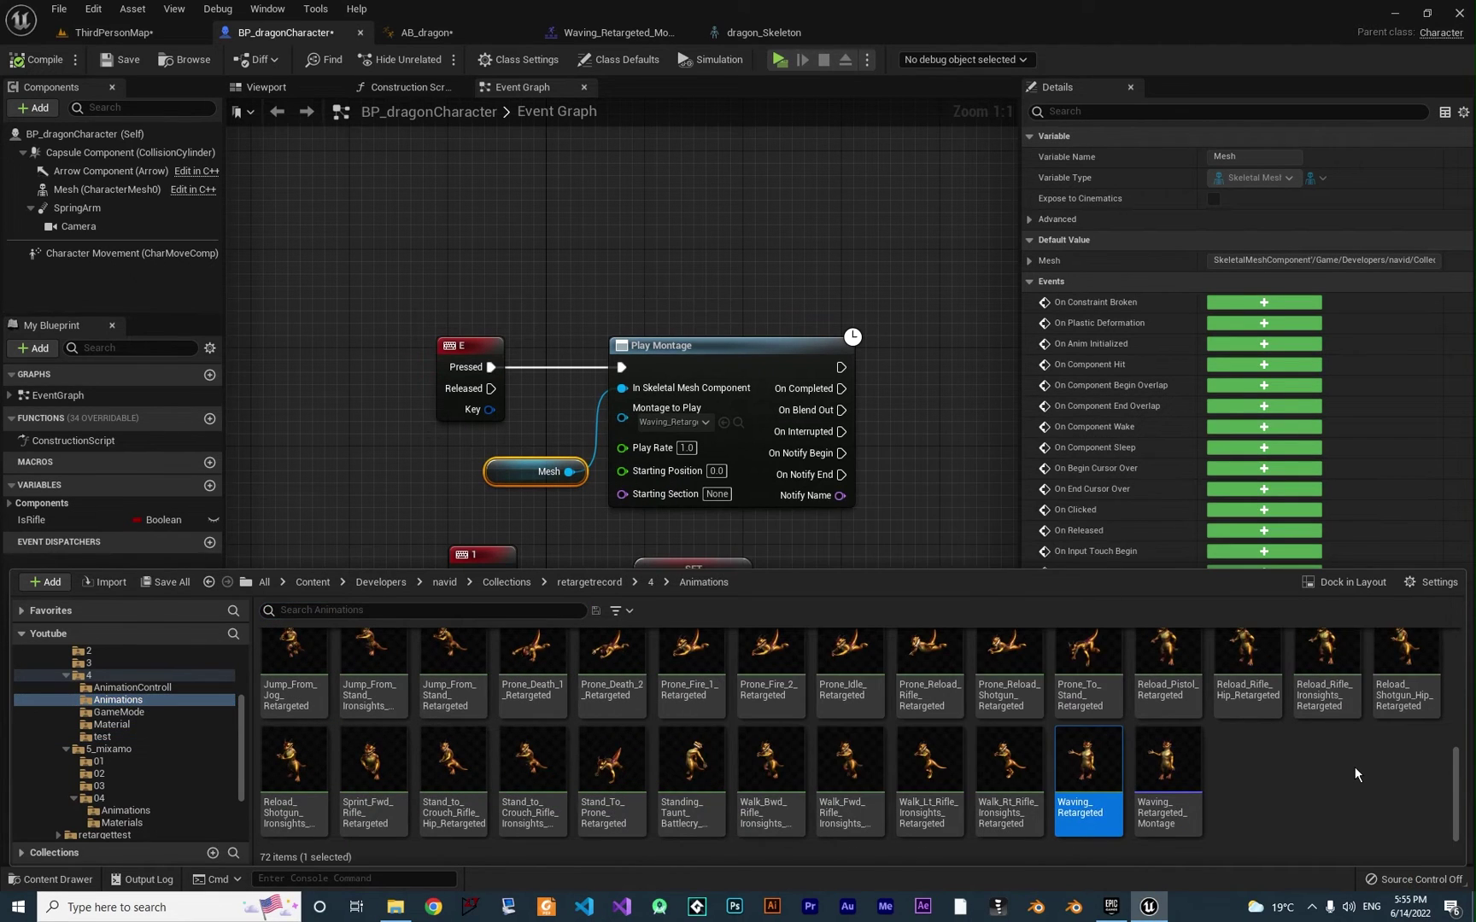
key("ctrl+d")
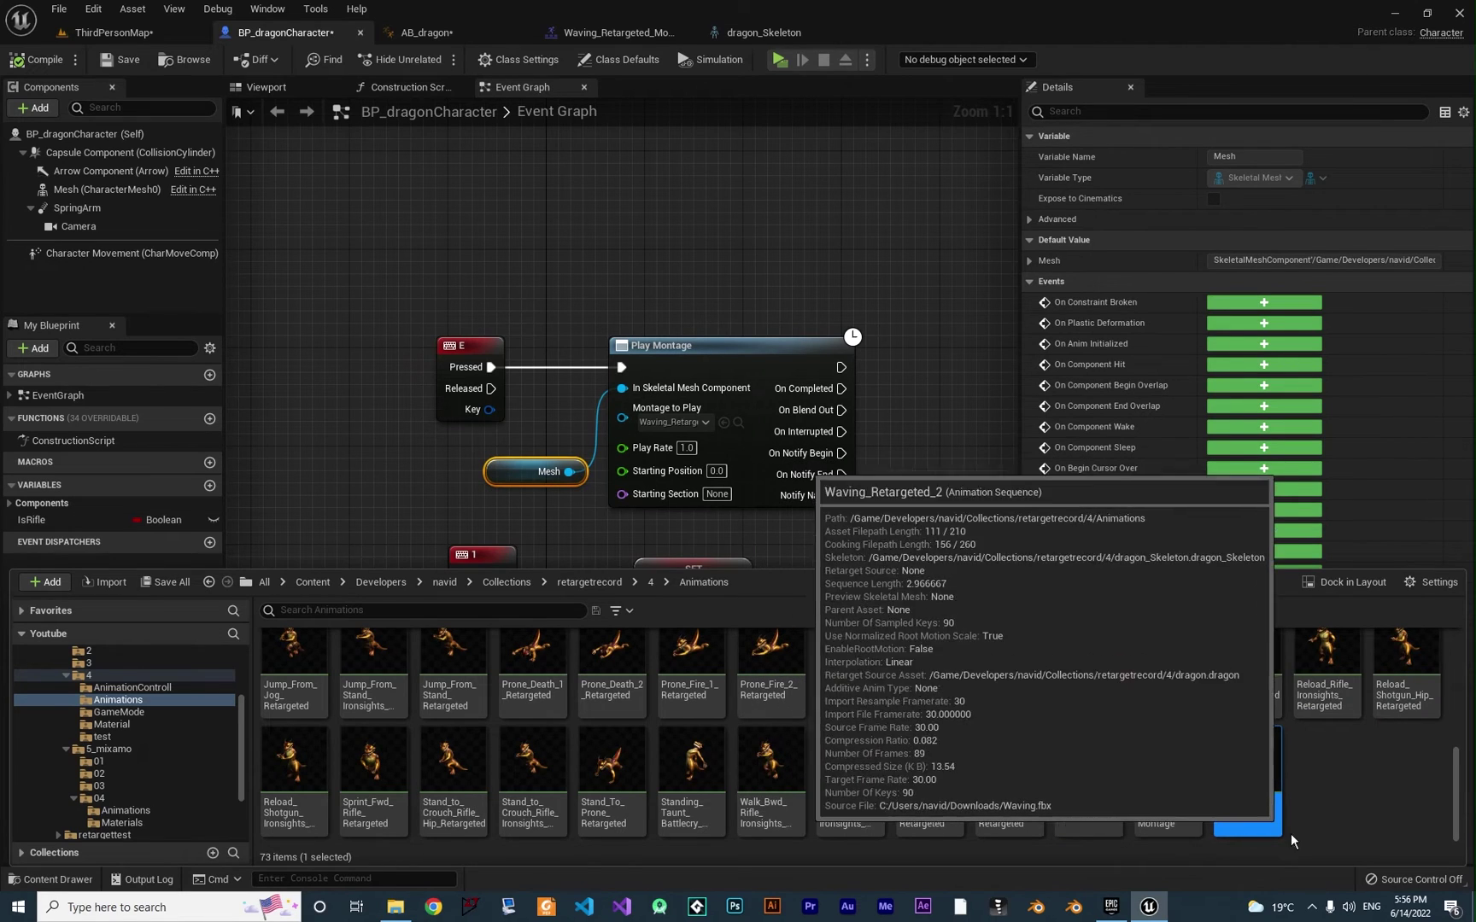
double_click(1252, 763)
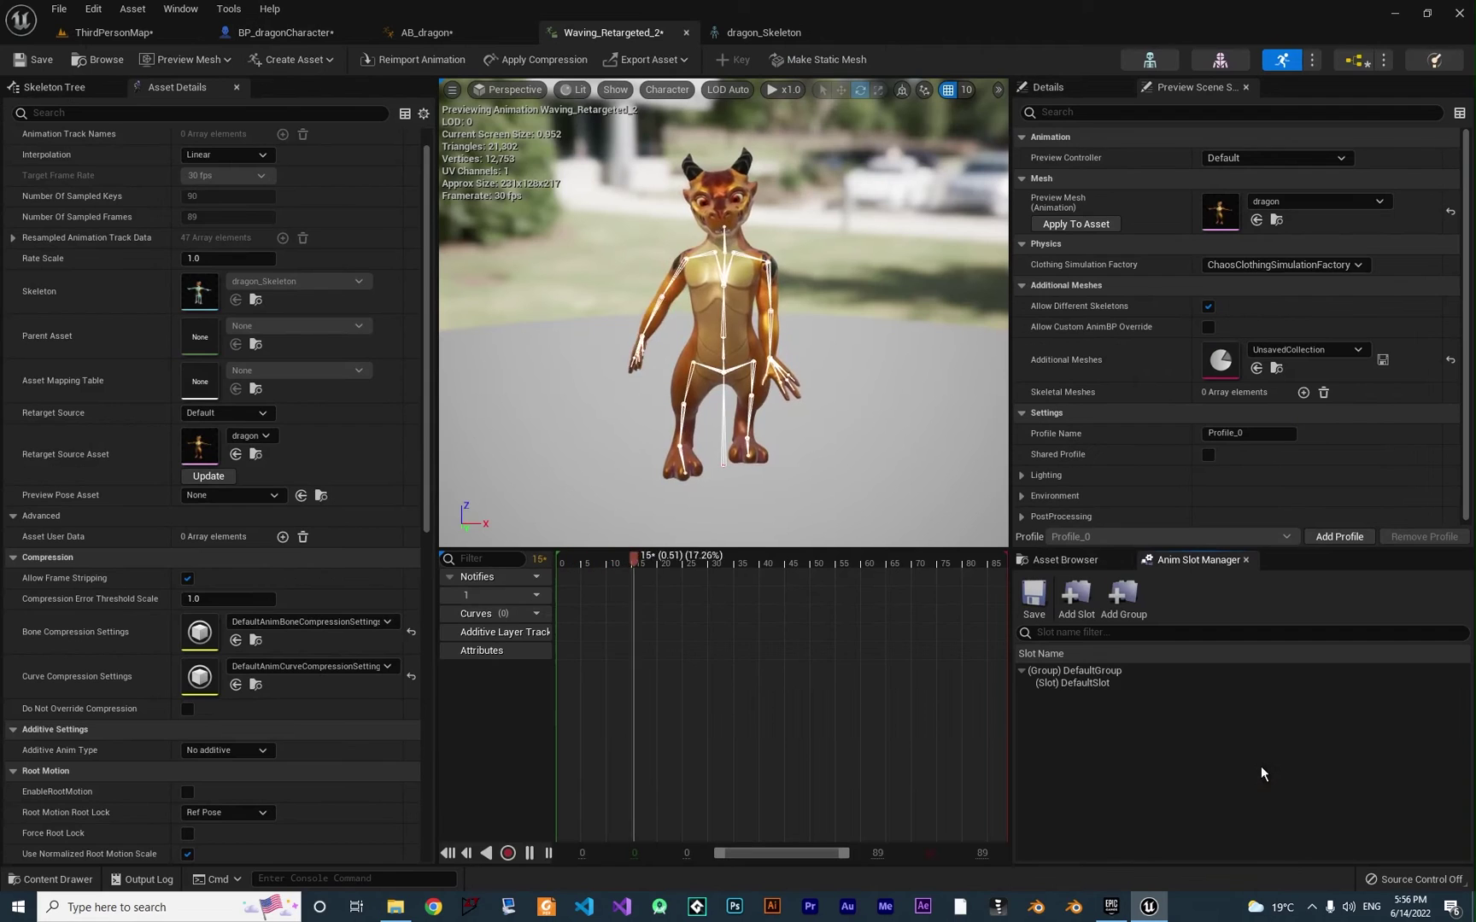
Step: Remove frames 0 to 25 so the animation starts where the dragon raises its arm
left_click(563, 562)
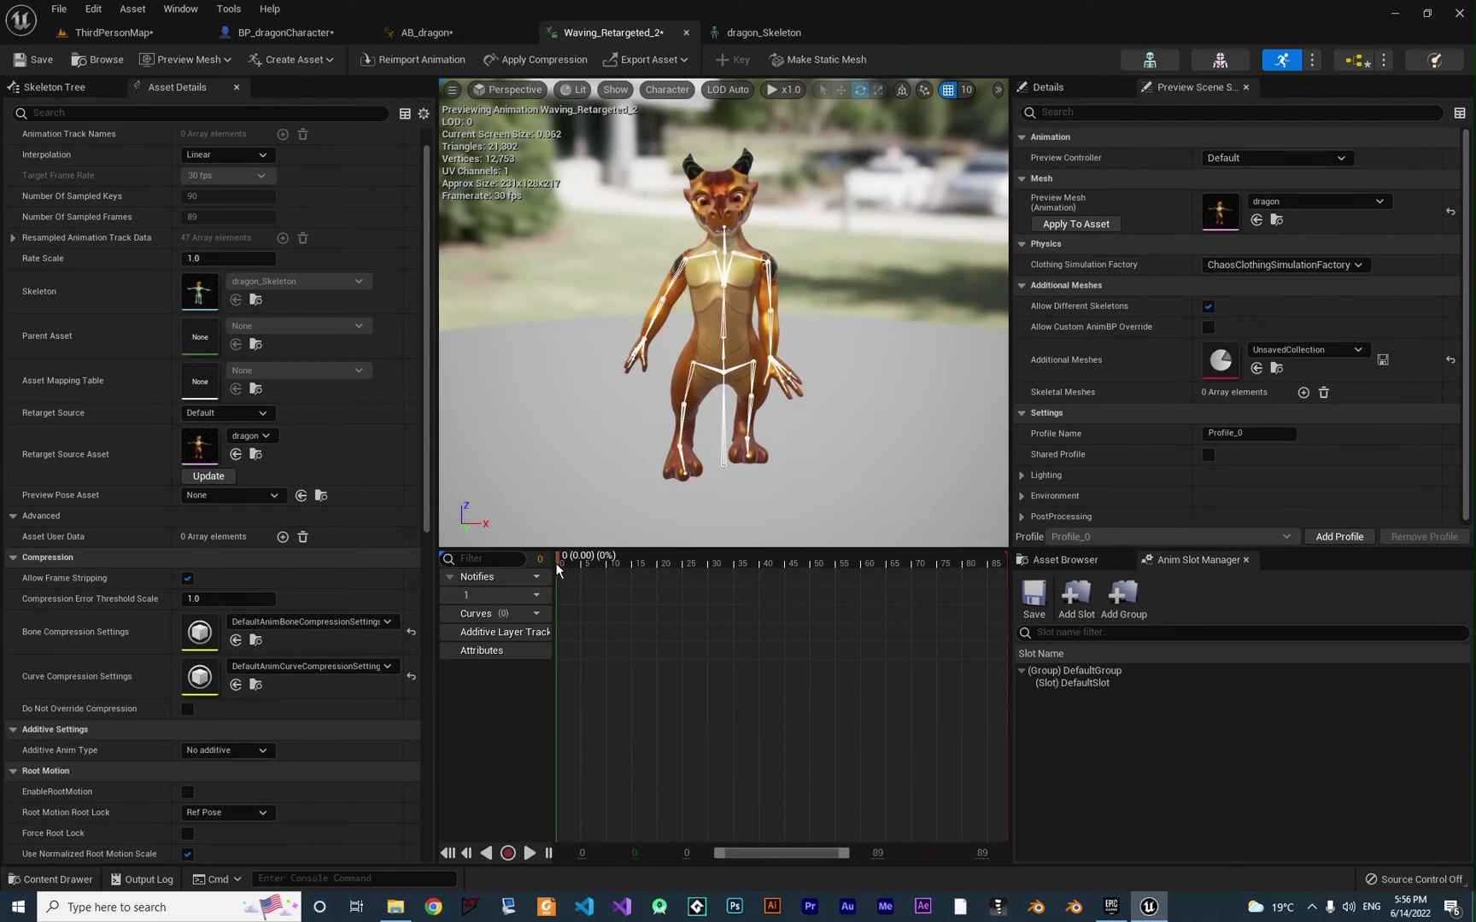
left_click_drag(639, 570, 679, 576)
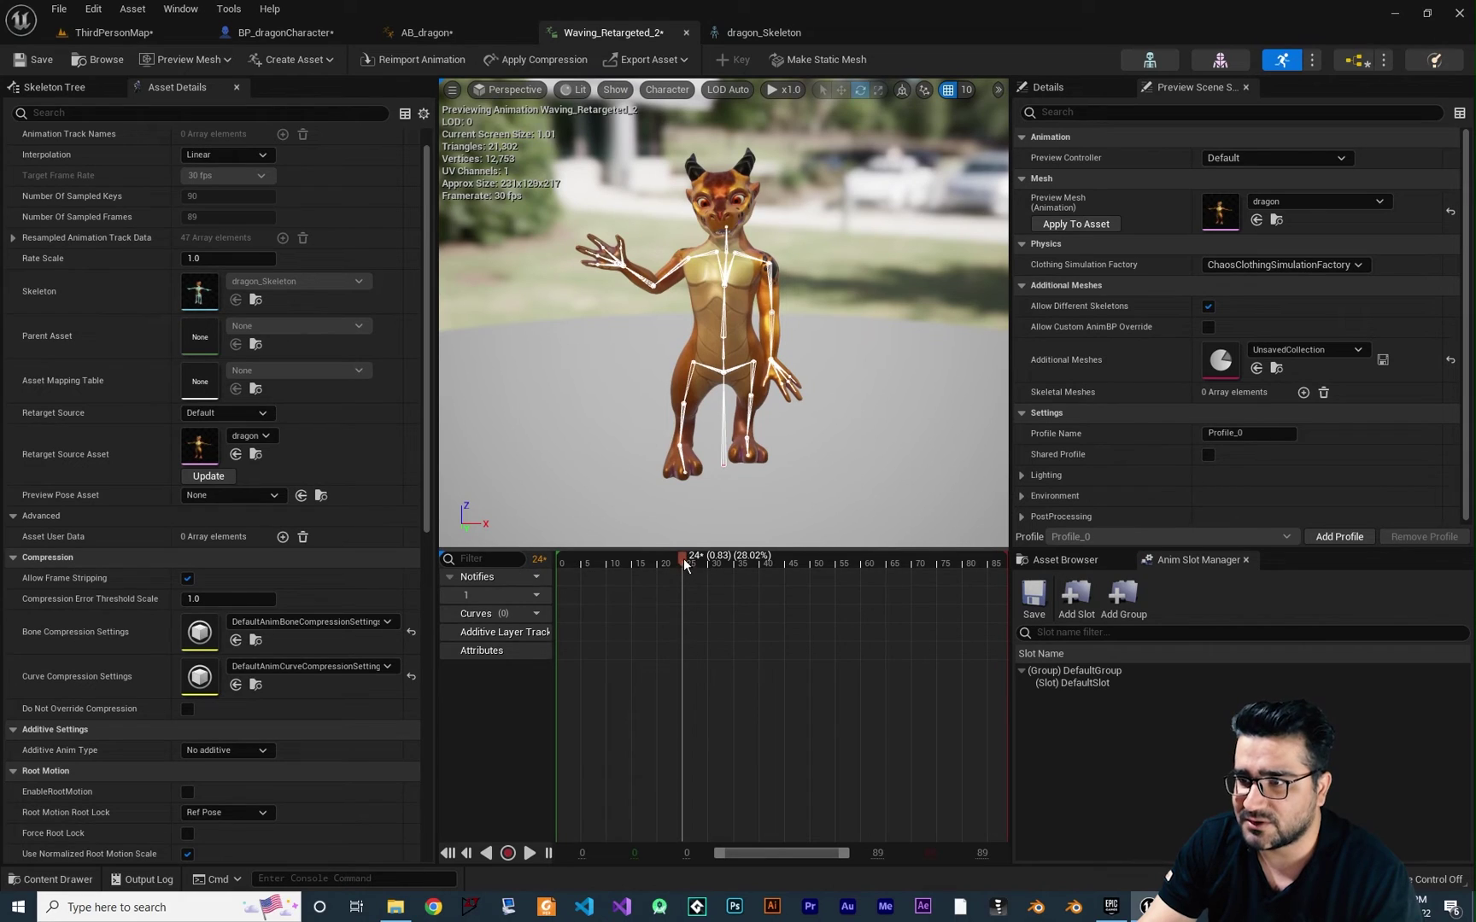
right_click(684, 564)
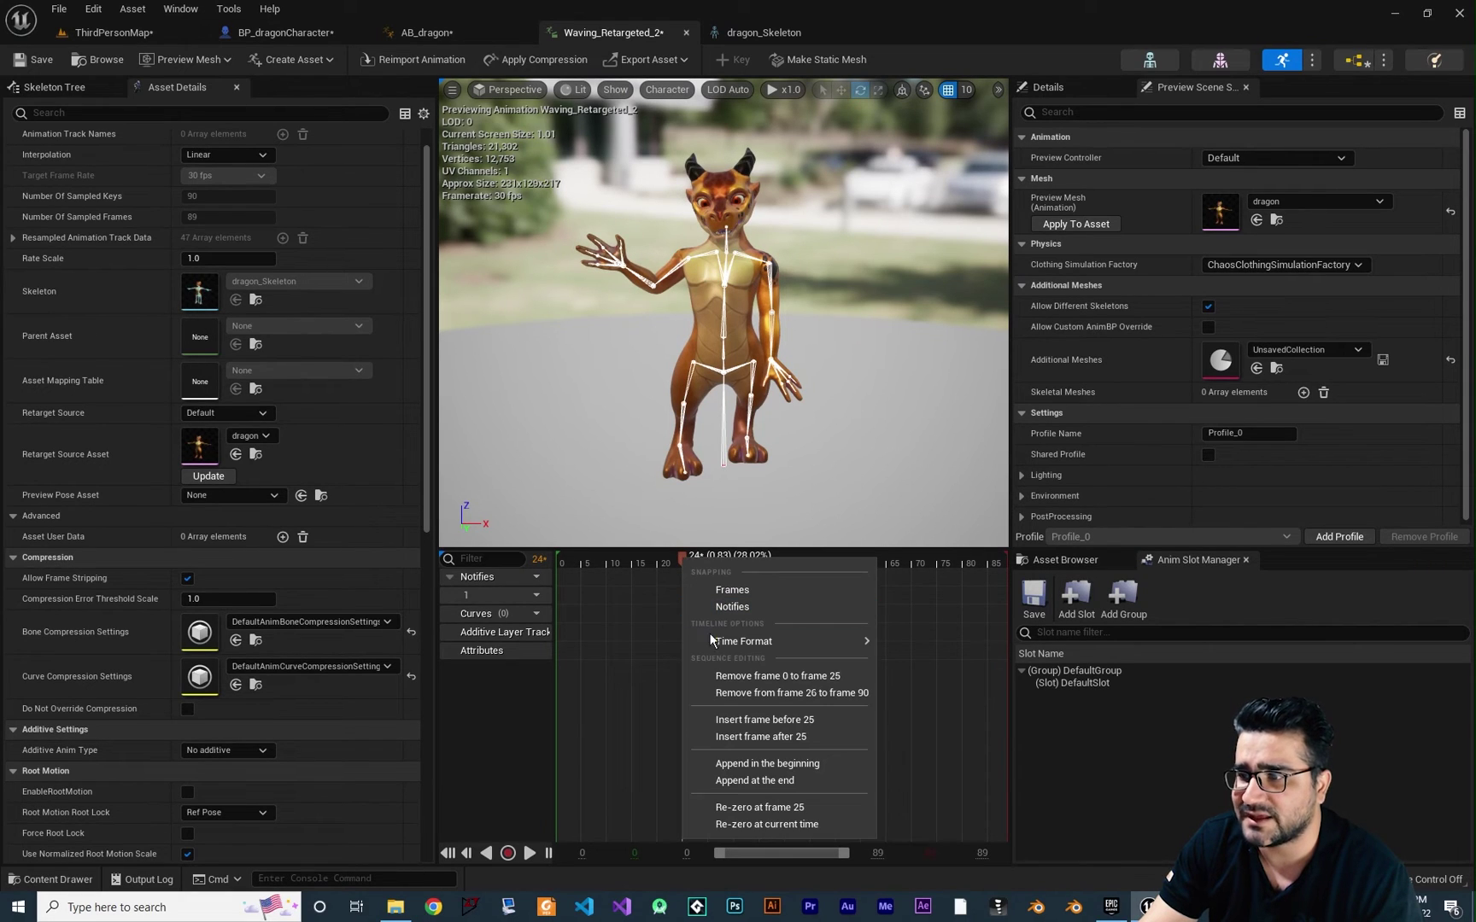
left_click(817, 677)
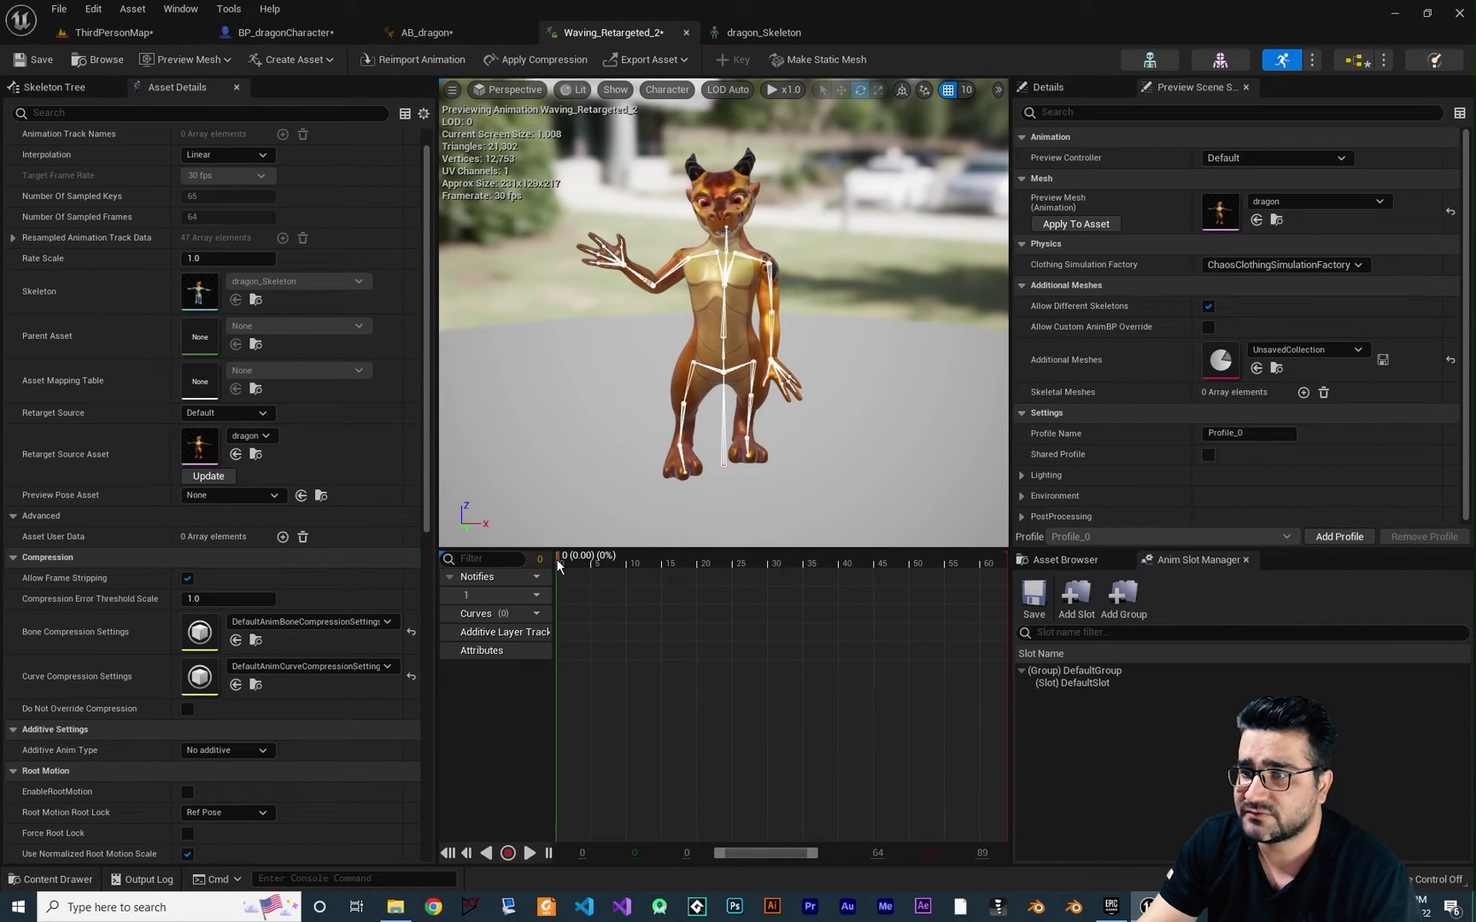
Step: Remove frames 58 to 65 after the wave ends at frame 57, then play back the result
left_click_drag(557, 560, 781, 572)
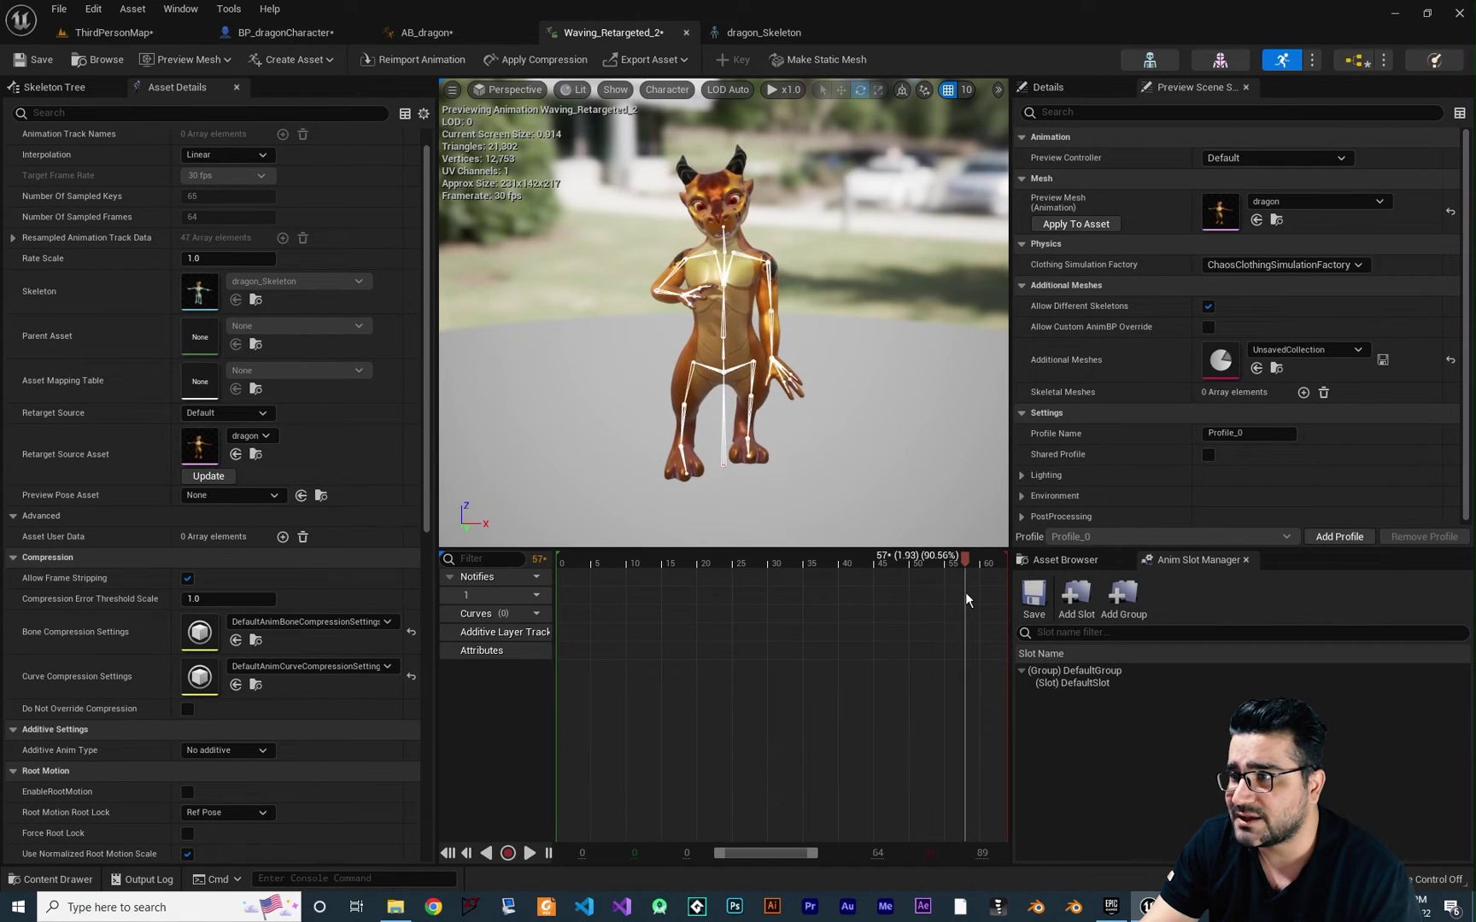
left_click_drag(965, 559, 958, 560)
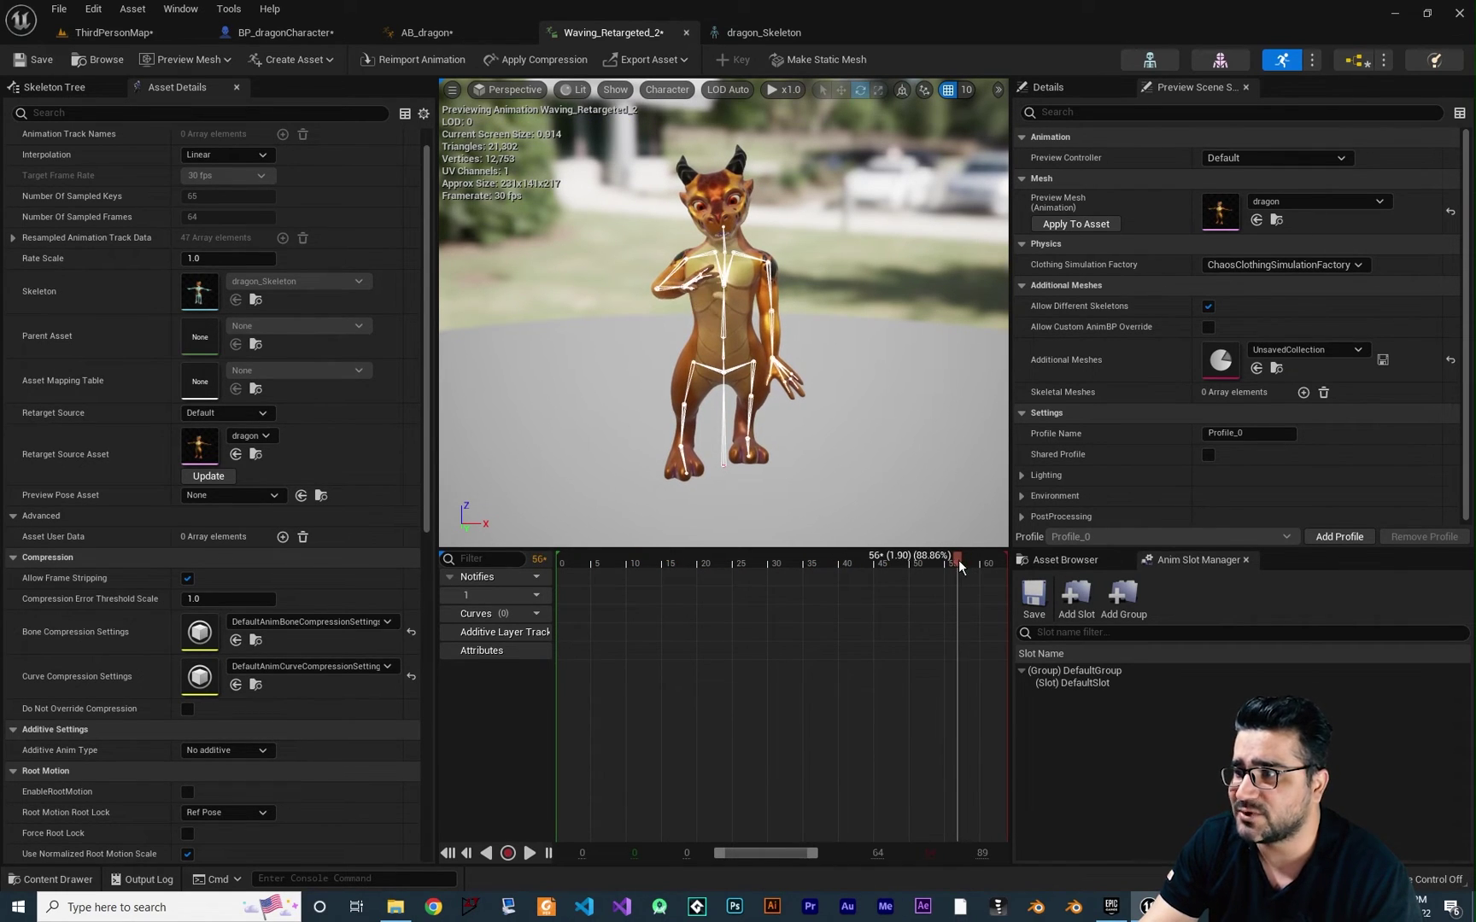
right_click(958, 561)
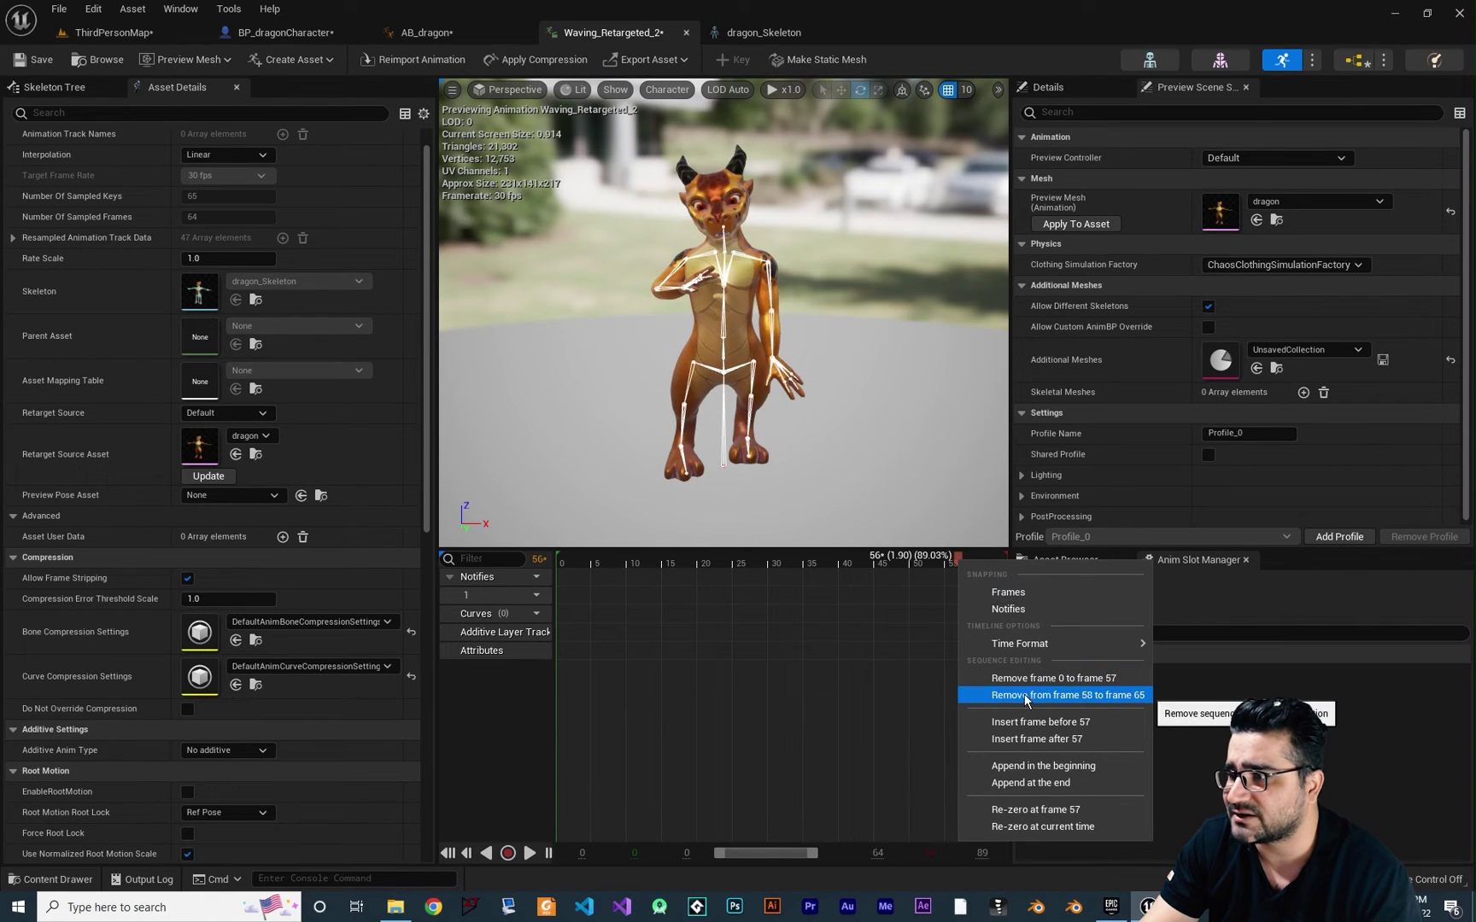
left_click(1107, 697)
key("space")
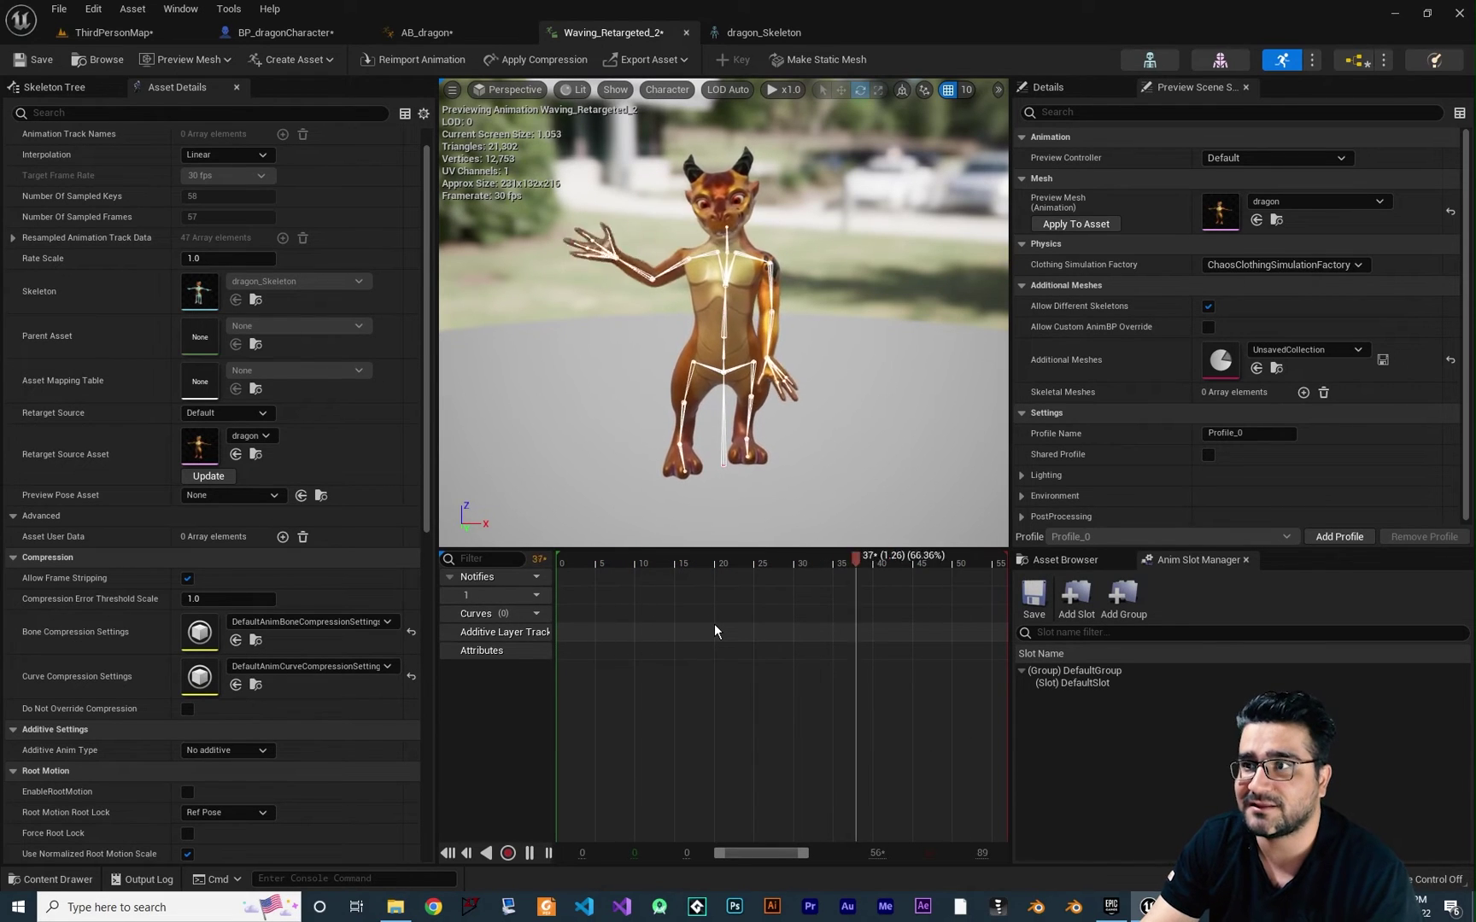
key("space")
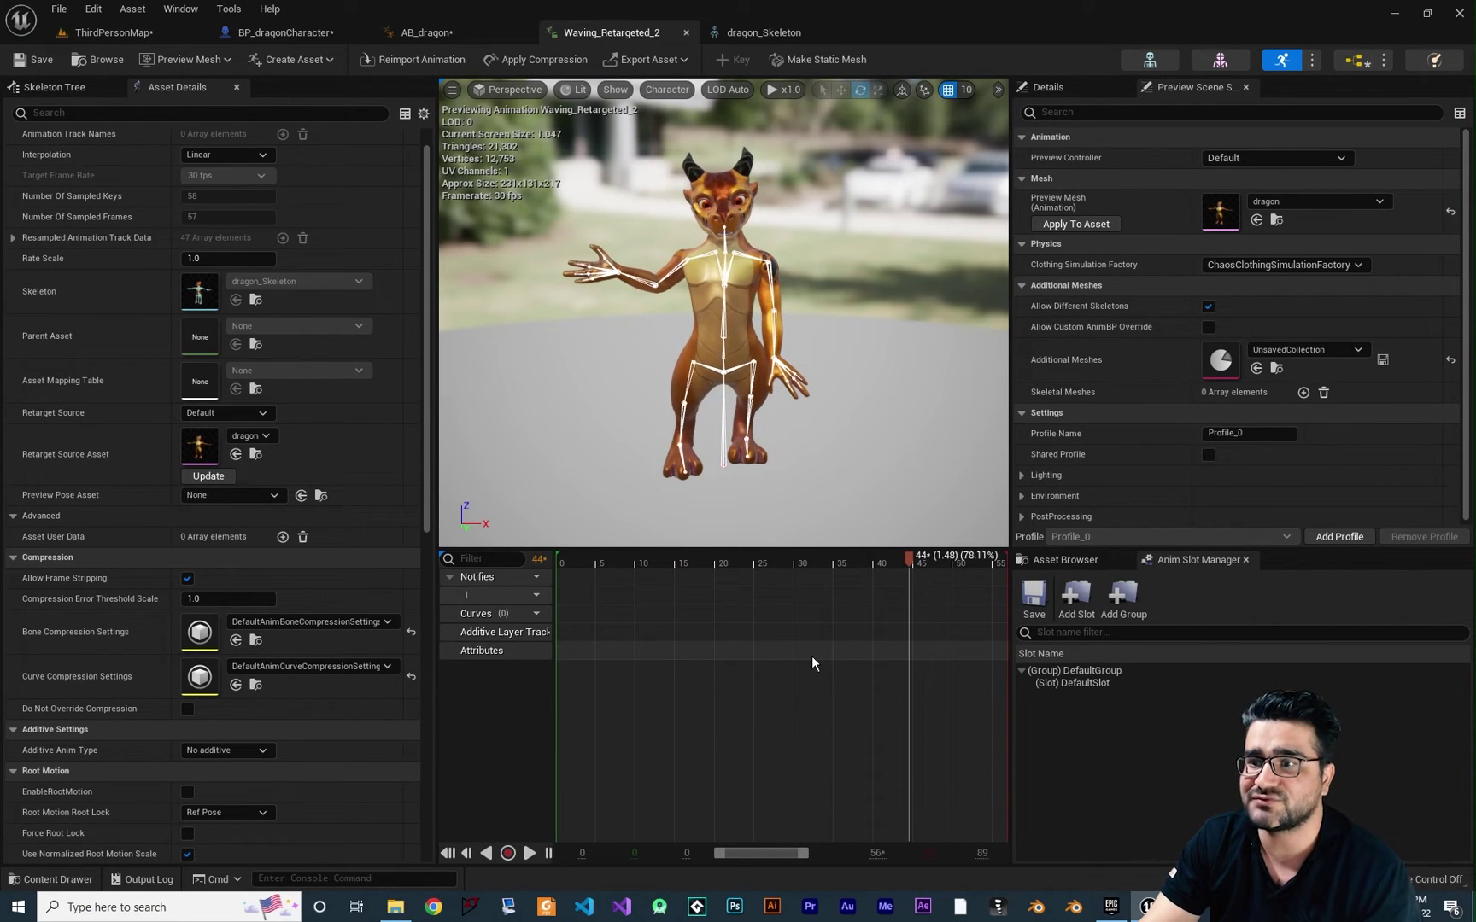
Step: Create Waving_Retargeted_2_Montage from Waving_Retargeted_2 and open it
left_click(66, 883)
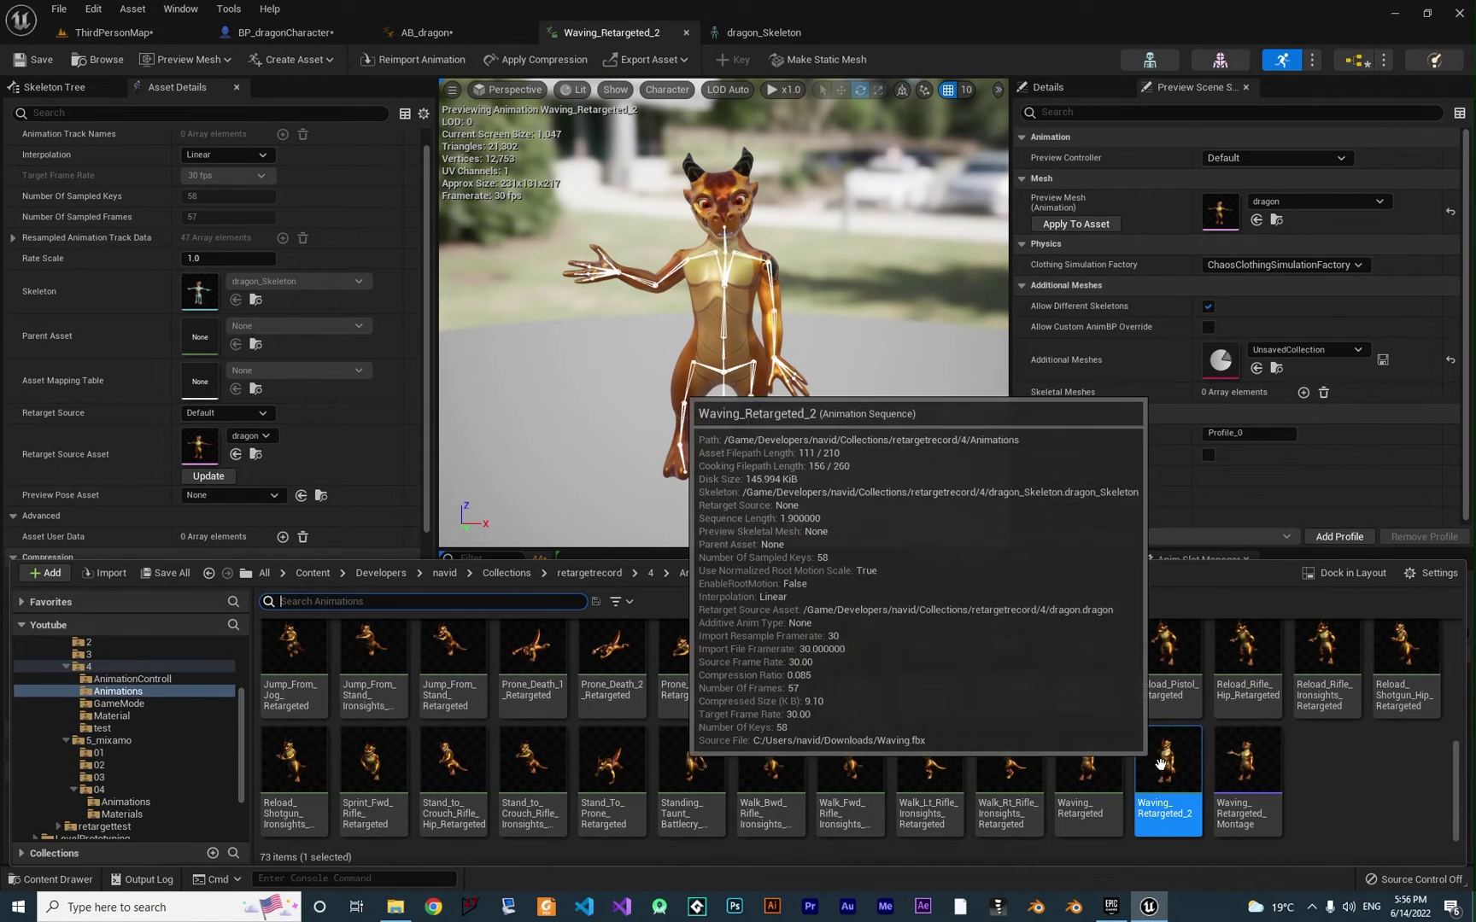
right_click(1170, 763)
mouse_move(1256, 238)
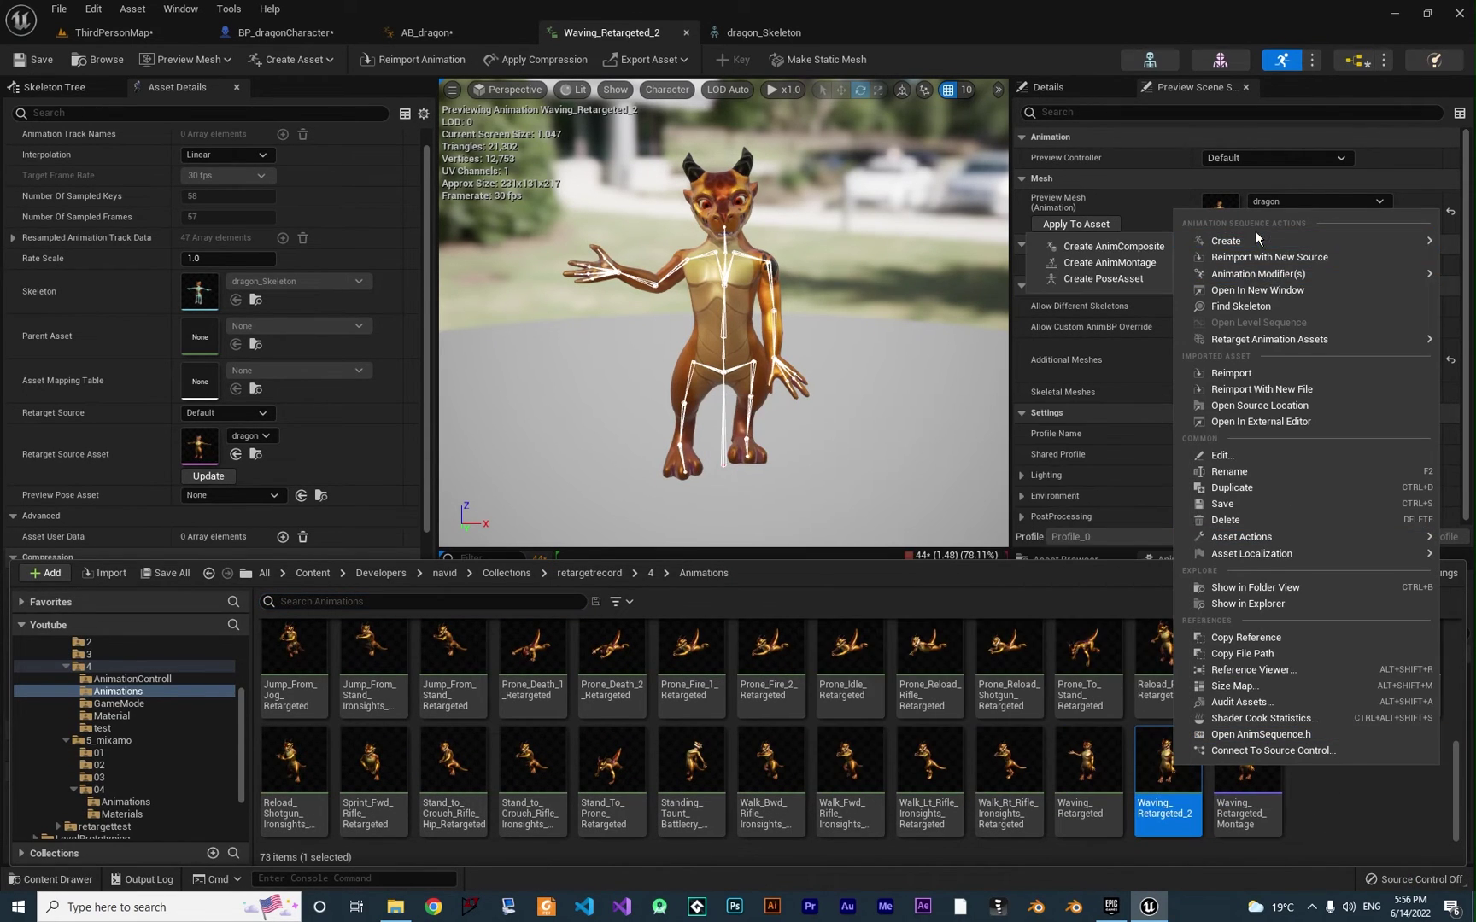
left_click(1113, 247)
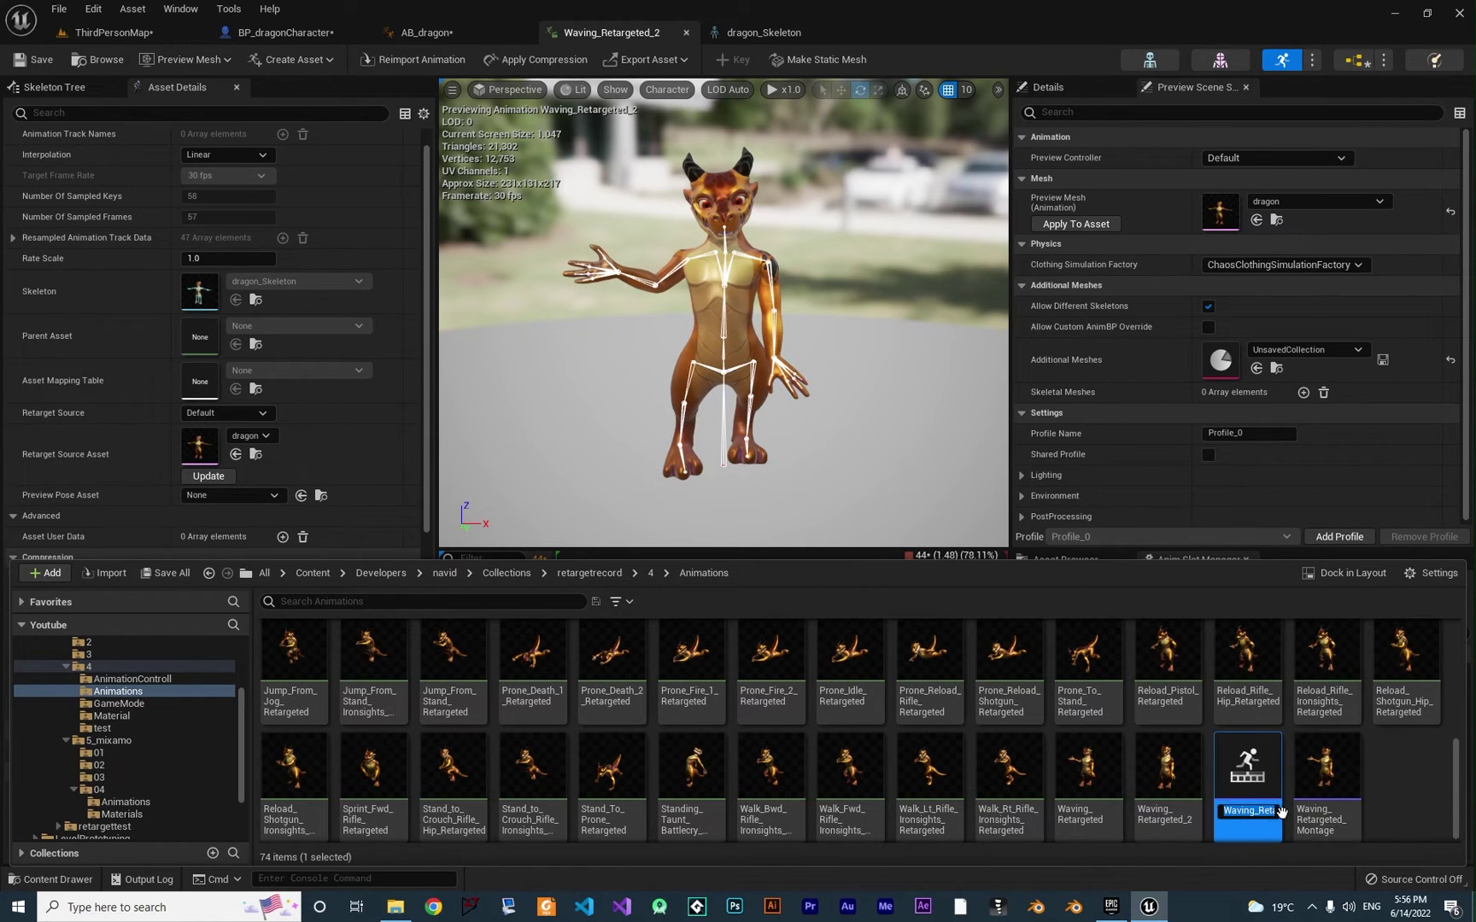
double_click(1248, 772)
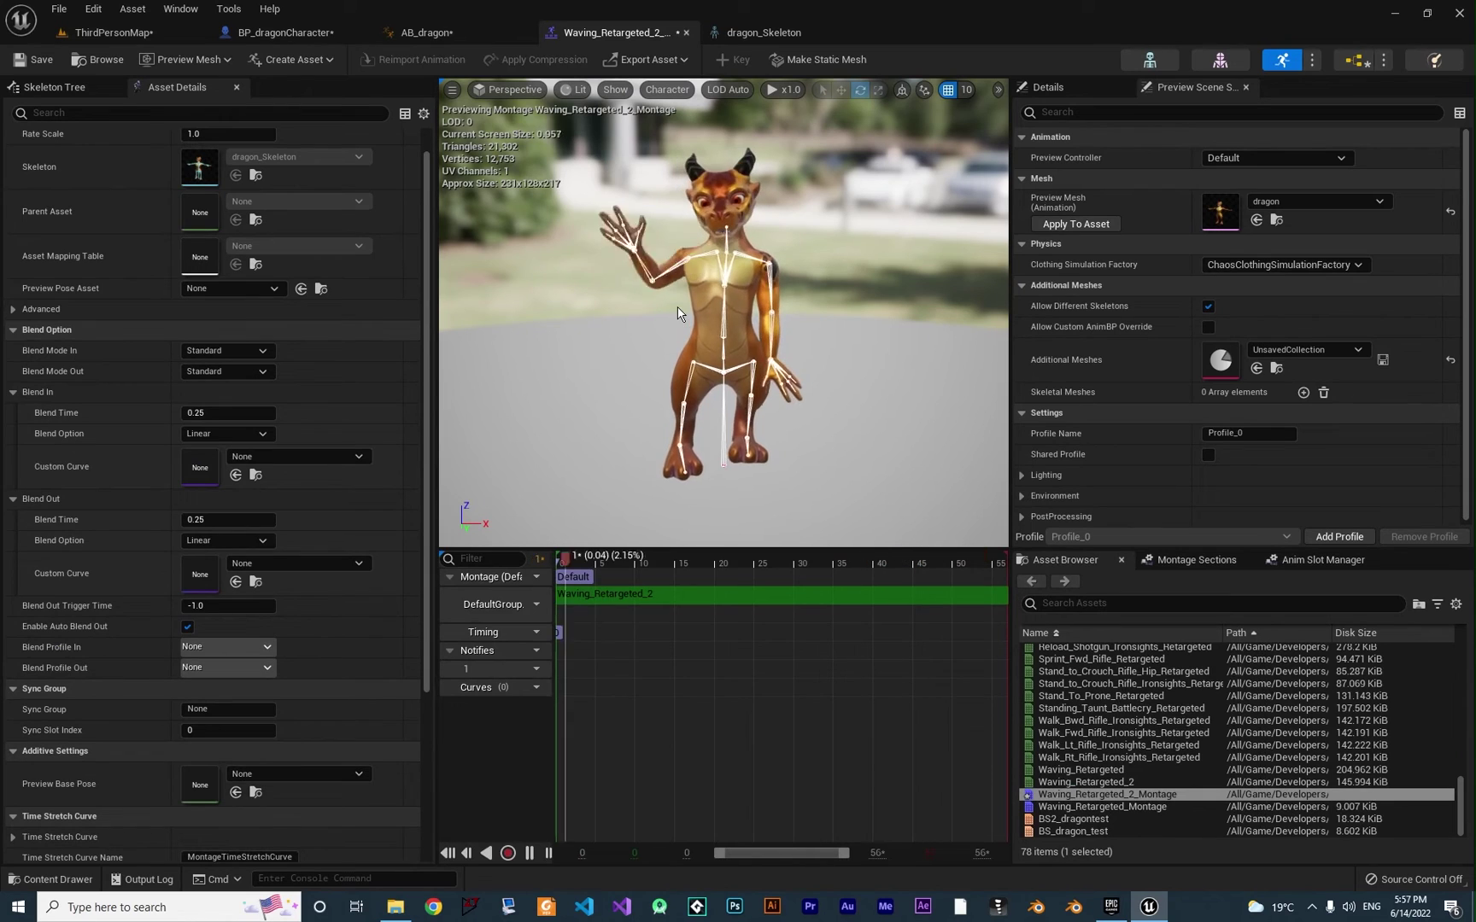
Step: Set the montage's Blend Out Trigger Time to 0.3
left_click(206, 606)
type("0.3")
key("Return")
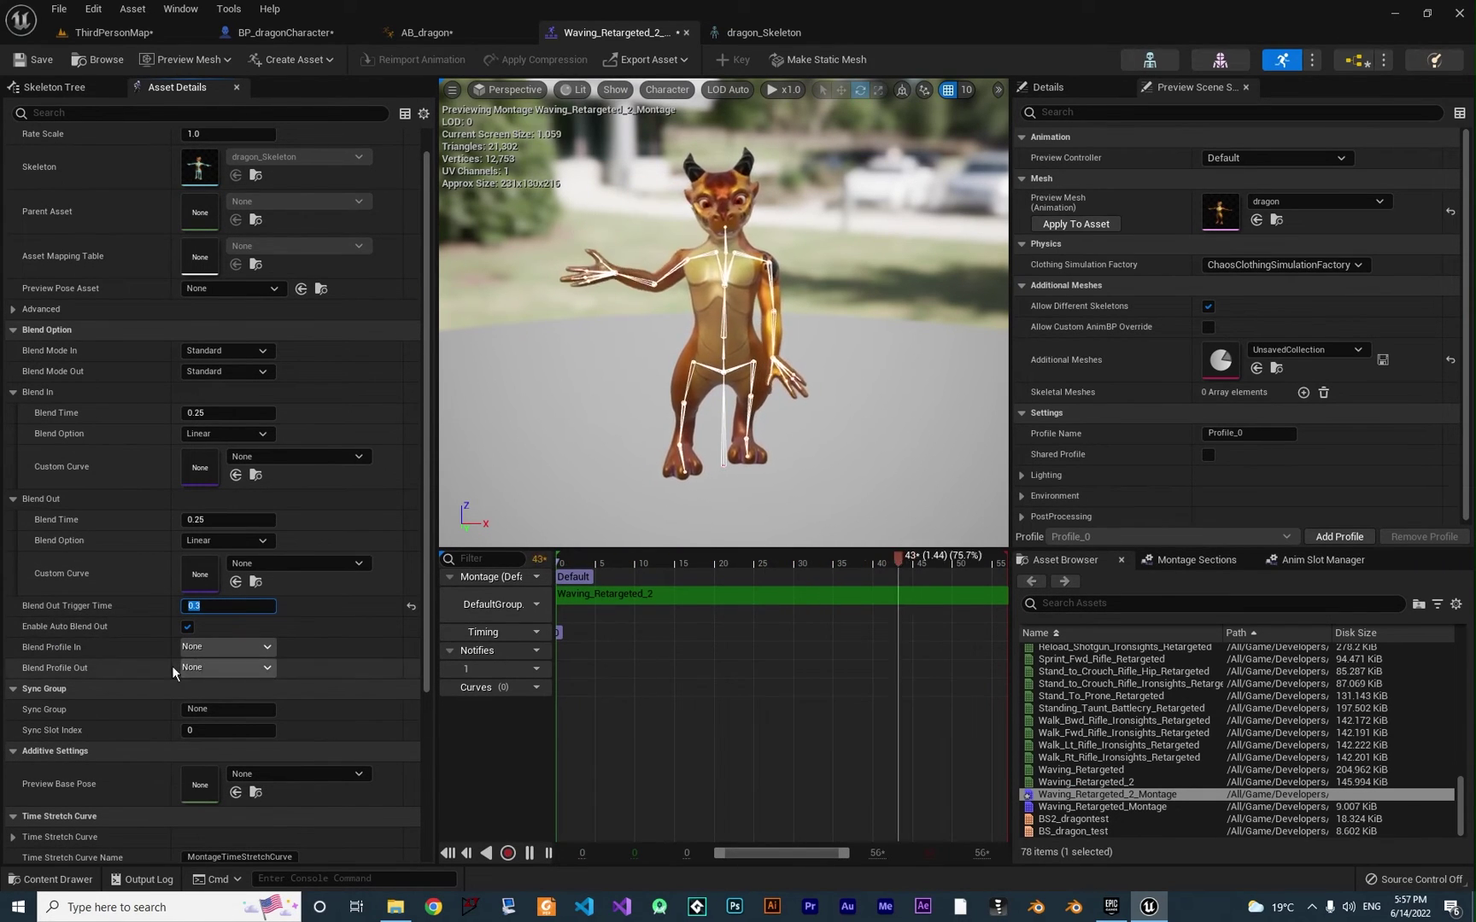
scroll(99, 612, "down", 3)
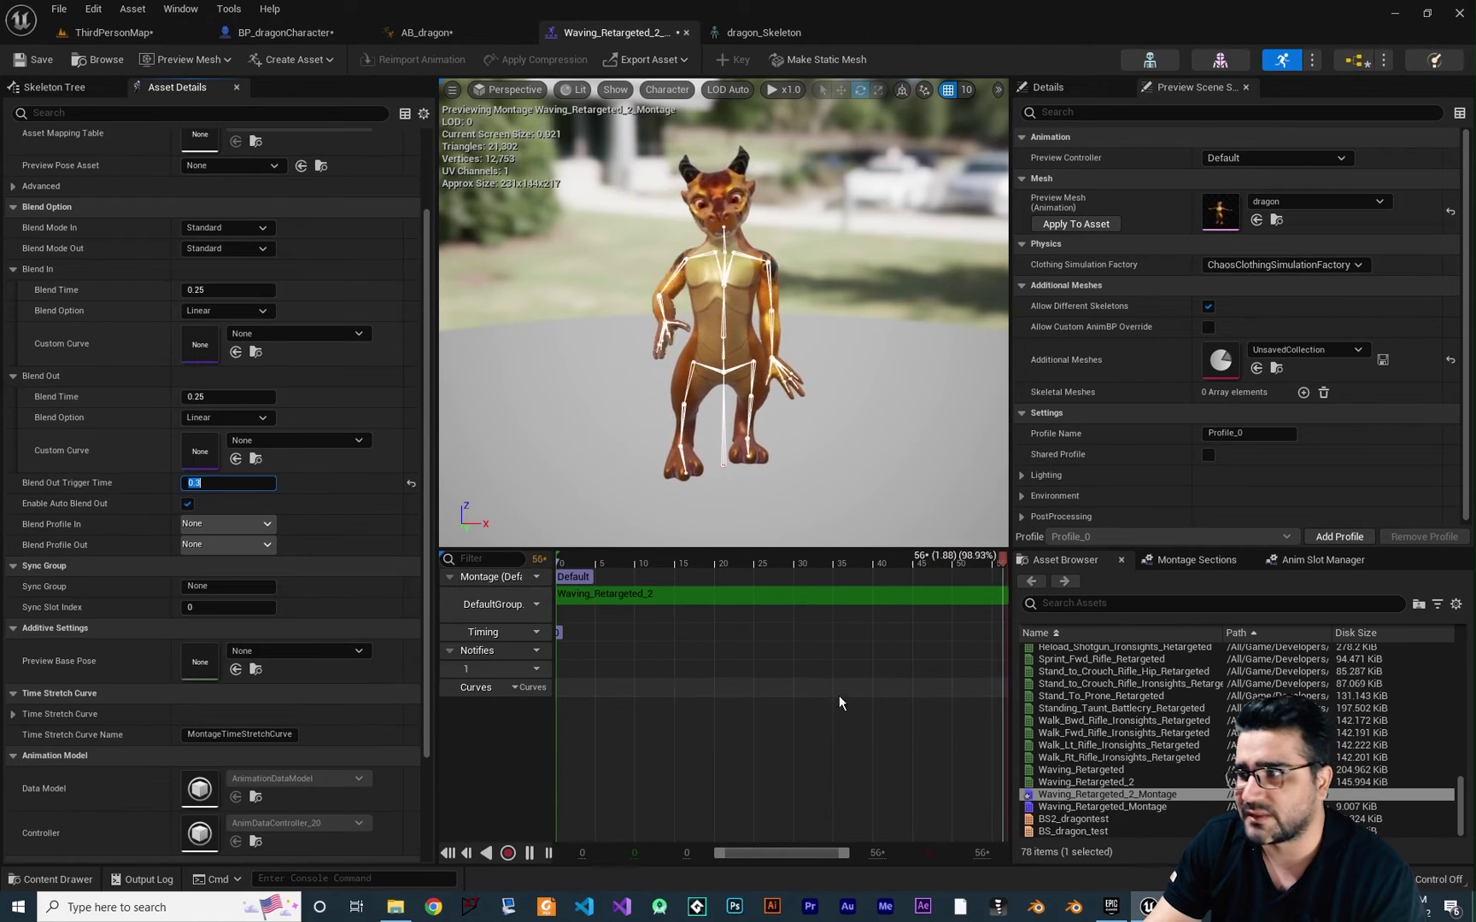
Step: Set the Play Montage node's montage to Waving_Retargeted_2_Montage and compile BP_dragonCharacter
left_click(291, 32)
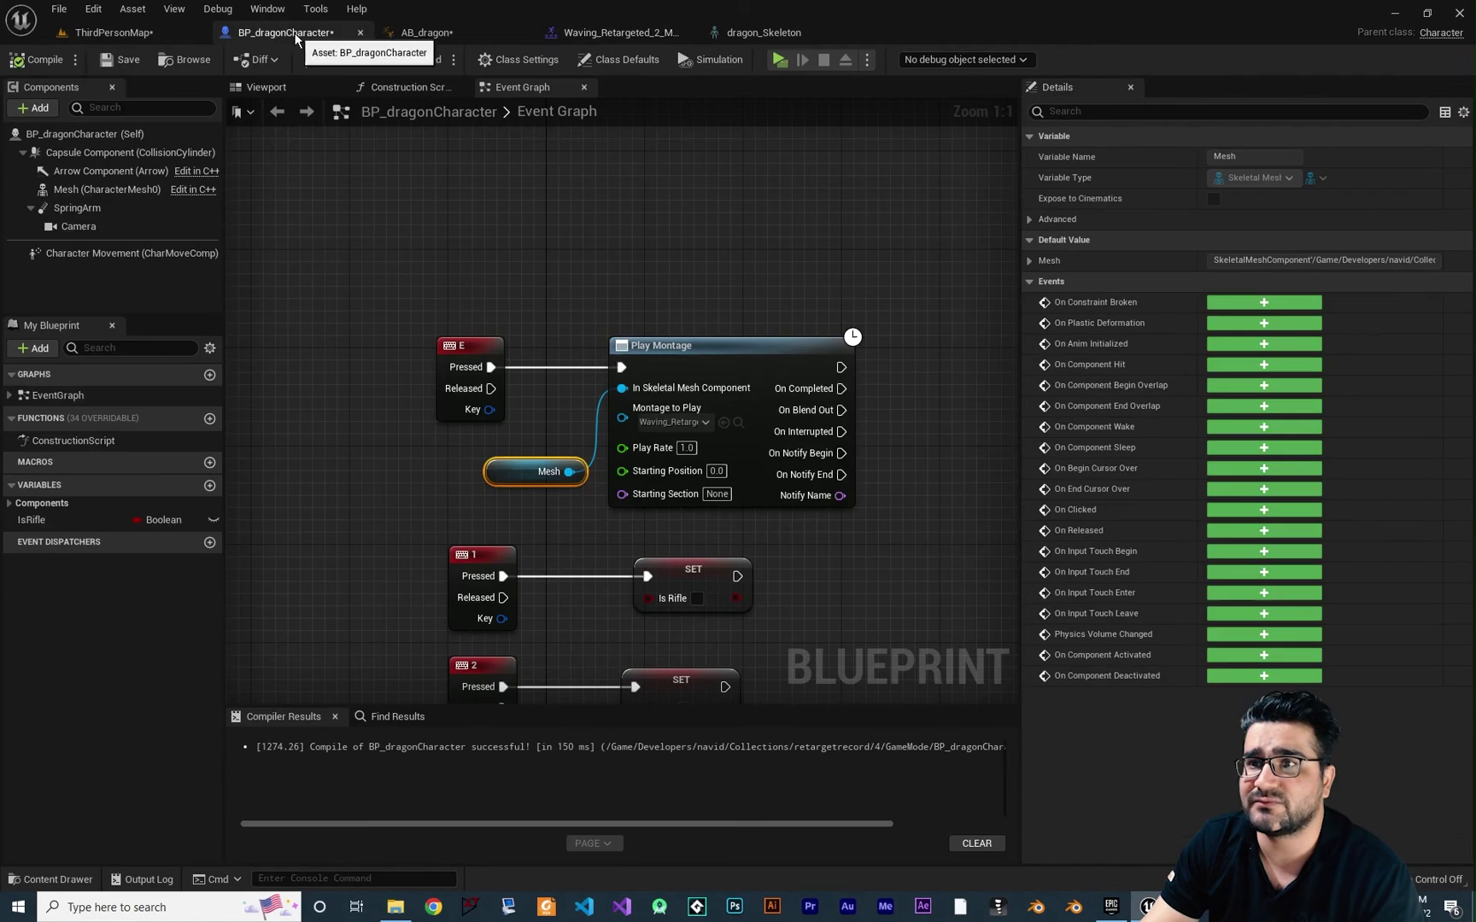
left_click(689, 423)
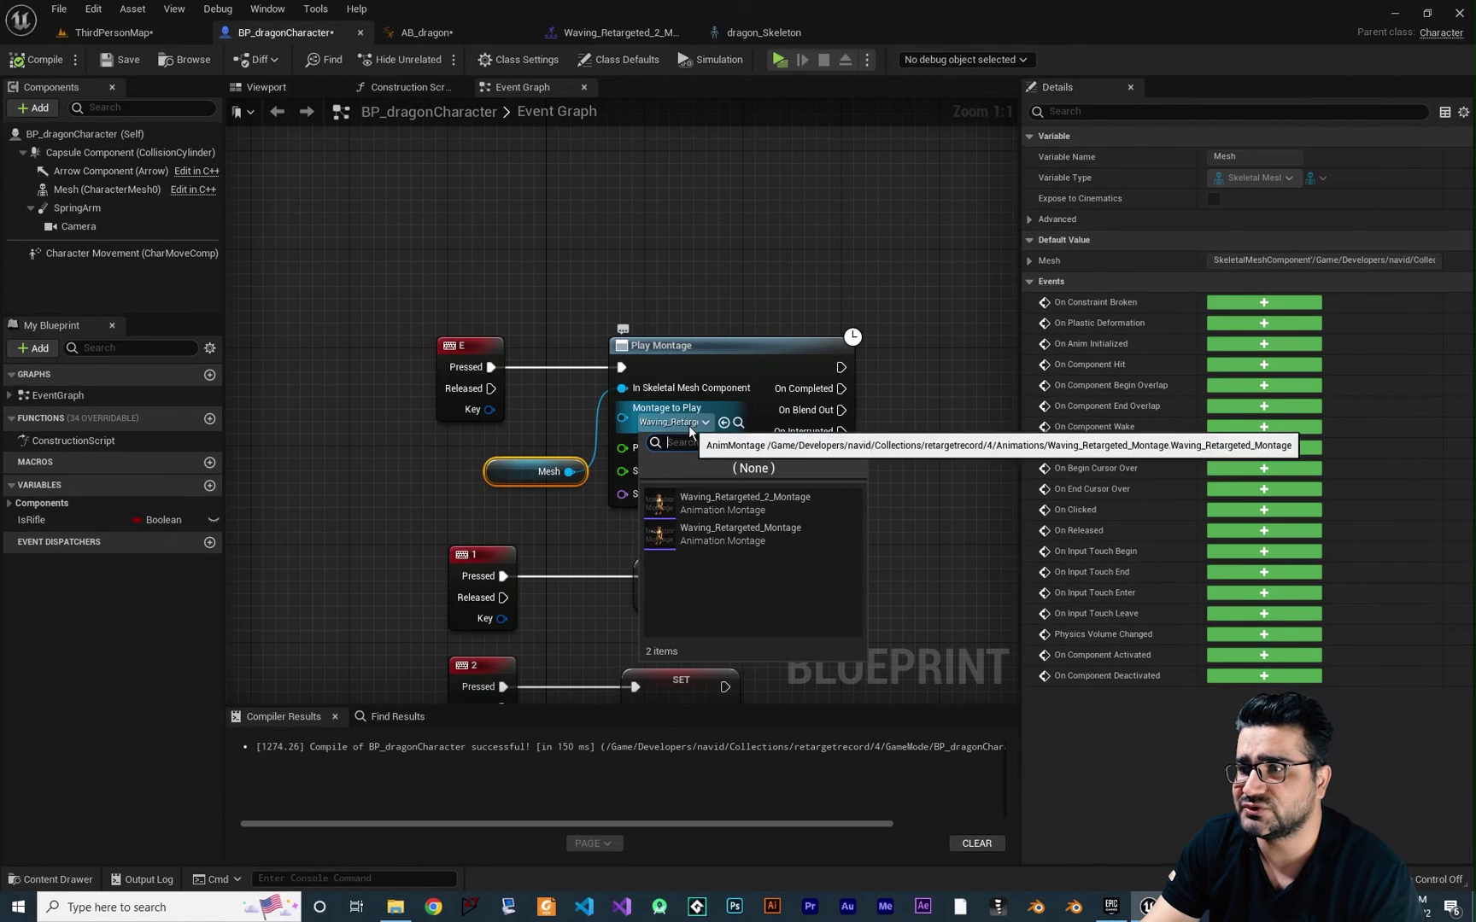
left_click(765, 502)
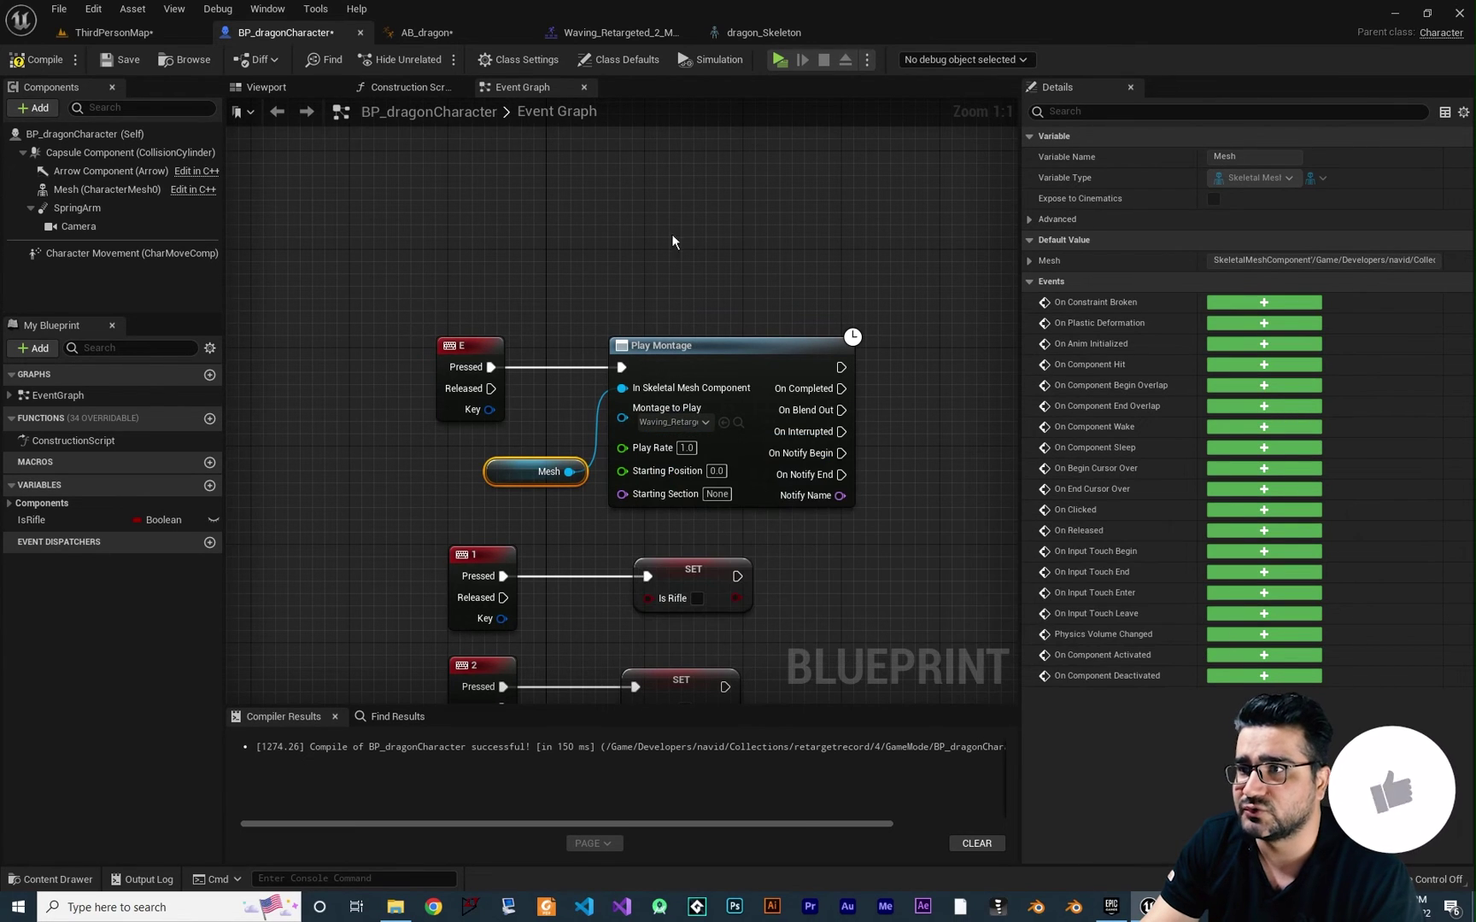
left_click(45, 59)
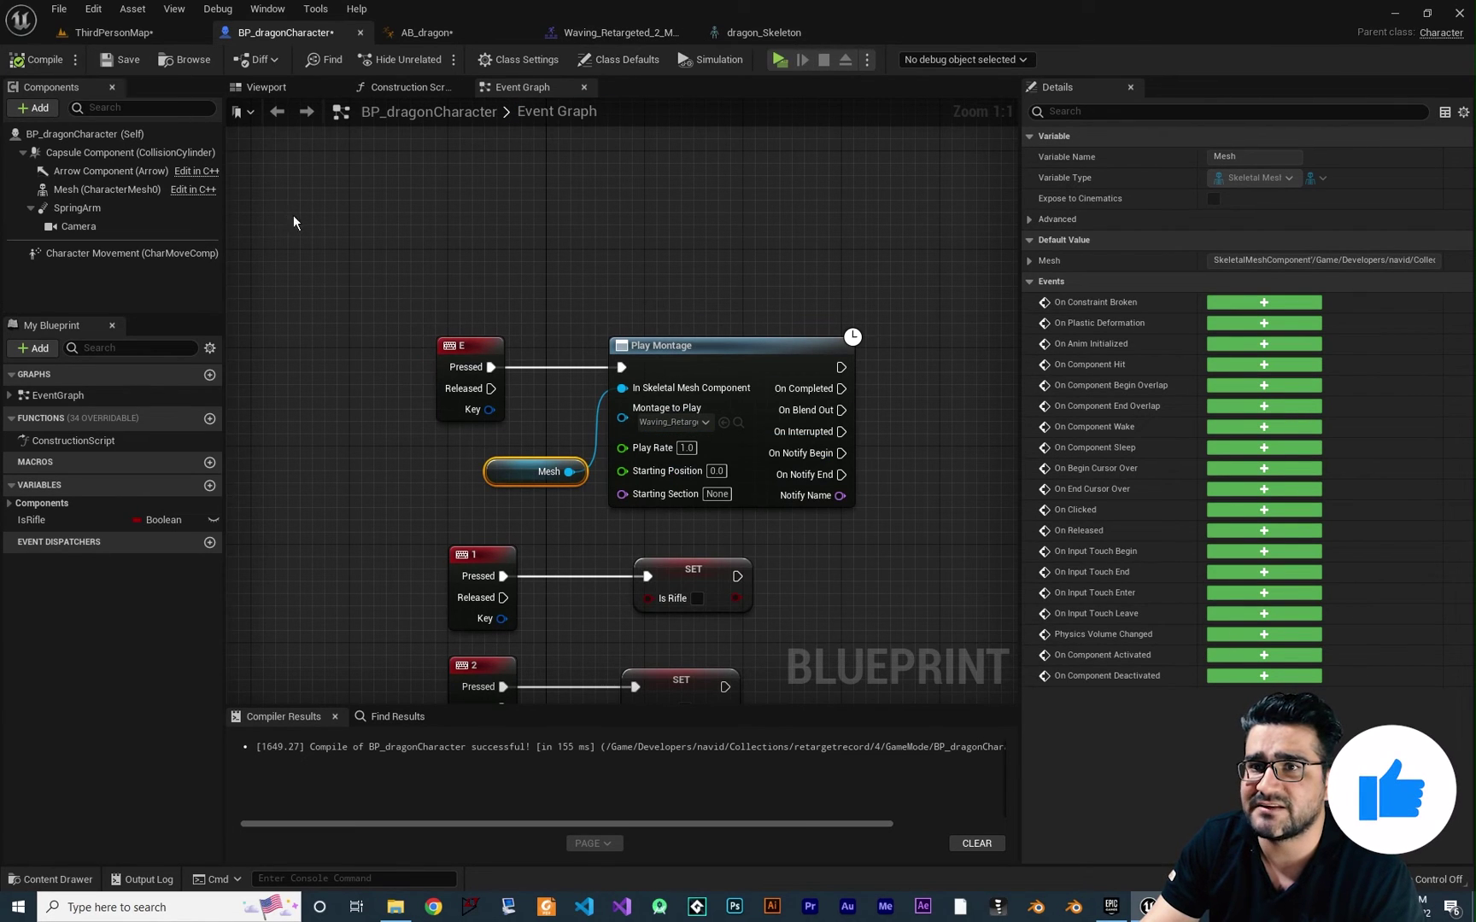
Step: Widen the montage editor's track names to check the slot name, then launch the game
left_click(617, 33)
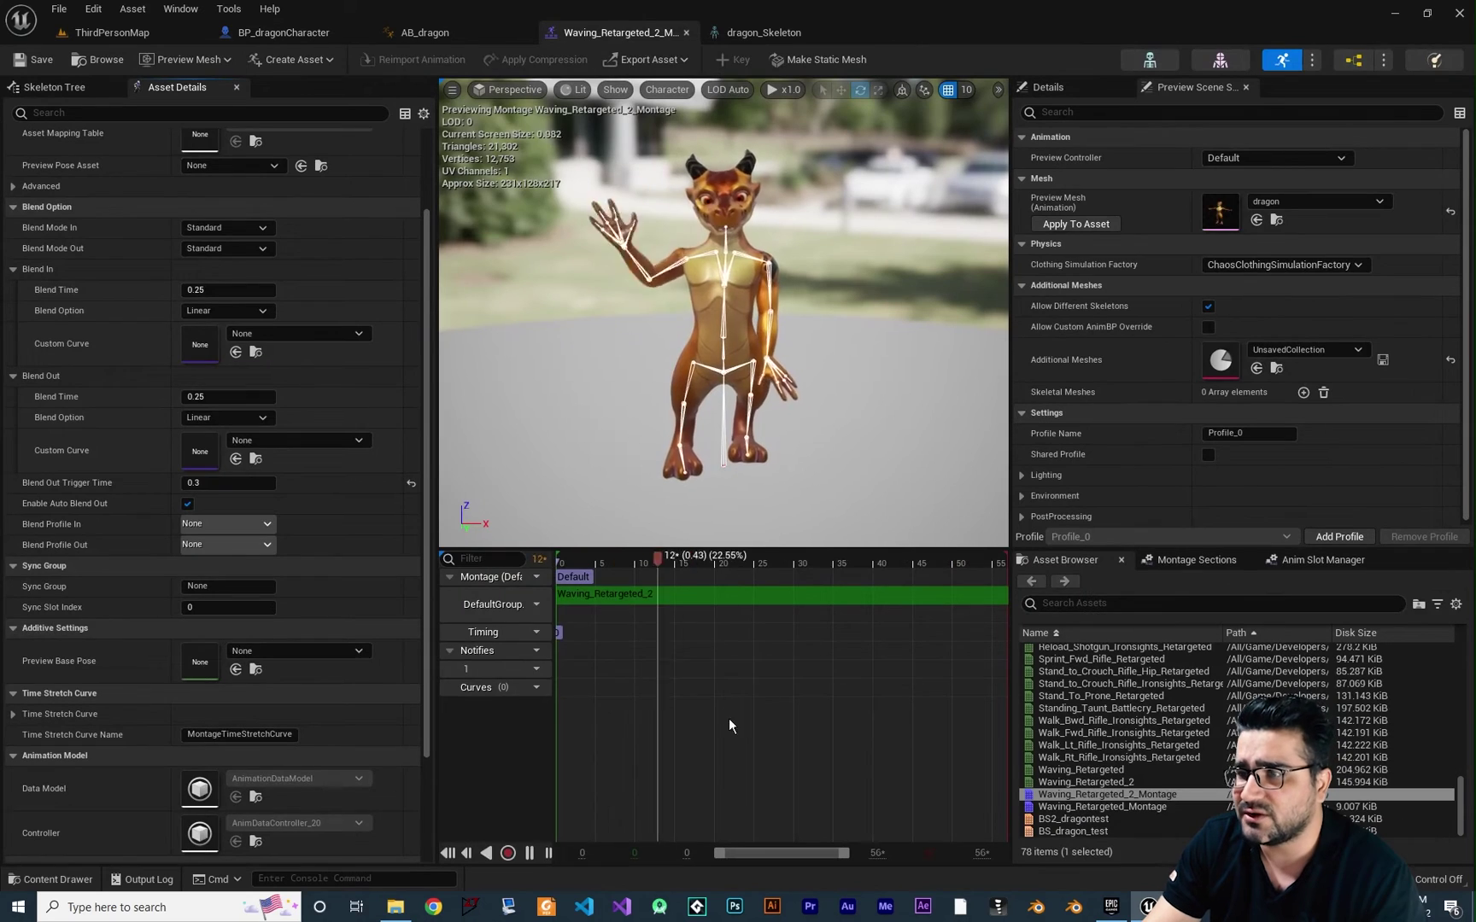
left_click_drag(554, 609, 686, 612)
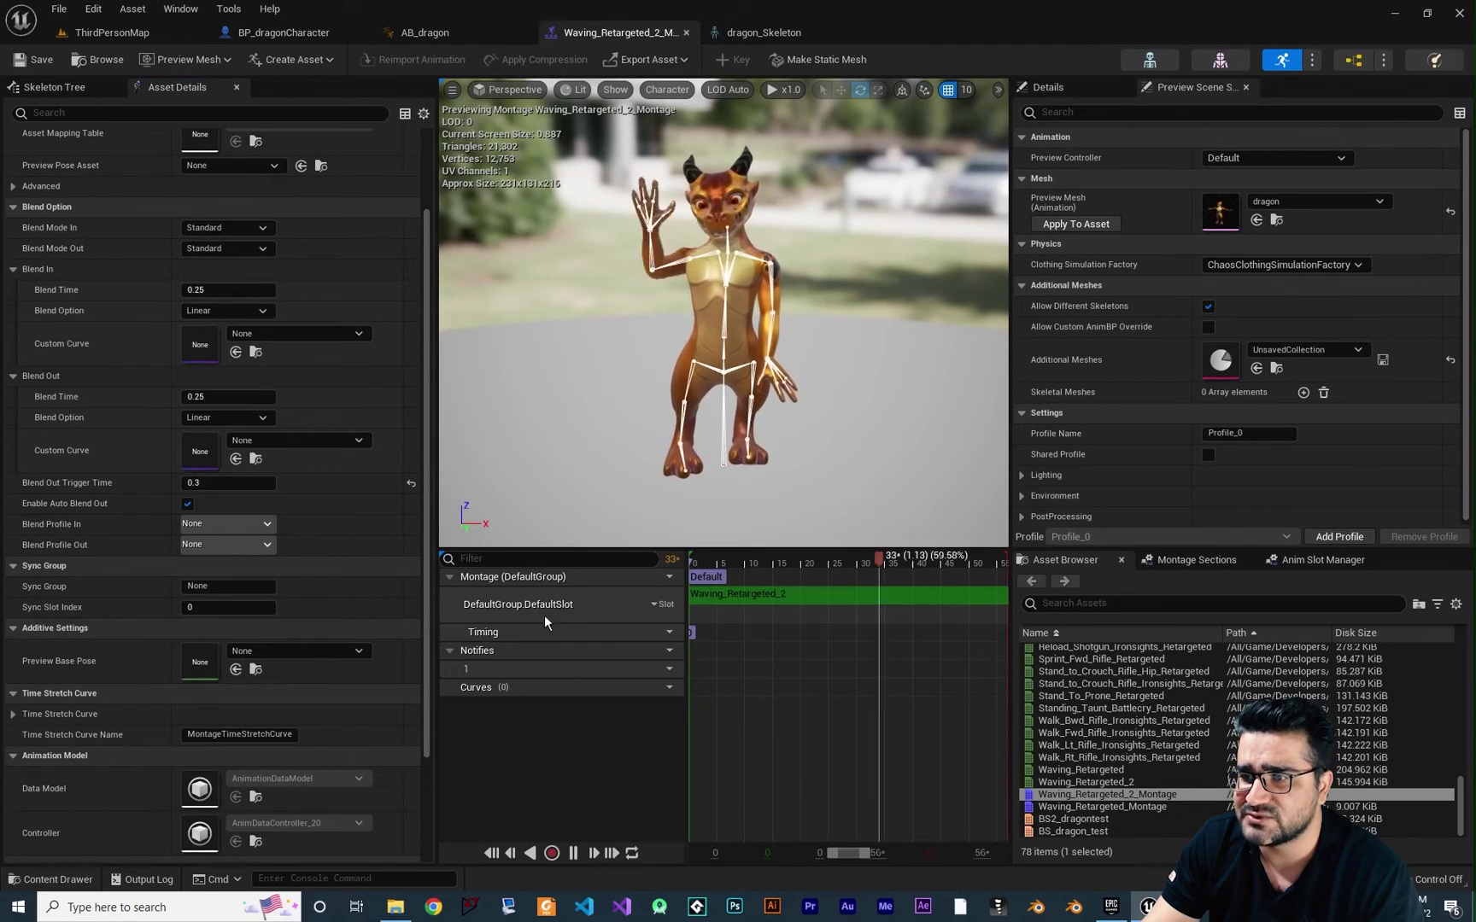
left_click(302, 34)
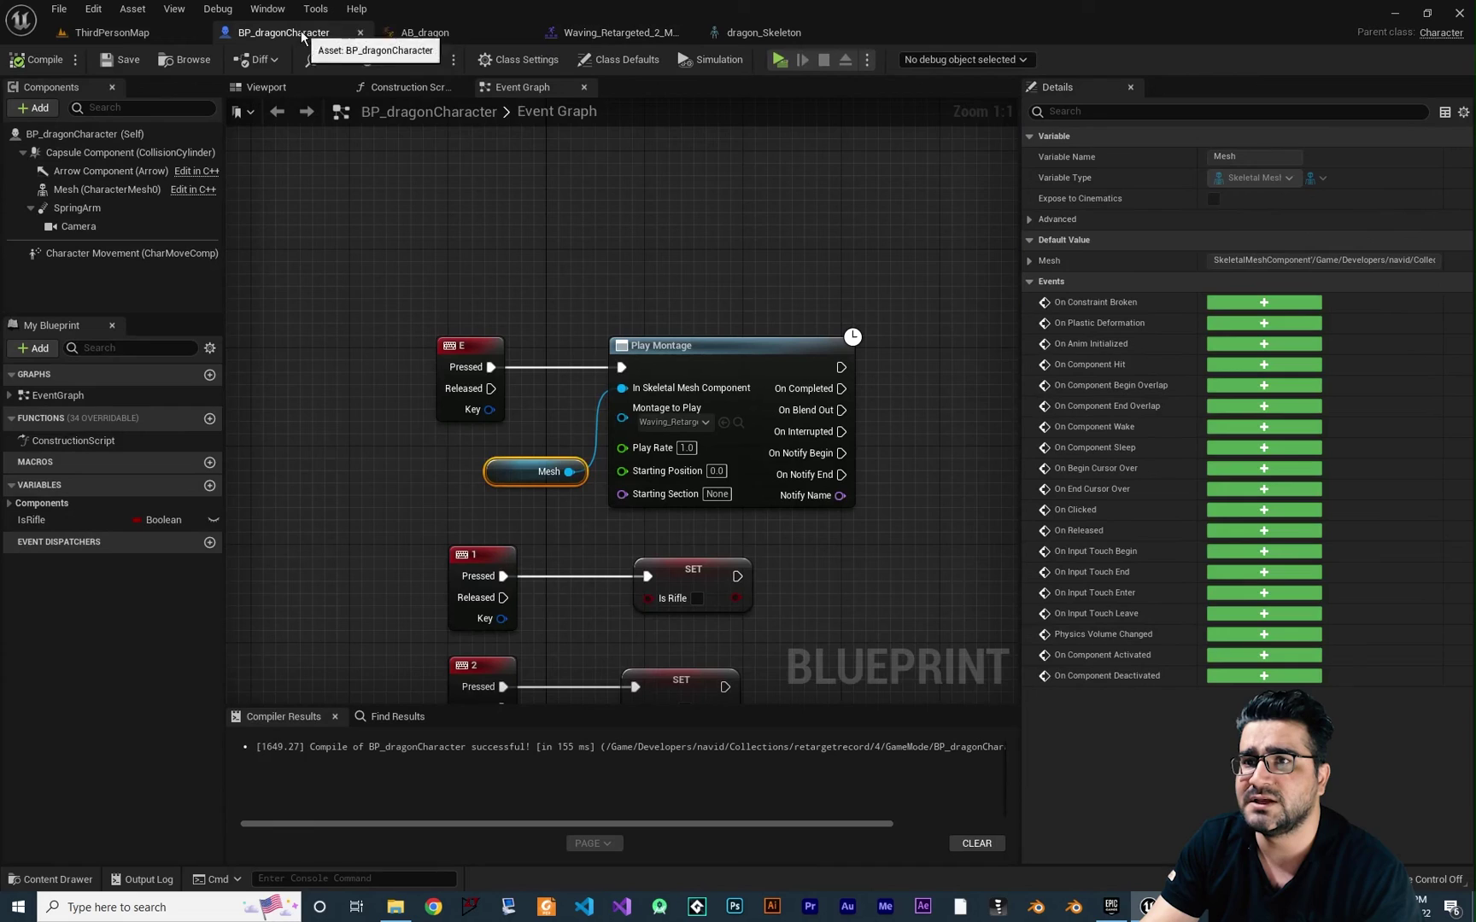
left_click(779, 60)
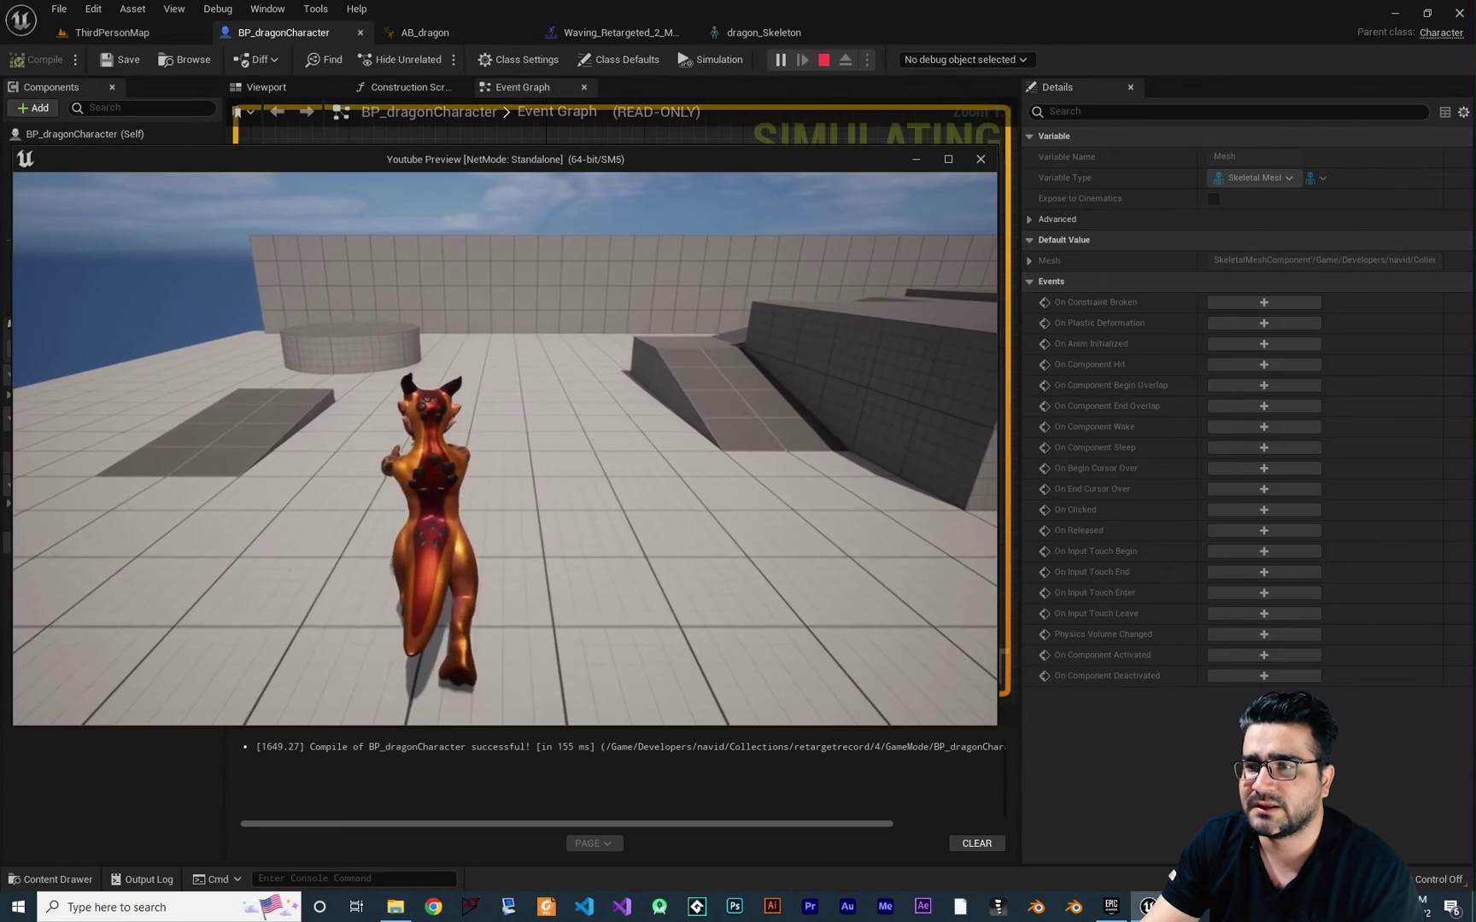
Step: Run the dragon forward and back with W and S while it performs the trimmed wave
key("w")
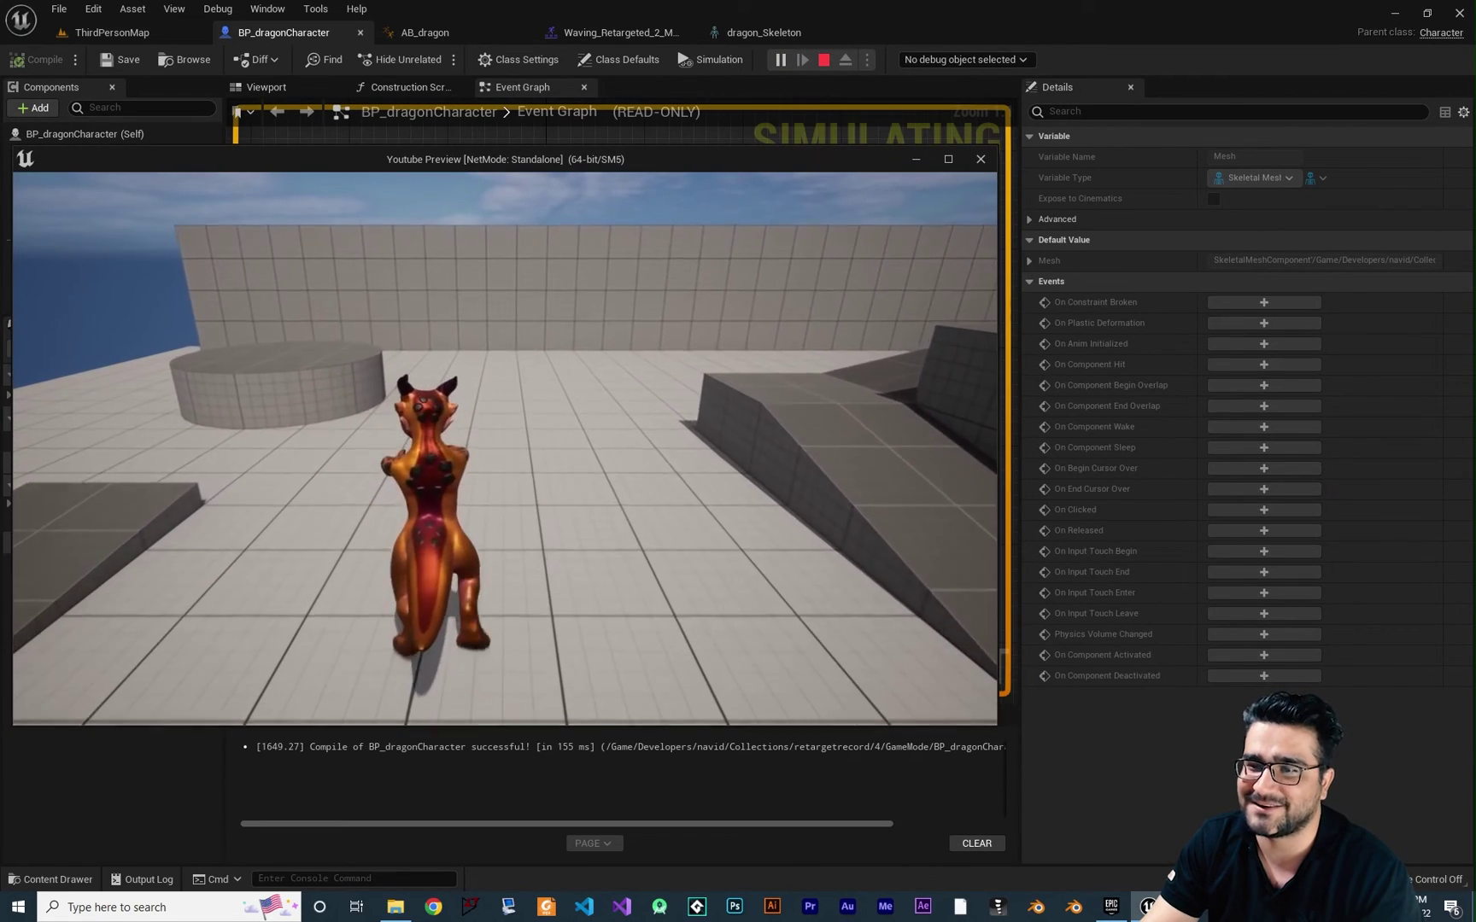
key("w")
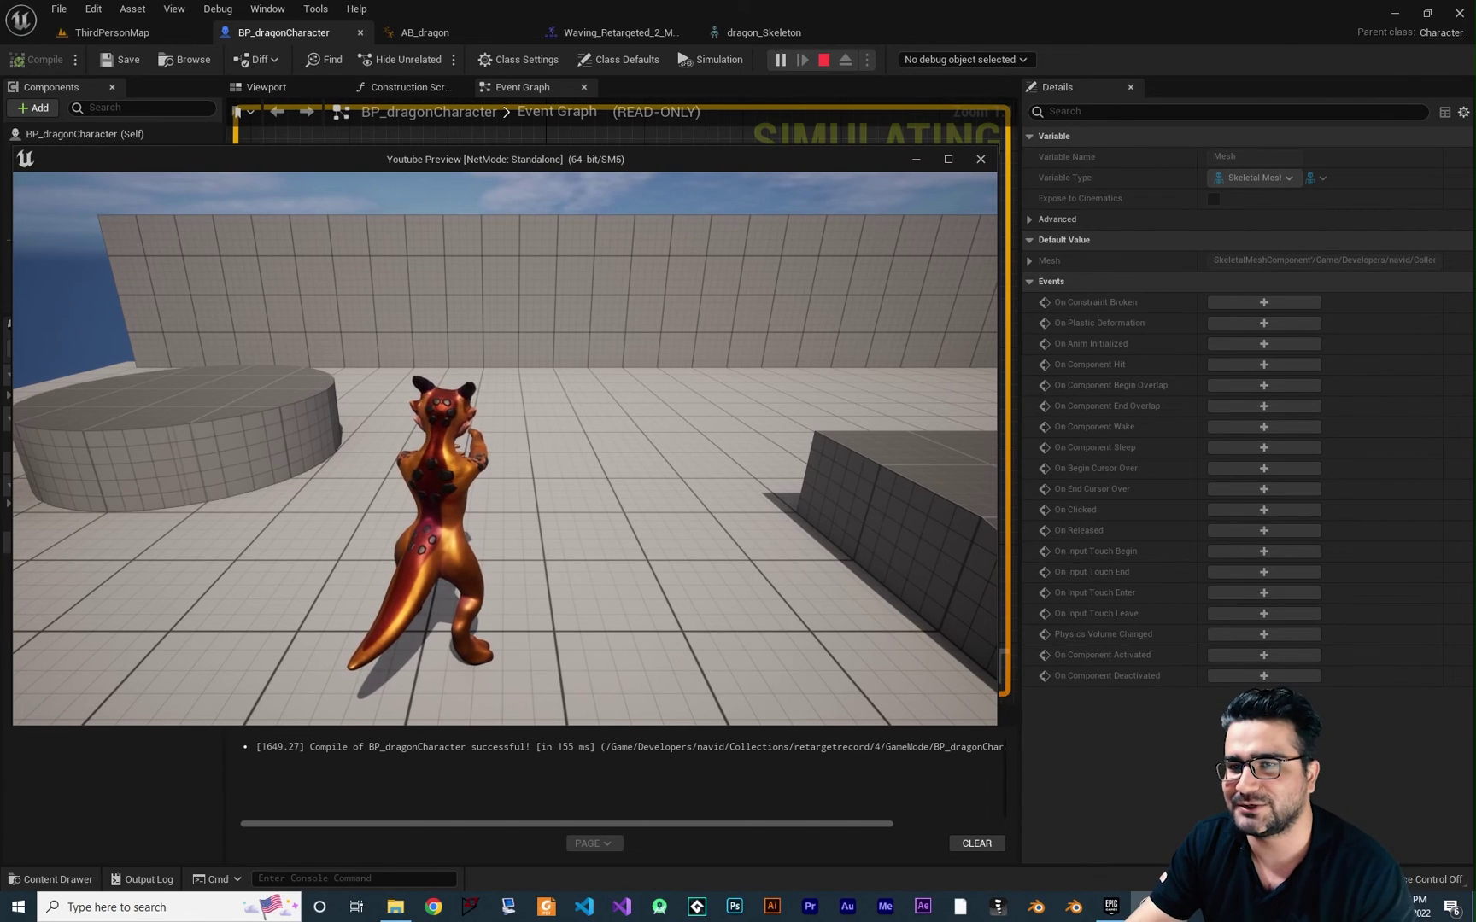
key("s")
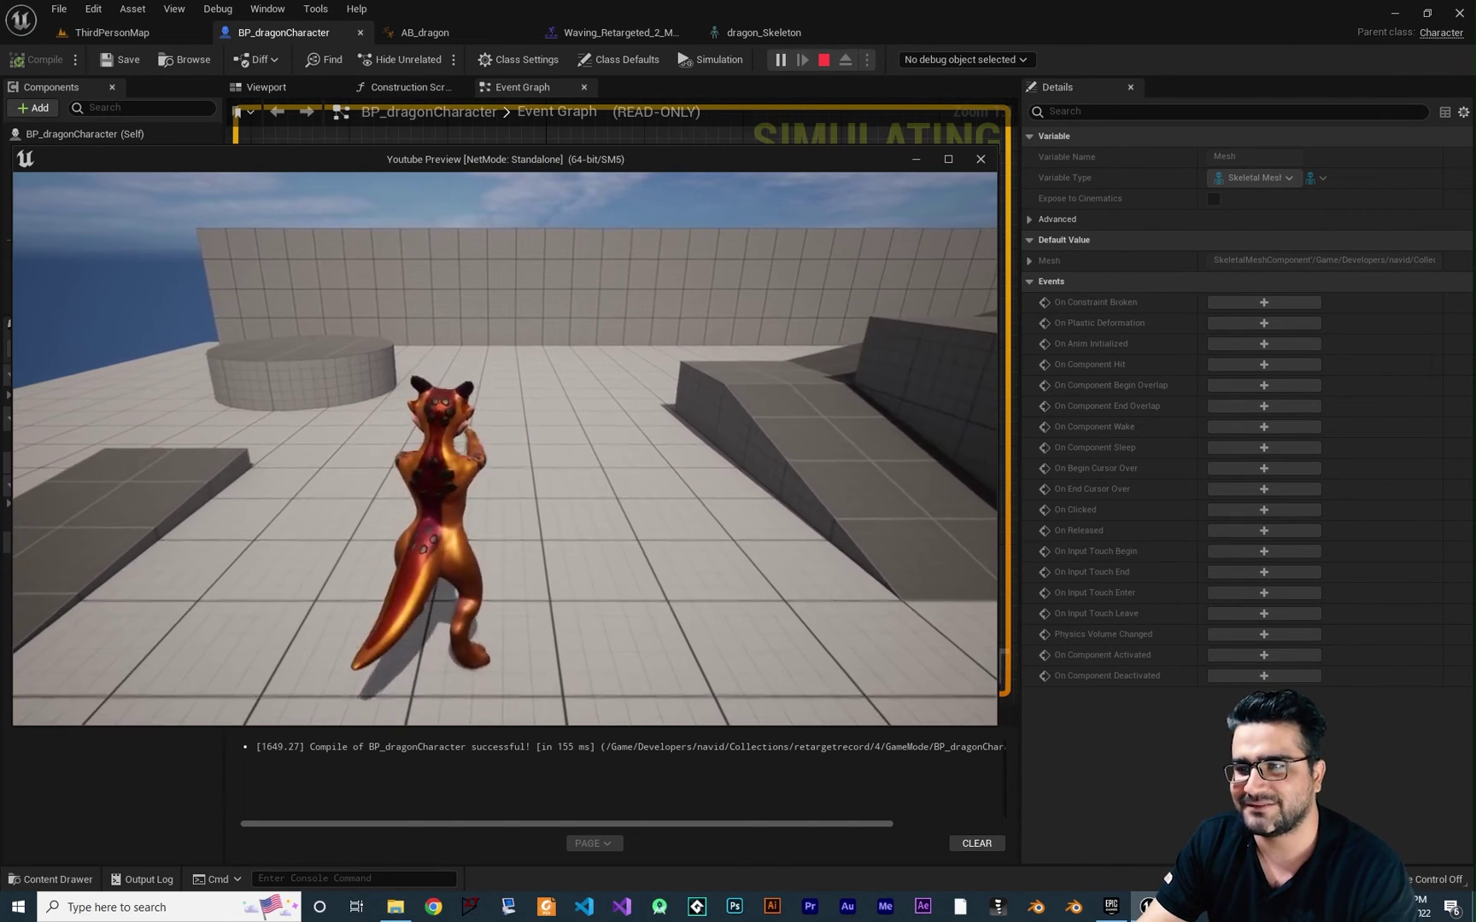
key("w")
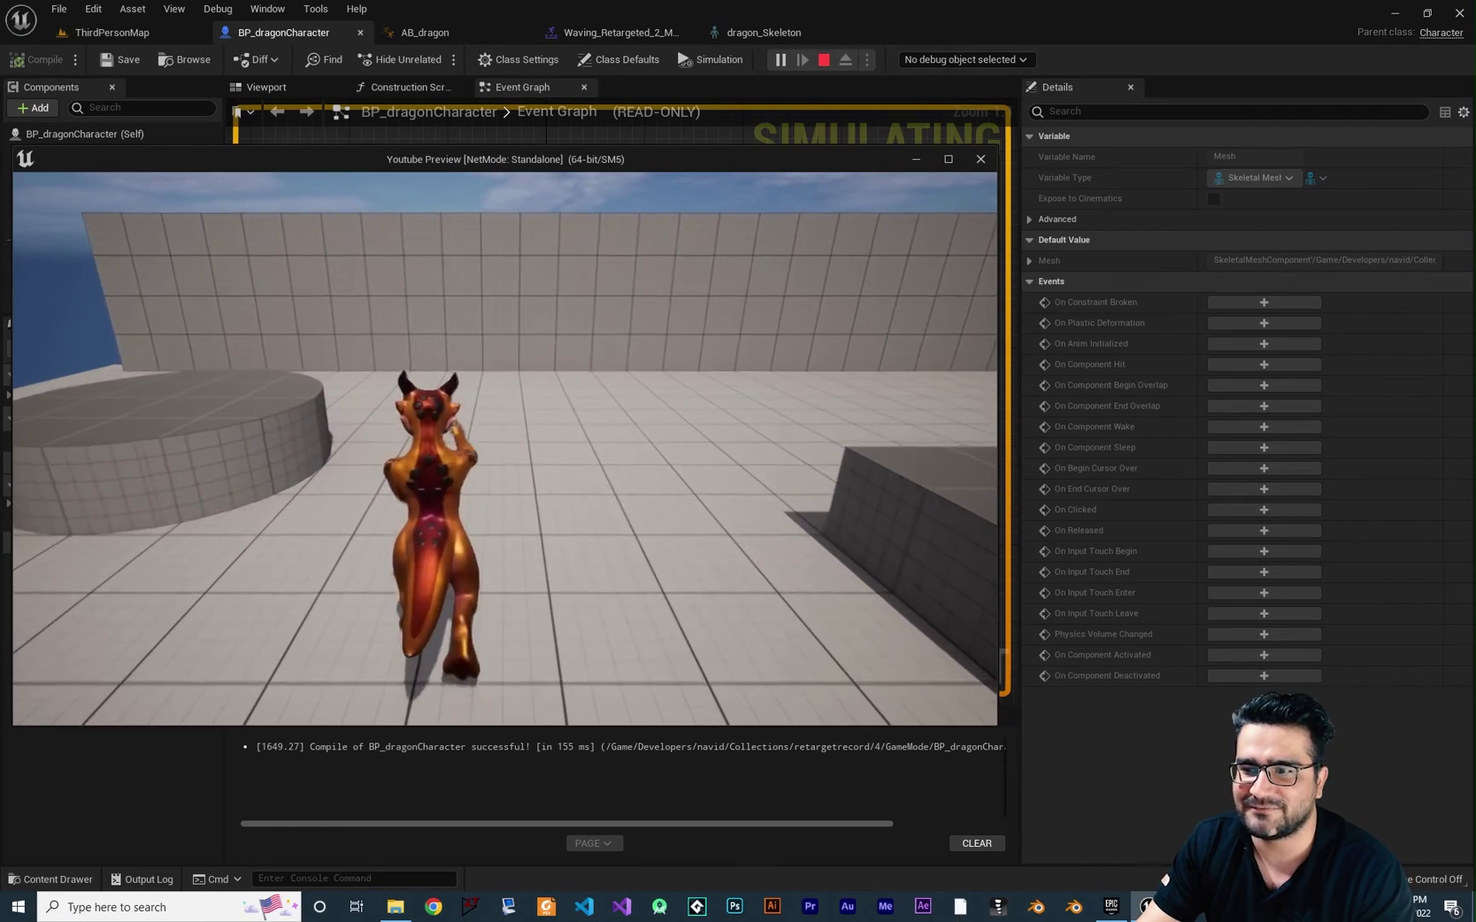
key("w")
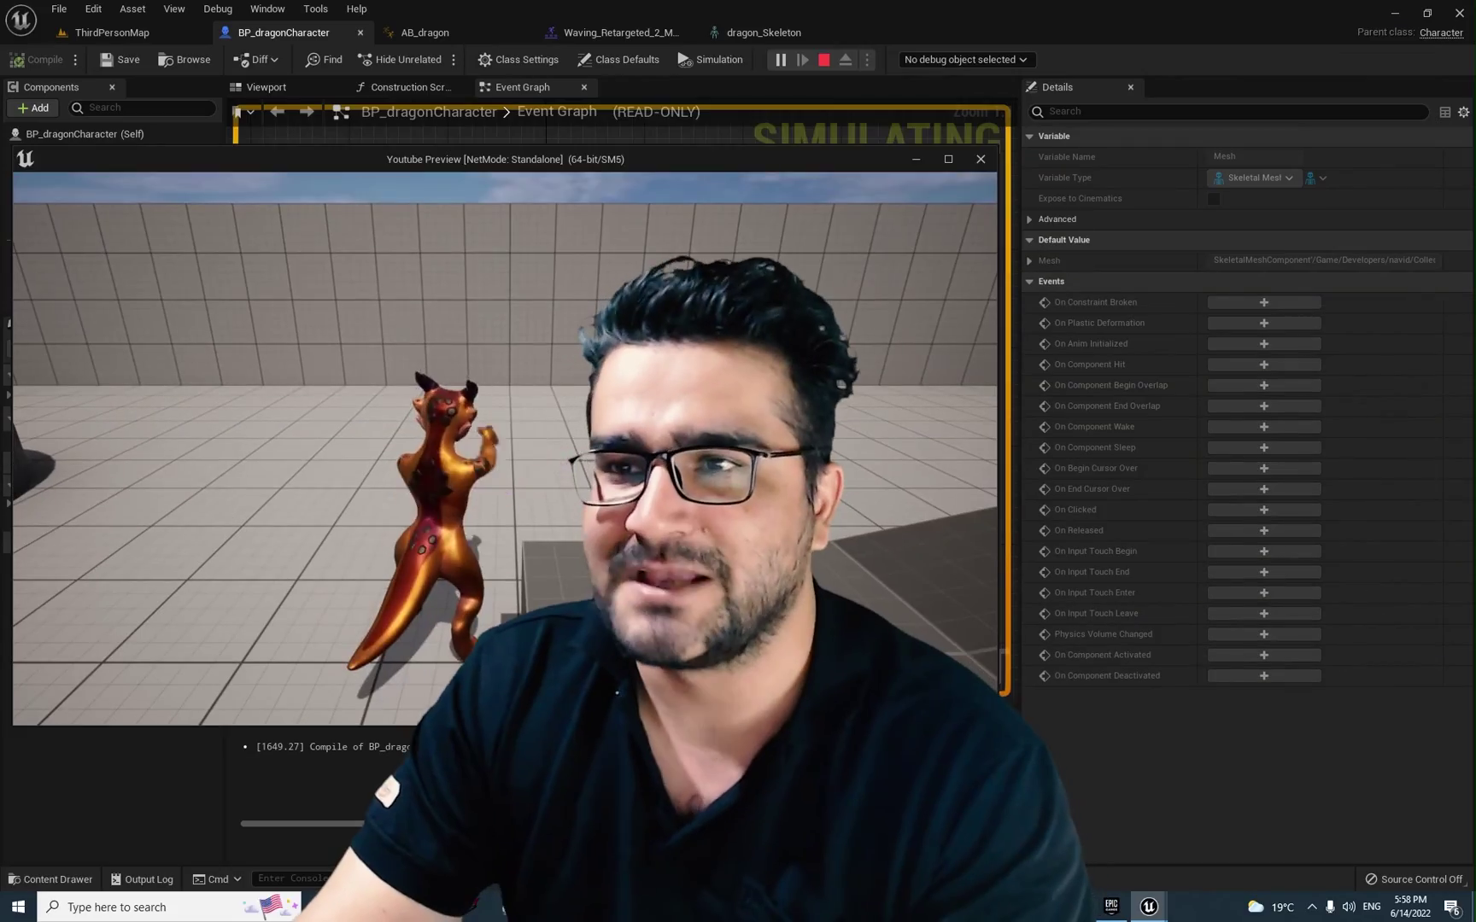
Step: Stop the Play-in-Editor session with Esc, returning to BP_dragonCharacter's Event Graph
key("Escape")
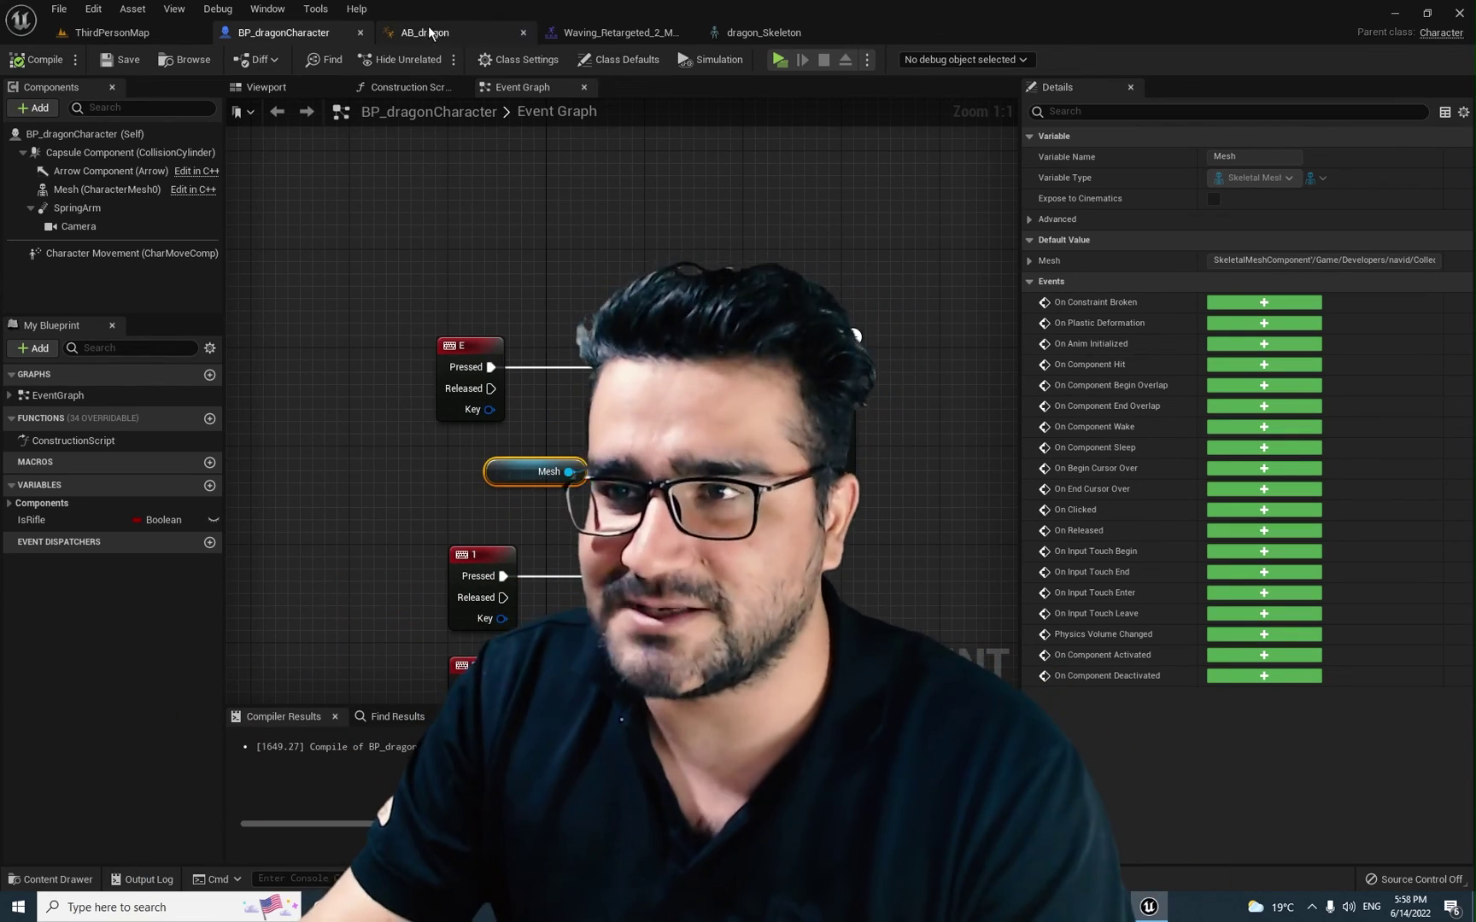
Step: Pan AB_dragon's AnimGraph to the Slot and Layered blend per bone nodes, then return to Waving_Retargeted_2_Montage
left_click(428, 25)
scroll(726, 537, "down", 2)
scroll(690, 502, "up", 3)
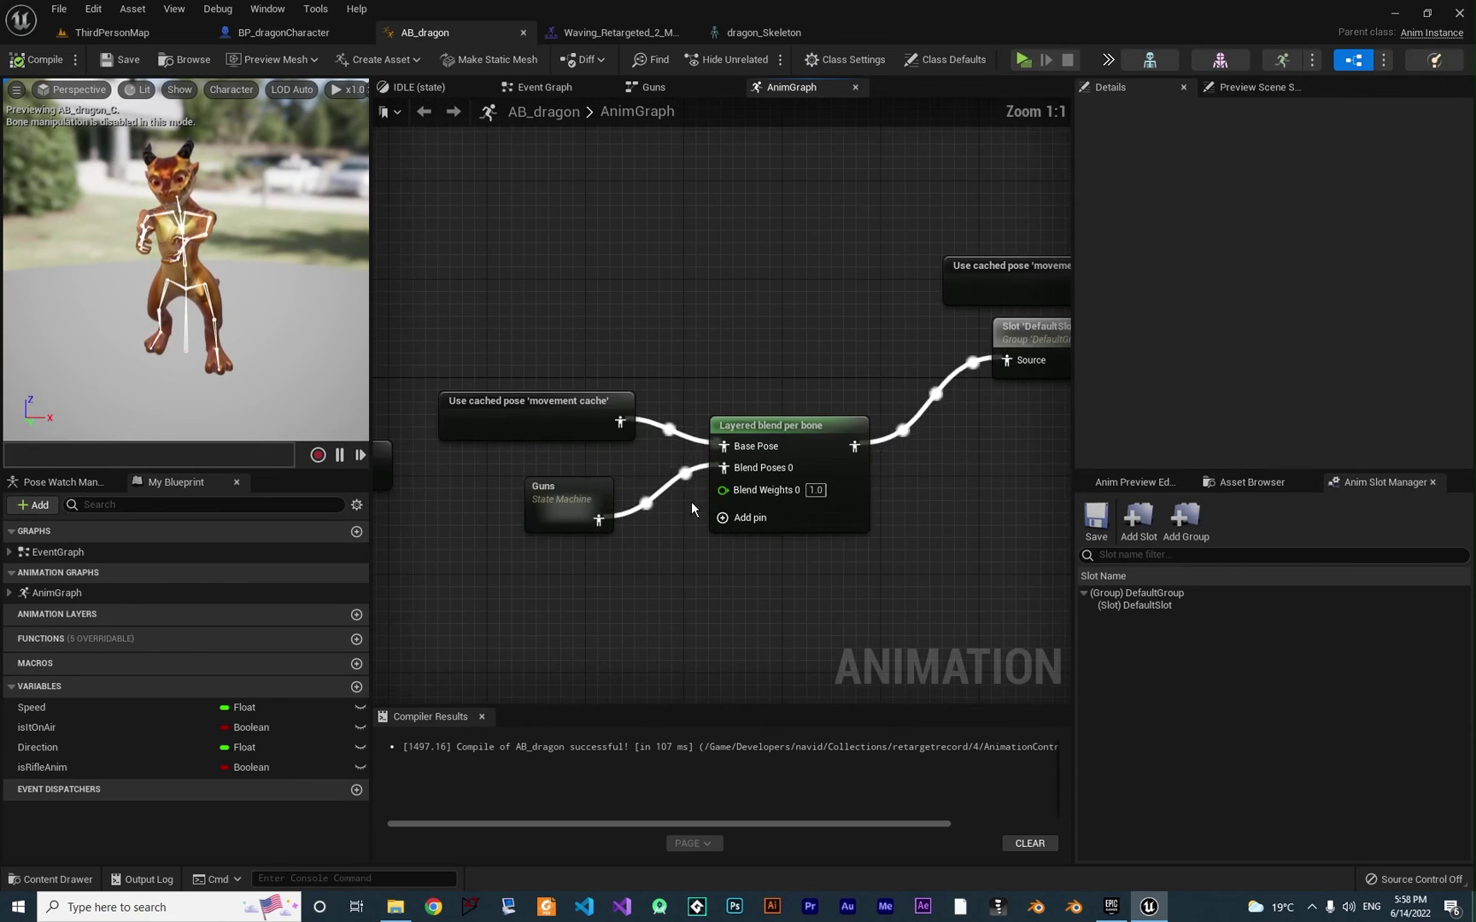
right_click_drag(928, 474, 756, 503)
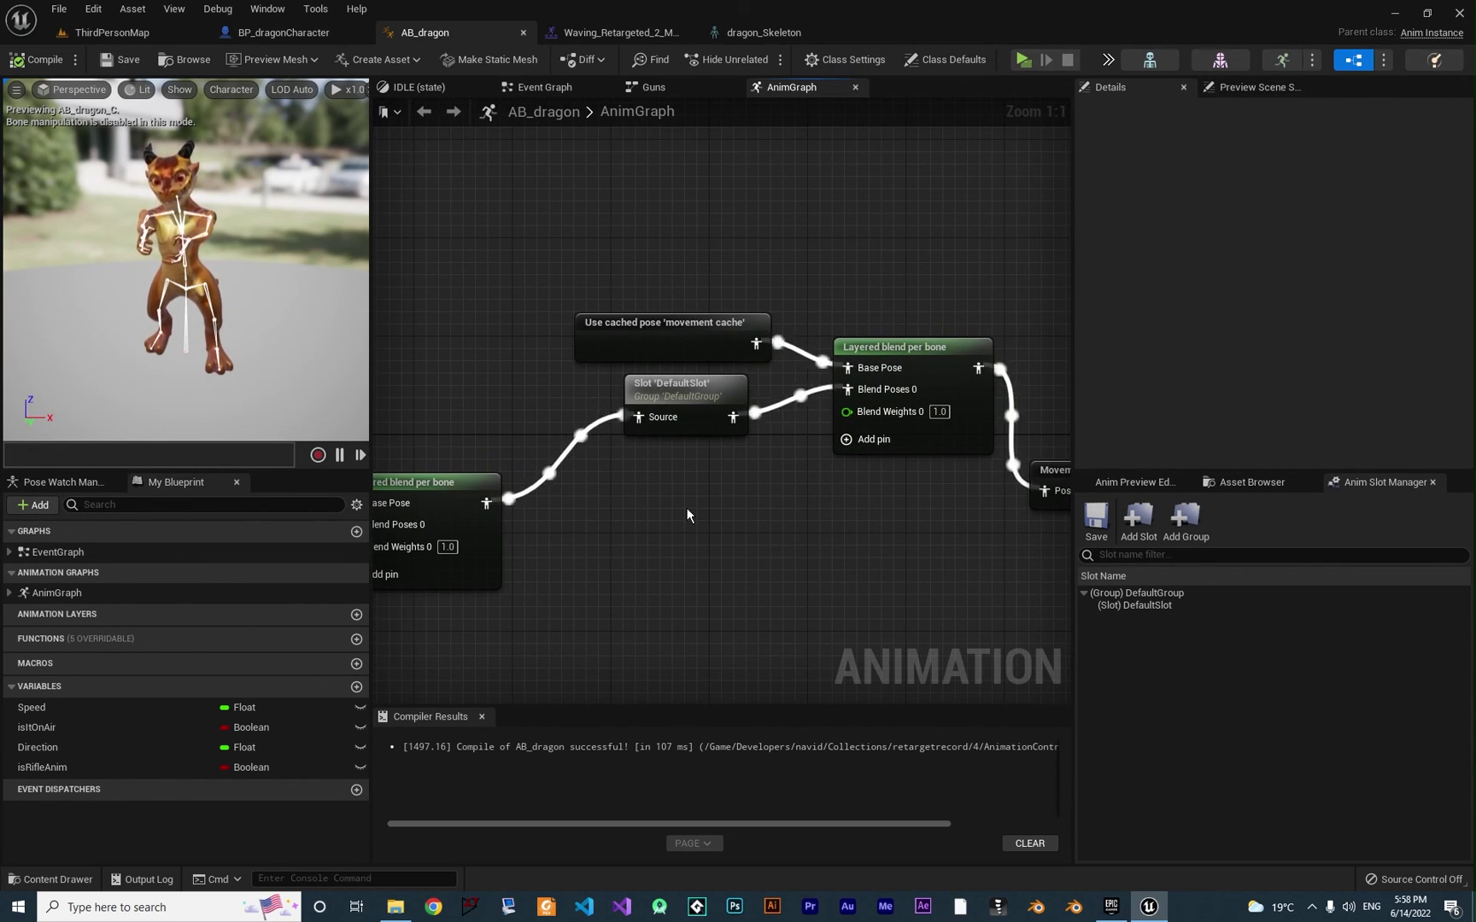
left_click(617, 34)
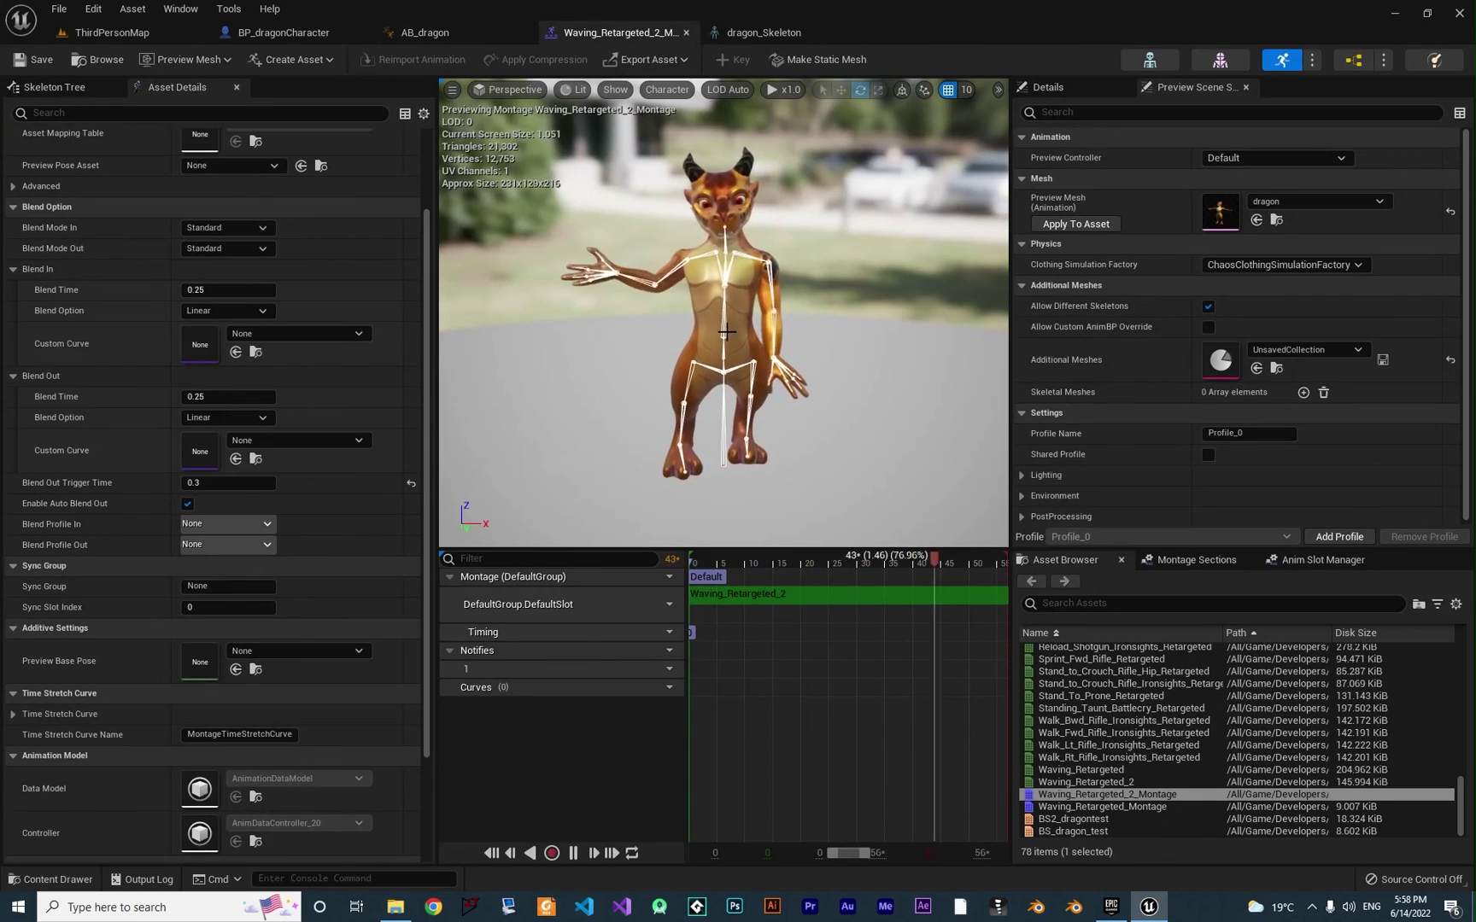